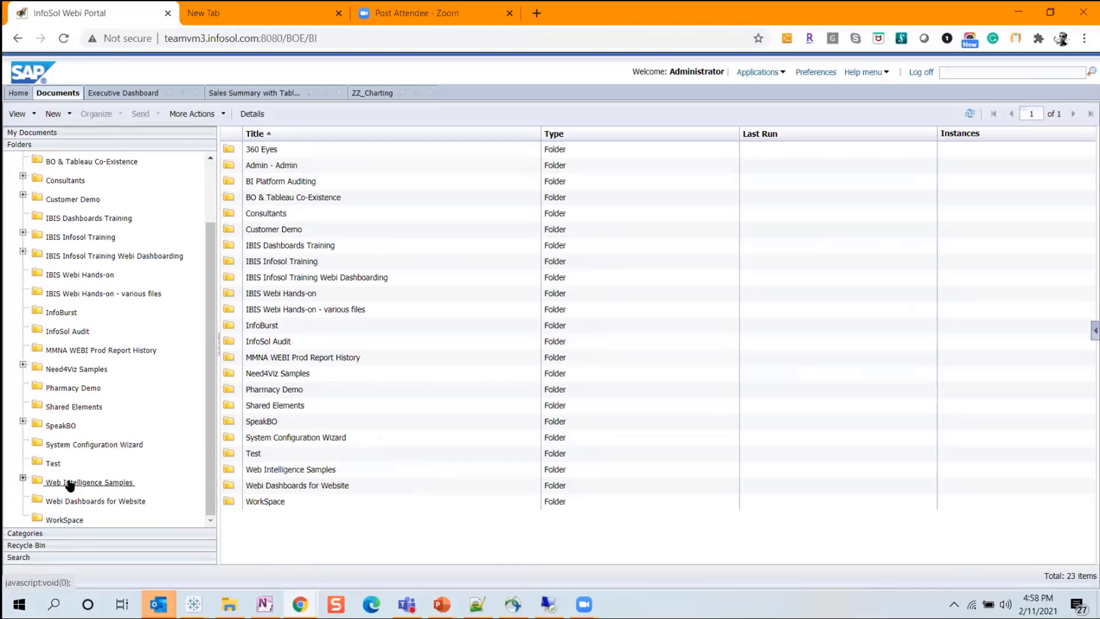
Open the ZZ_Charting report from the Web Intelligence Samples folder and view its Pareto page.
click(23, 477)
scroll(87, 484, down, 1)
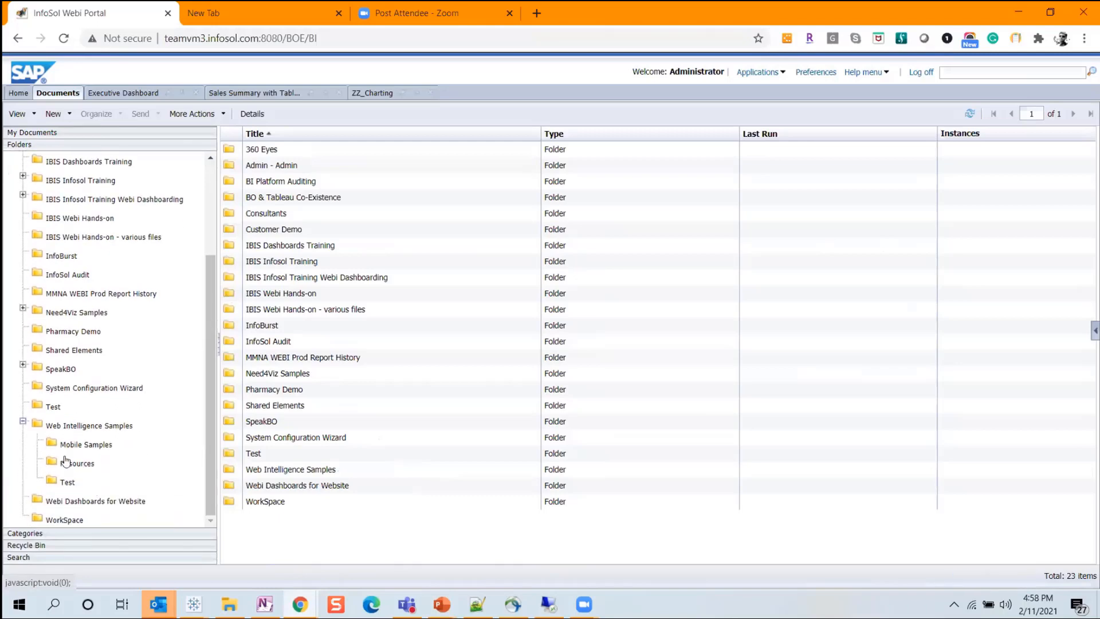
click(85, 427)
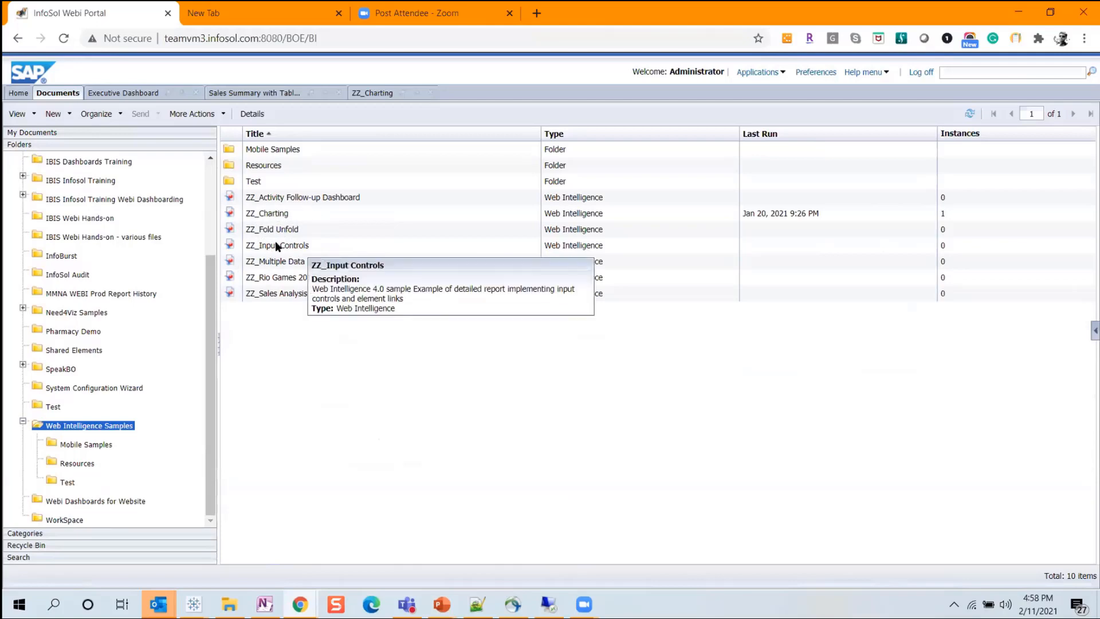
double_click(281, 216)
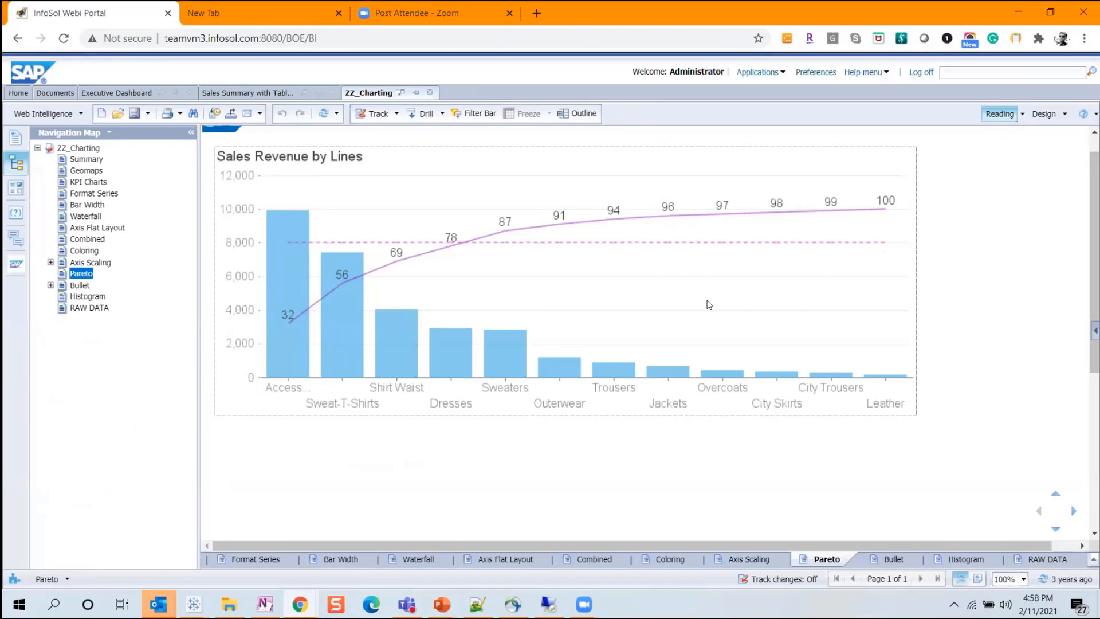
scroll(610, 349, up, 1)
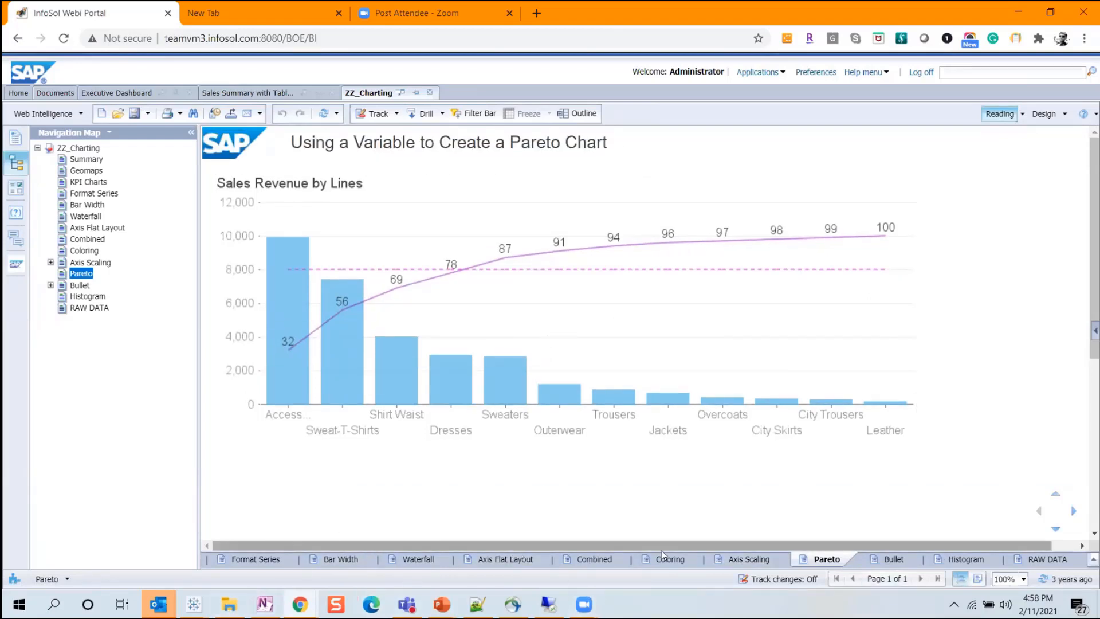
Switch to the Tableau Book3 workbook and maximize its window.
click(196, 605)
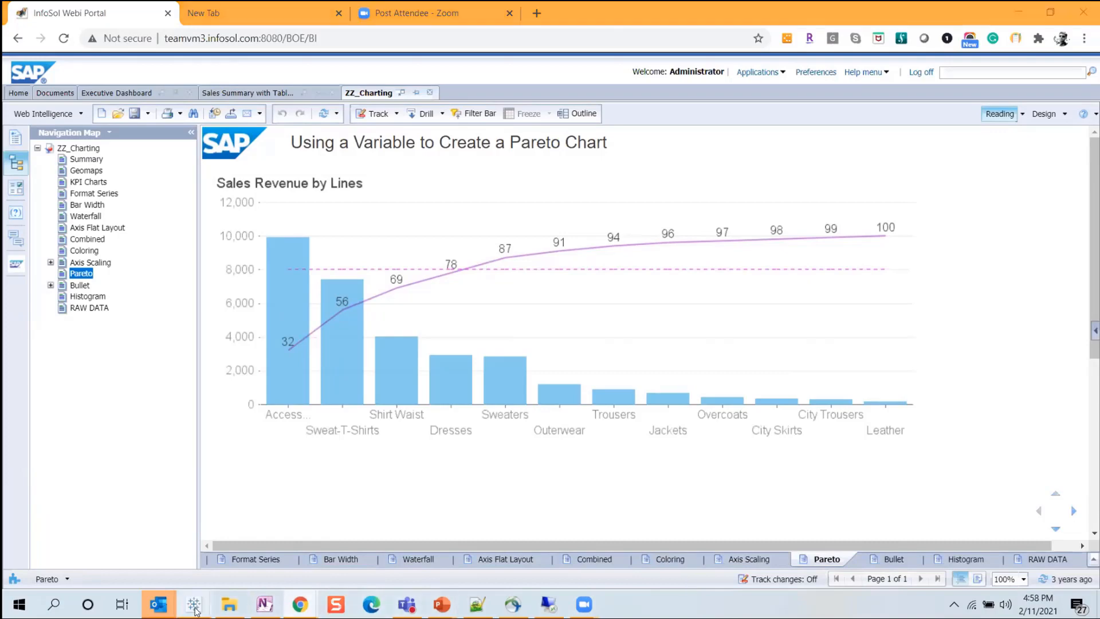
click(401, 556)
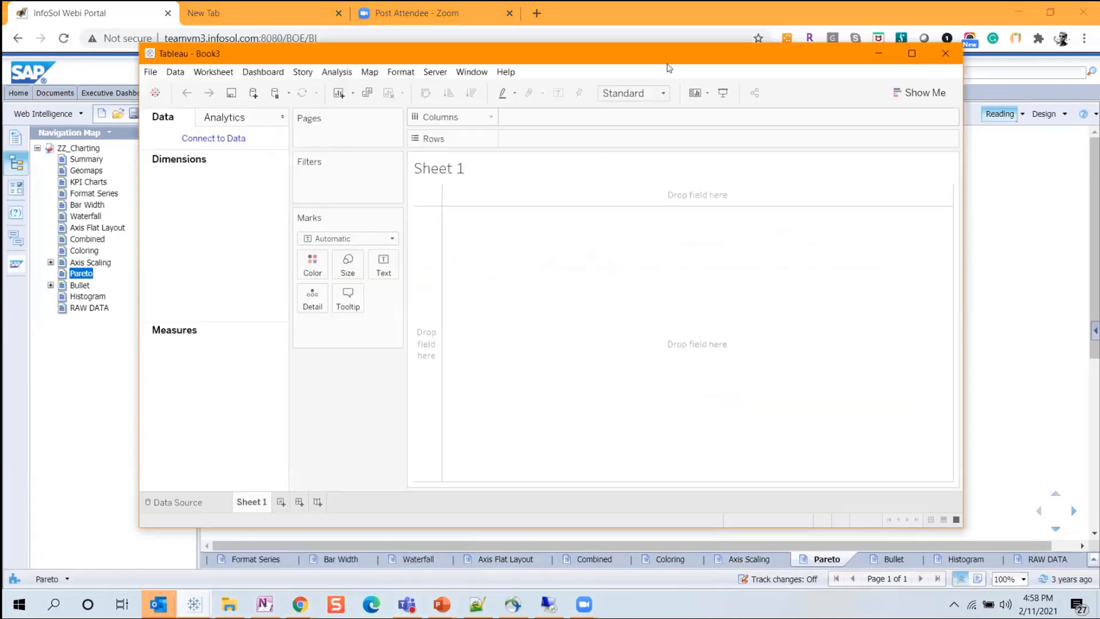
click(911, 53)
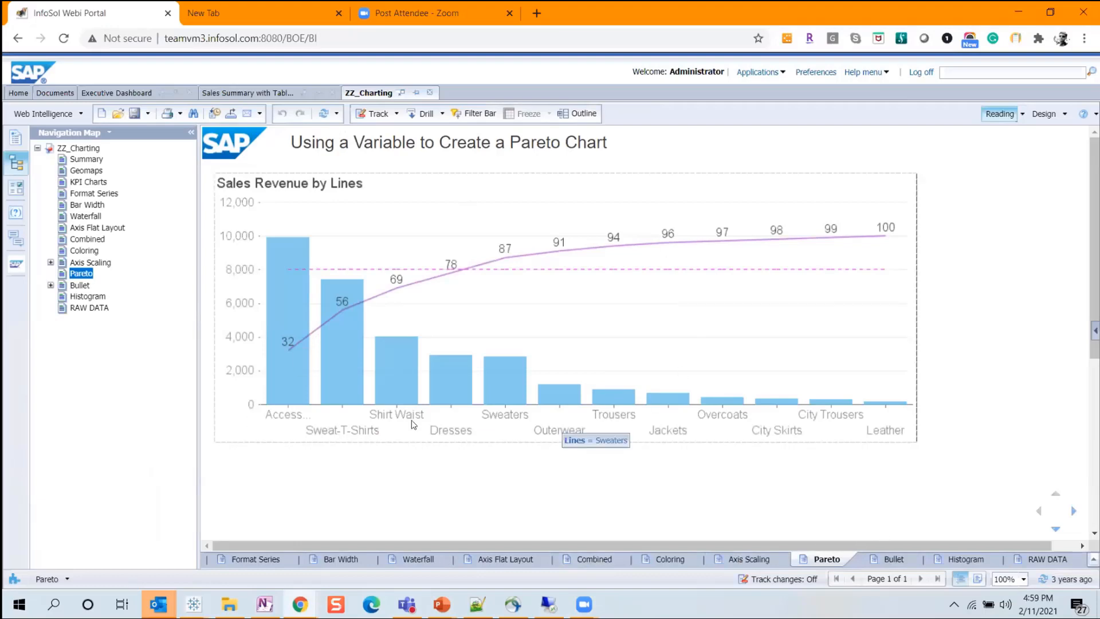
mouse_move(722, 405)
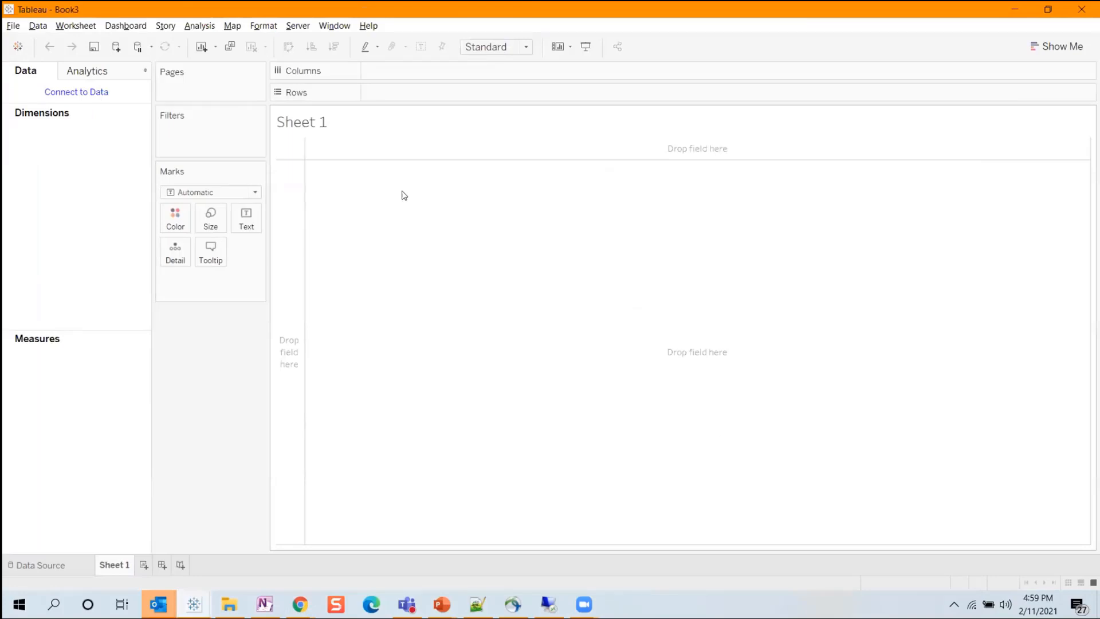
Connect to Tableau Server, signing in with the account username and password, and choose the iBTabDemo site.
click(86, 92)
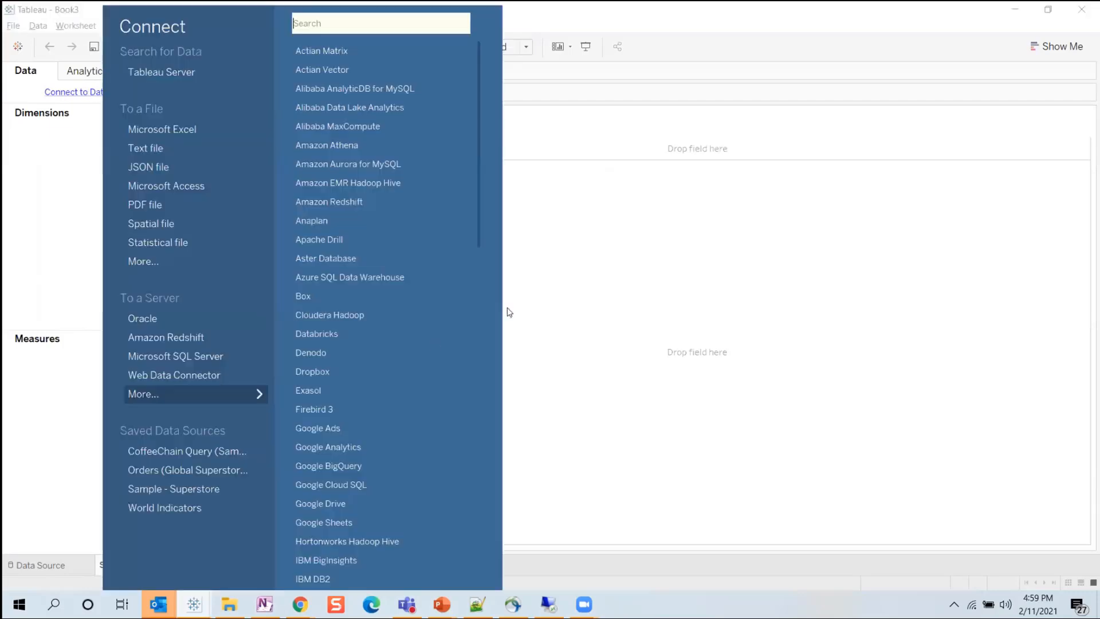
click(143, 71)
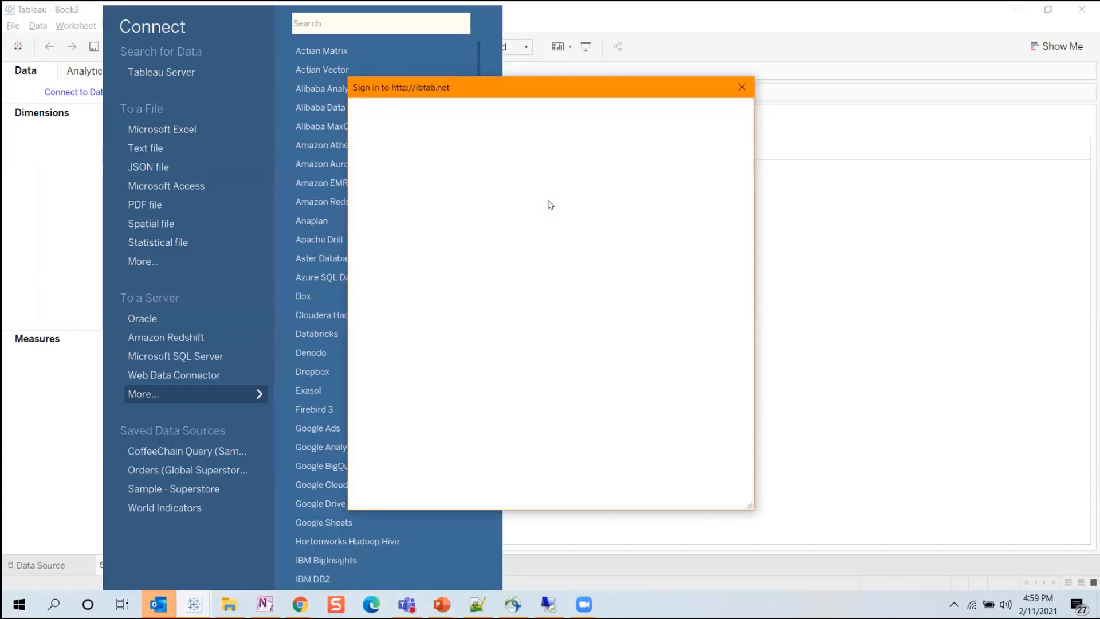
click(540, 217)
text(raj)
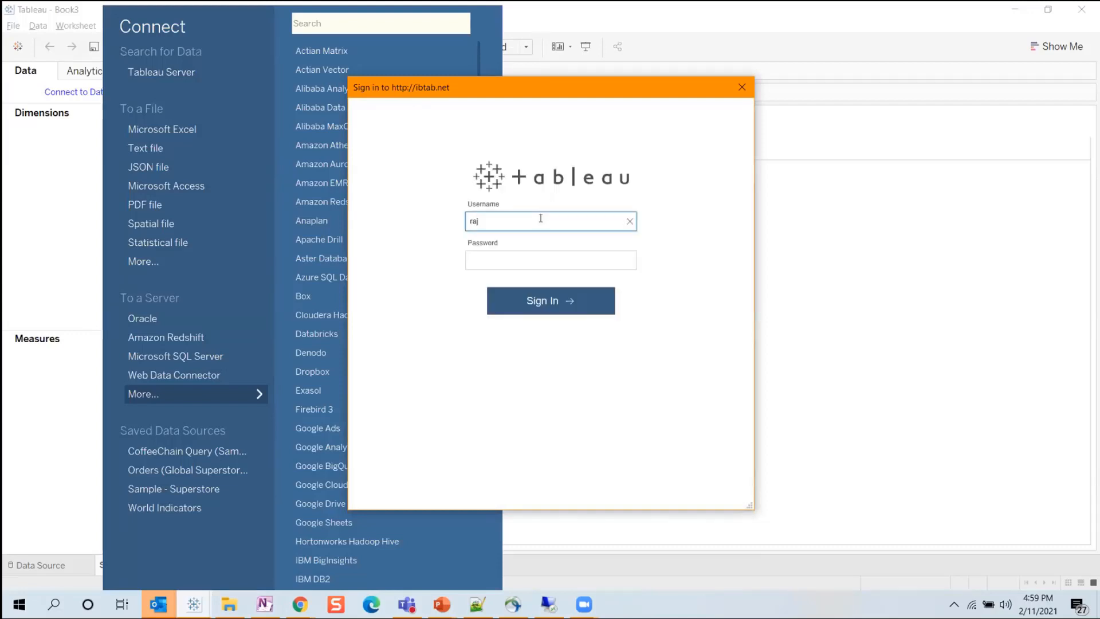
text(eshp)
key(Tab)
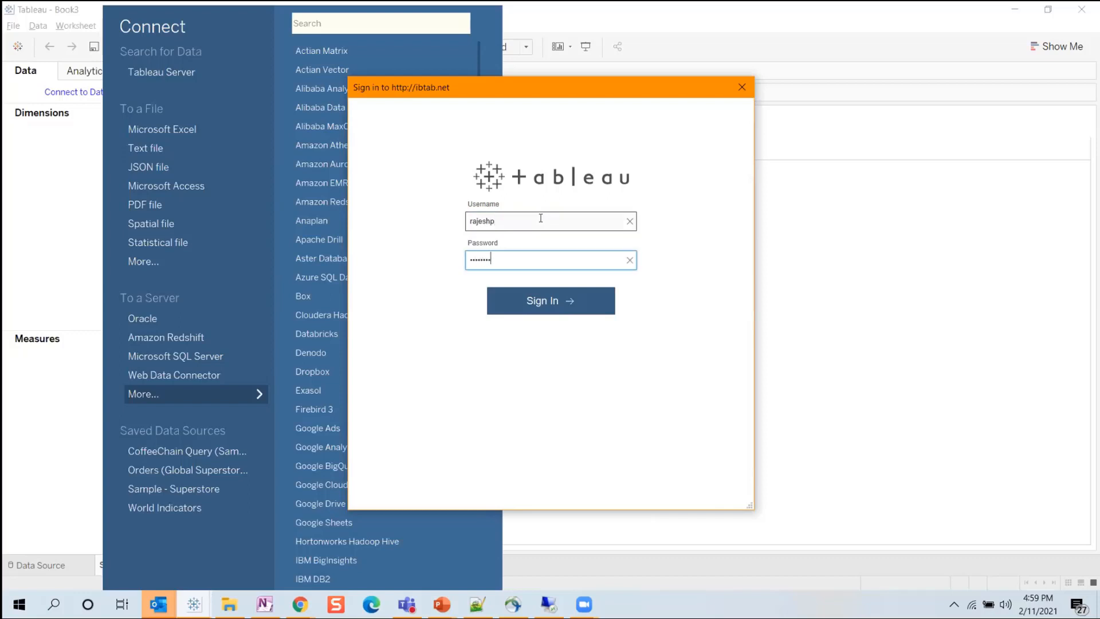
key(Return)
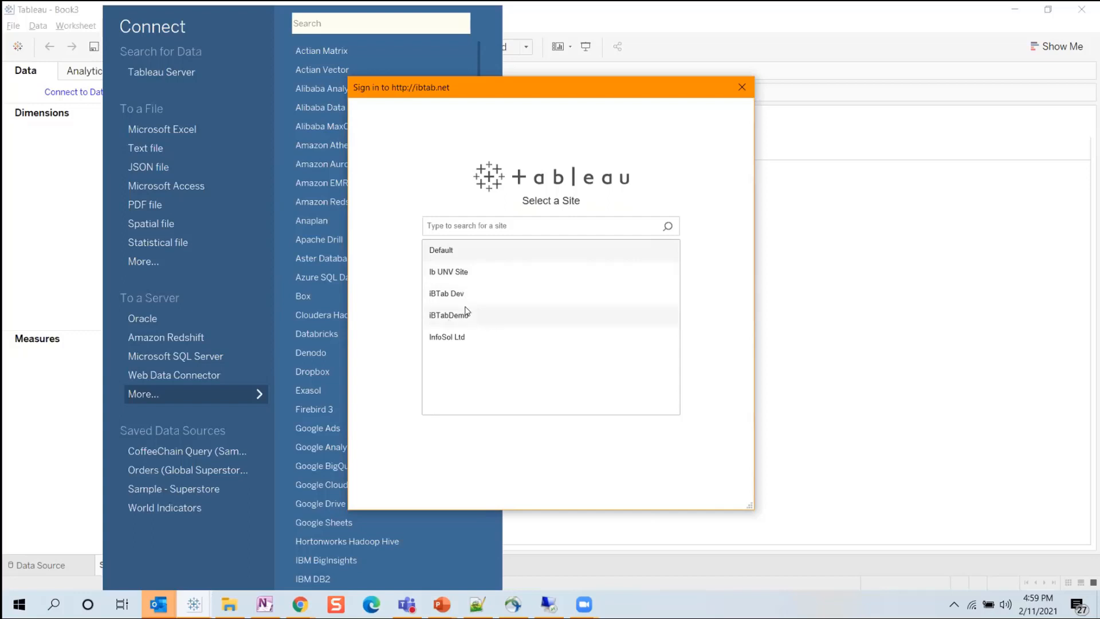
click(587, 316)
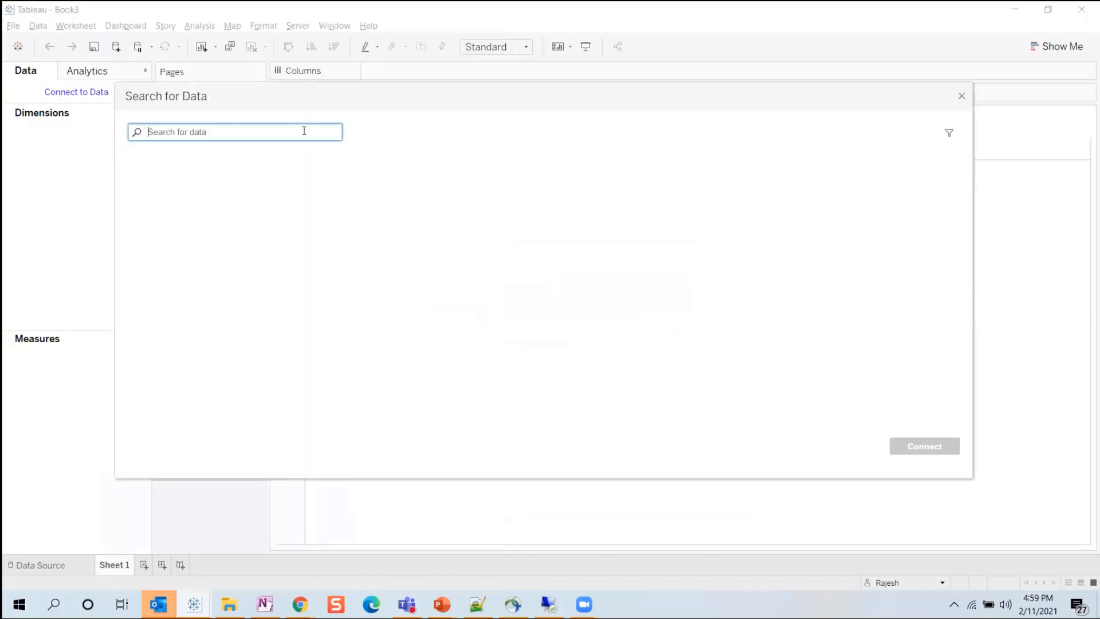
Search the server's data for zz_char* and connect to the ZZ_Charting_RAW_DATA data source.
text(zz_char*)
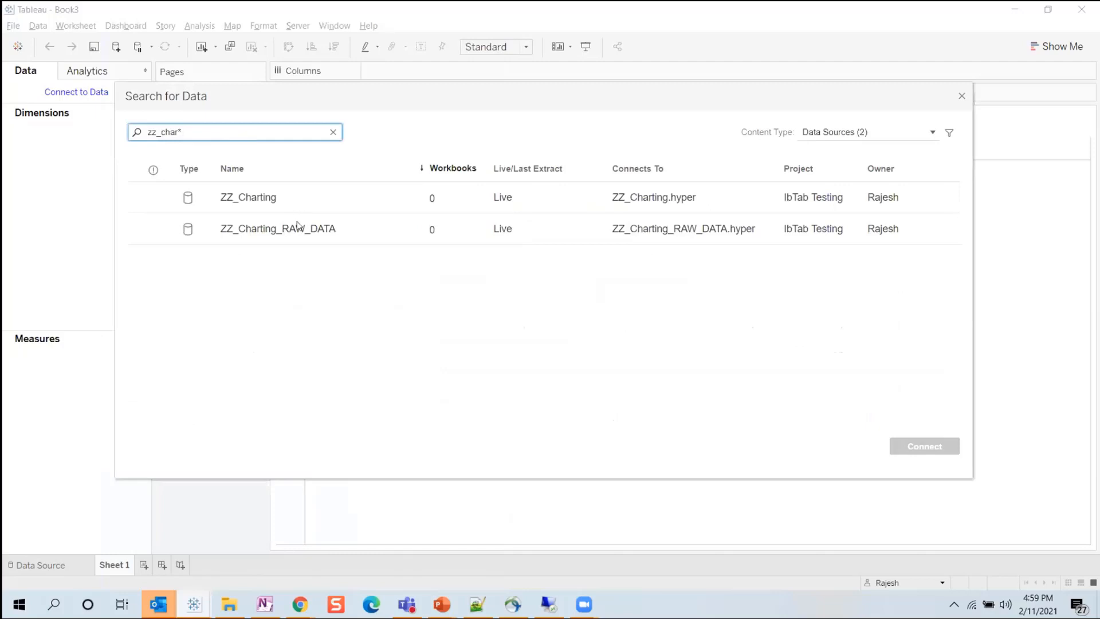
click(314, 227)
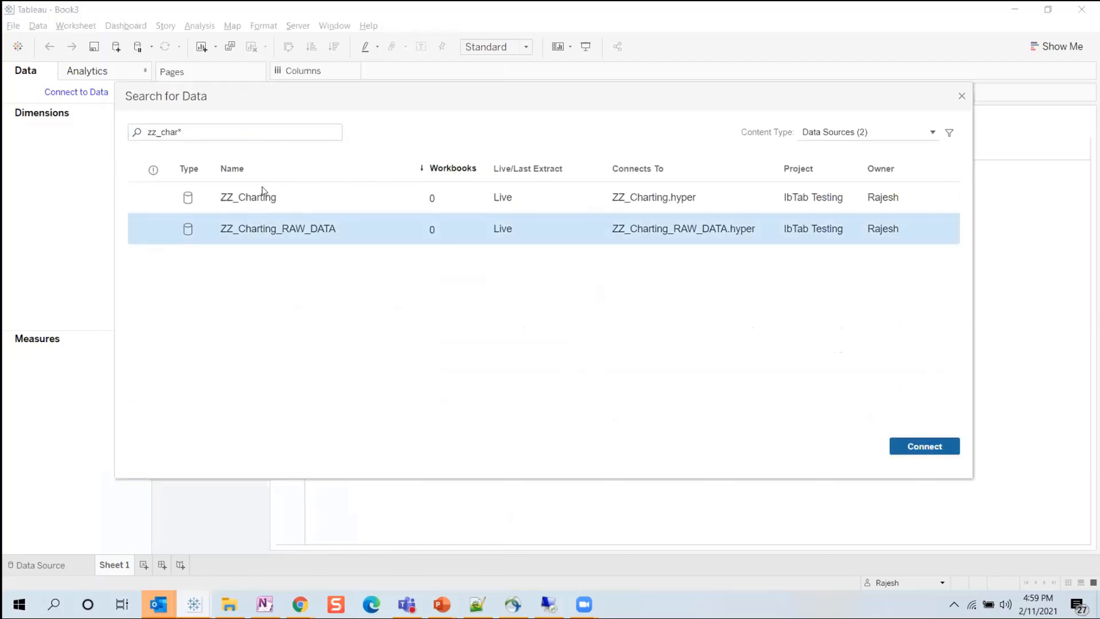
click(282, 207)
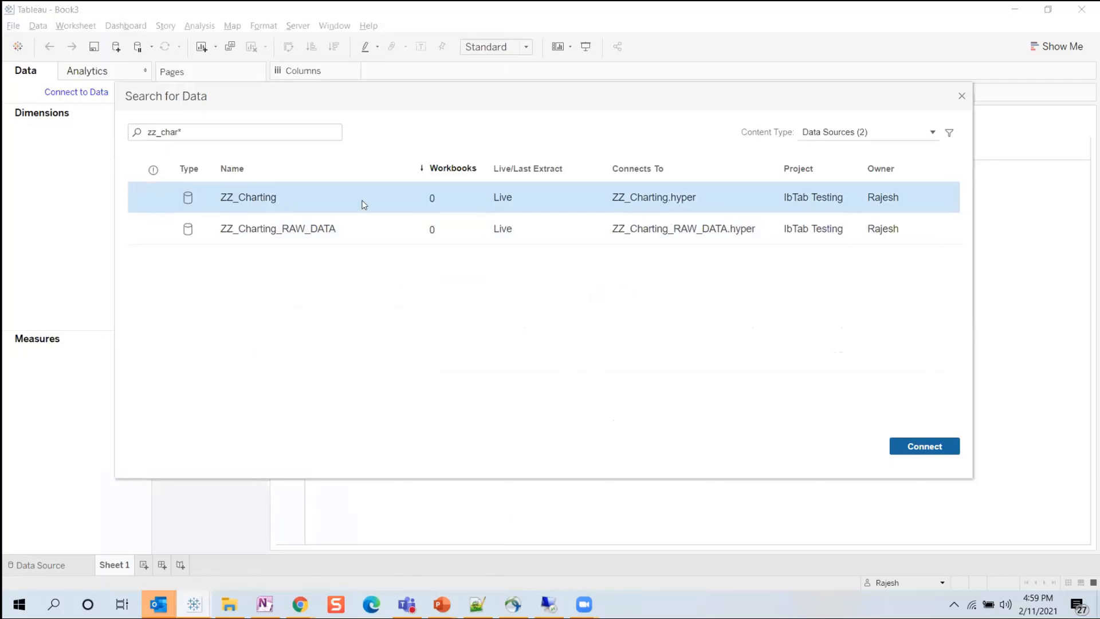
click(334, 224)
click(915, 448)
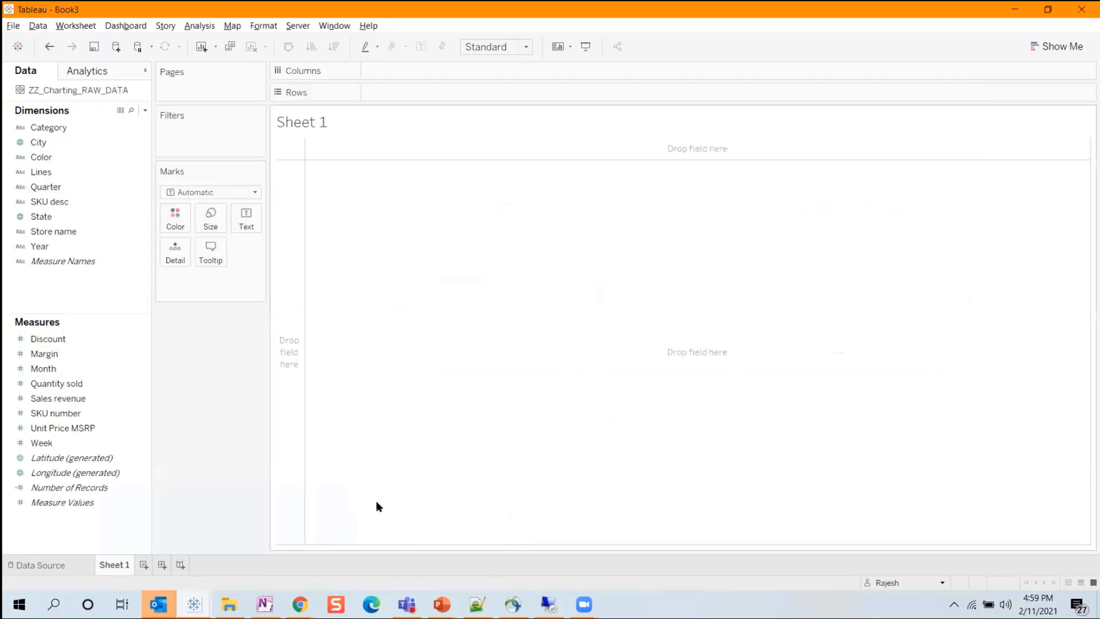
Switch to the ZZ_Charting report in Chrome to review its Pareto chart, and return to Tableau.
click(300, 604)
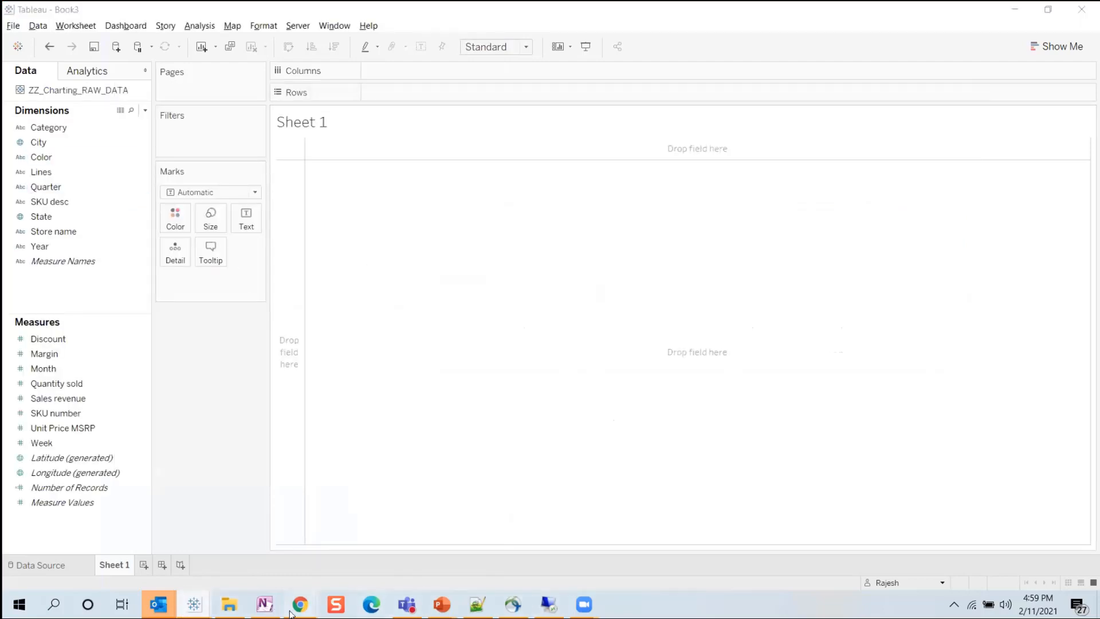
click(401, 557)
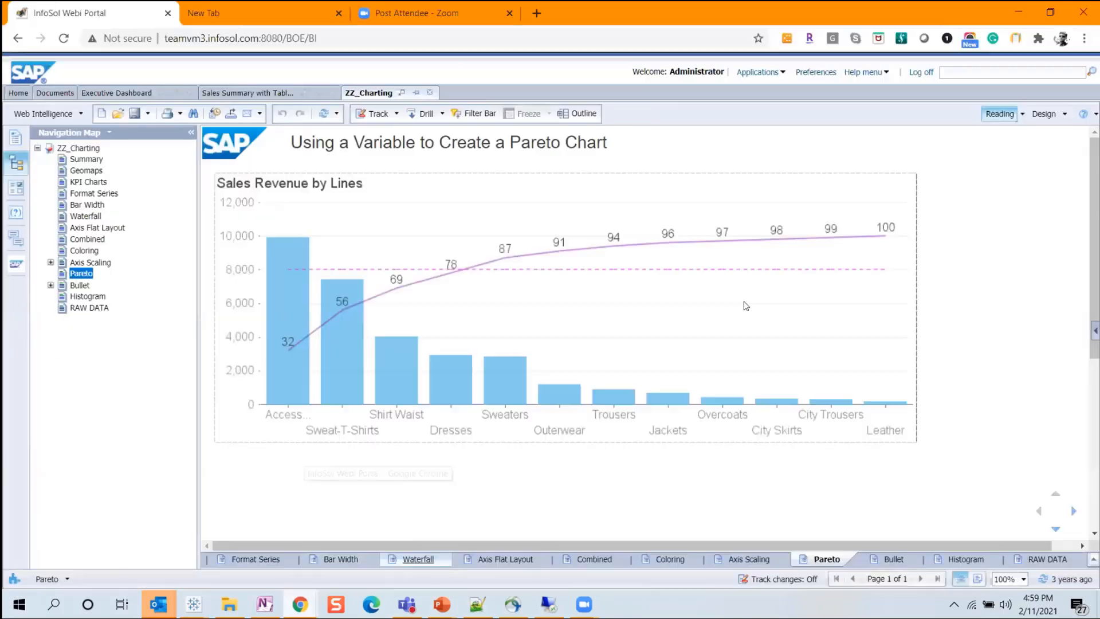
key(alt+Tab)
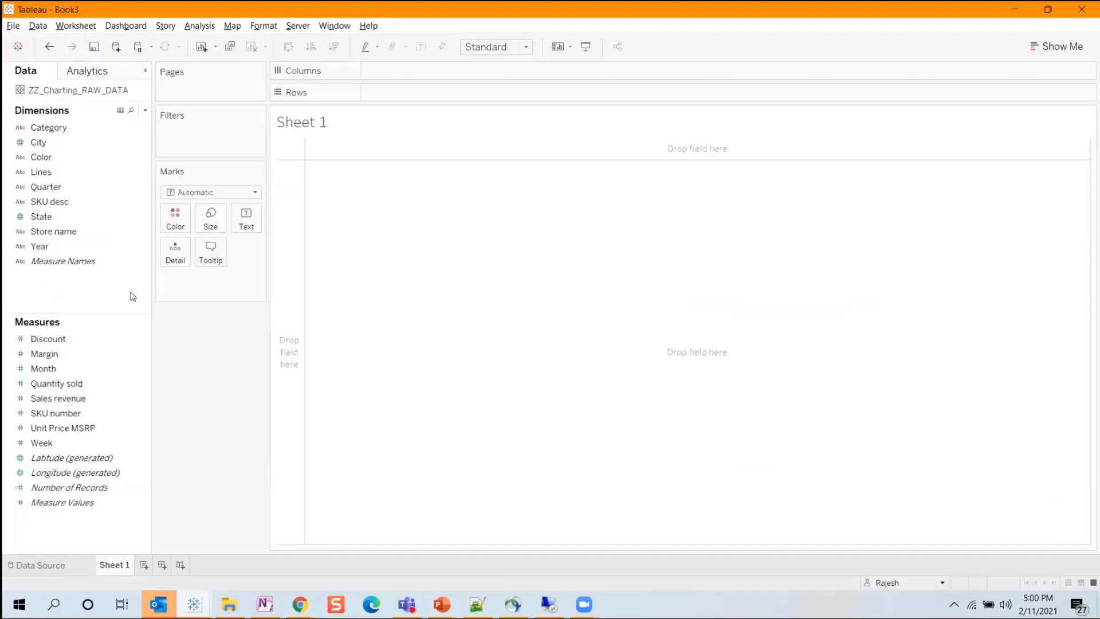
Build a table of Quantity sold by Quarter and display the suggested chart types.
click(52, 184)
double_click(64, 382)
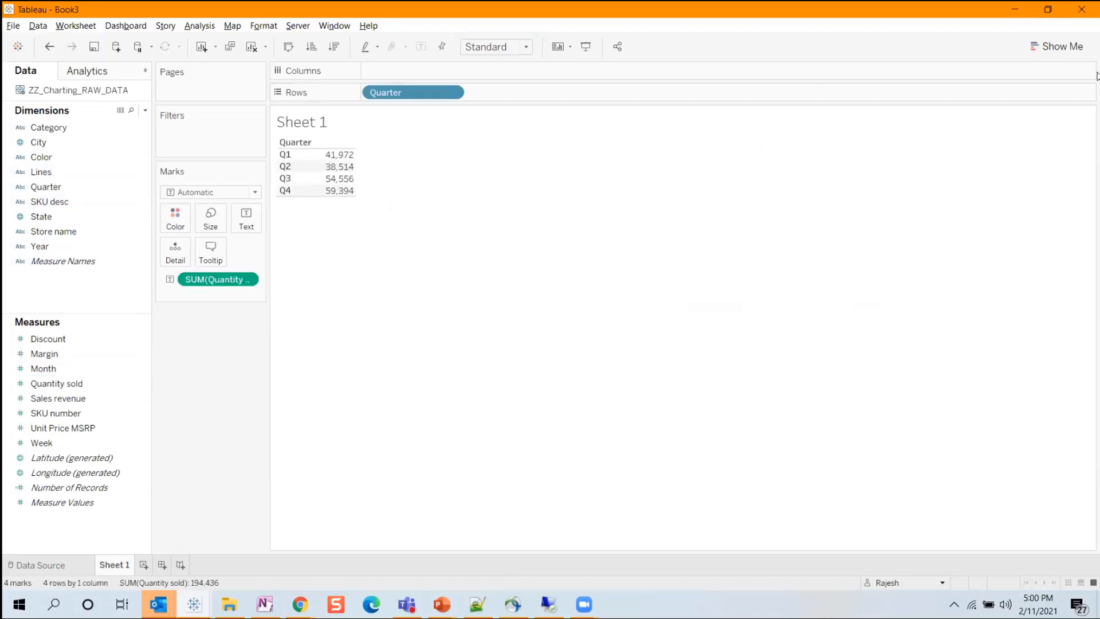
click(1075, 55)
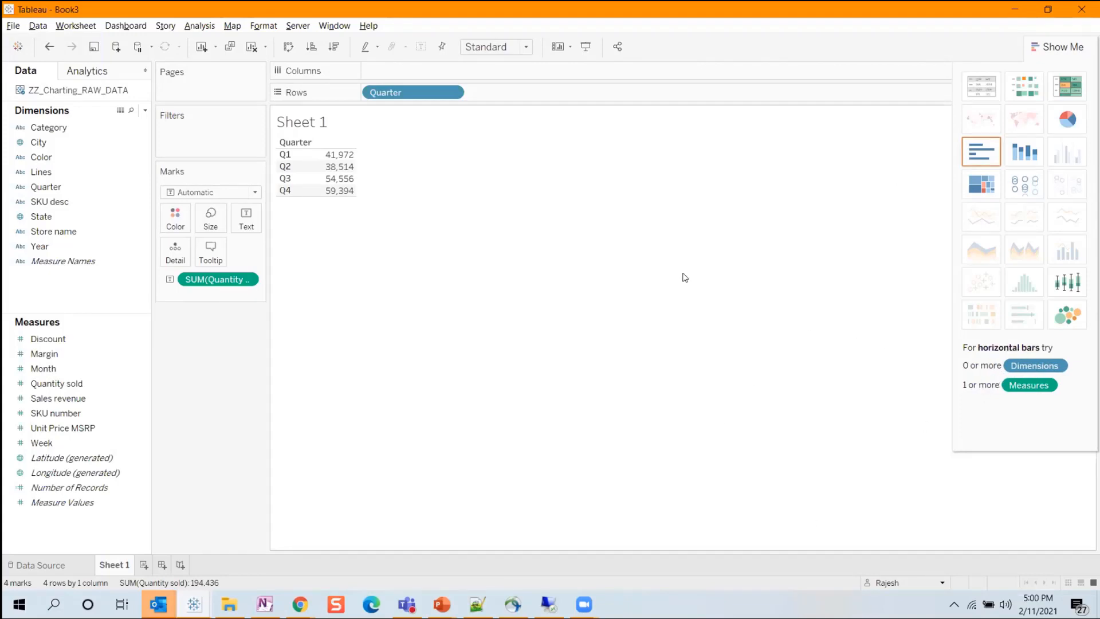
Clear the sheet and list the Category dimension as rows.
click(251, 47)
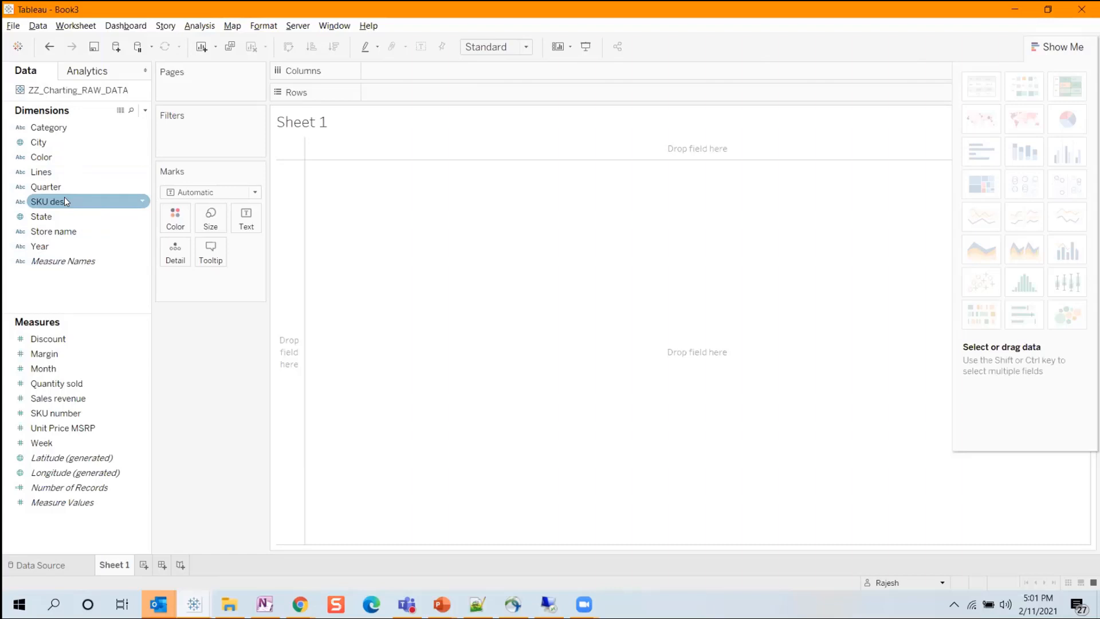
click(58, 129)
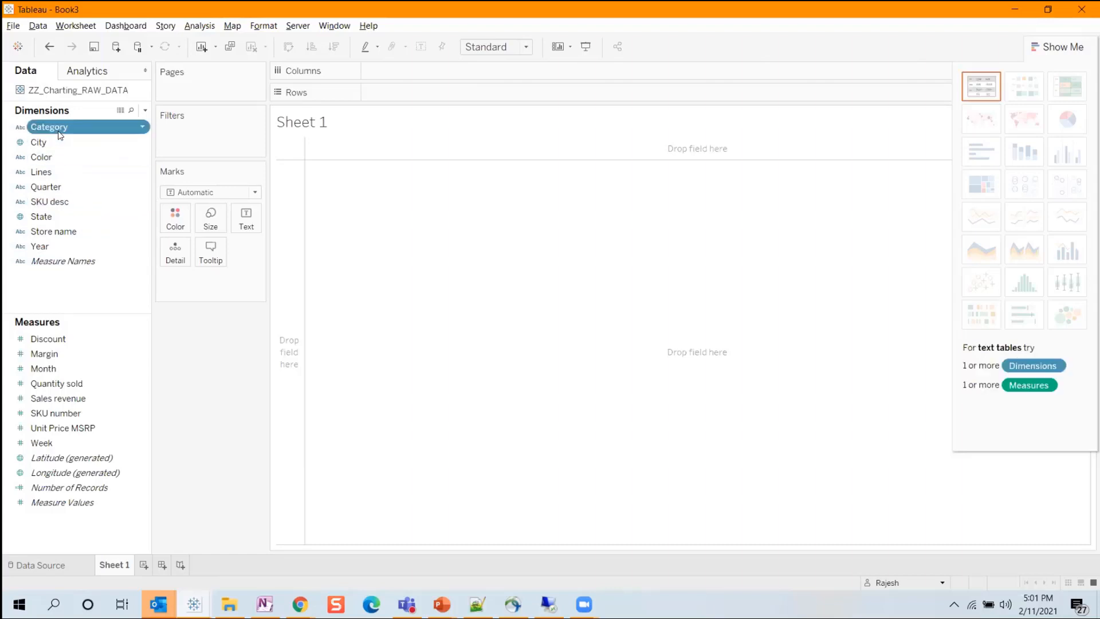
drag(75, 321, 75, 321)
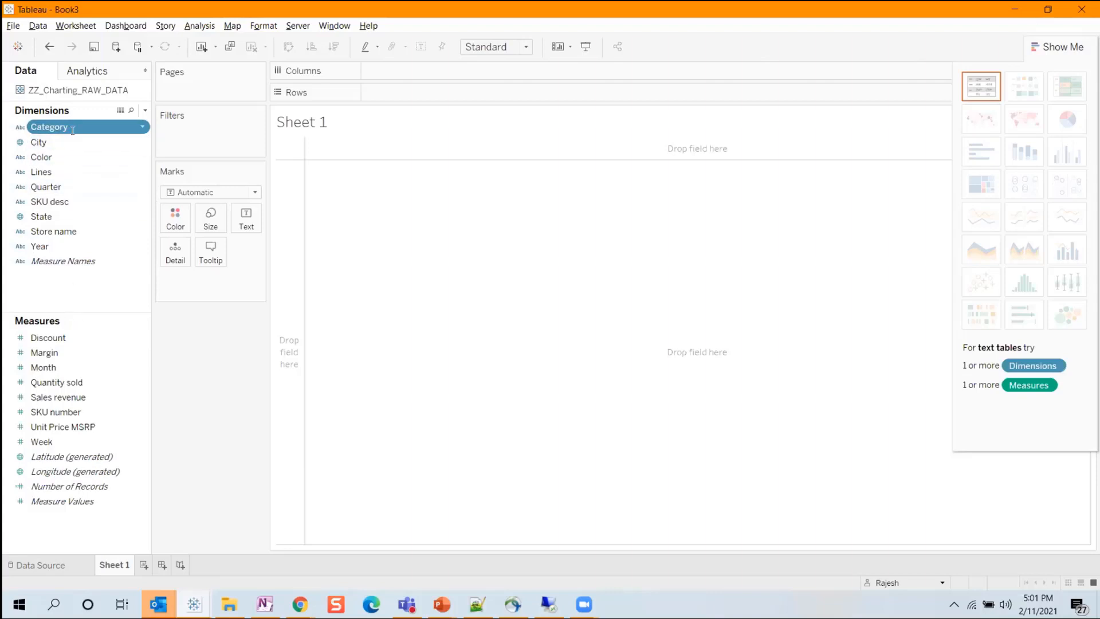
click(73, 131)
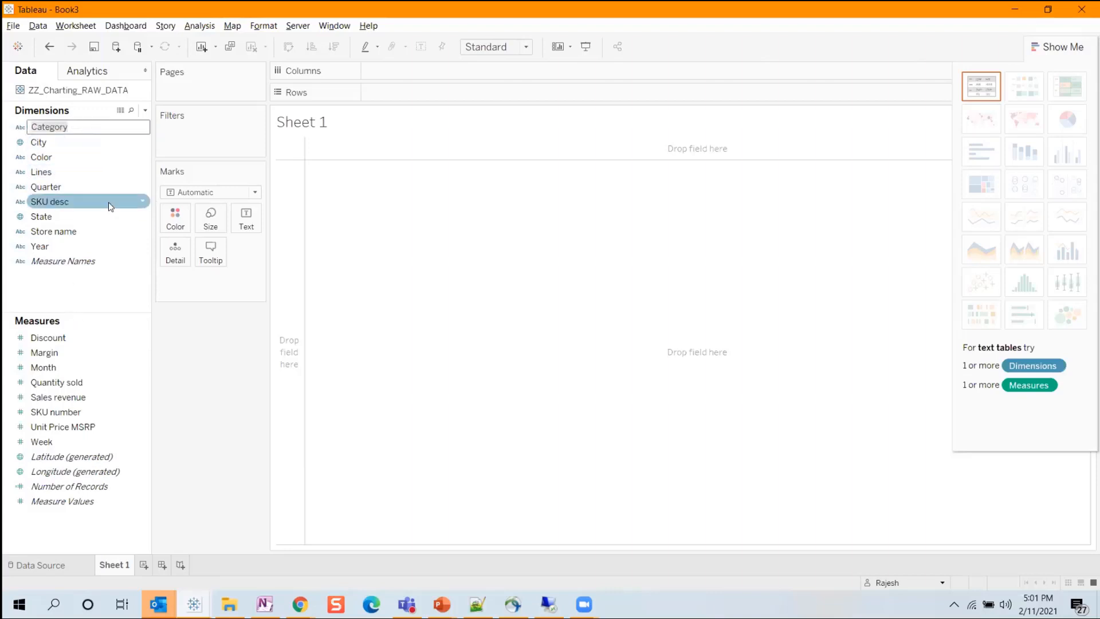
click(52, 157)
click(49, 127)
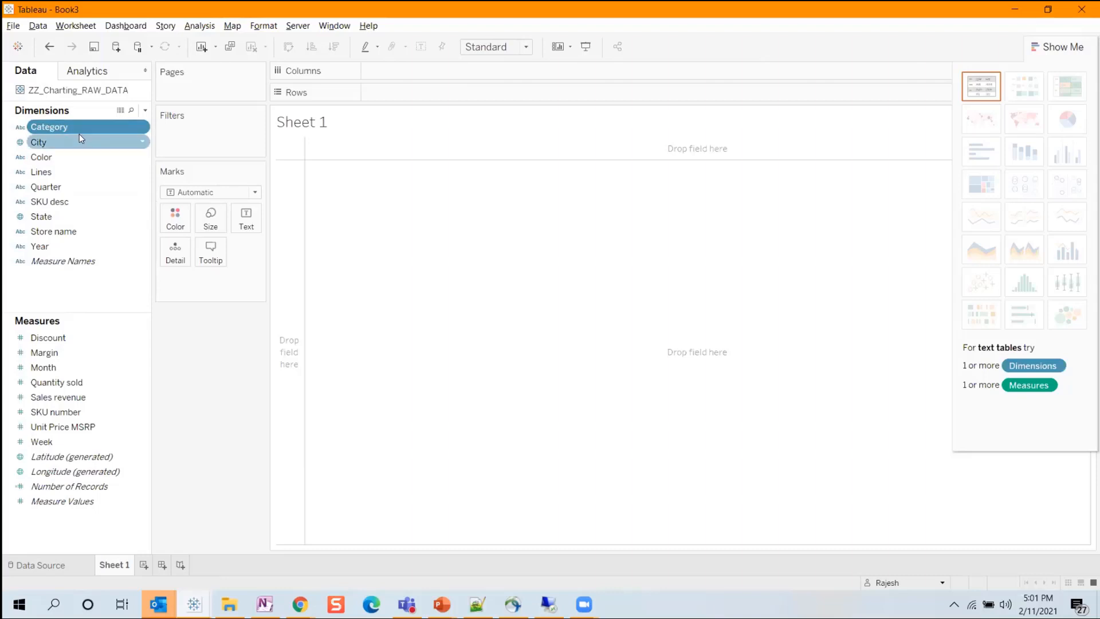
double_click(67, 126)
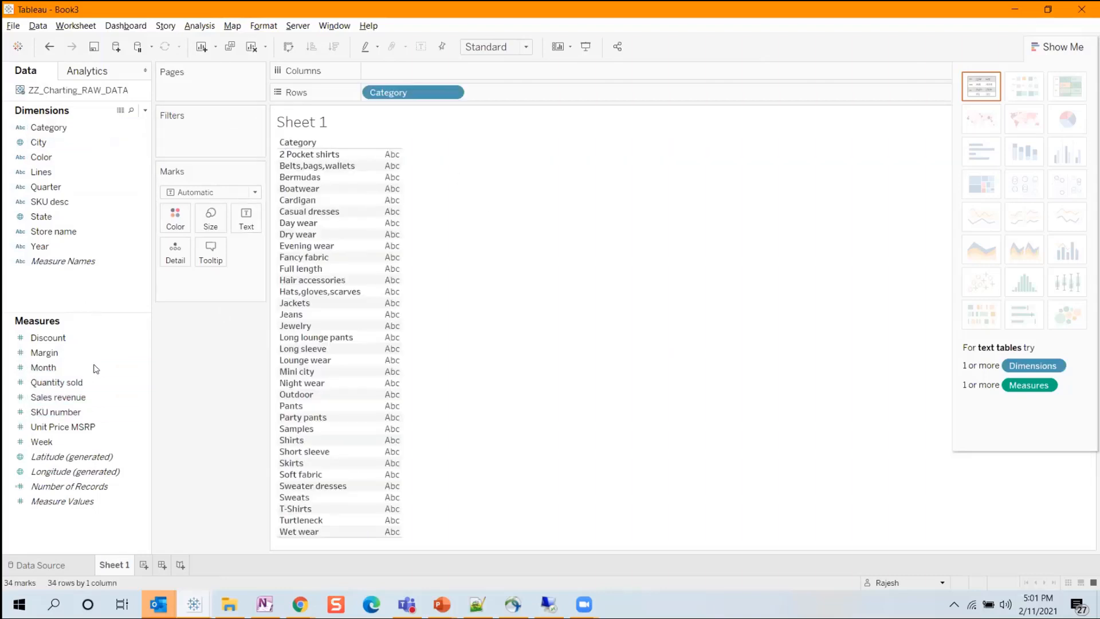
Restart the sheet with Category and create a treemap of Sales revenue by Category.
click(70, 397)
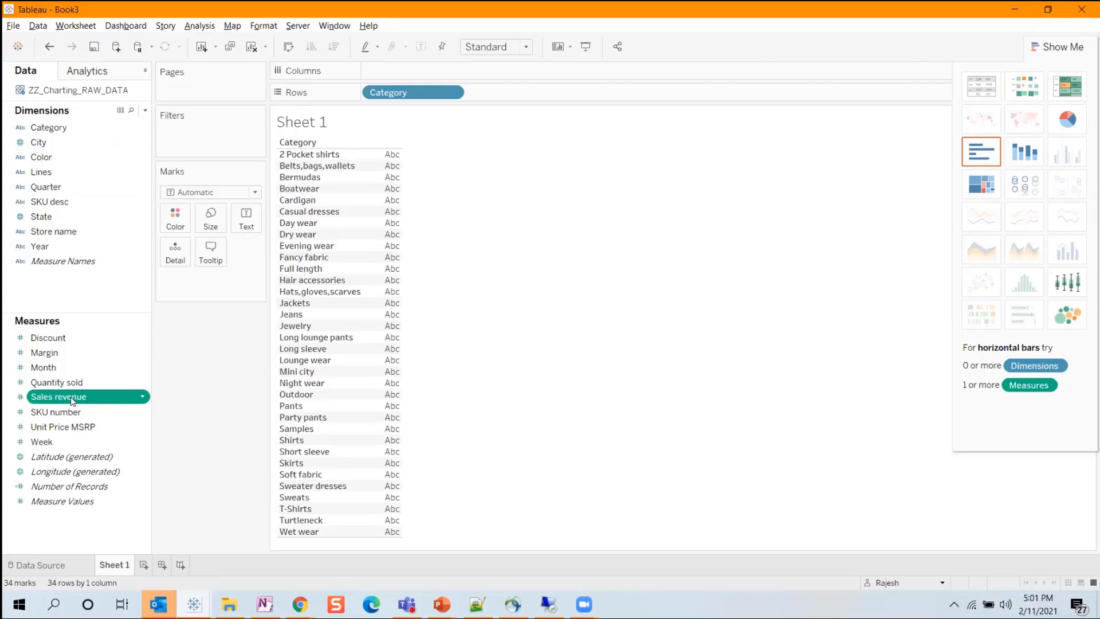
click(256, 52)
double_click(63, 127)
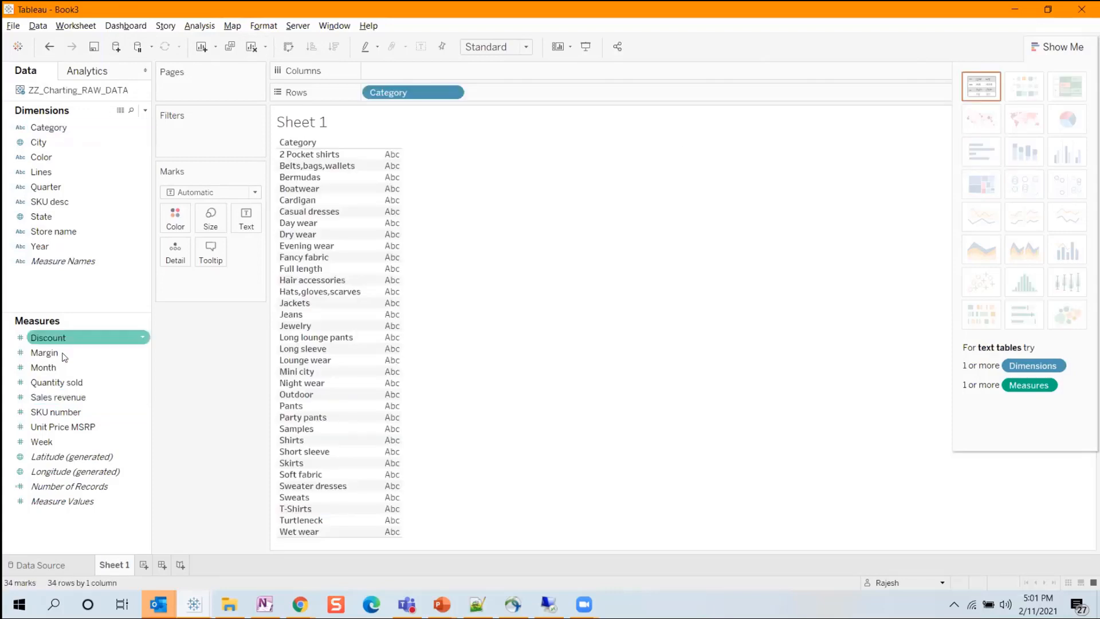
click(70, 397)
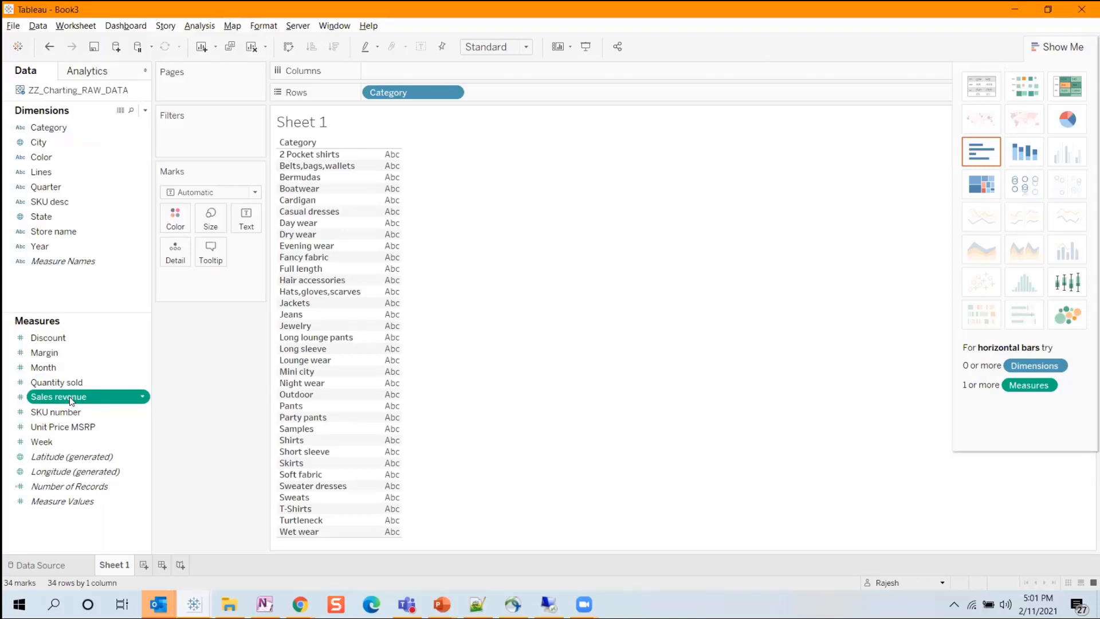
click(981, 184)
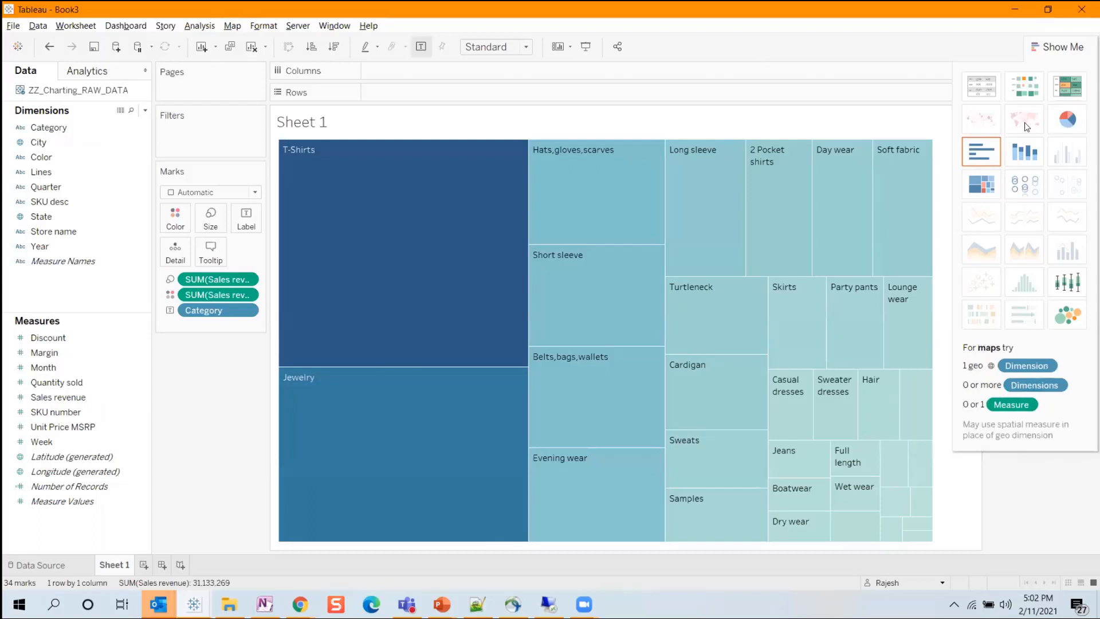
Clear the sheet and build a text table of Sales revenue by Category.
click(252, 47)
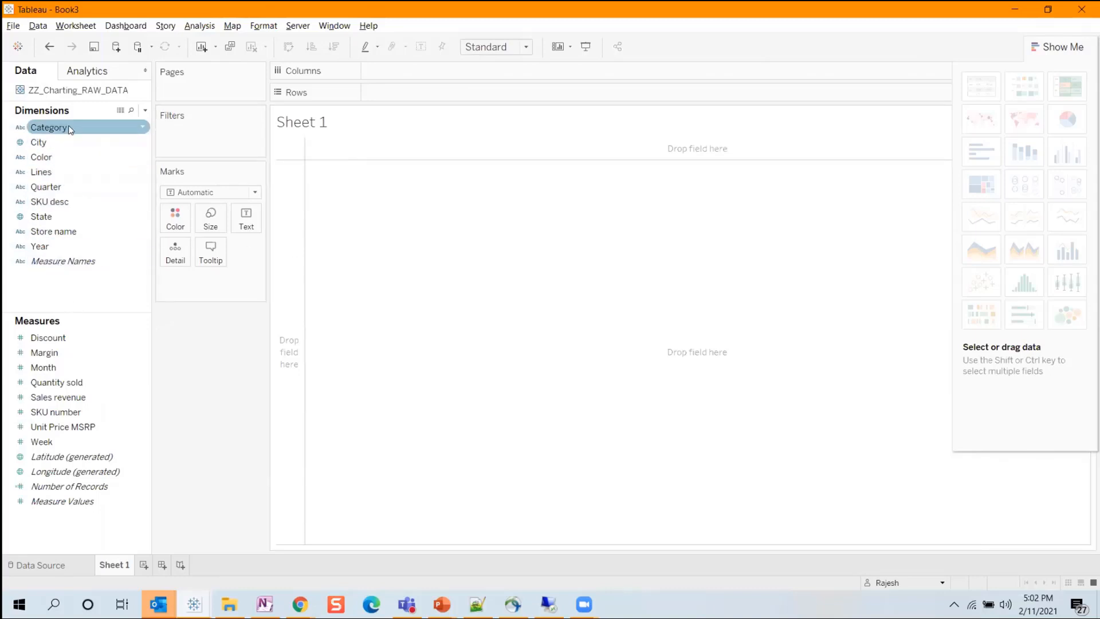
double_click(49, 127)
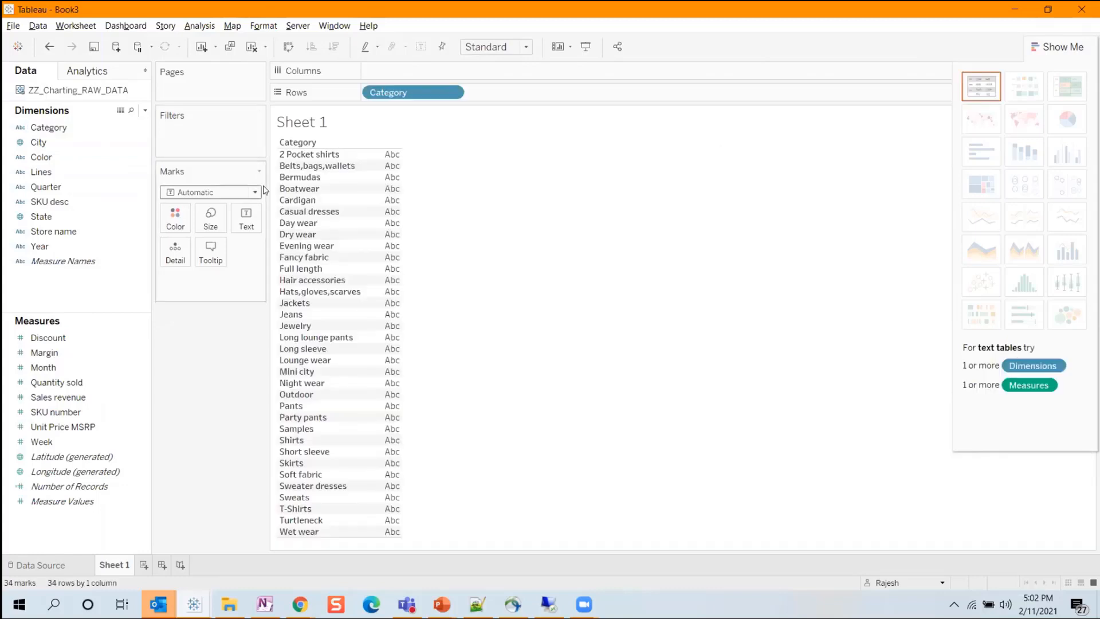
click(127, 346)
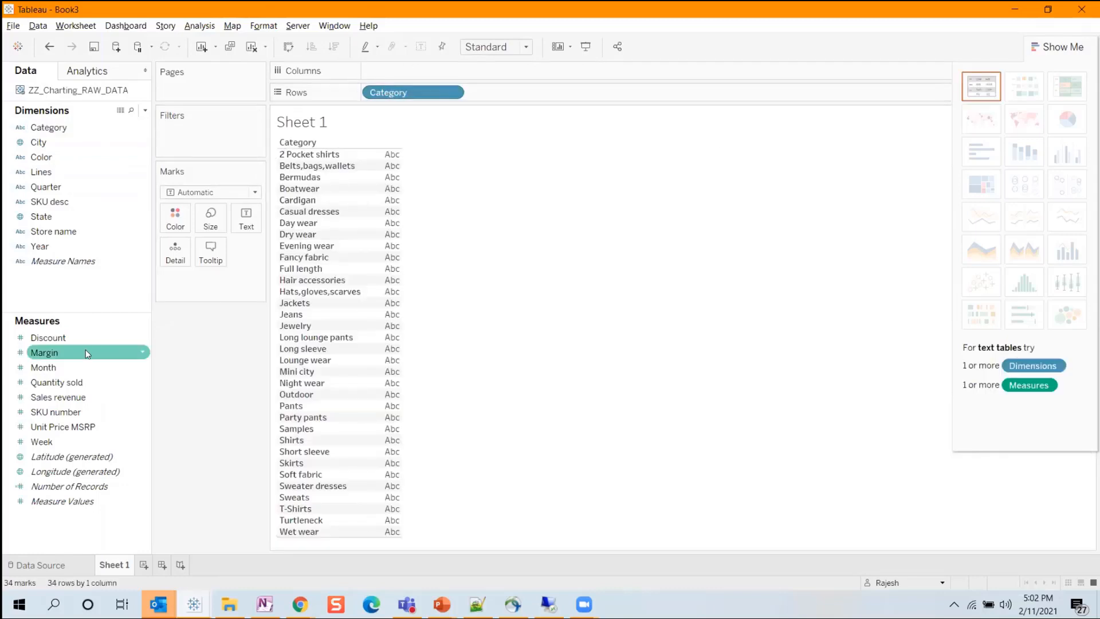
double_click(58, 397)
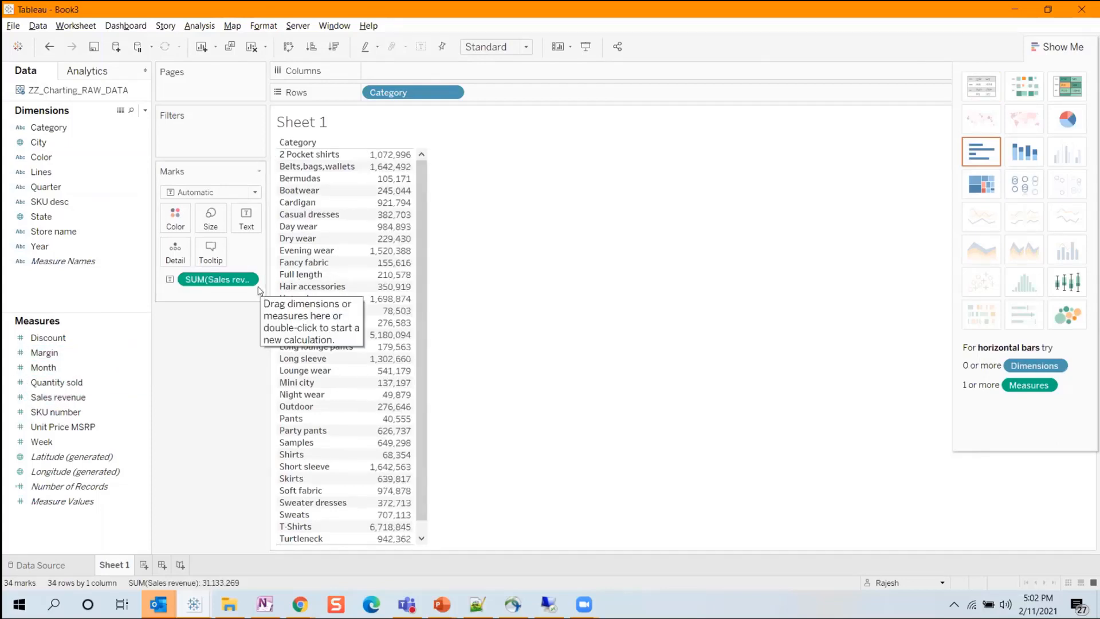
Restart the sheet with Lines as columns and Sales revenue as rows to chart revenue by line.
click(250, 46)
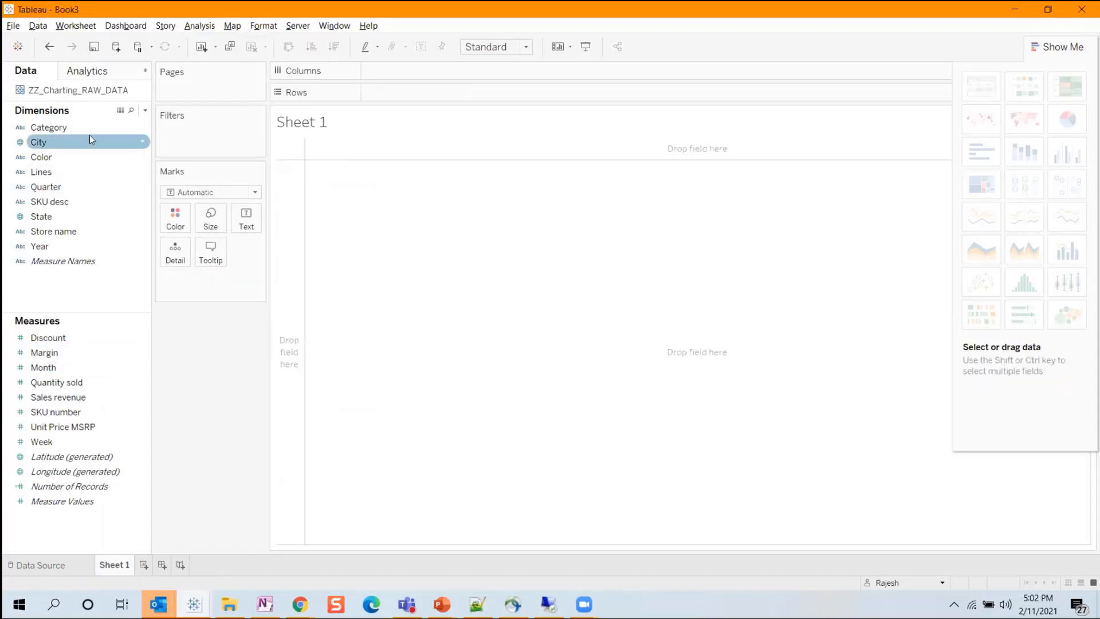
drag(56, 172, 407, 73)
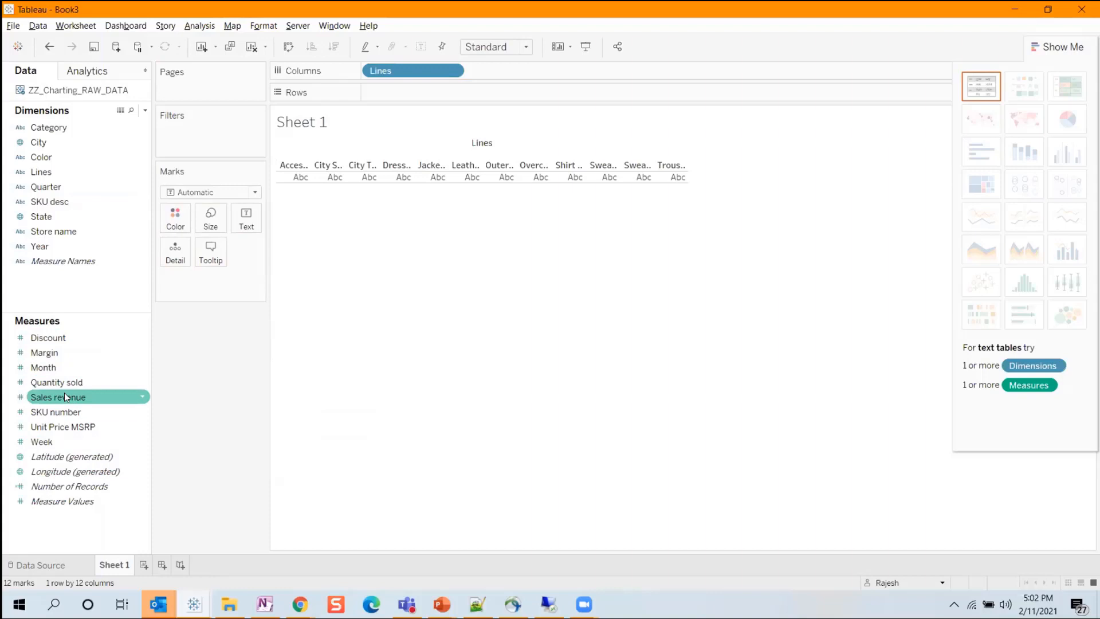
drag(65, 396, 400, 90)
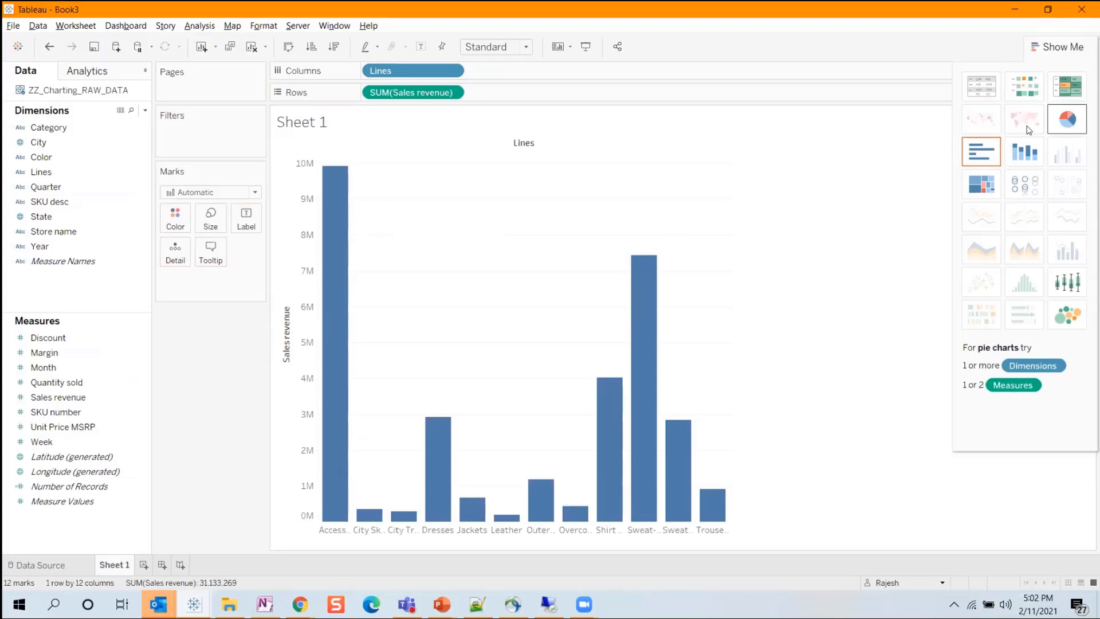
Try the Lines revenue chart as a treemap, stacked bars, pie chart, text table and horizontal bars.
click(991, 192)
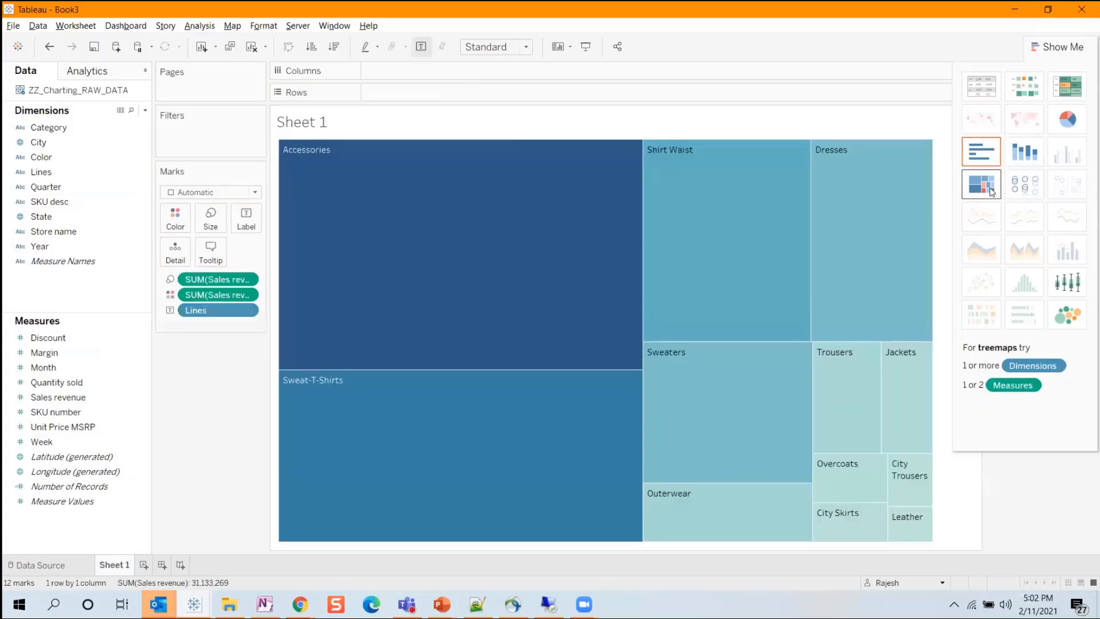
click(1023, 150)
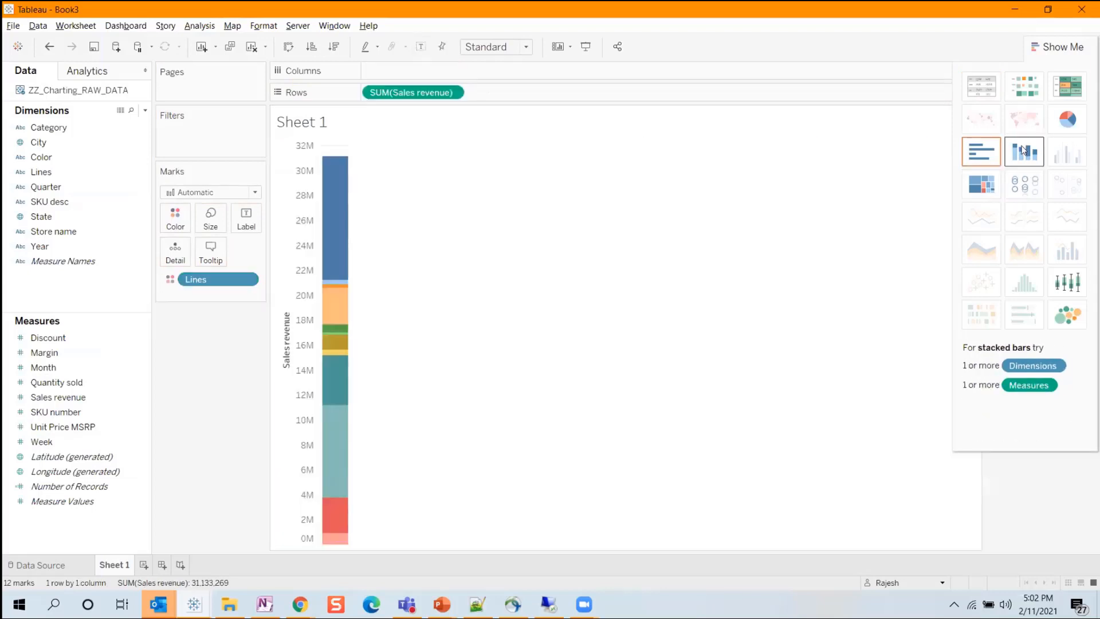
click(986, 154)
click(1075, 132)
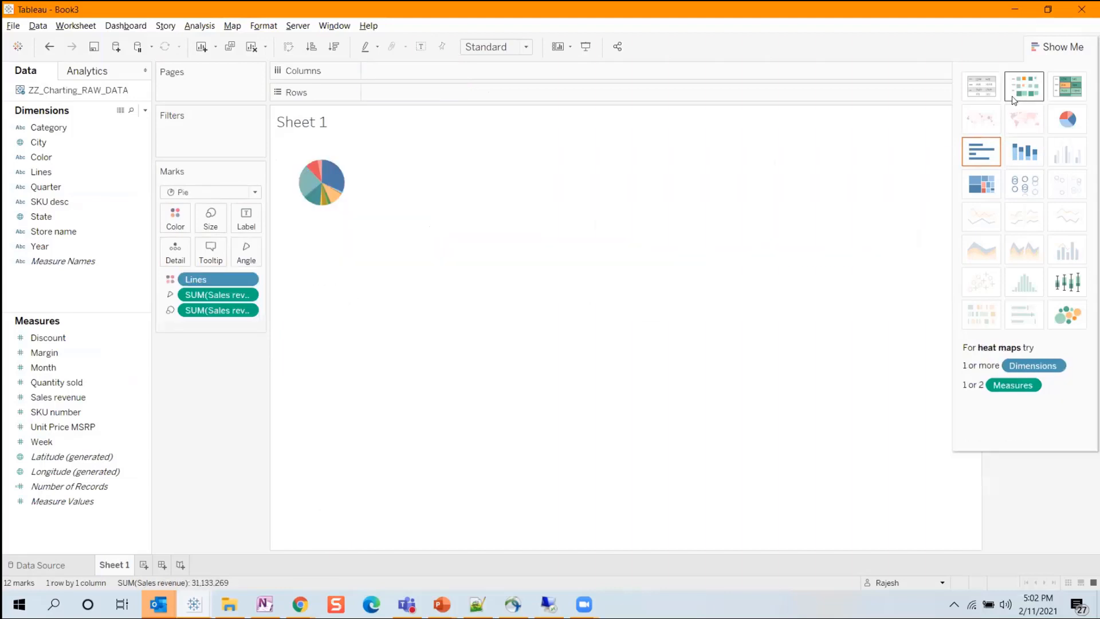
click(972, 91)
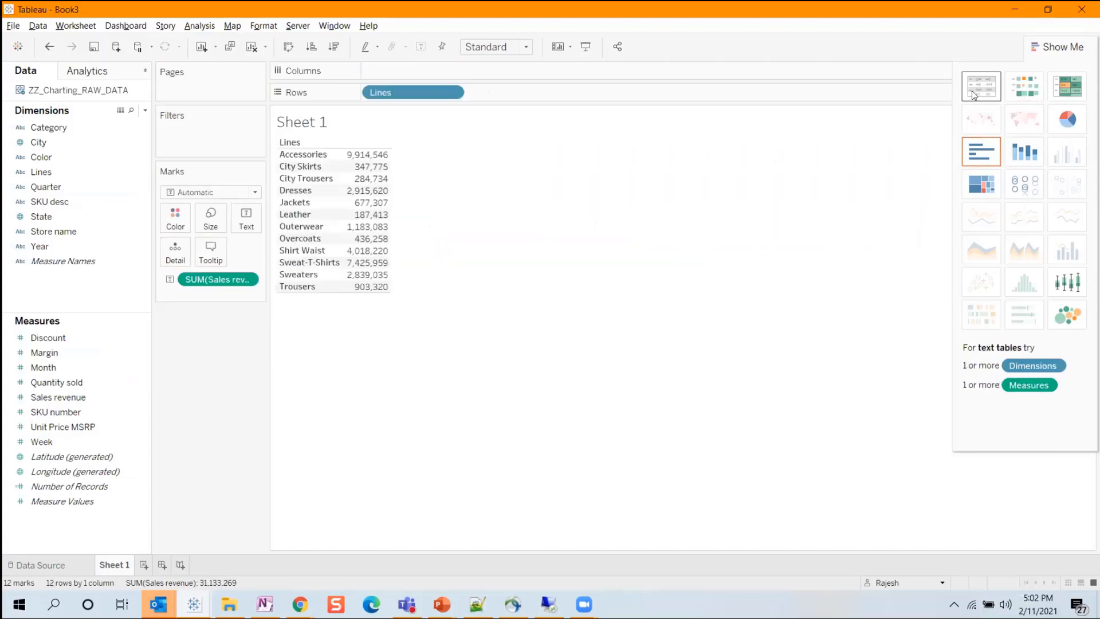
click(973, 158)
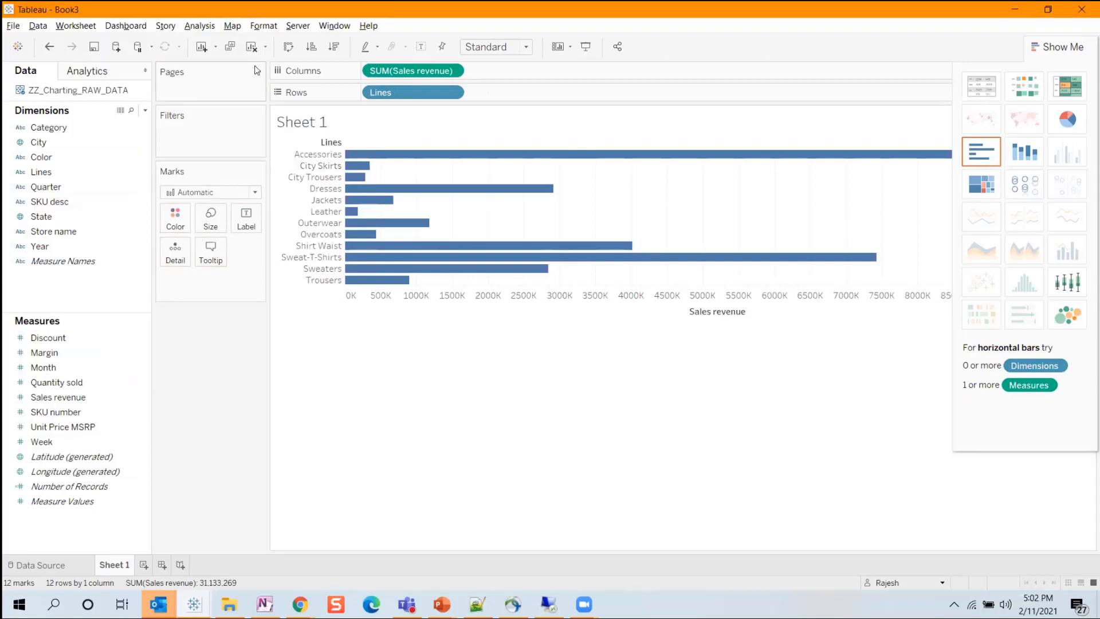
Rebuild the cleared sheet as a column chart of Sales revenue by Lines, sorted in descending order.
click(251, 47)
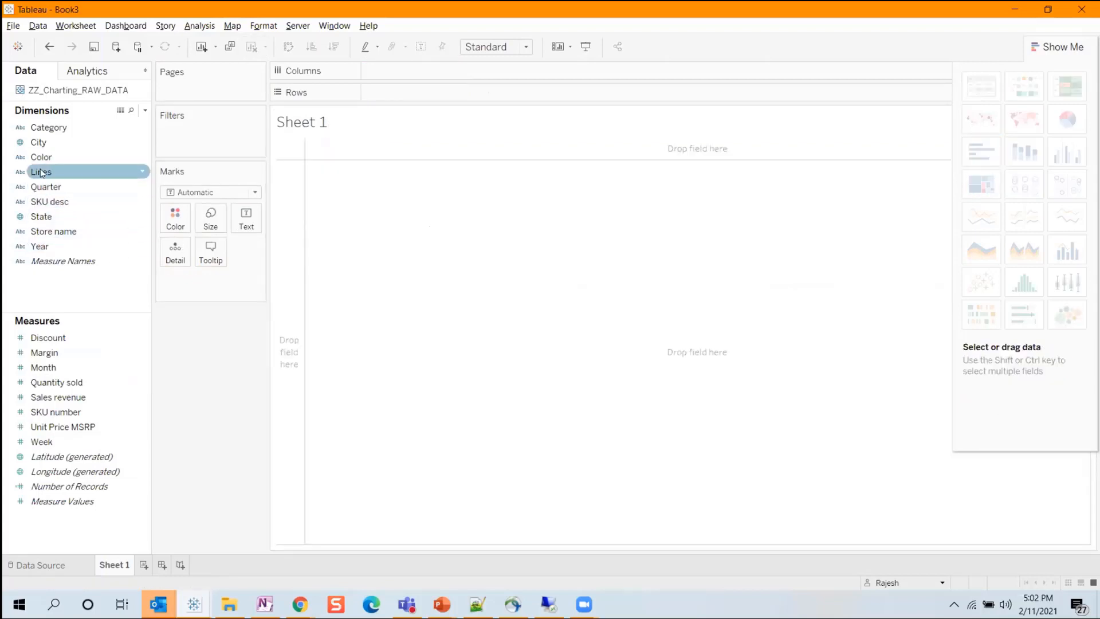
drag(41, 170, 379, 70)
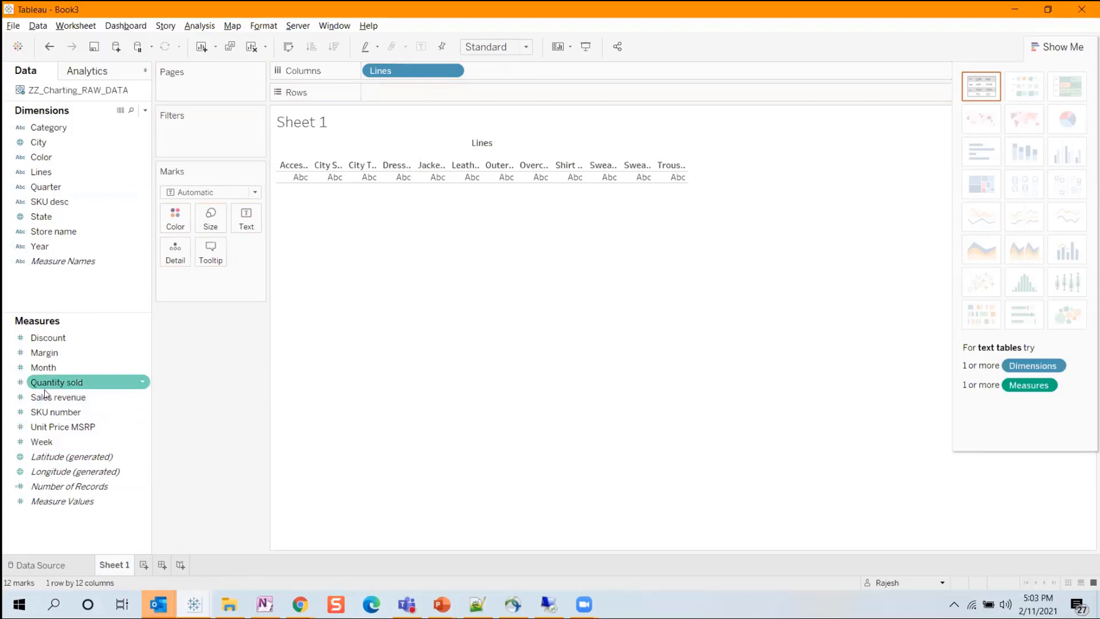
drag(57, 397, 401, 92)
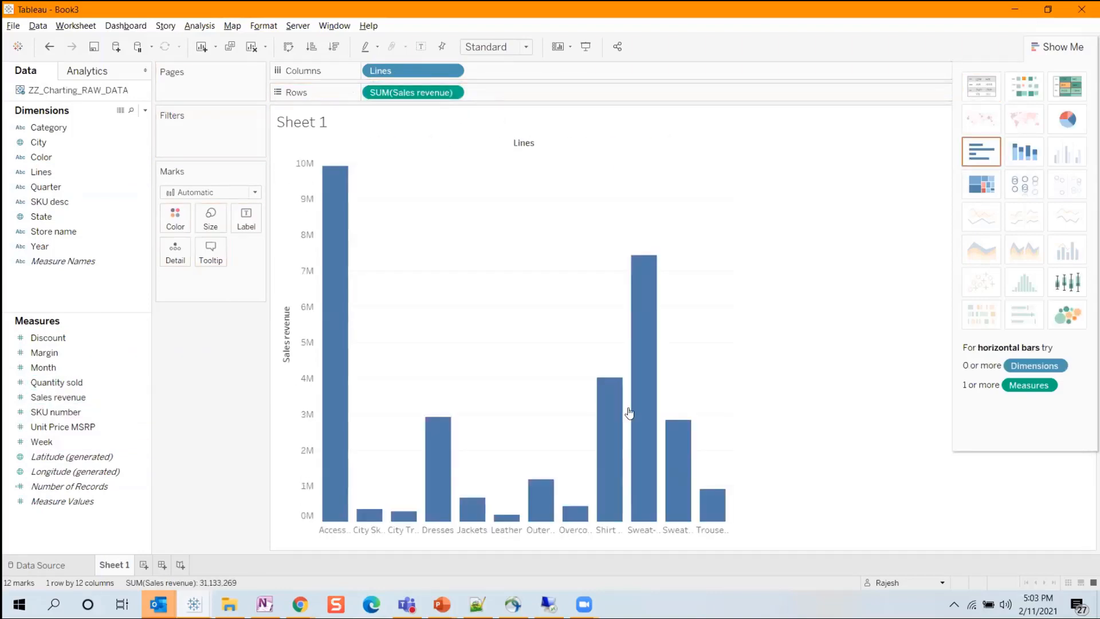
click(334, 47)
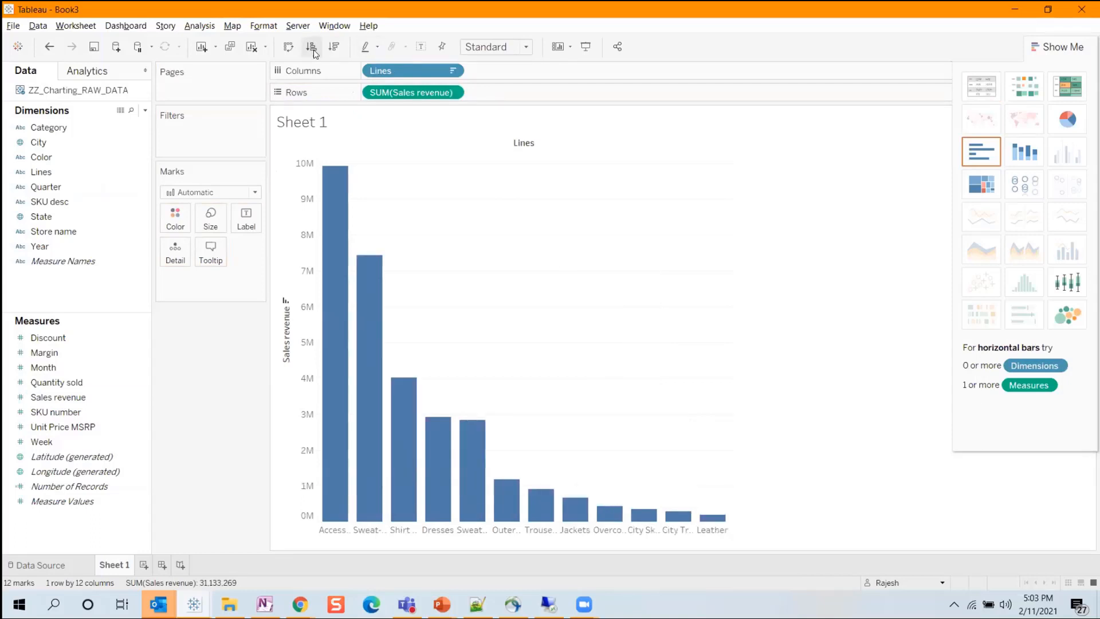
Swap the rows and columns of the sorted chart and fit it to Entire View.
click(288, 47)
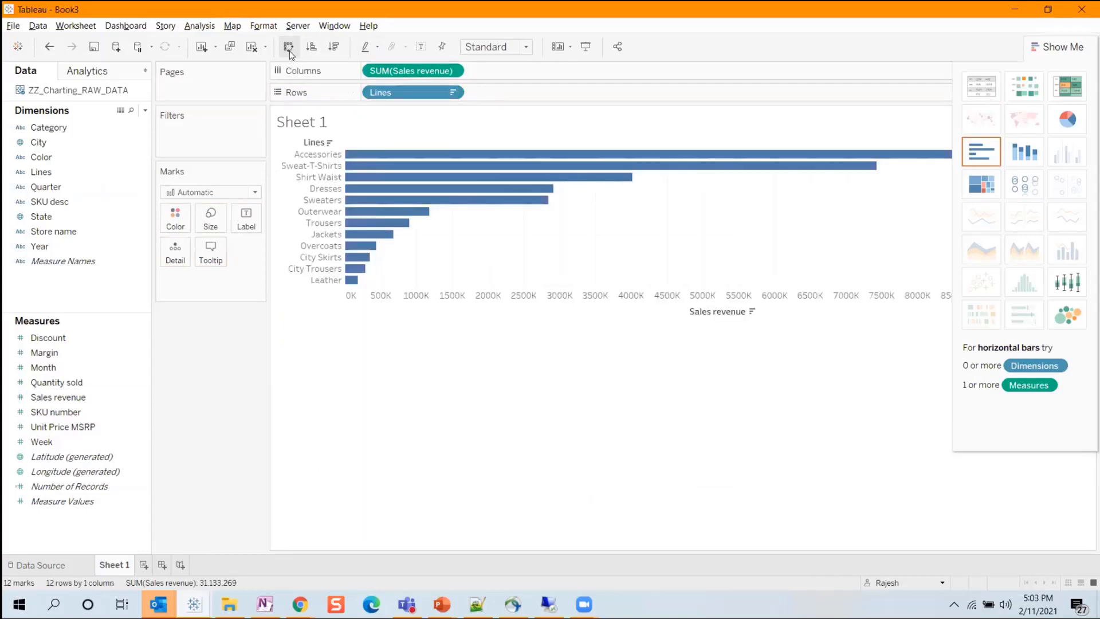
click(496, 47)
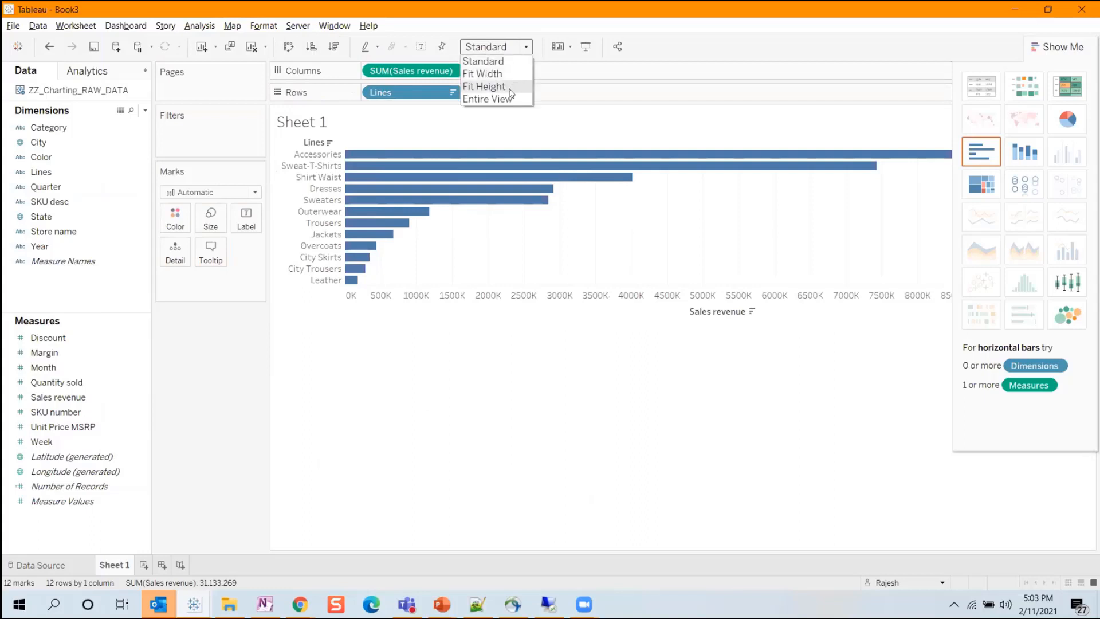
click(506, 98)
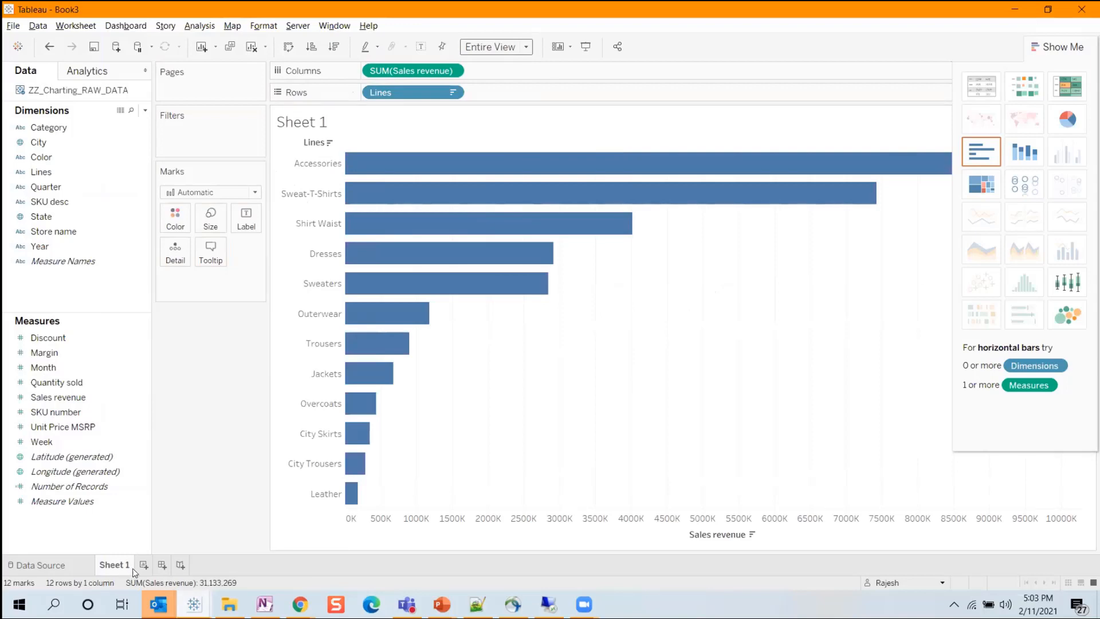
mouse_move(133, 572)
Try the Line, Area, Text and Shape mark types on the Sales revenue by Lines chart.
click(212, 193)
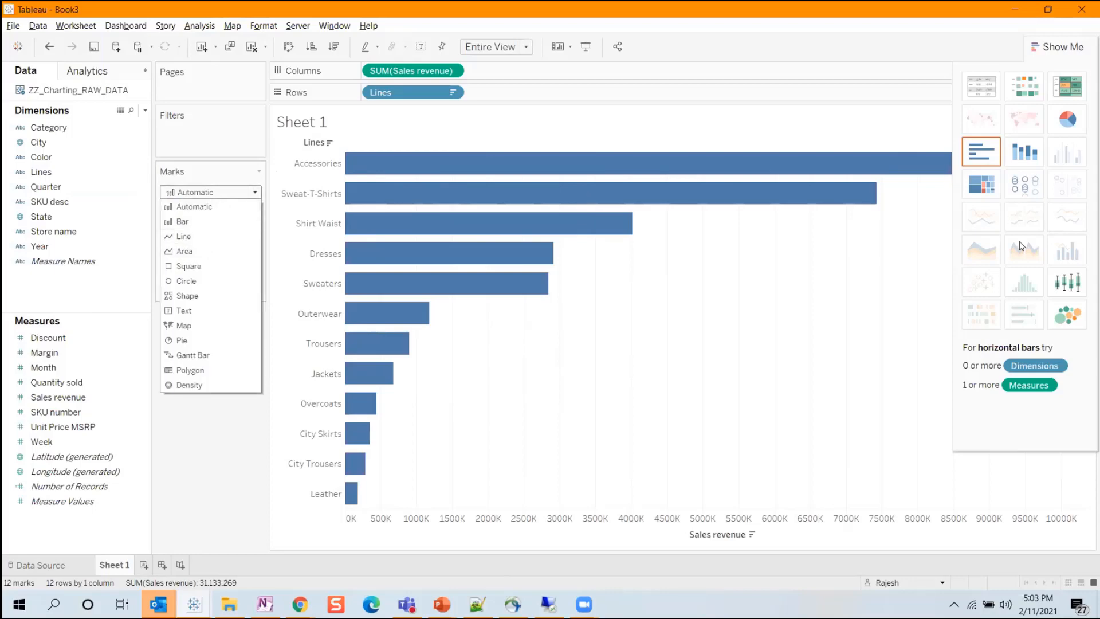
click(201, 239)
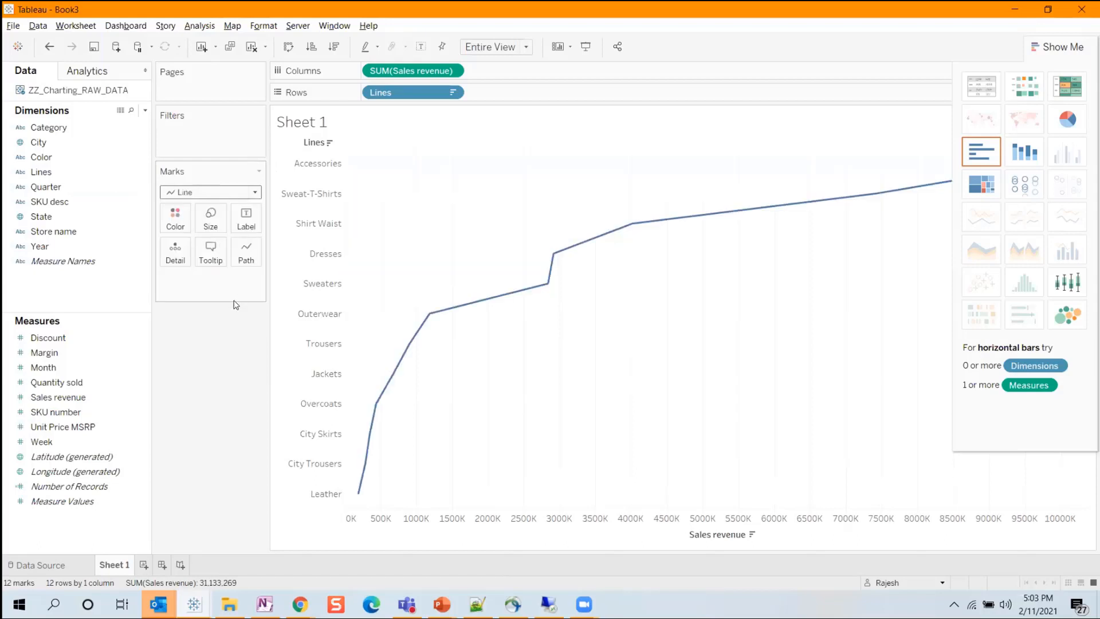
click(227, 193)
click(195, 250)
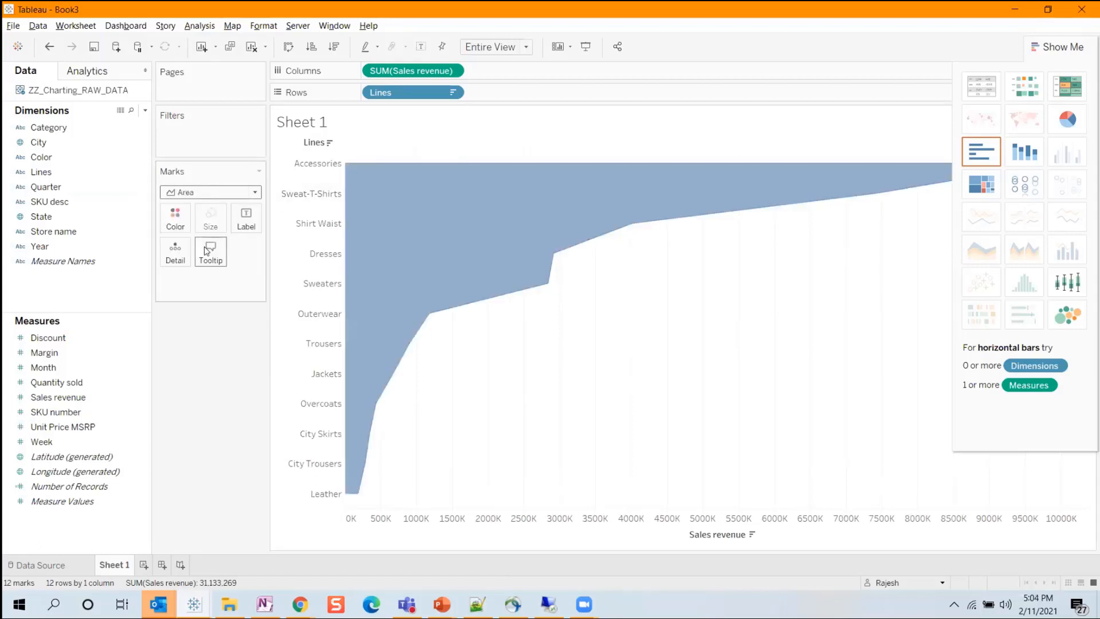
click(213, 195)
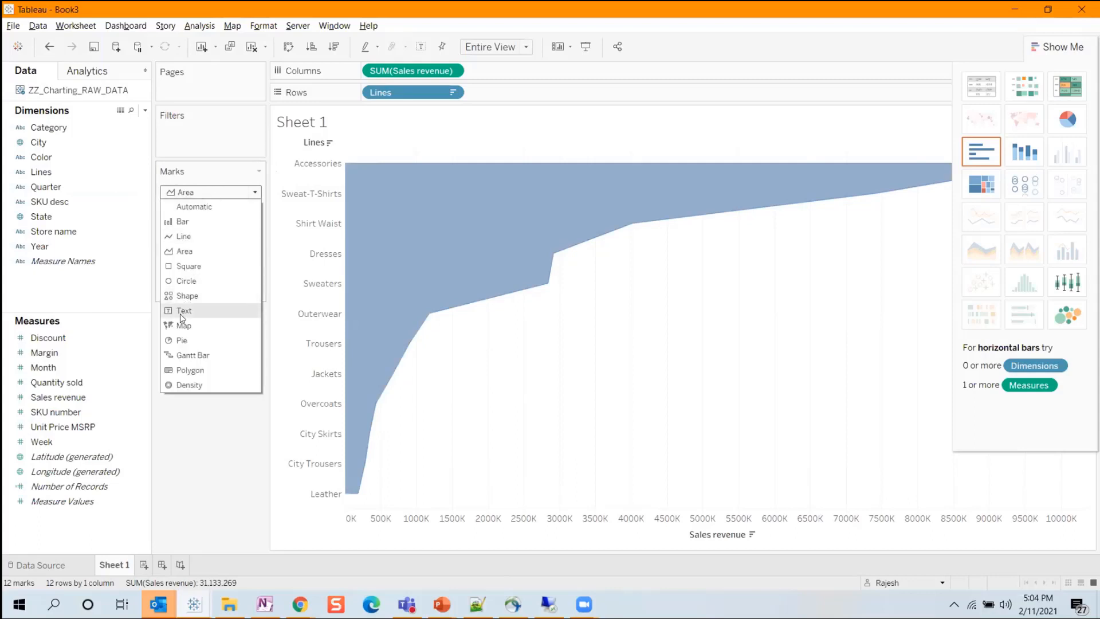
click(180, 314)
click(212, 193)
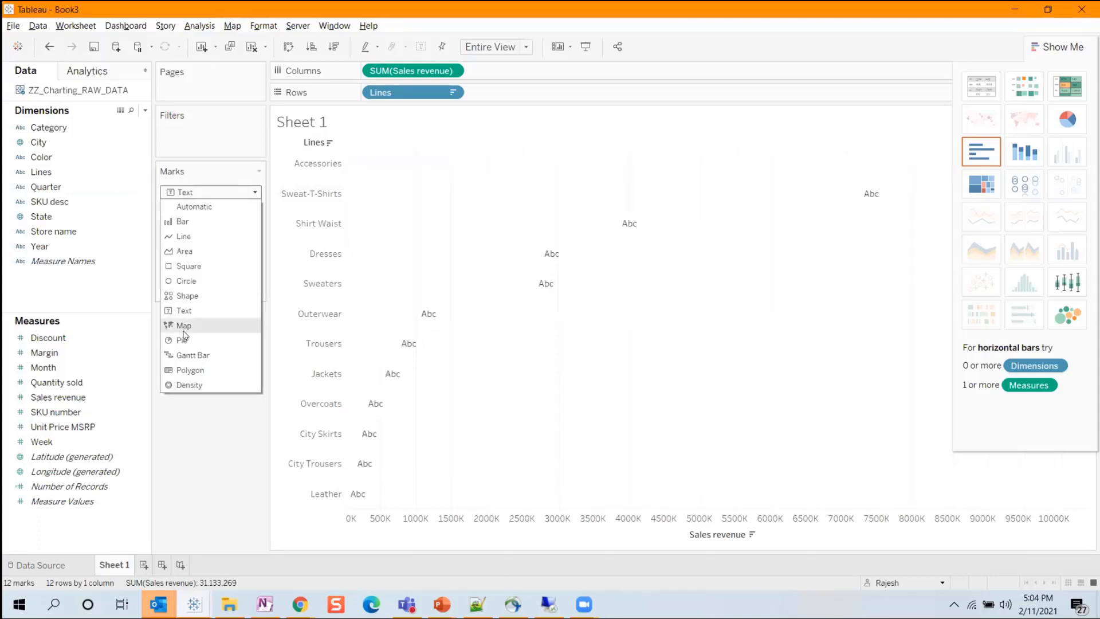
click(191, 305)
Set the mark type of the Sales revenue by Lines chart to Bar.
click(215, 192)
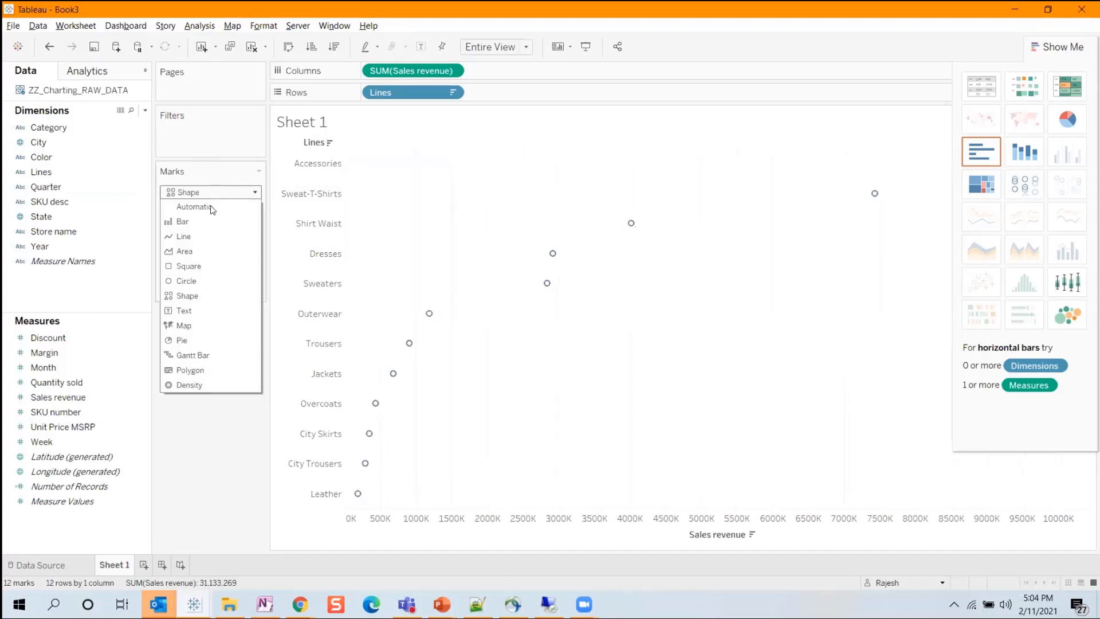
click(204, 222)
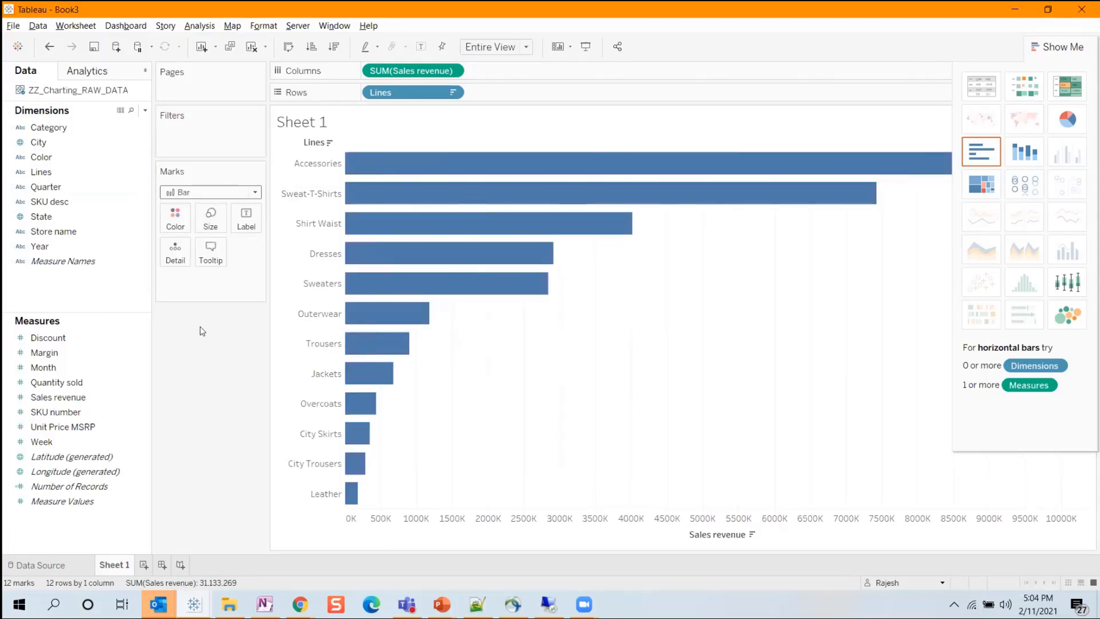
mouse_move(491, 276)
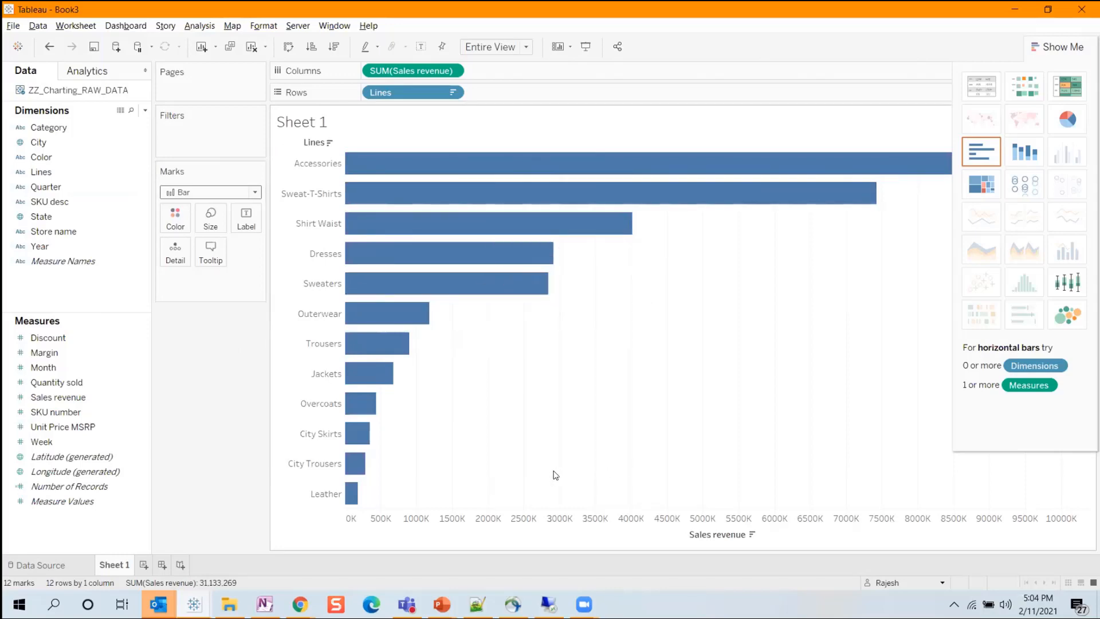
Switch to the ZZ_Charting report in Chrome, put it in Design mode and review the Pareto chart's data assignments.
click(300, 604)
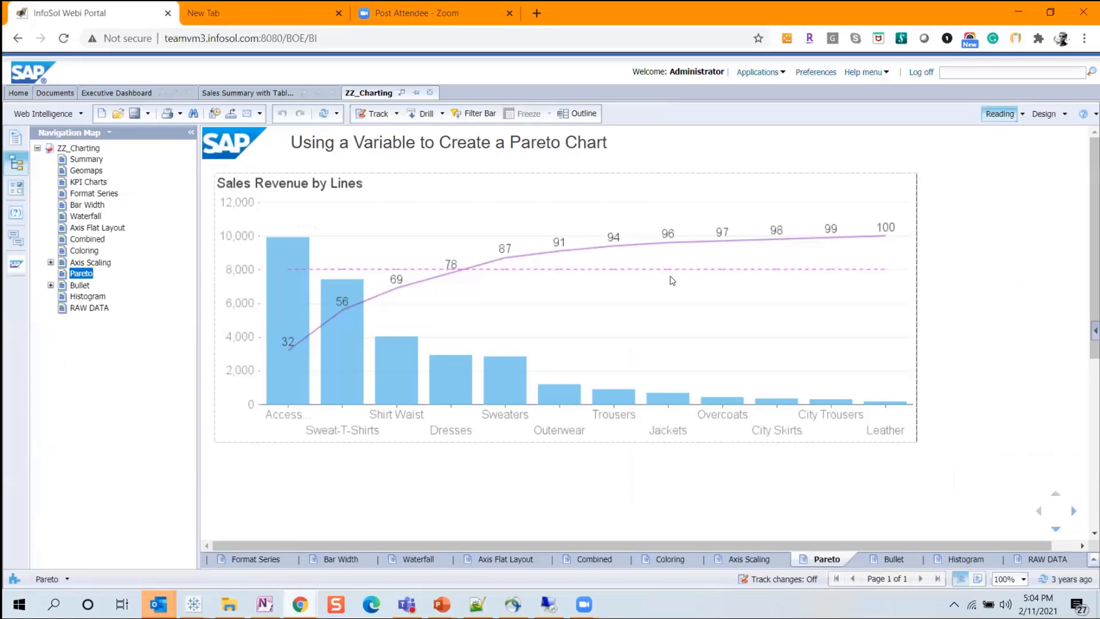
click(1053, 113)
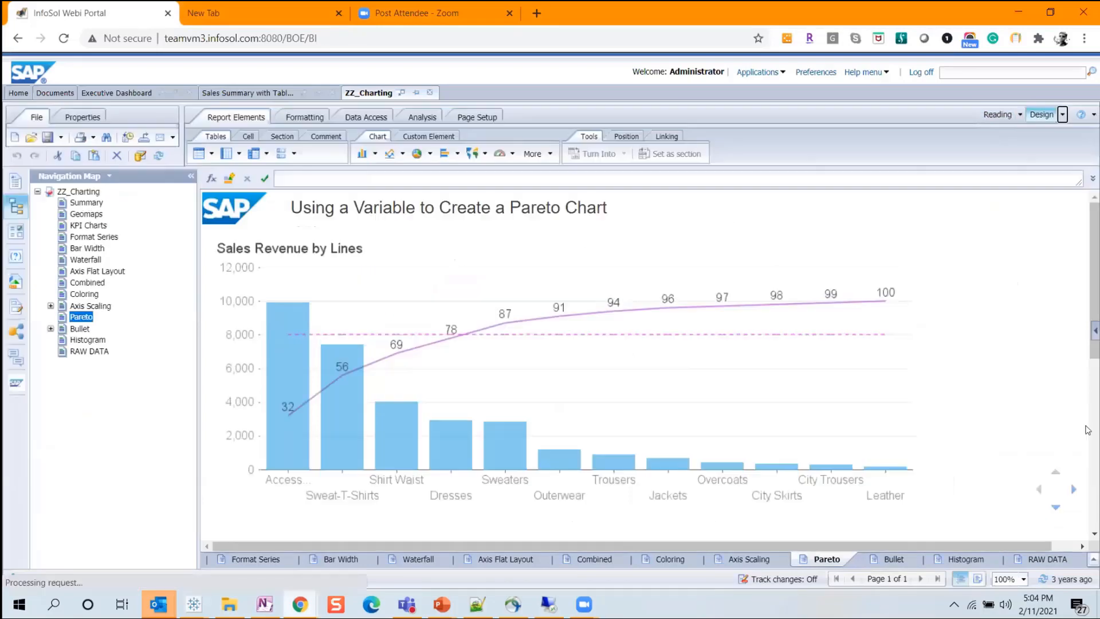
right_click(612, 337)
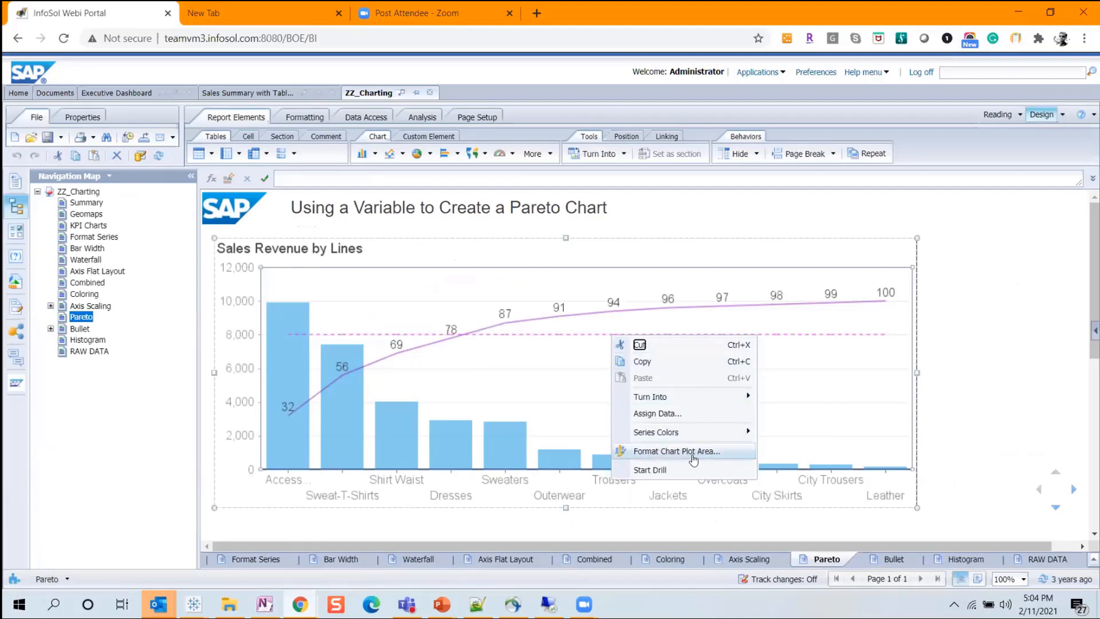
click(658, 413)
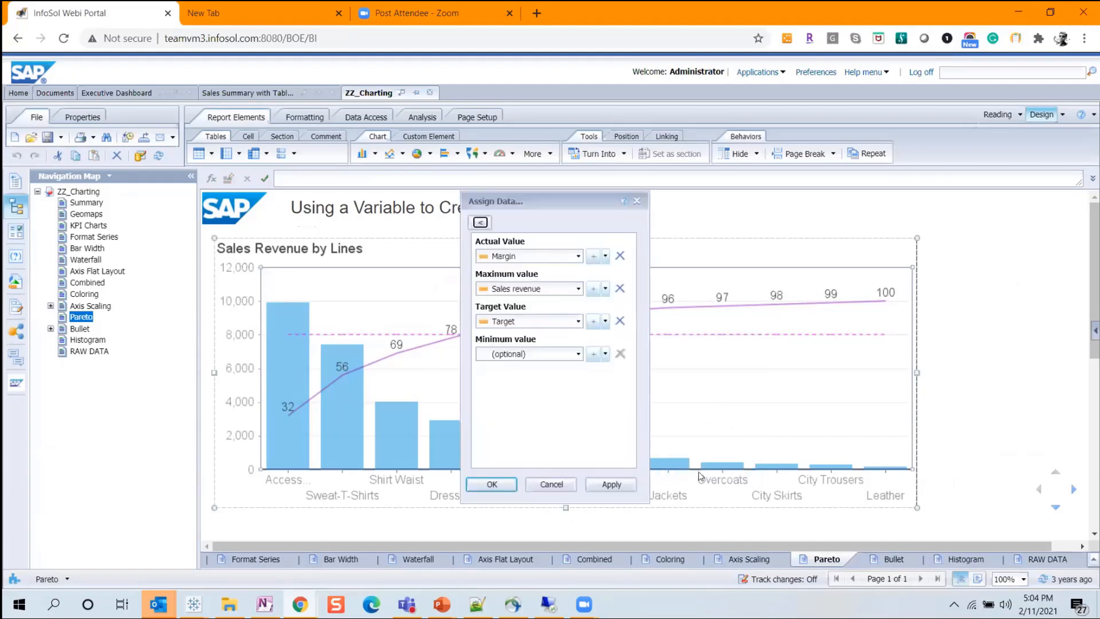
click(559, 484)
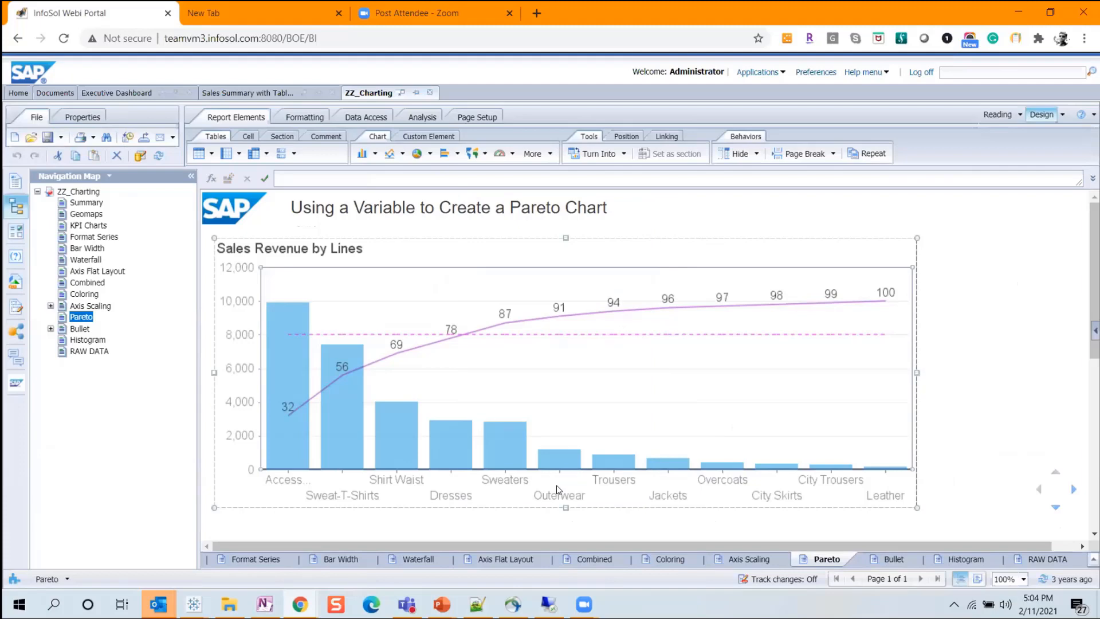
Look over the commands available for the Pareto chart's plot area and return to Tableau.
right_click(675, 376)
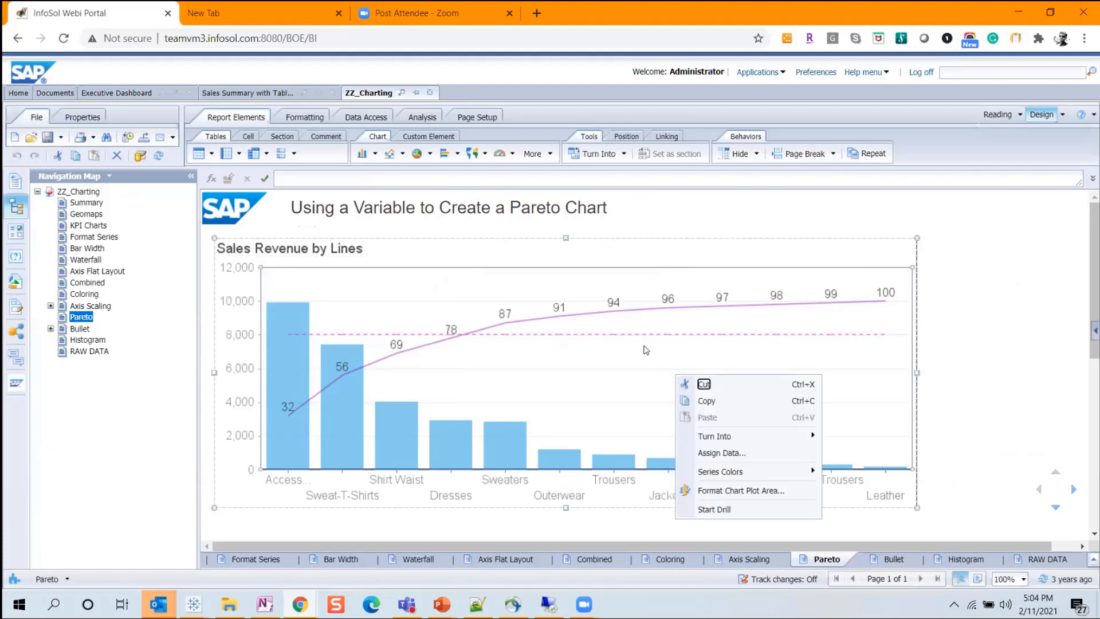
click(646, 339)
right_click(623, 367)
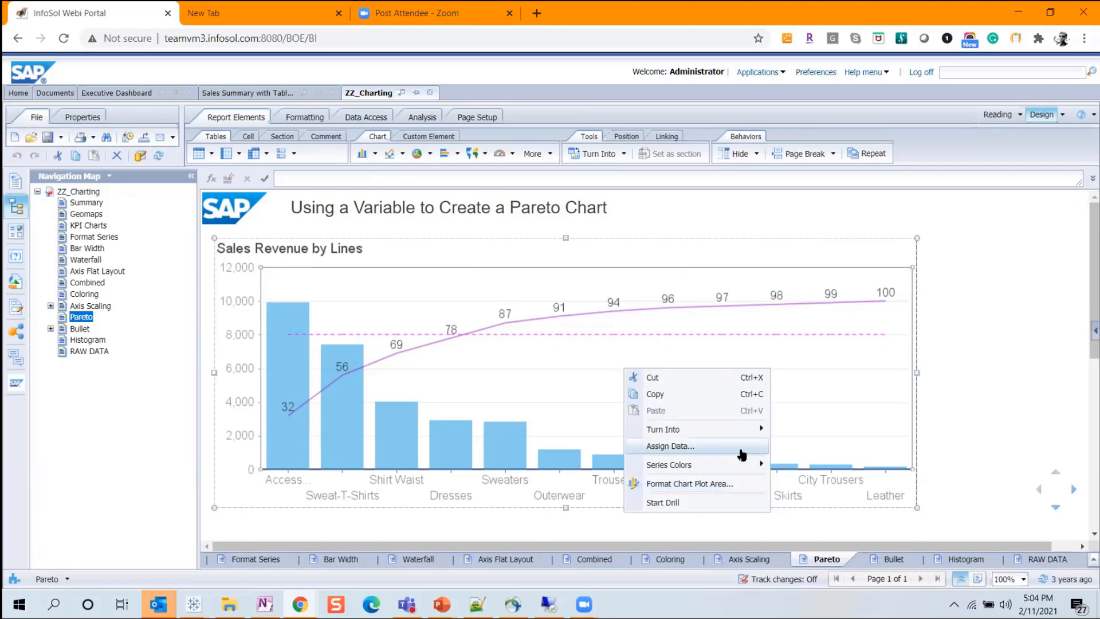
key(alt+Tab)
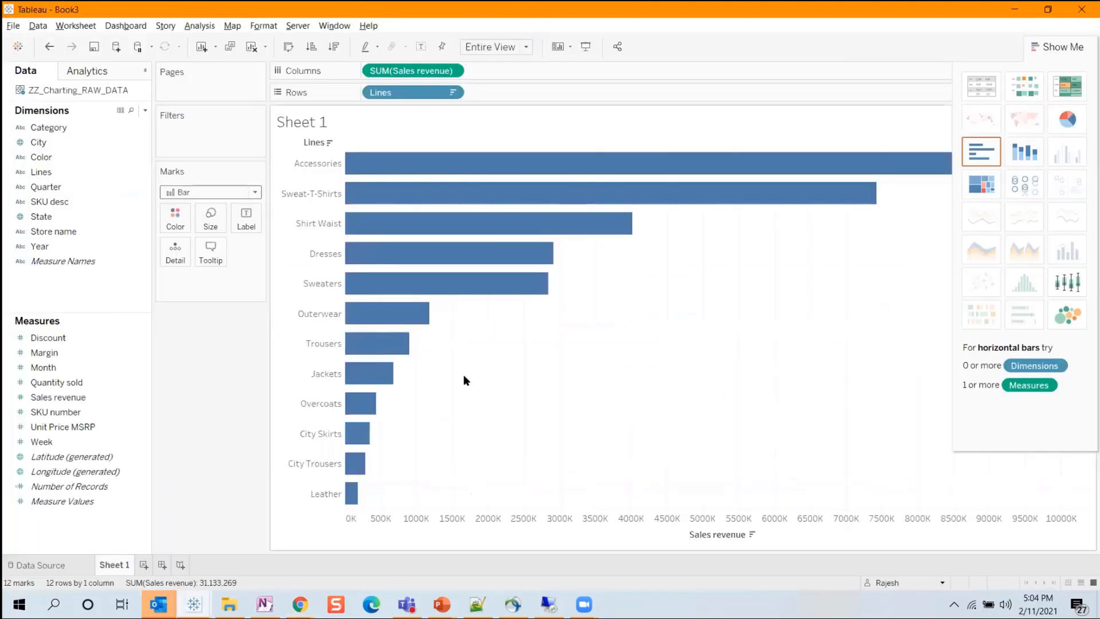
Close the Show Me pane and color the Sales revenue bars orange.
click(1058, 46)
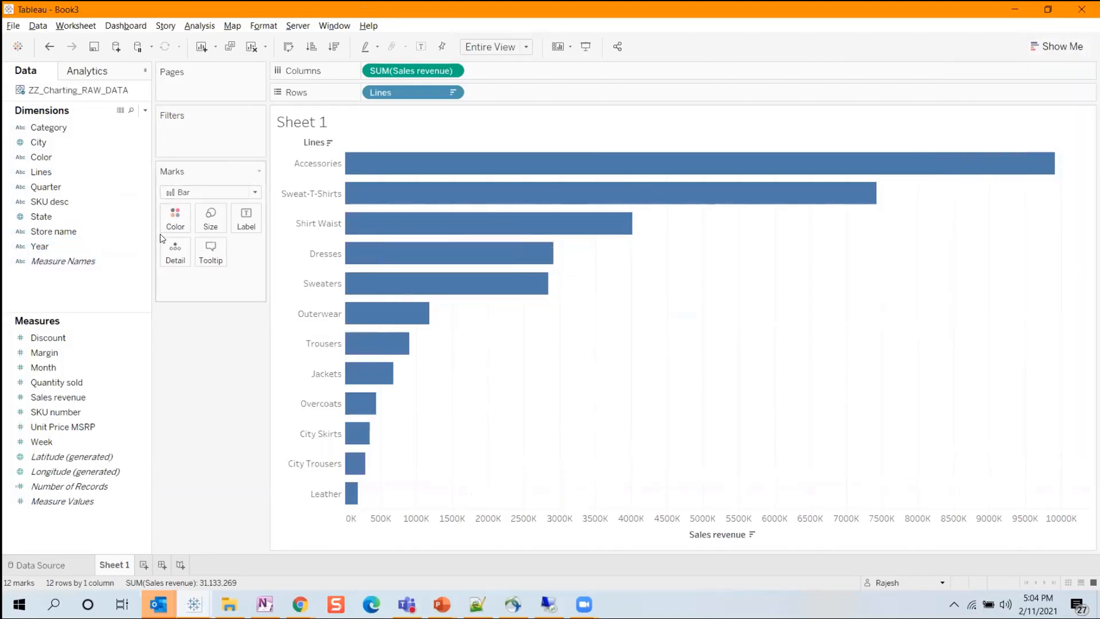
click(175, 223)
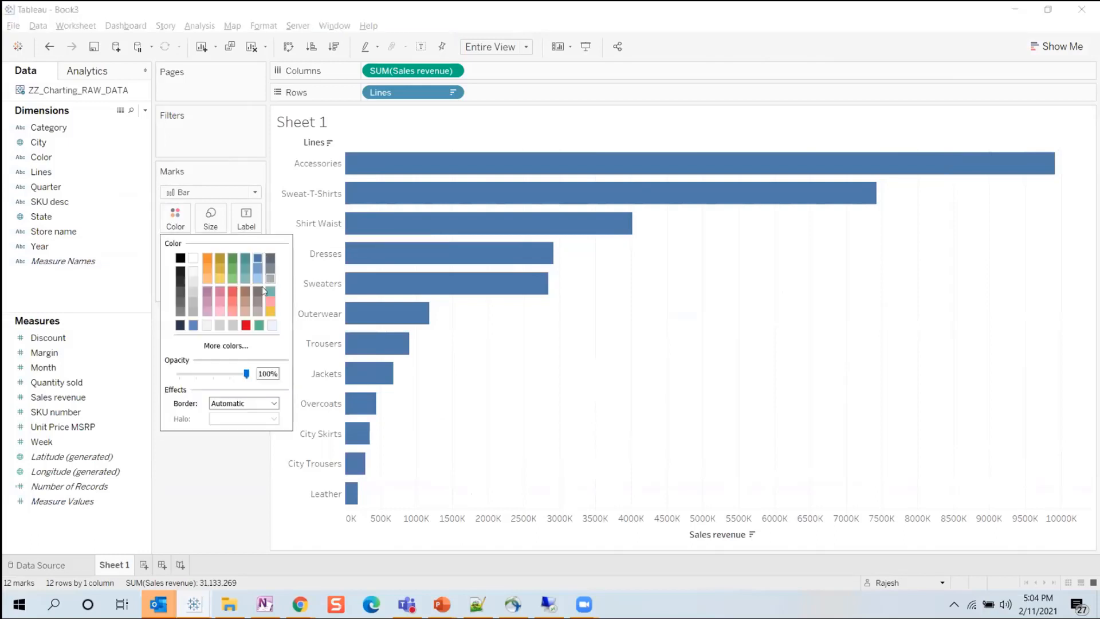
click(206, 259)
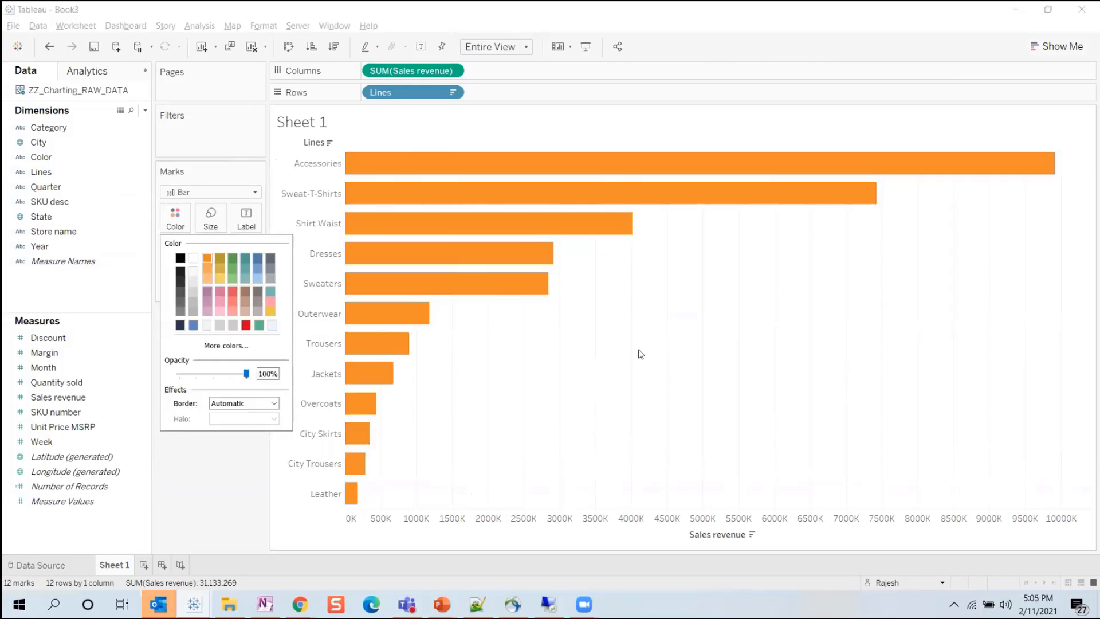
click(310, 229)
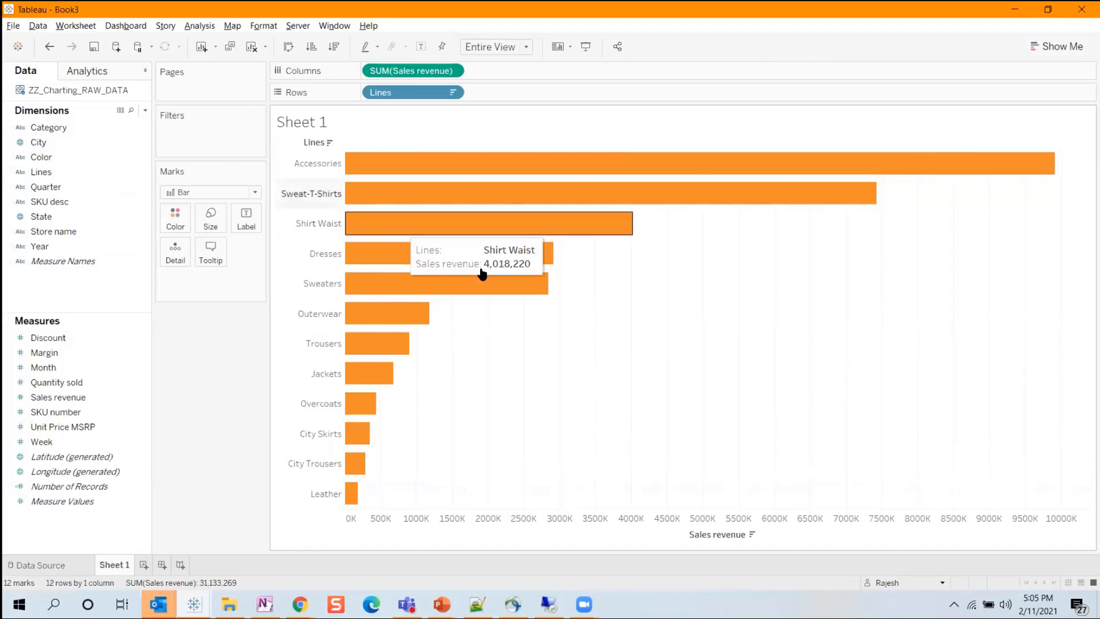
Review the worksheet's font and alignment formatting options and close the formatting pane.
right_click(594, 302)
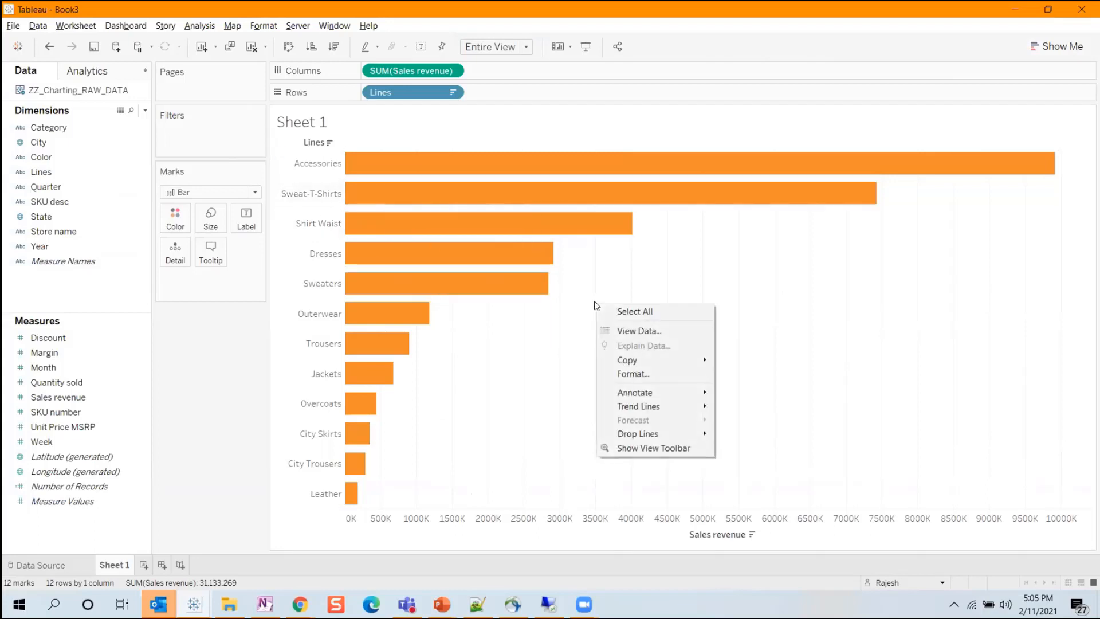
click(634, 374)
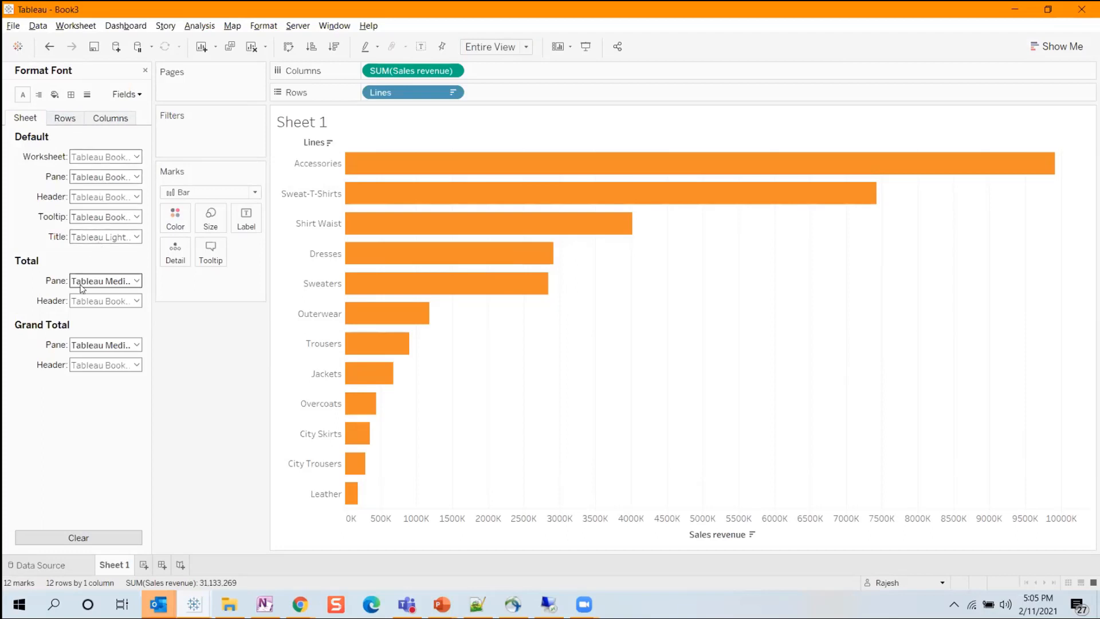
click(38, 96)
mouse_move(401, 250)
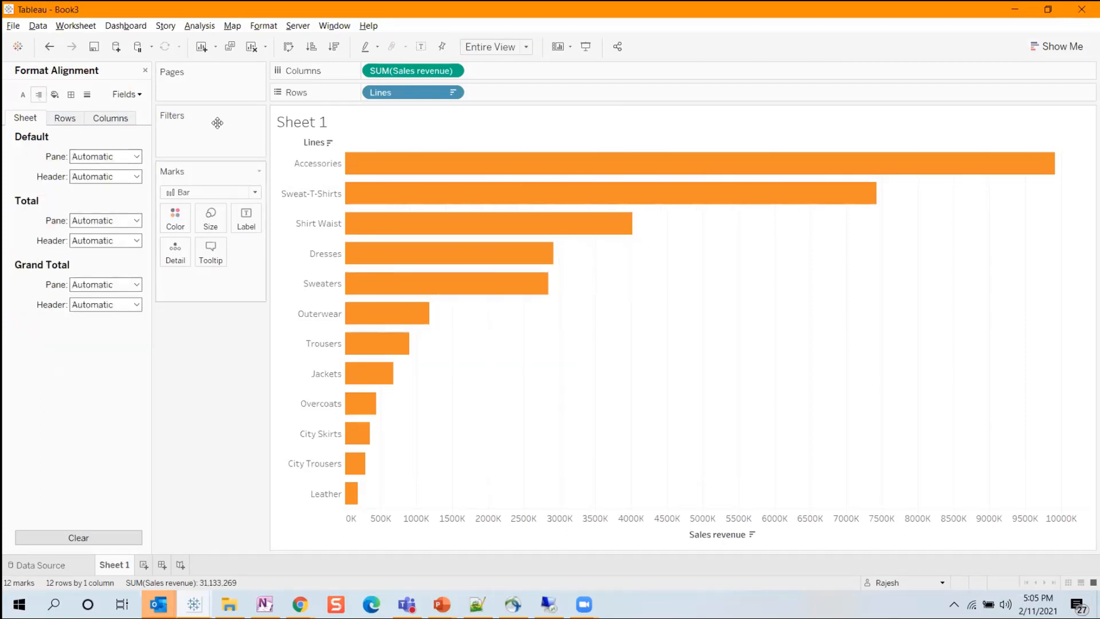
click(145, 70)
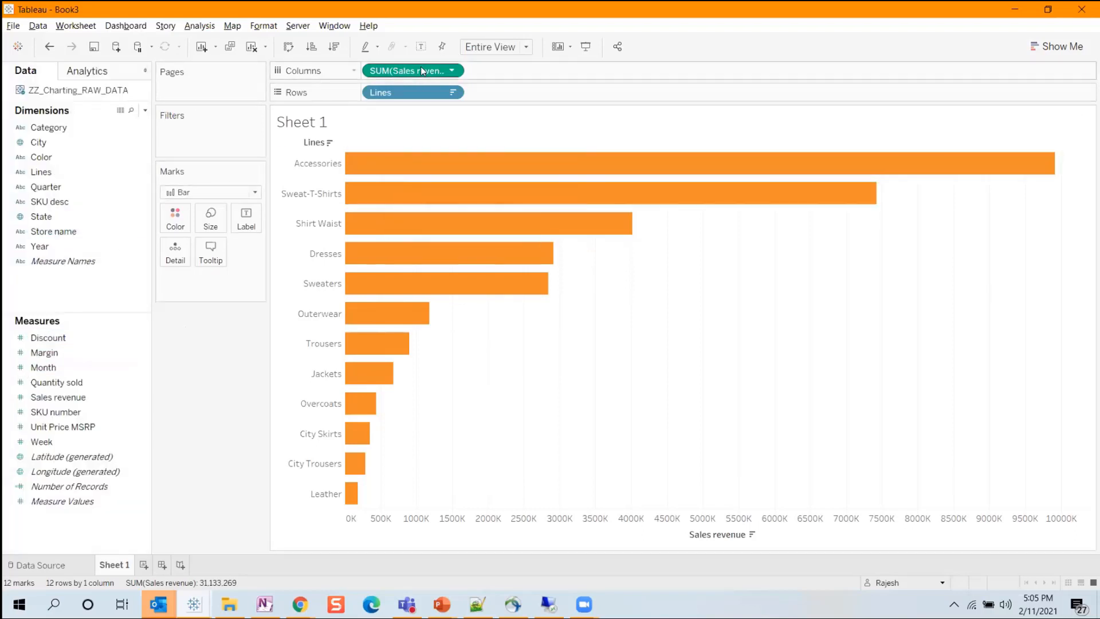
Label the bars with Sales revenue and format the labels as Currency (Custom) with 0 decimal places.
drag(57, 397, 244, 218)
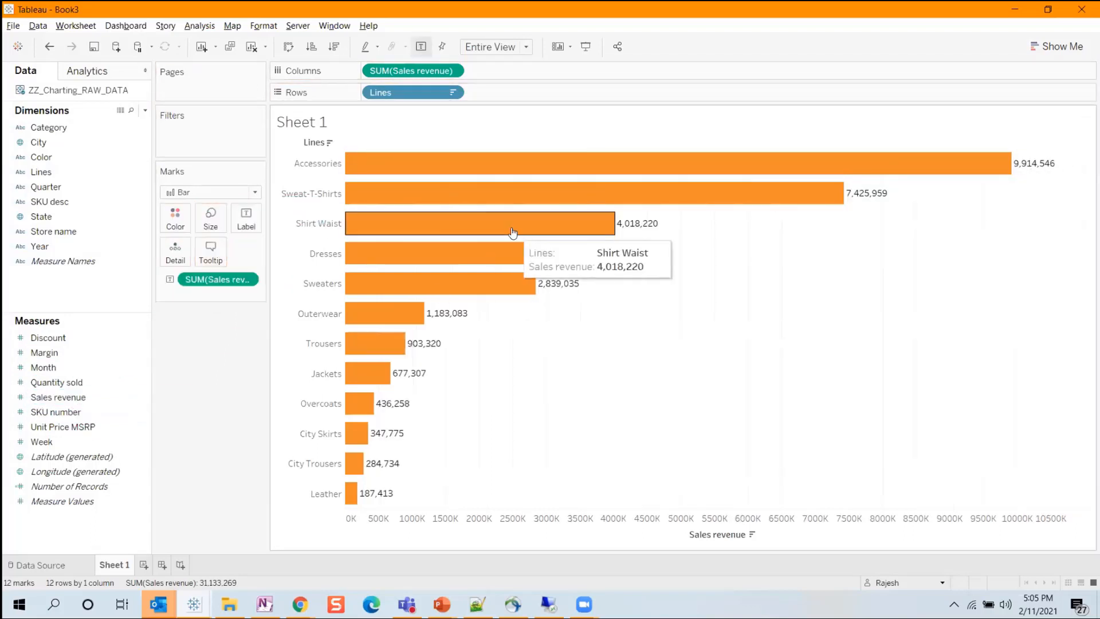
right_click(791, 271)
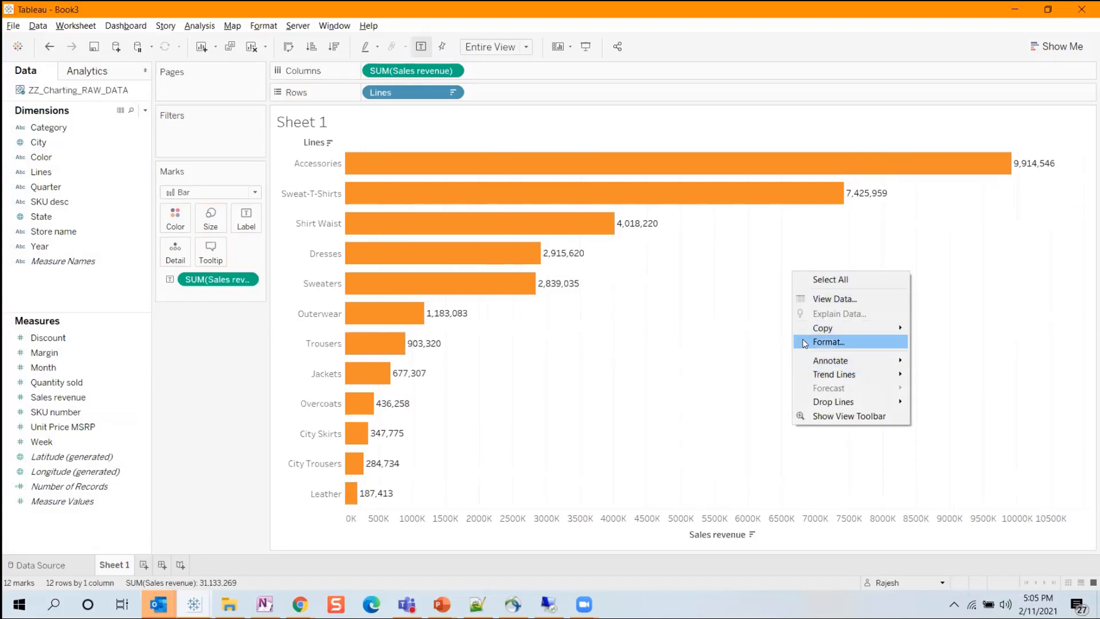
click(828, 341)
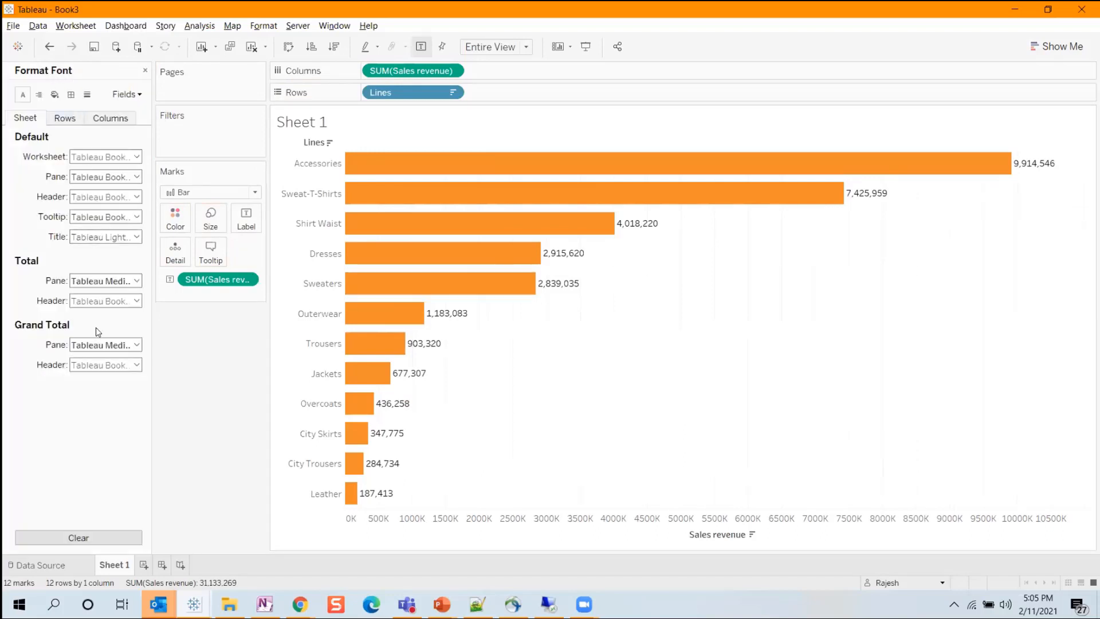
click(132, 97)
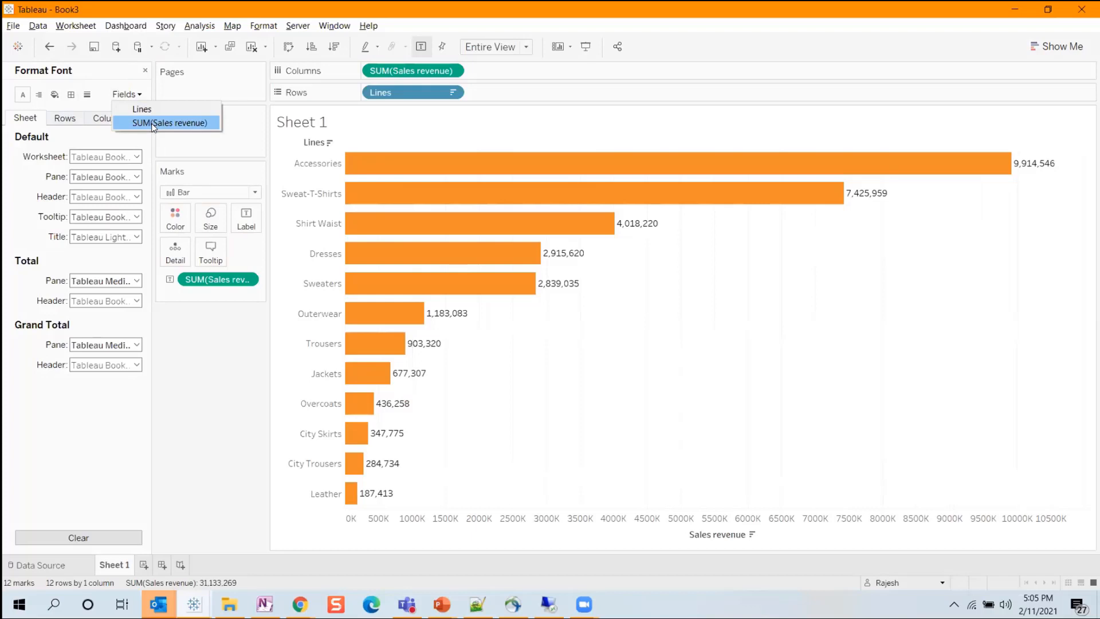
click(254, 276)
click(249, 279)
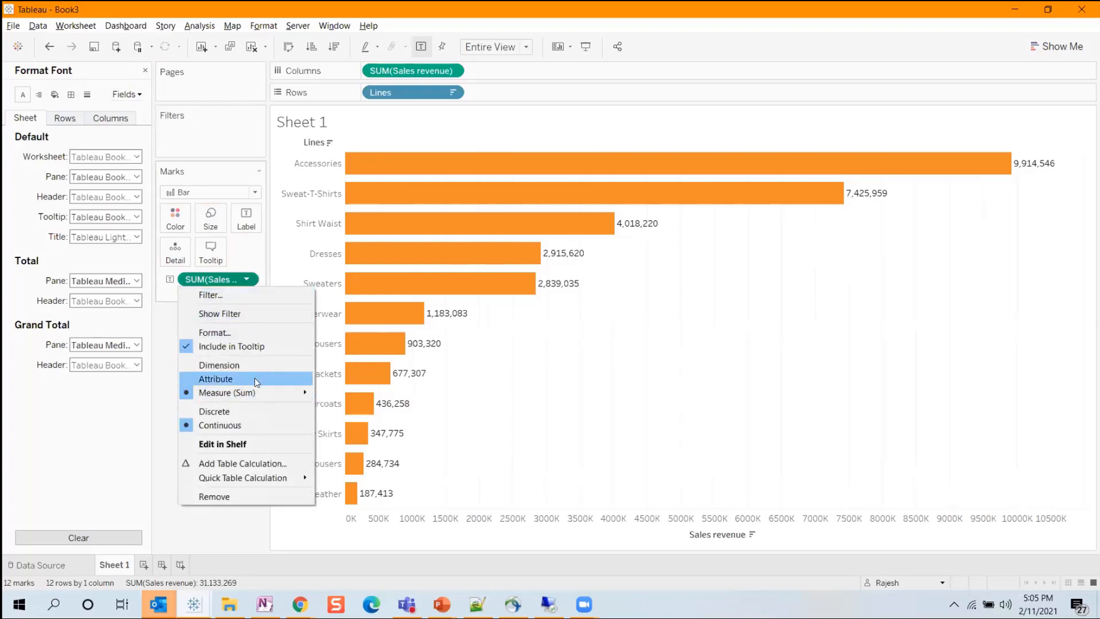
click(215, 332)
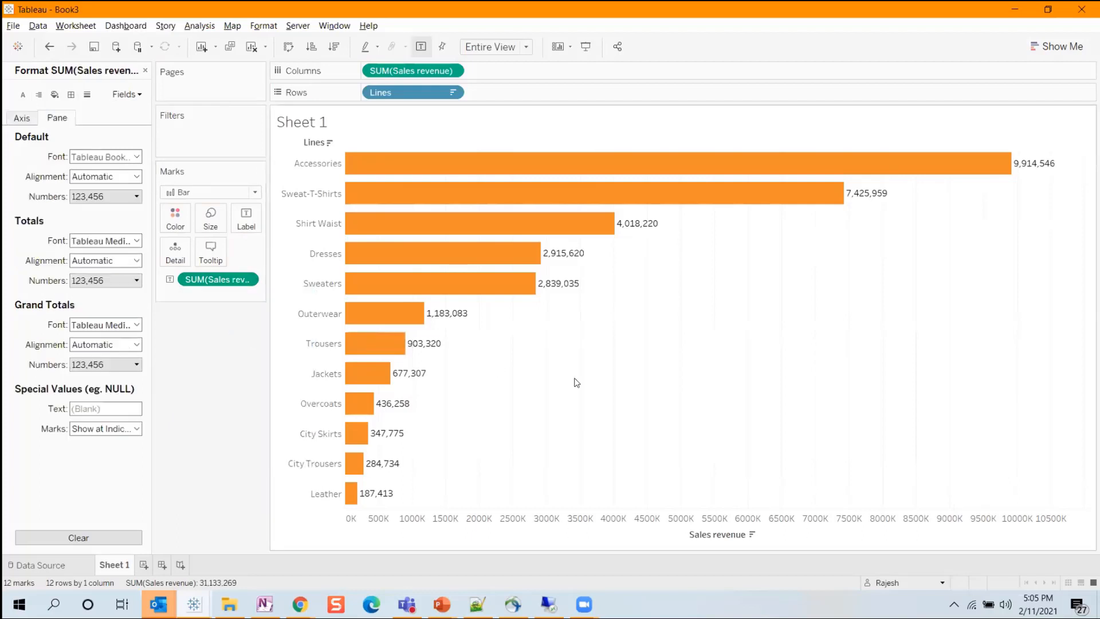
click(104, 197)
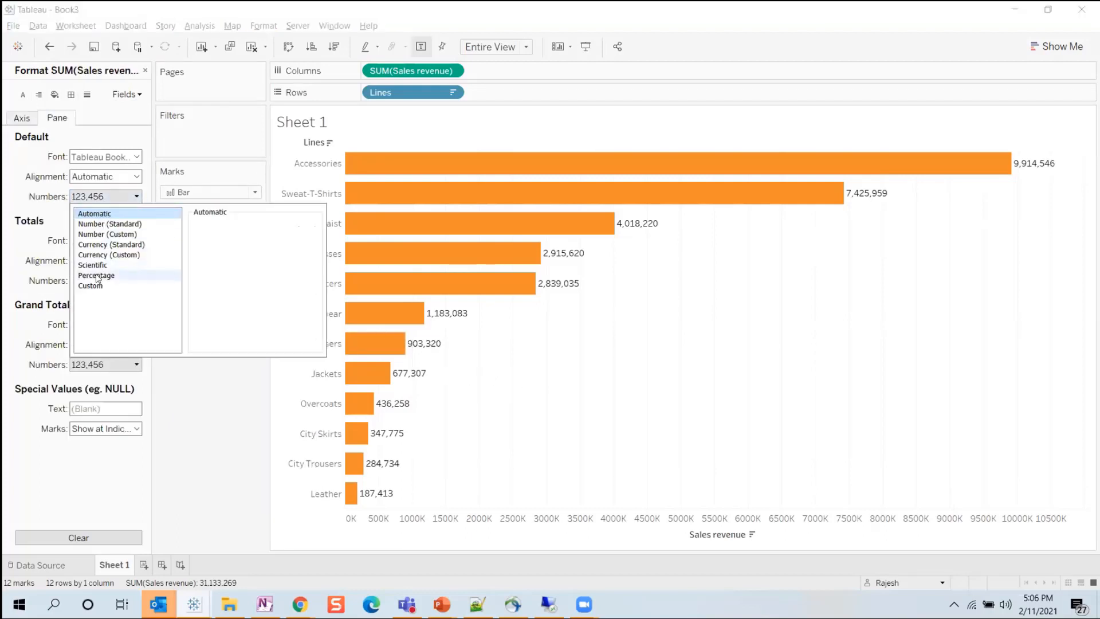
click(109, 254)
click(225, 240)
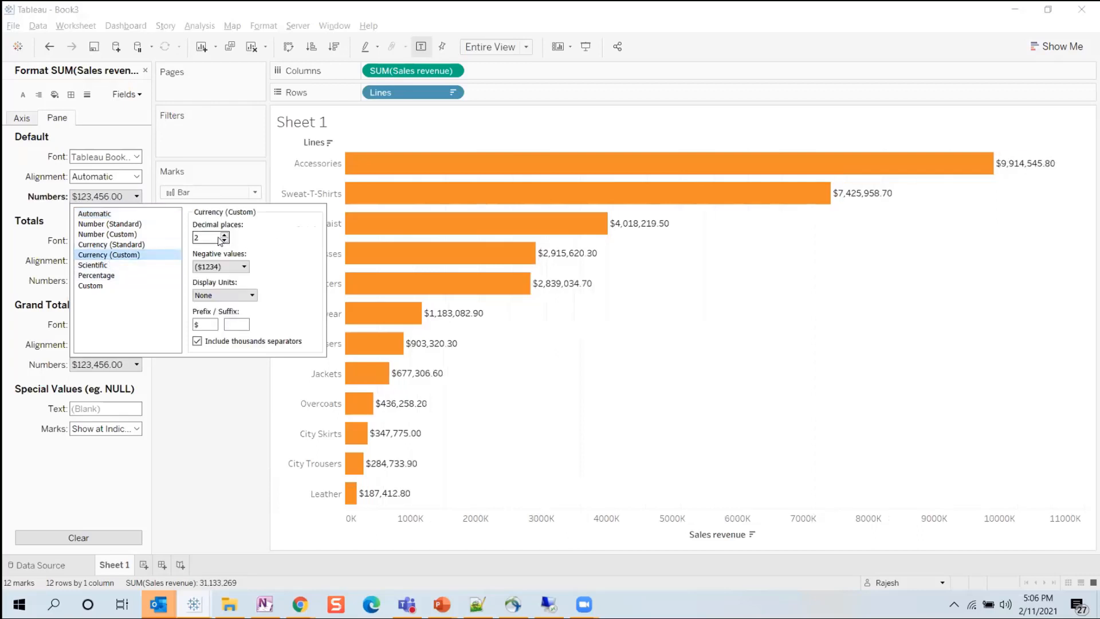
click(225, 240)
click(237, 377)
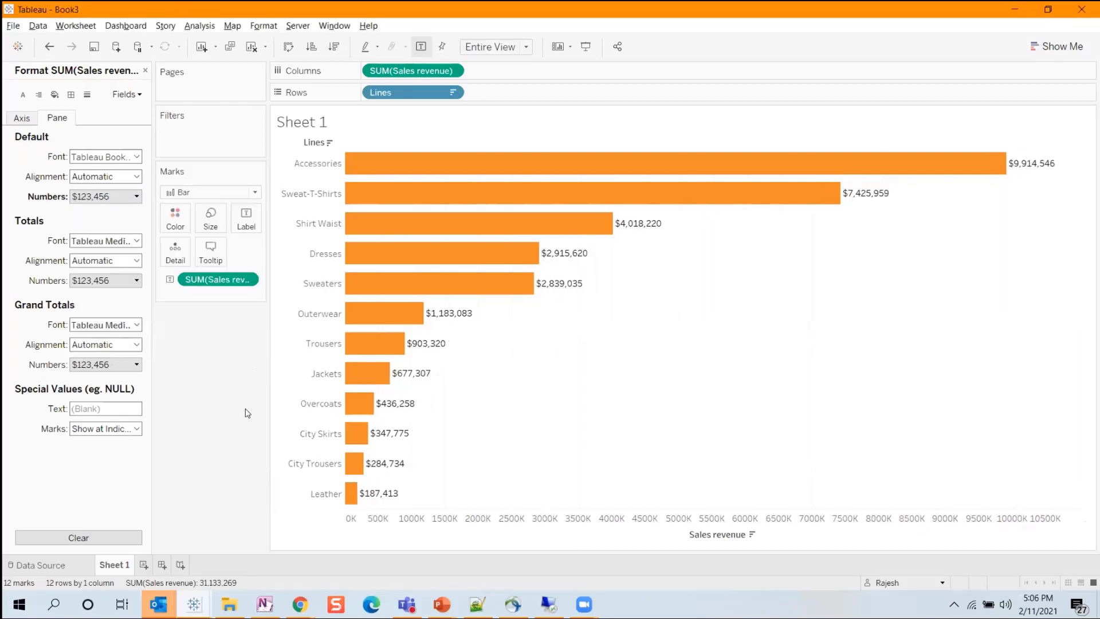
Align the Sales revenue labels to Middle Center within the bars and make their font bold.
click(103, 176)
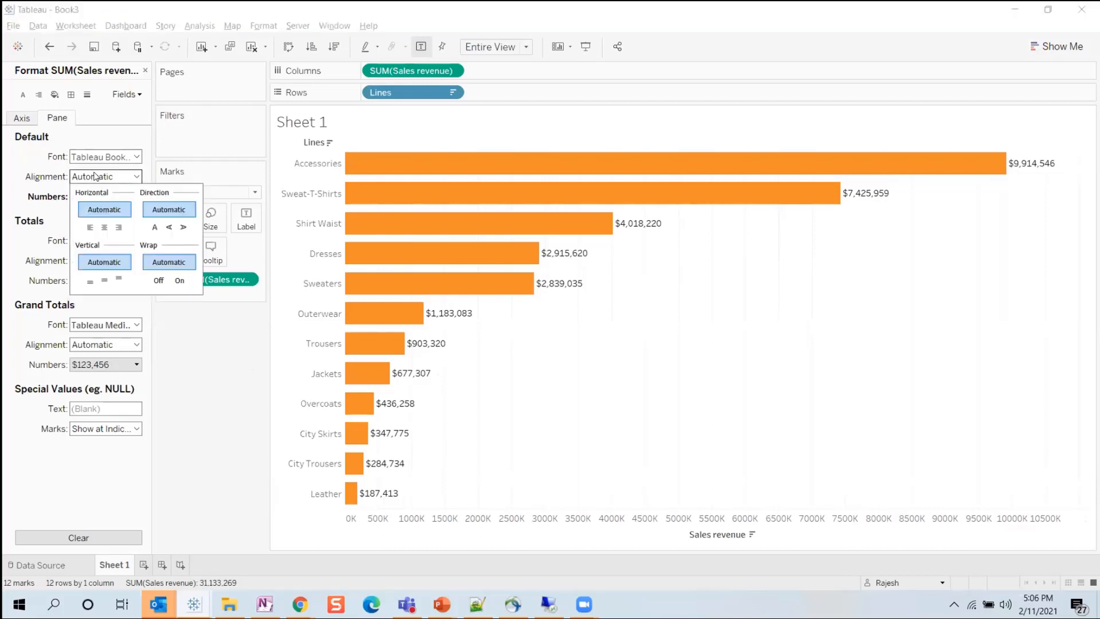
click(104, 227)
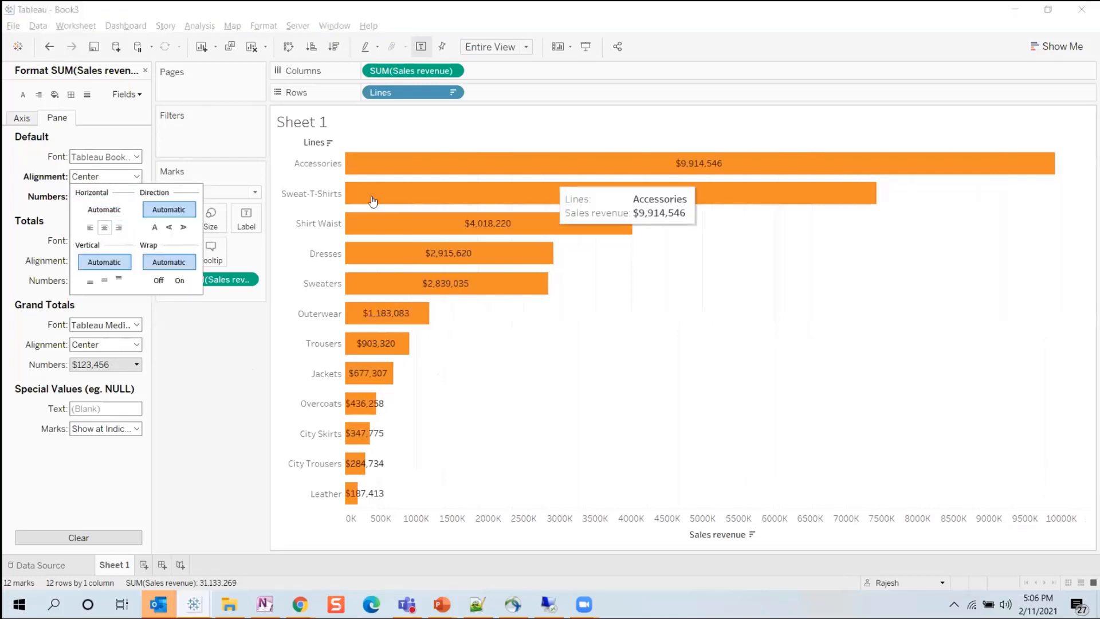
click(105, 280)
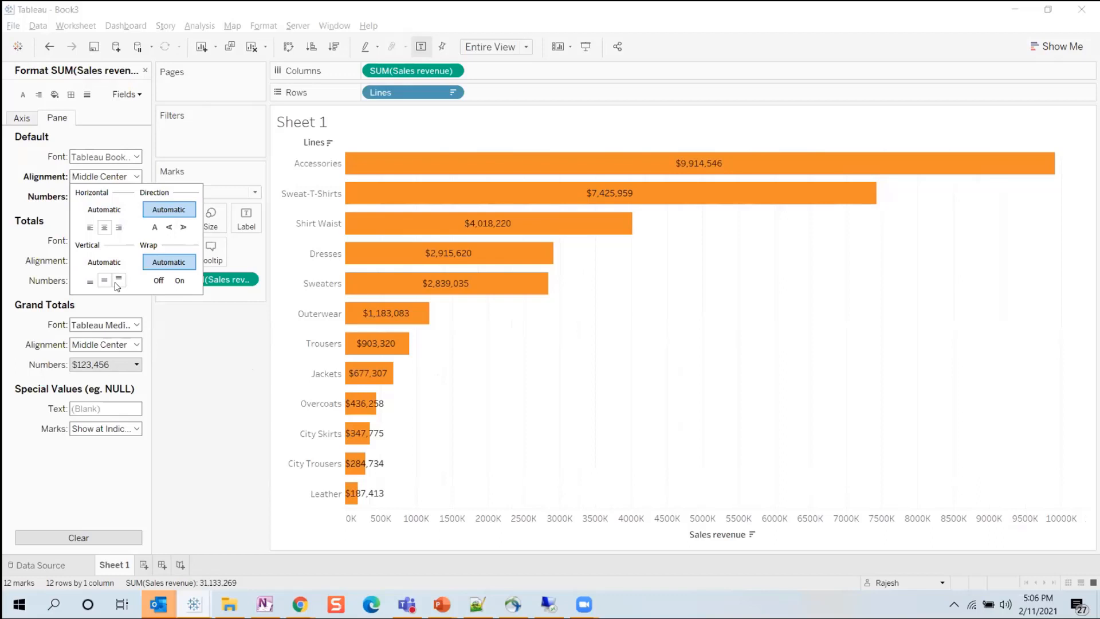
click(109, 156)
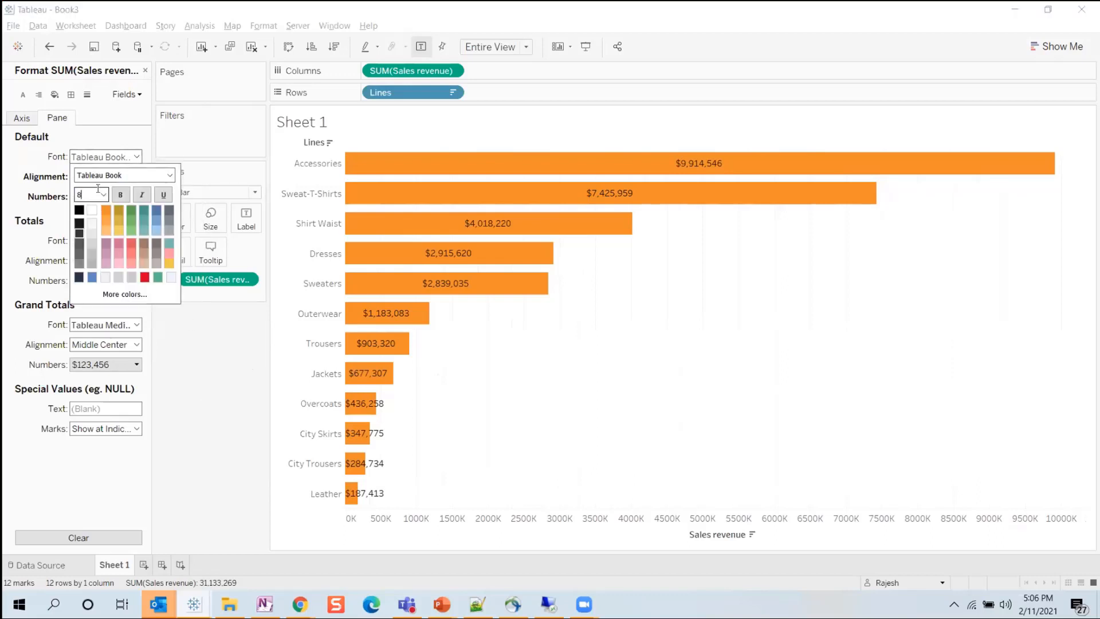
click(128, 198)
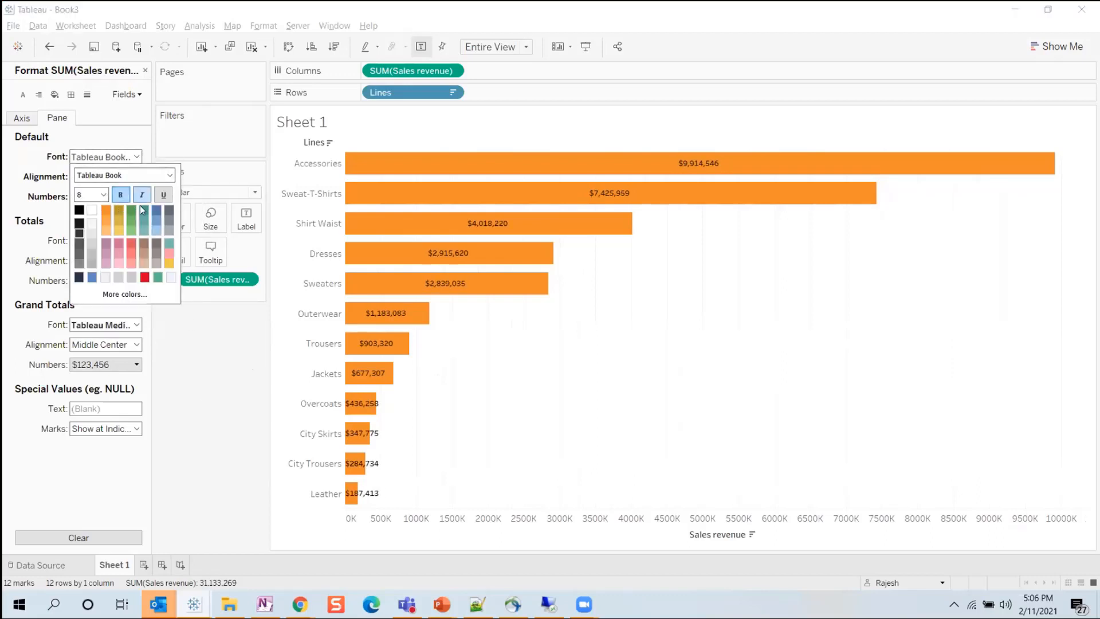
click(166, 374)
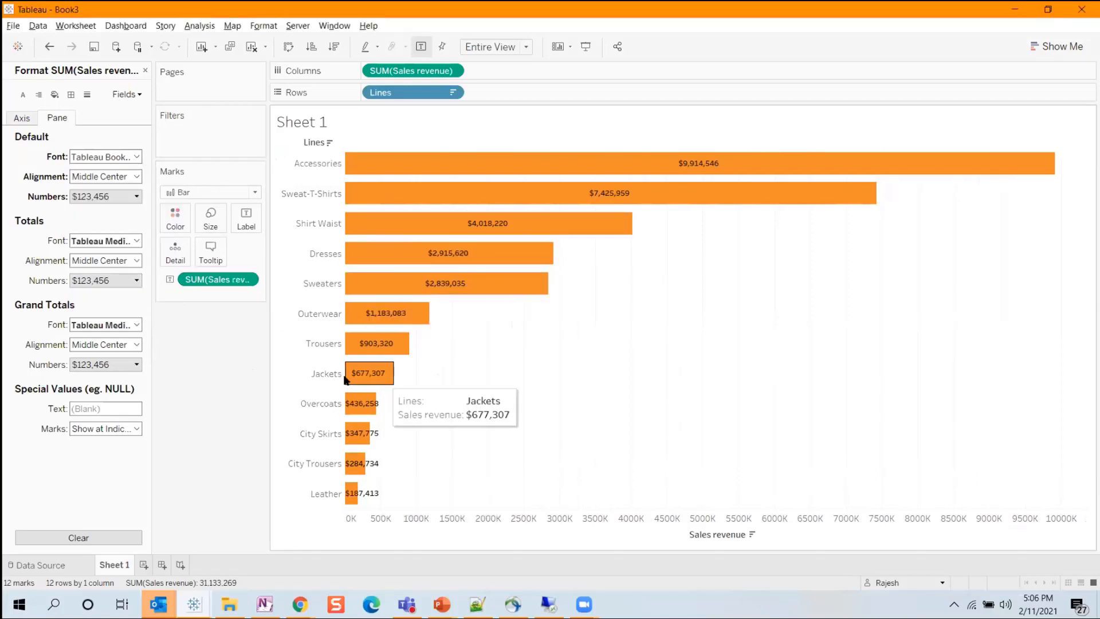
Examine the worksheet's font, alignment, shading, border and line formatting, including the font options for rows and columns.
click(26, 97)
click(38, 95)
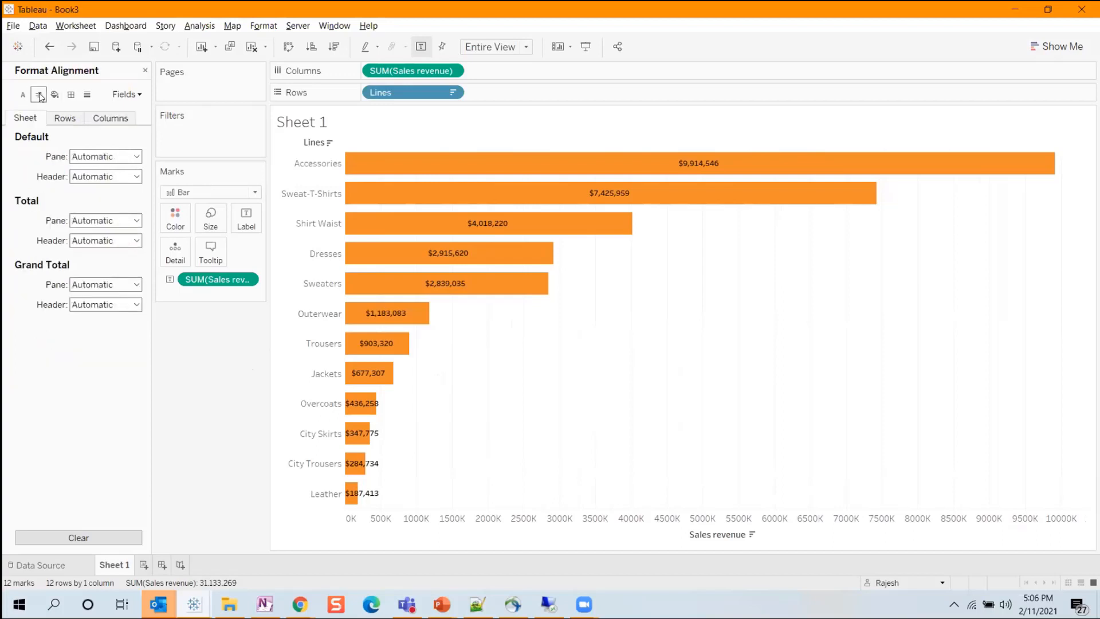
click(58, 96)
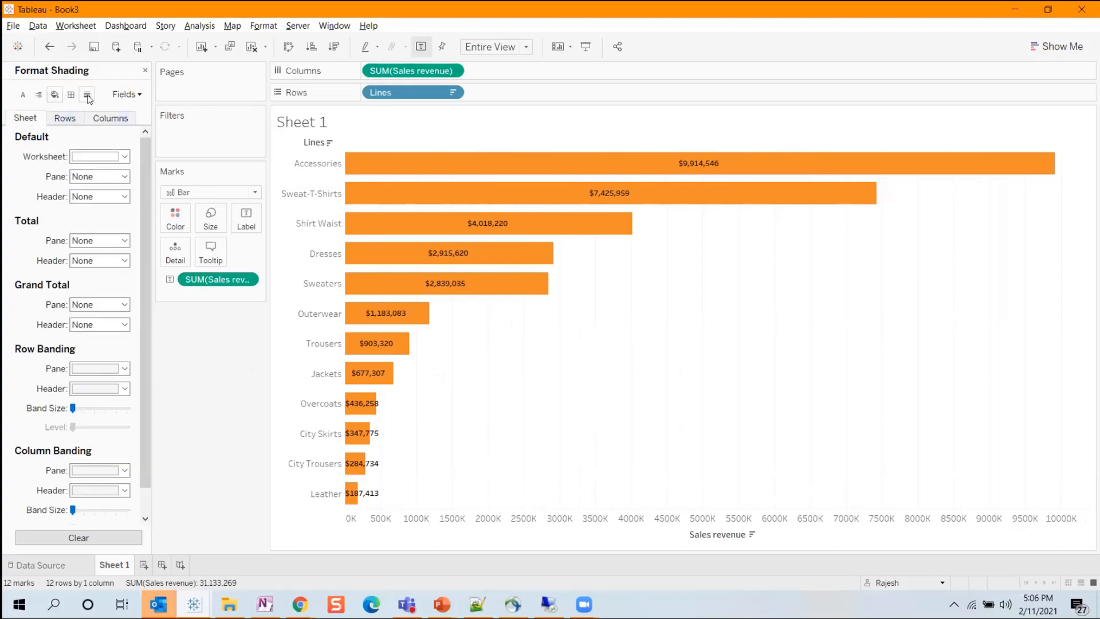
click(71, 95)
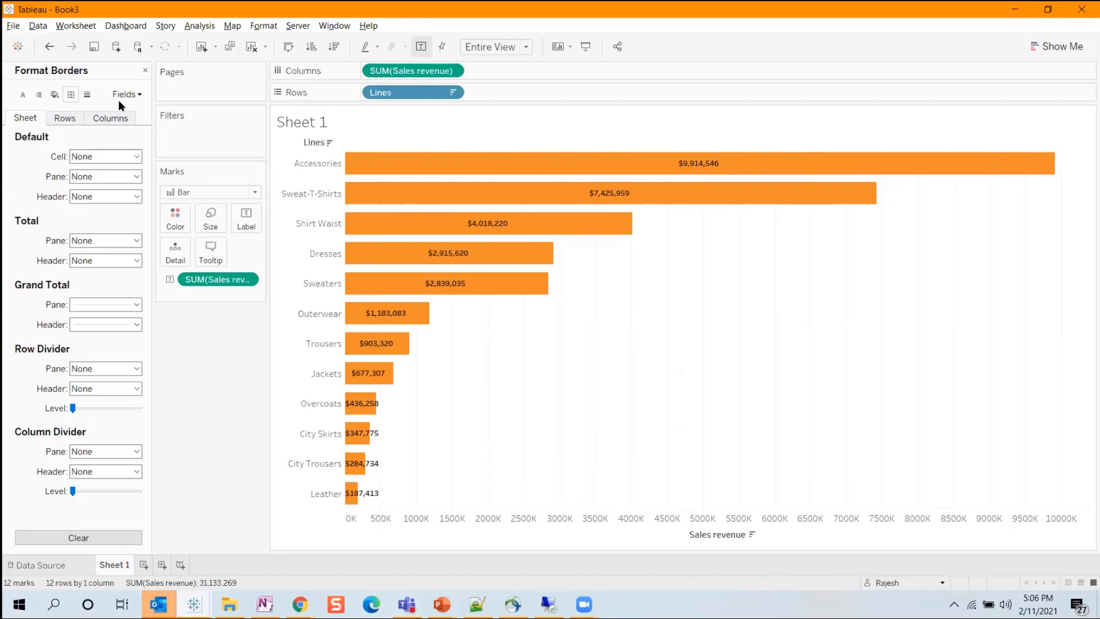
click(87, 95)
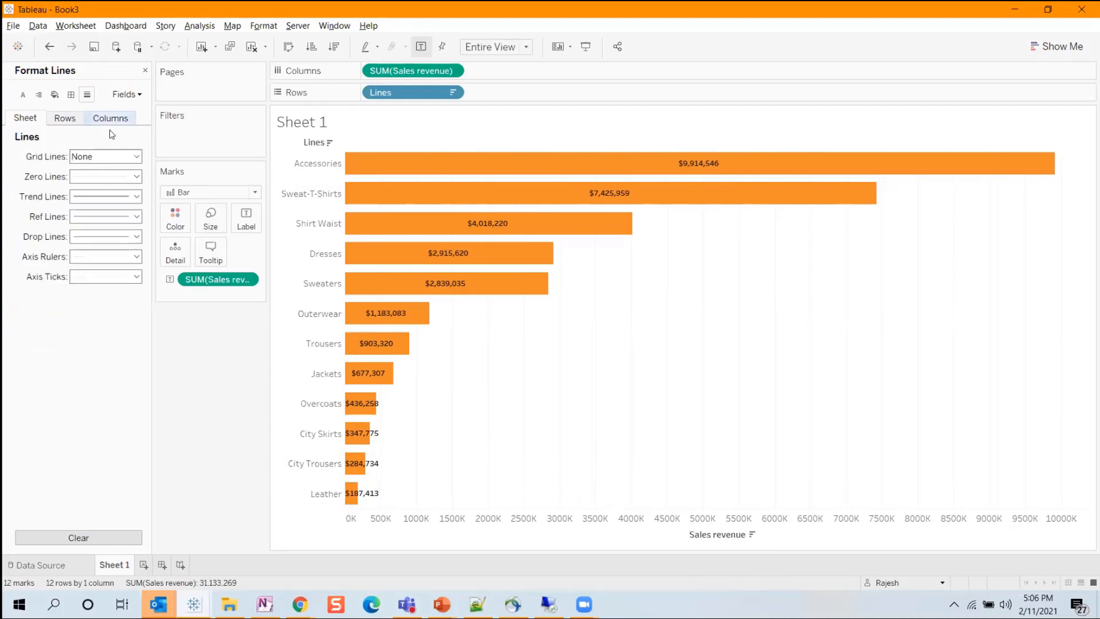
right_click(712, 351)
click(764, 420)
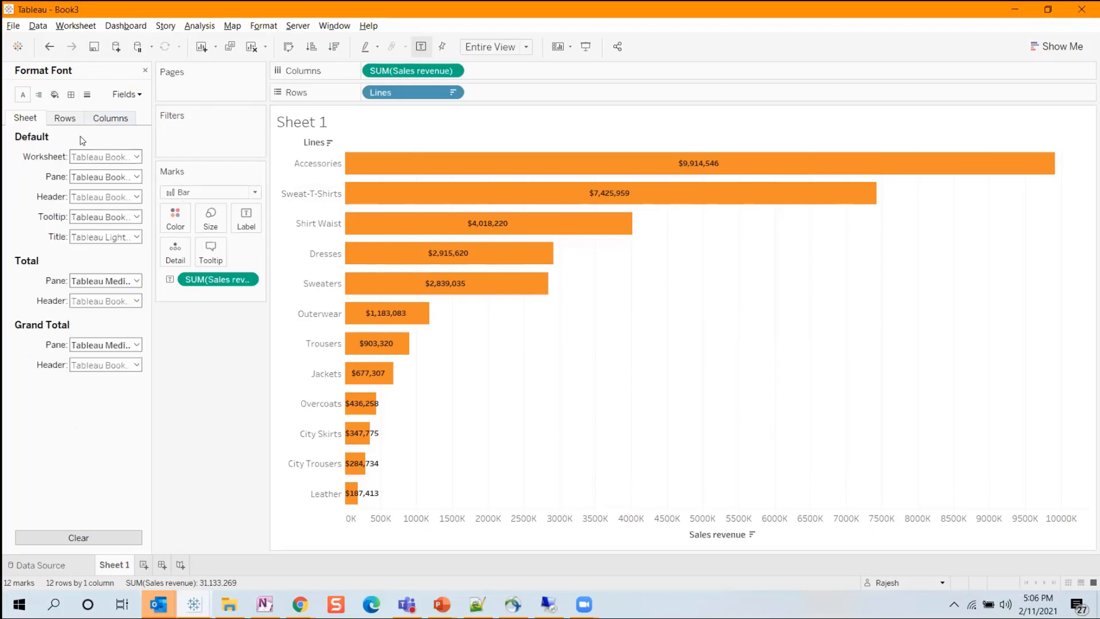
click(72, 119)
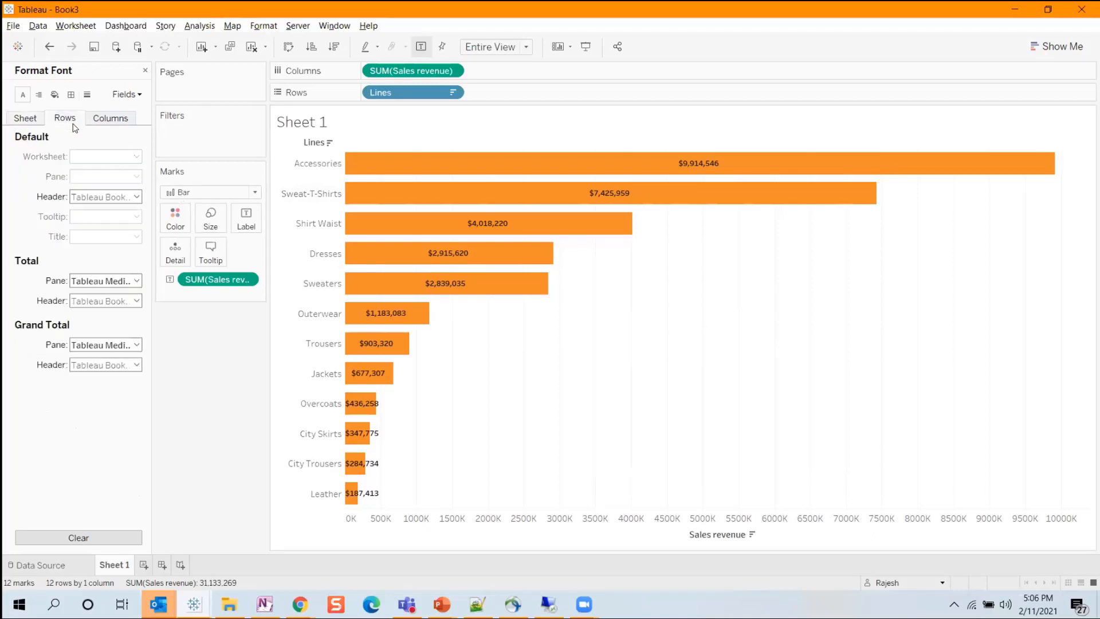
click(93, 119)
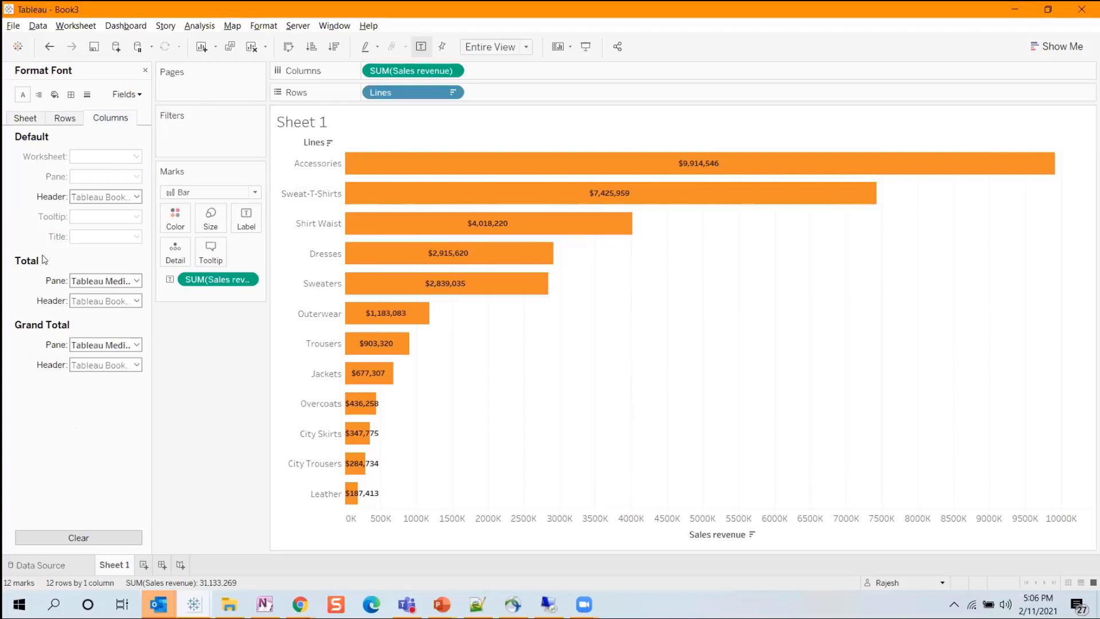
Set the chart's column grid lines to None.
right_click(573, 360)
click(641, 430)
click(87, 94)
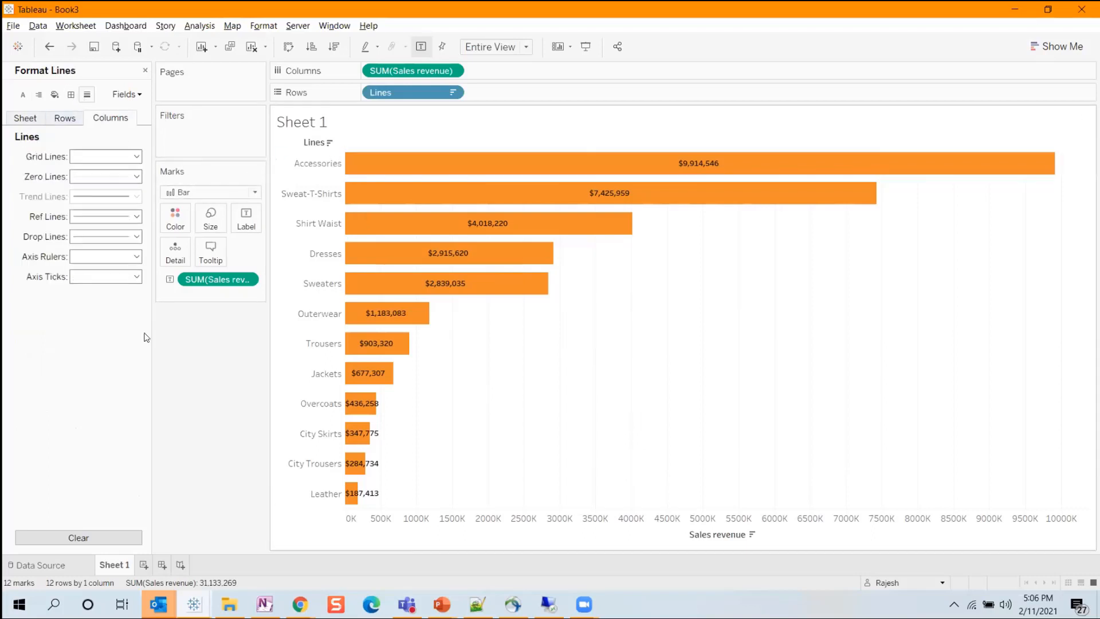
click(25, 118)
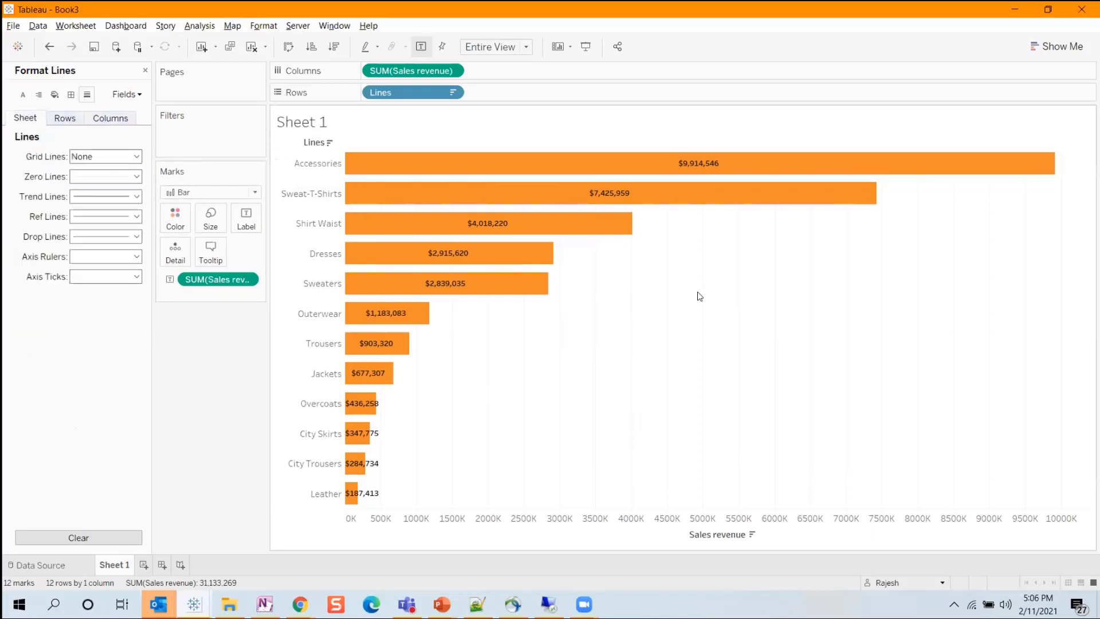
click(62, 119)
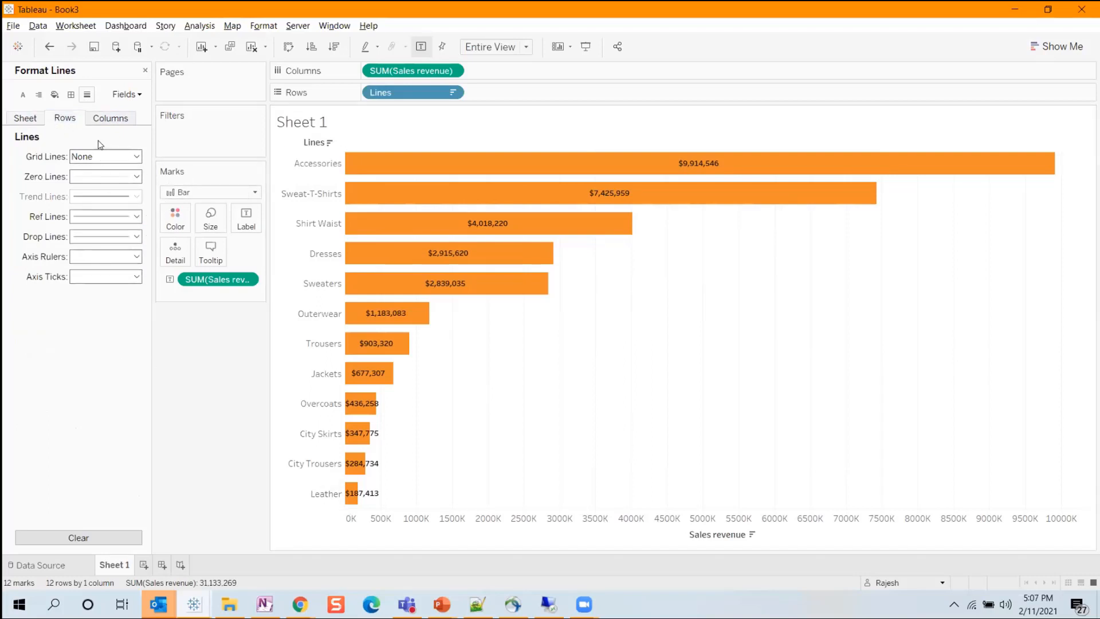
click(106, 119)
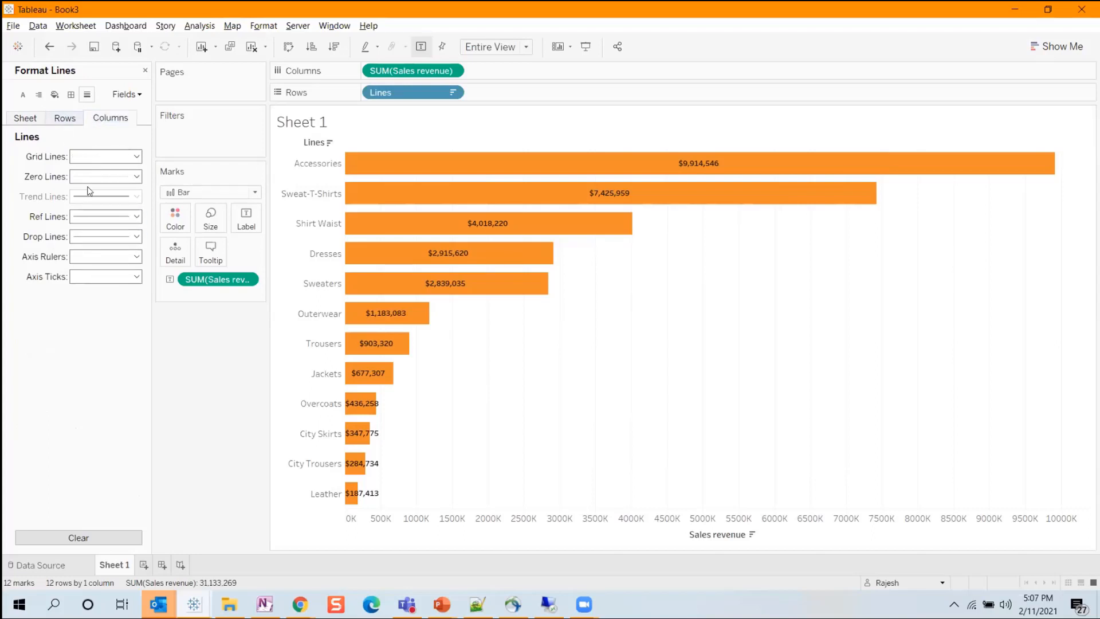
click(101, 158)
click(101, 172)
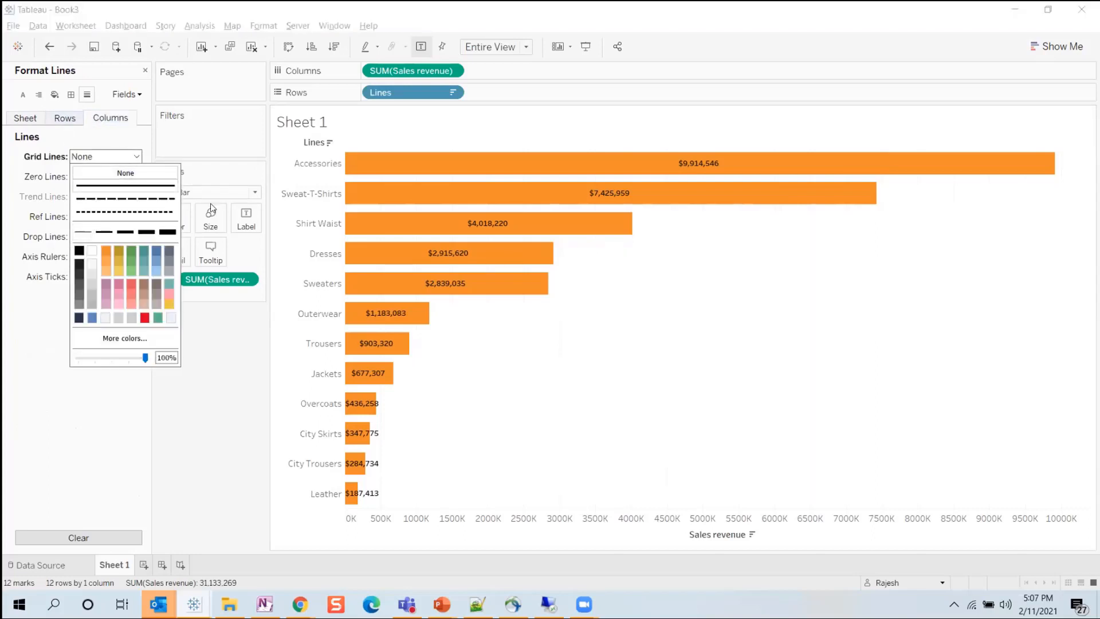
Check the line formatting settings of the chart's rows and columns, including their grid lines.
click(725, 310)
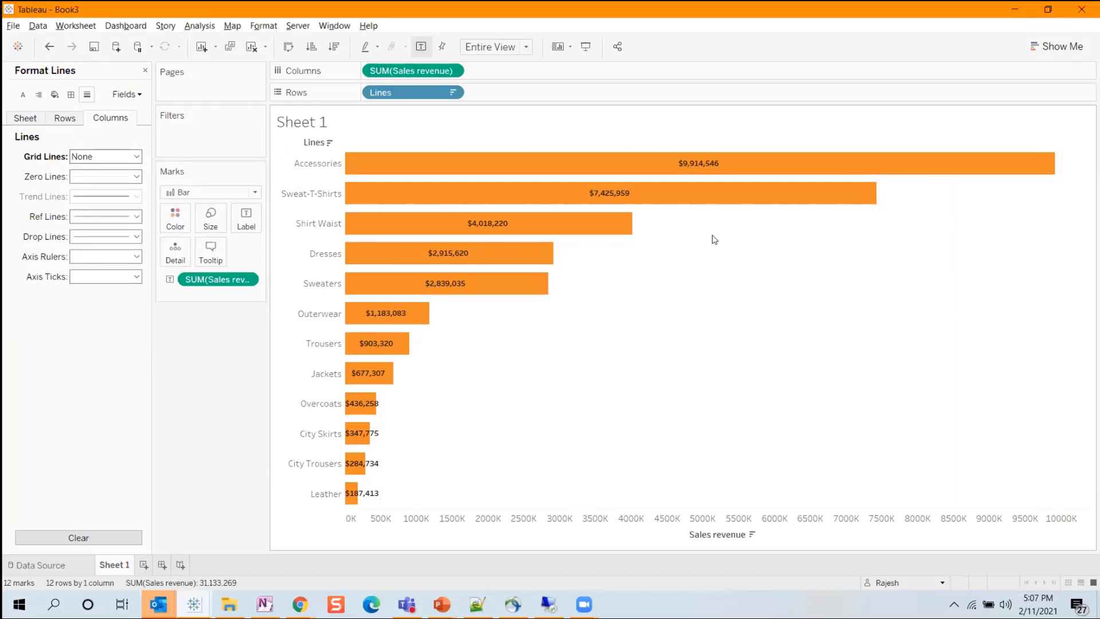
click(64, 117)
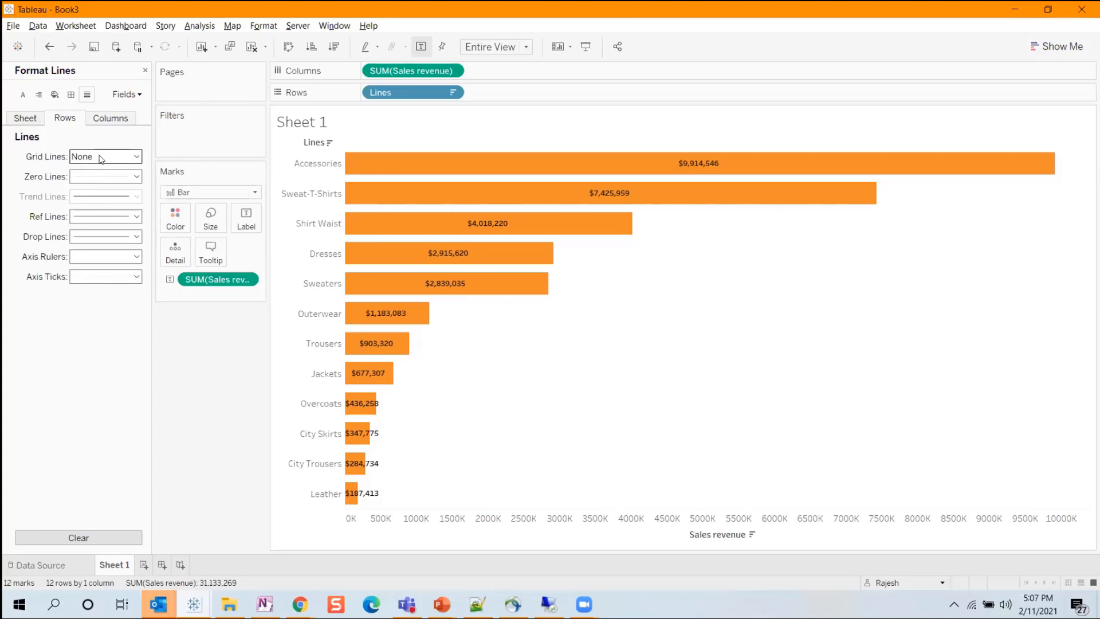
click(97, 123)
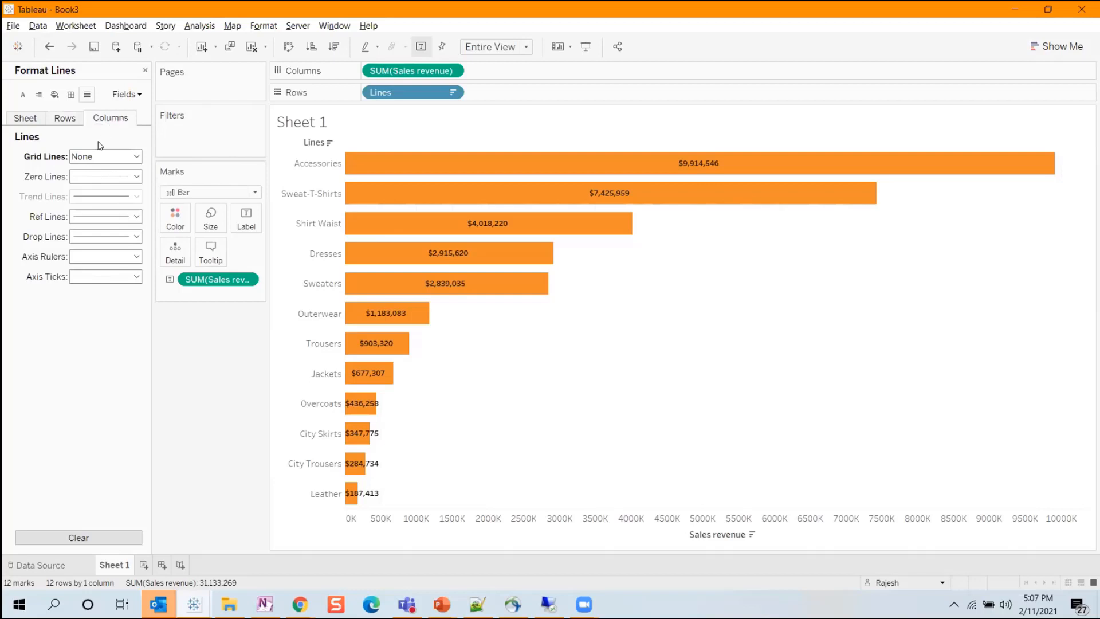
click(55, 119)
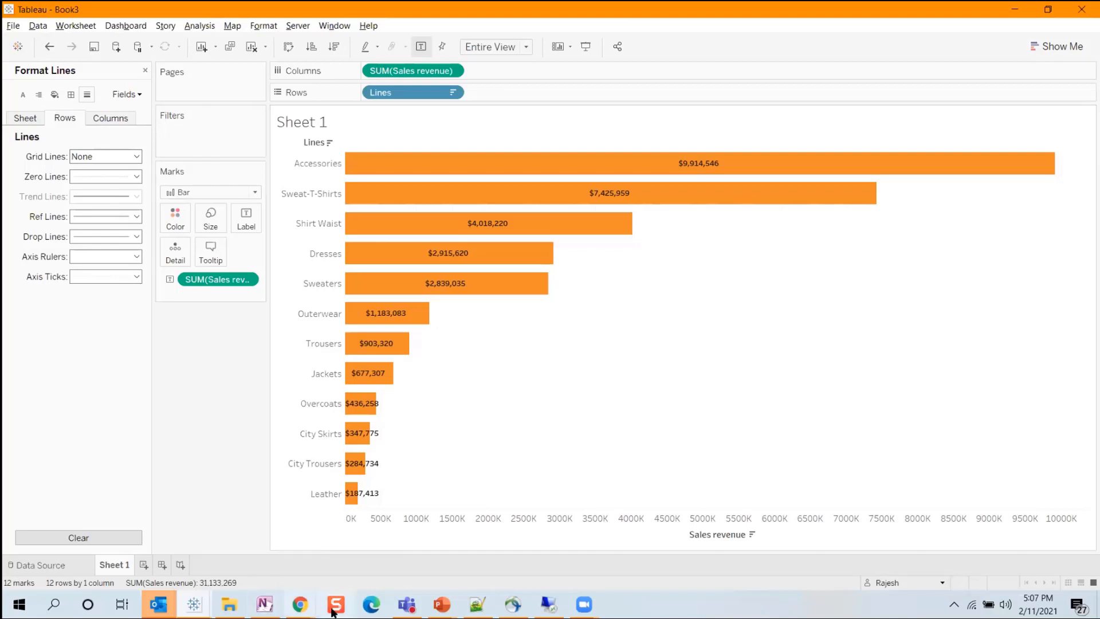
Switch to the Web Intelligence report in Chrome and examine the Pareto chart of Sales Revenue by Lines.
click(300, 604)
click(363, 560)
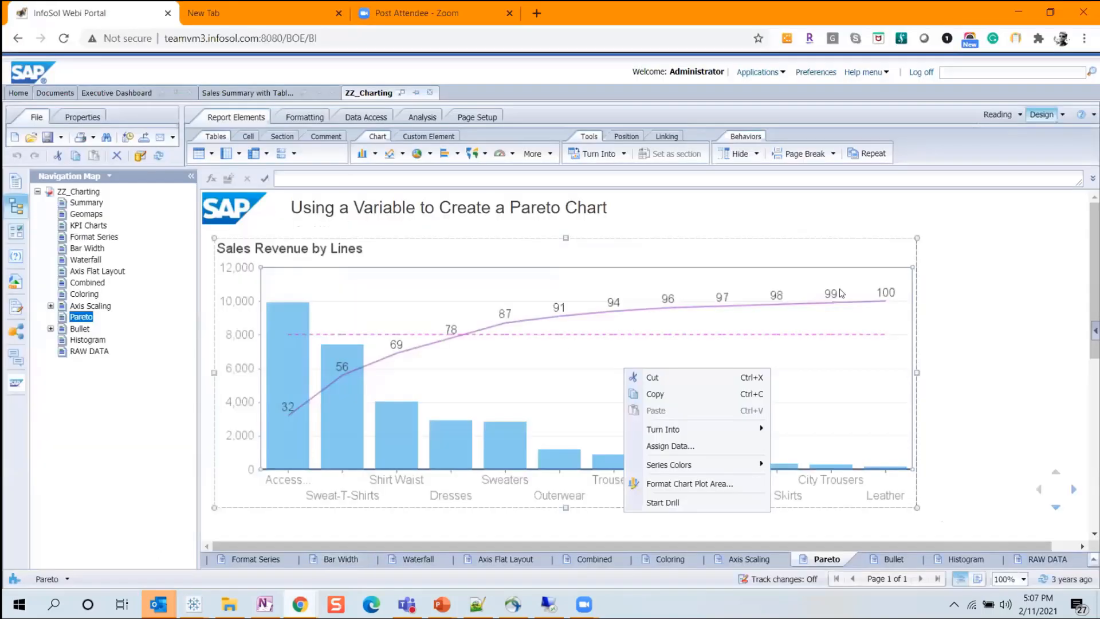
click(955, 310)
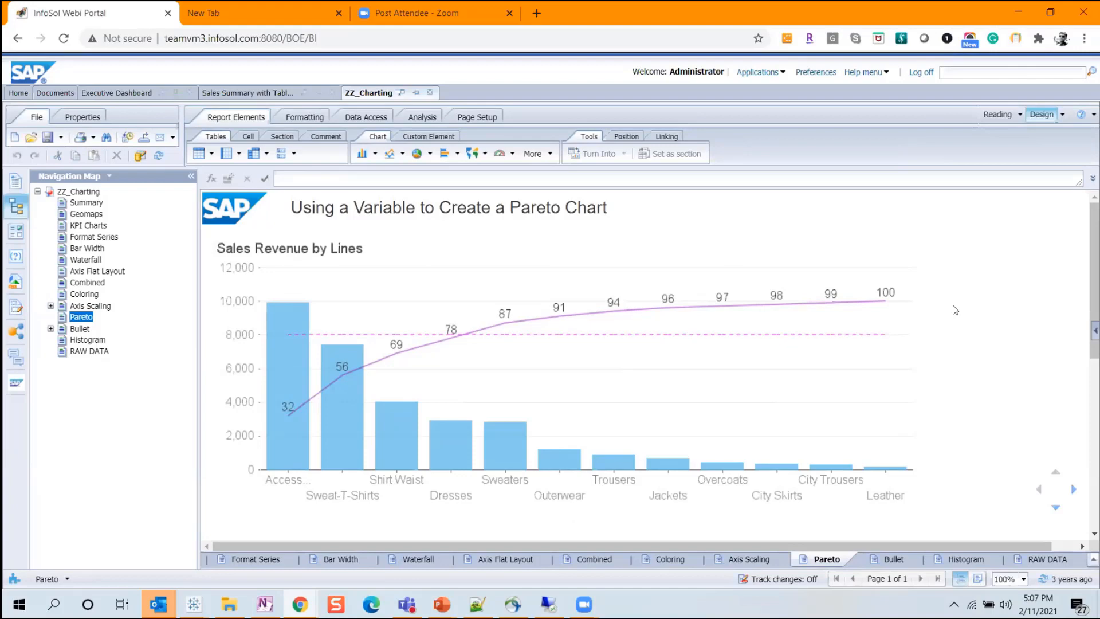
click(762, 332)
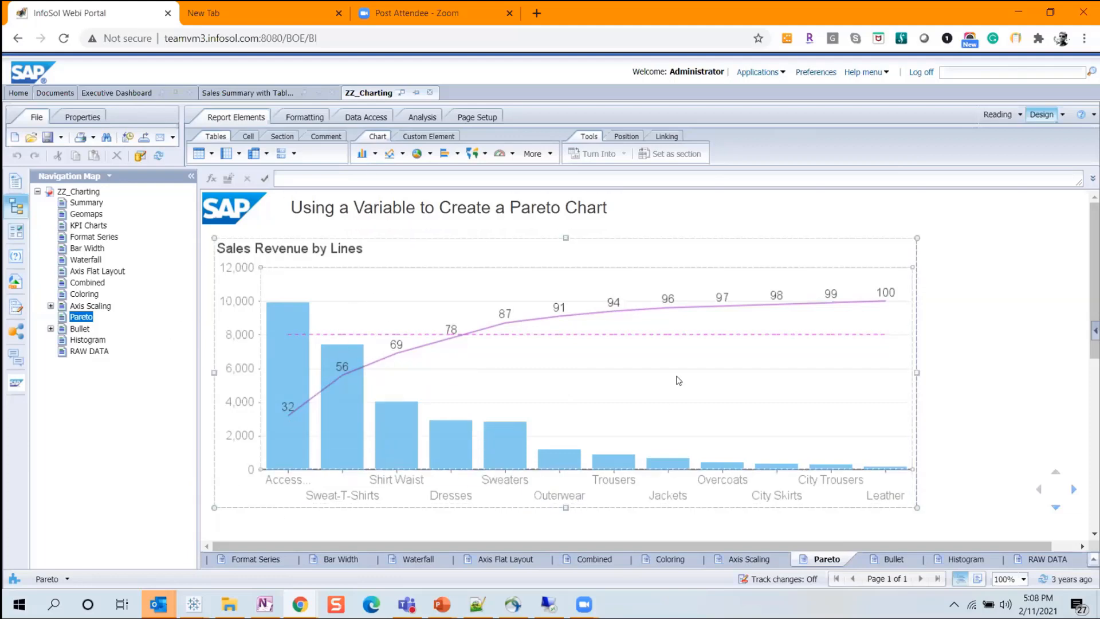
Switch to Tableau, add a new worksheet and chart Sales revenue on the rows against Lines on the columns.
key(alt+Tab)
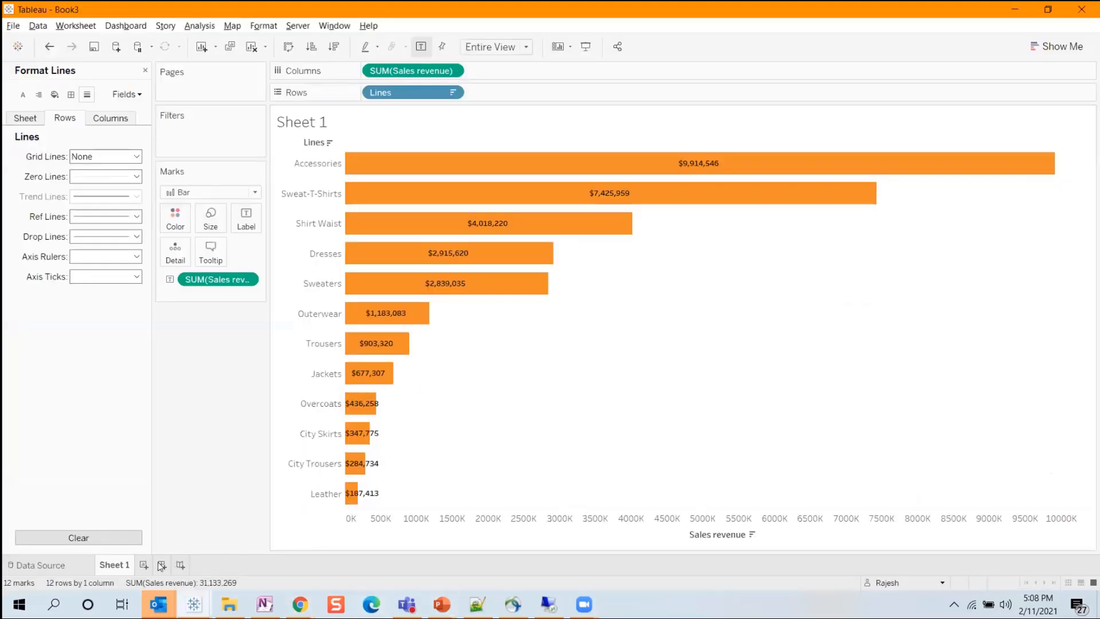
click(143, 565)
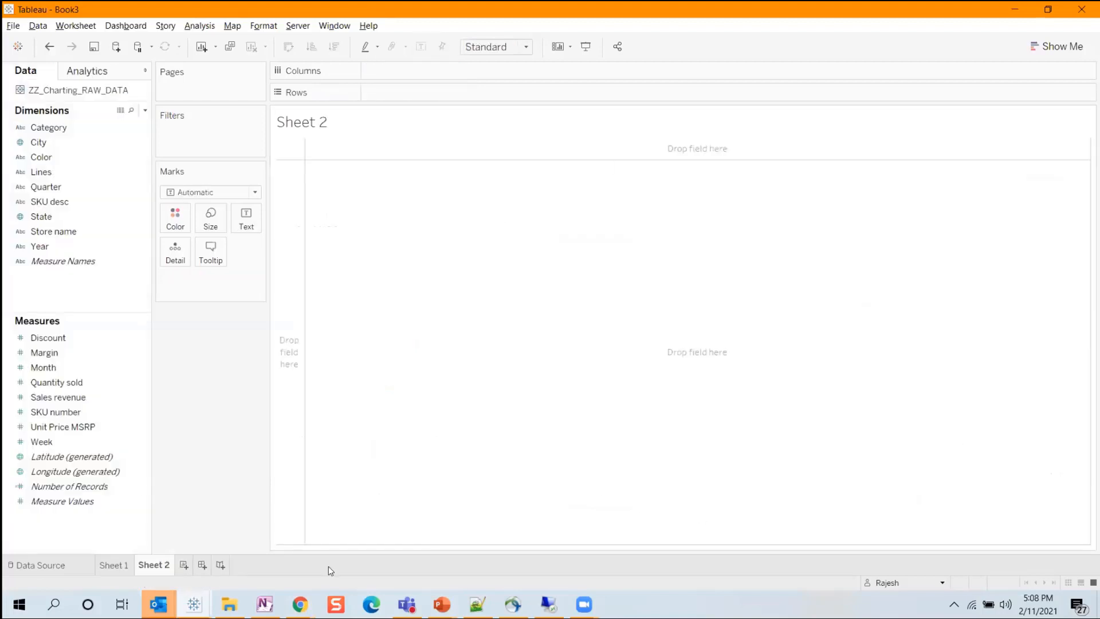
click(57, 173)
drag(57, 173, 410, 71)
click(44, 404)
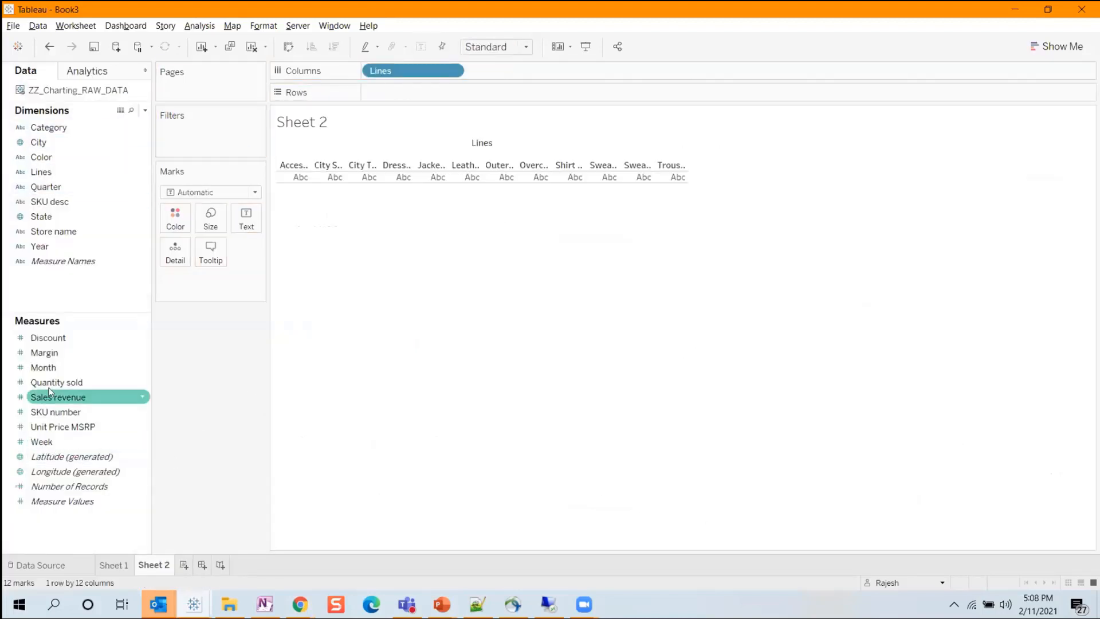
drag(57, 401, 410, 102)
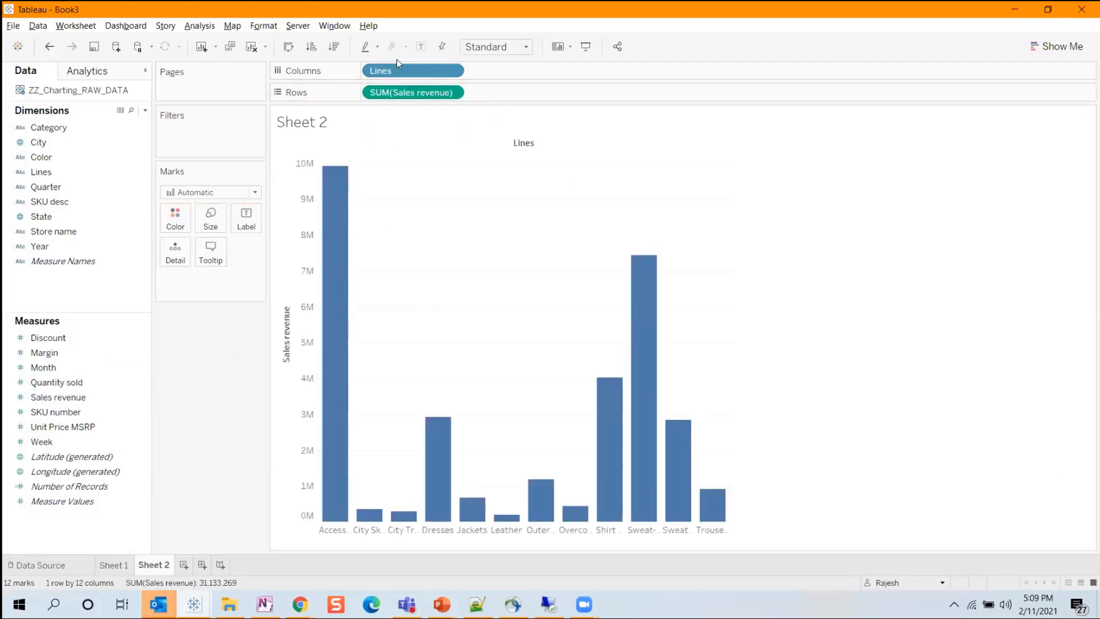
Try sorting the bars by Sales revenue in descending and ascending order, and compare with the Web Intelligence Pareto chart.
click(335, 47)
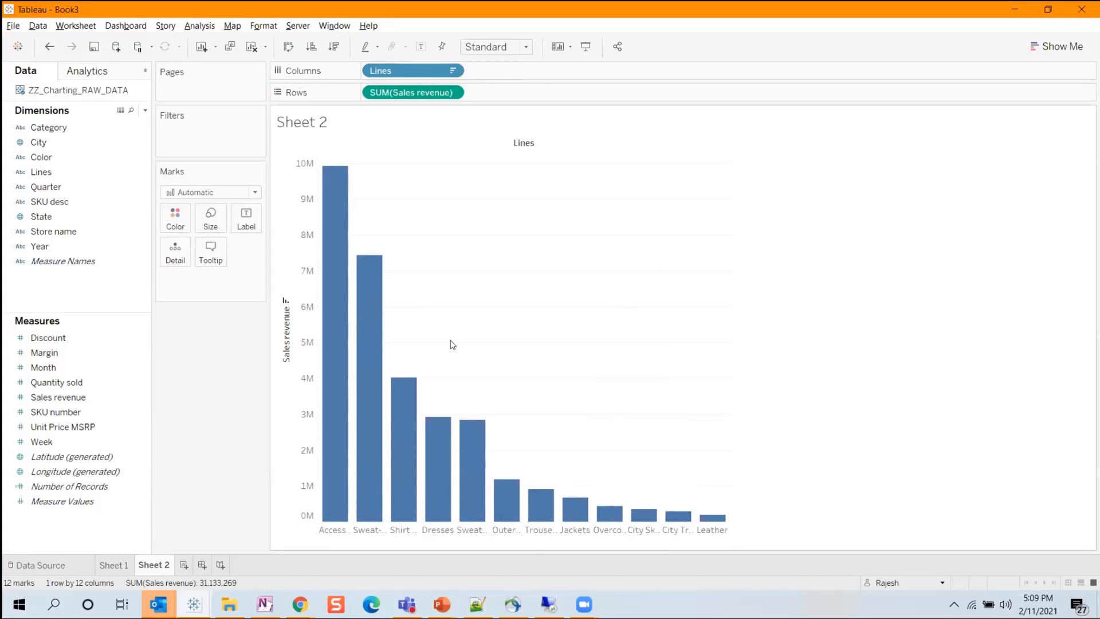
click(313, 47)
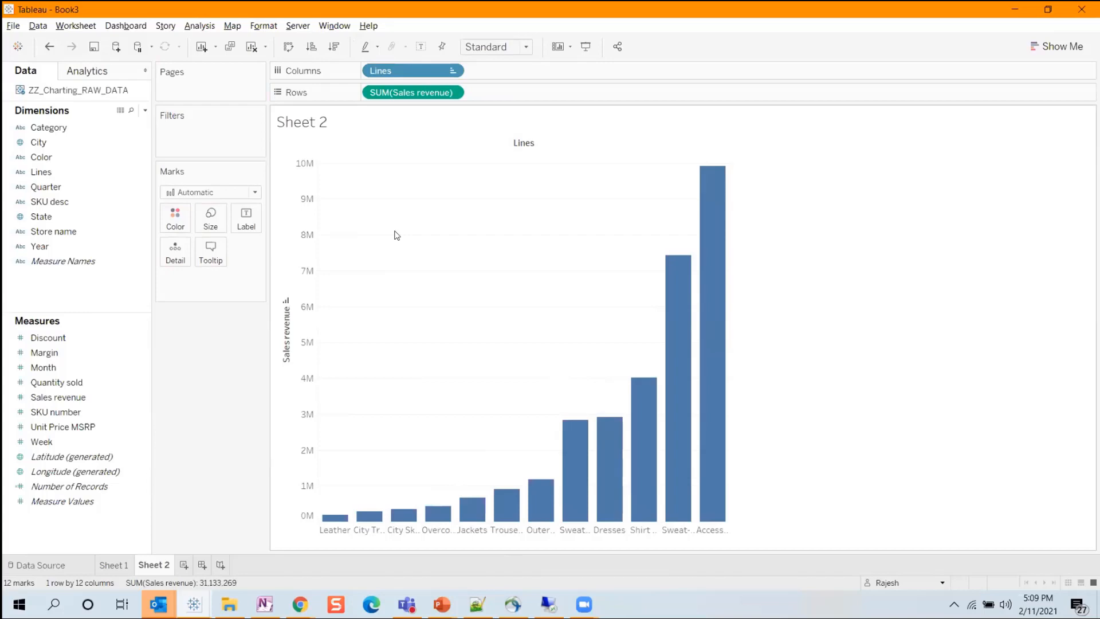
key(alt+Tab)
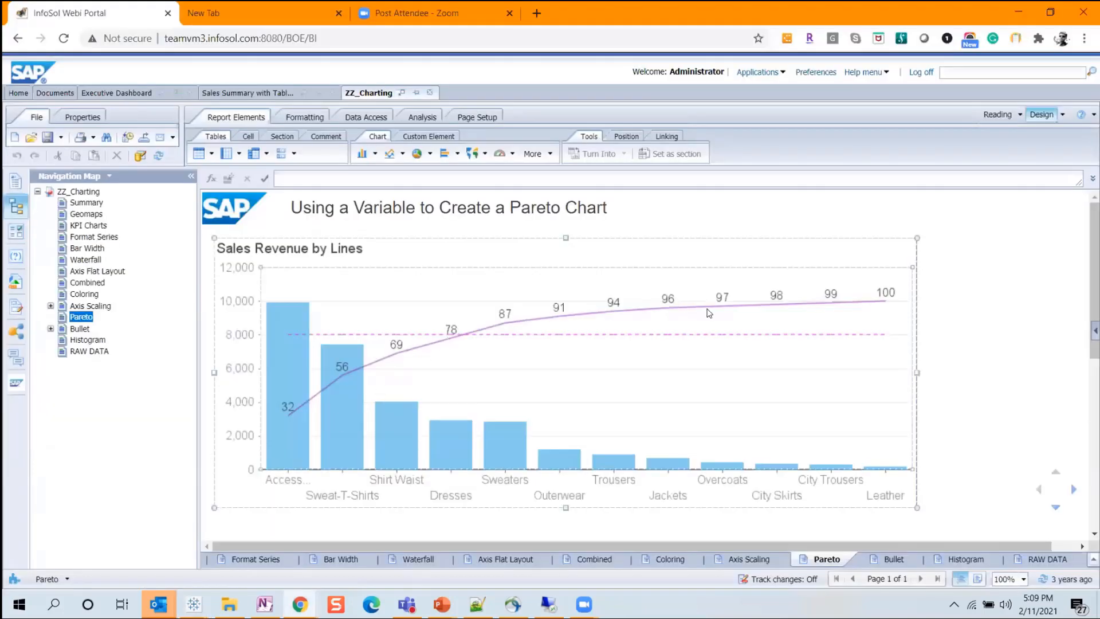
key(alt+Tab)
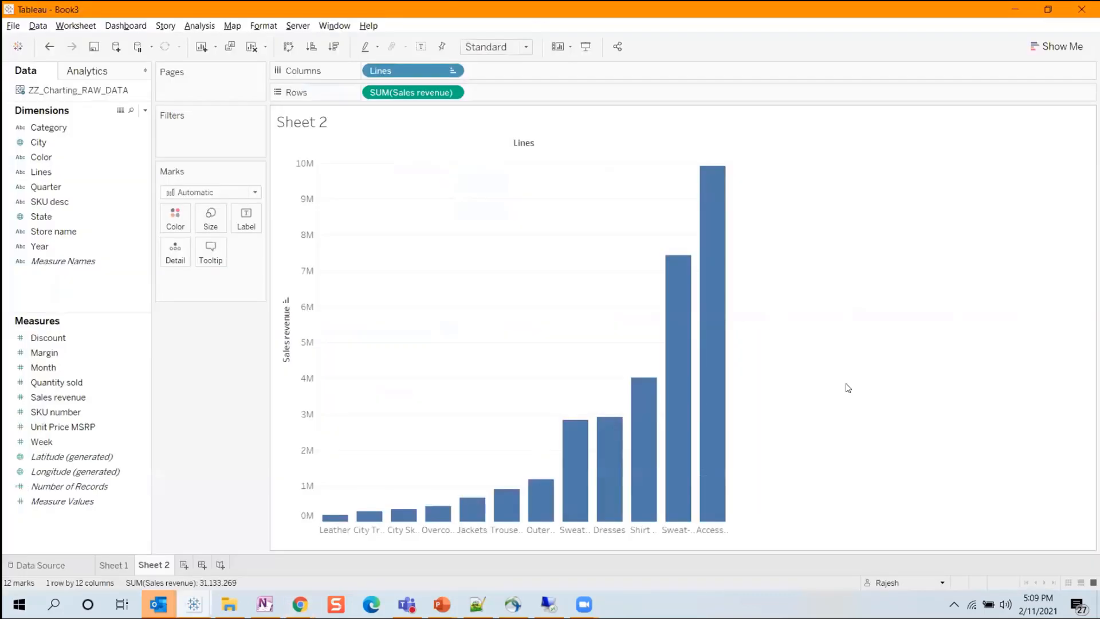
Add a second Sales revenue measure to the rows and fit the chart to Entire View.
drag(94, 396, 564, 93)
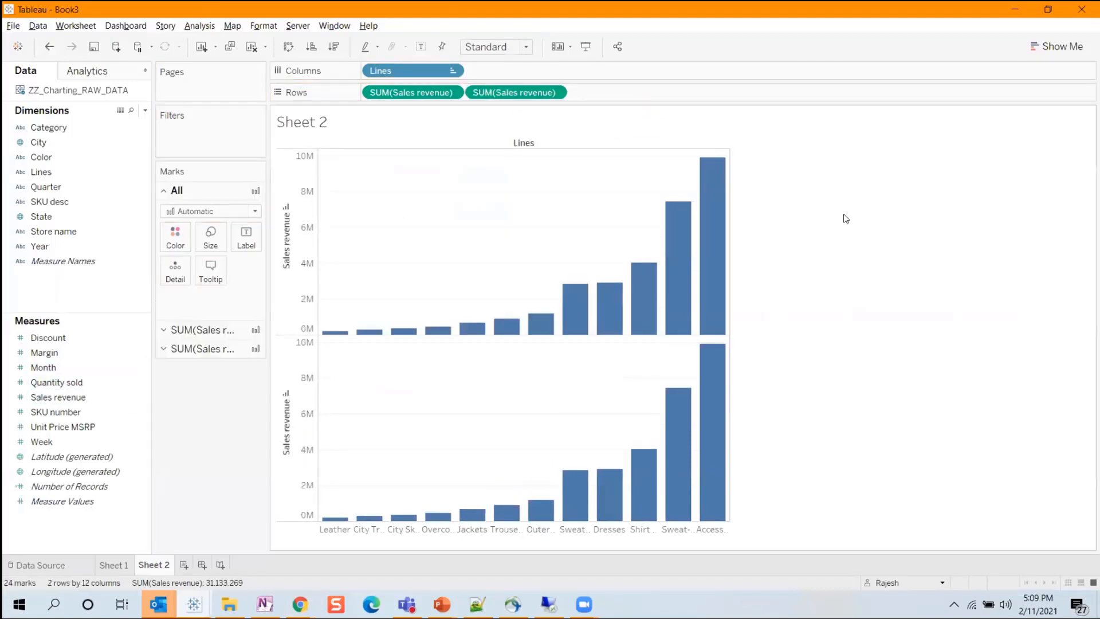
click(554, 92)
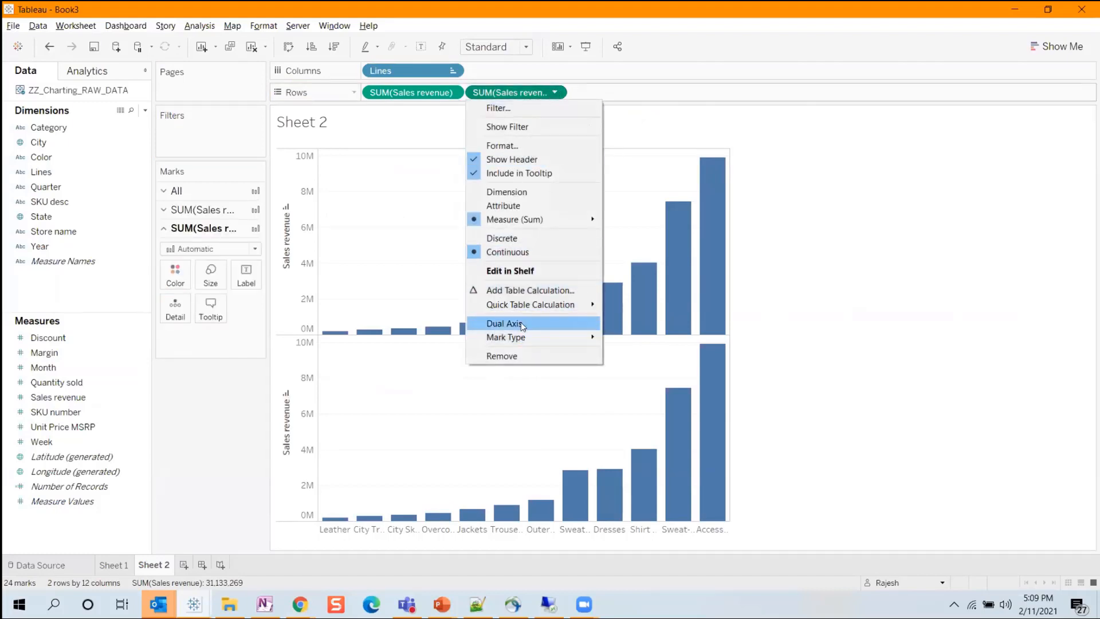
click(914, 200)
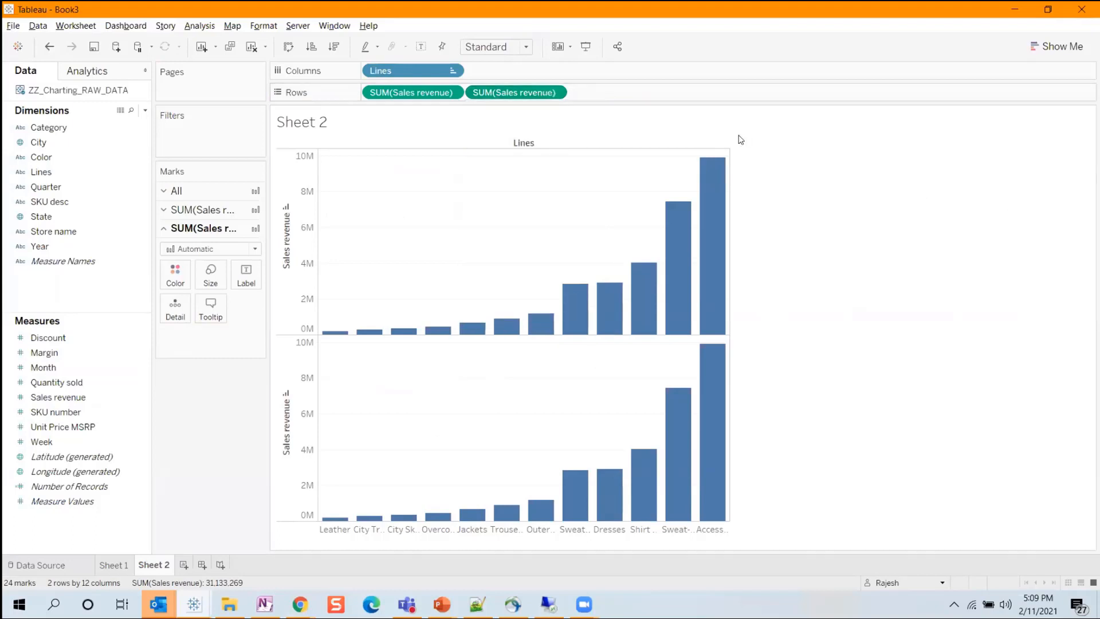
click(496, 46)
click(501, 101)
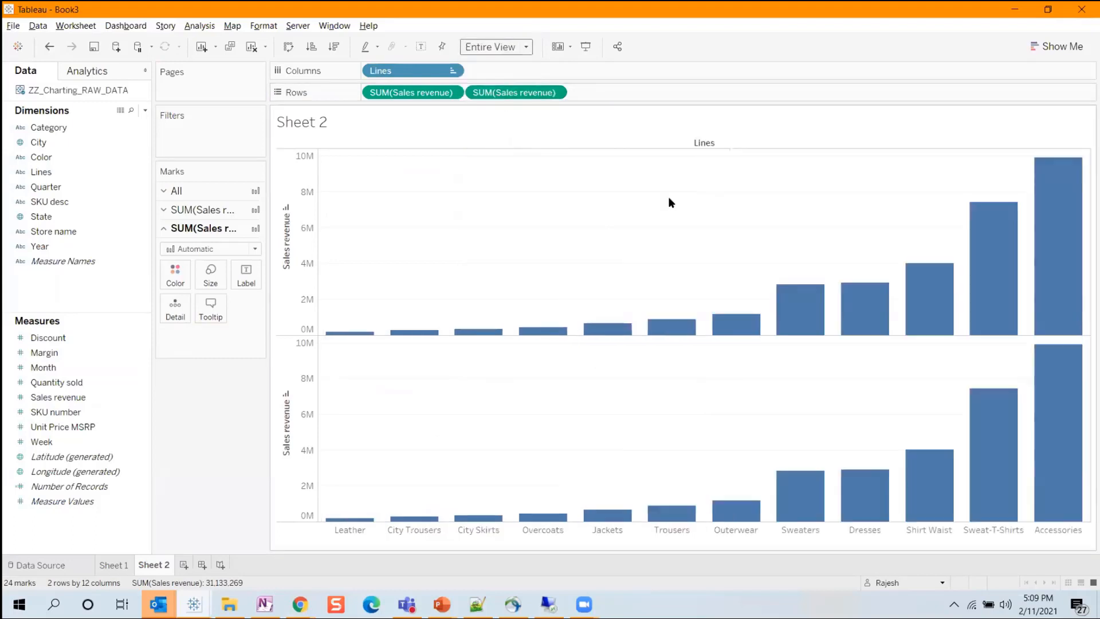
Apply a Running Total quick table calculation to the second Sales revenue measure and try to make it a dual axis.
click(554, 92)
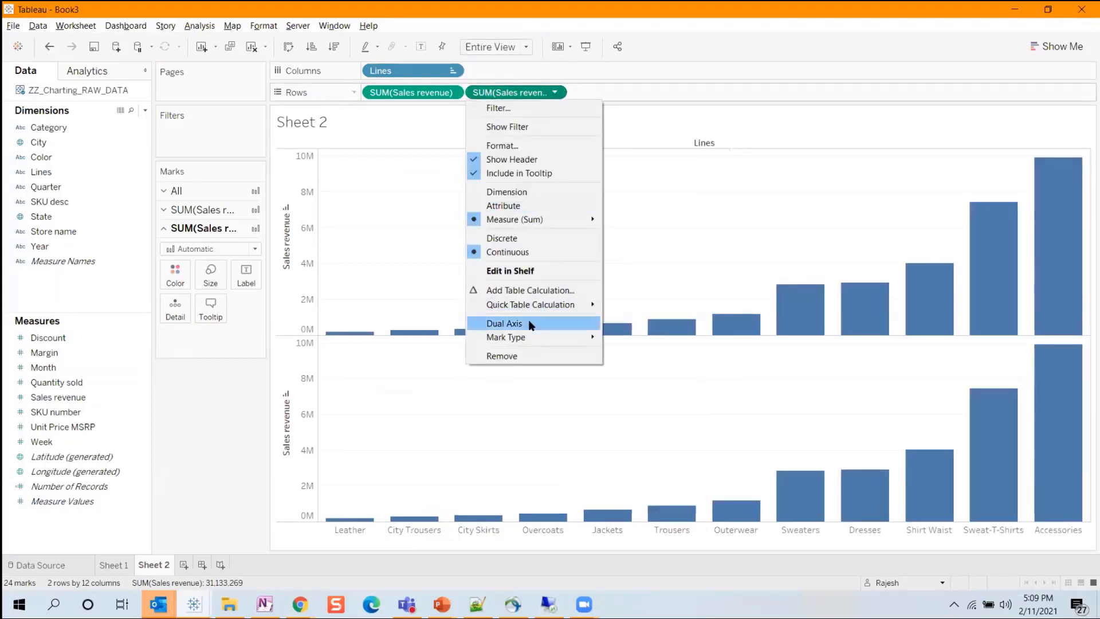
mouse_move(536, 304)
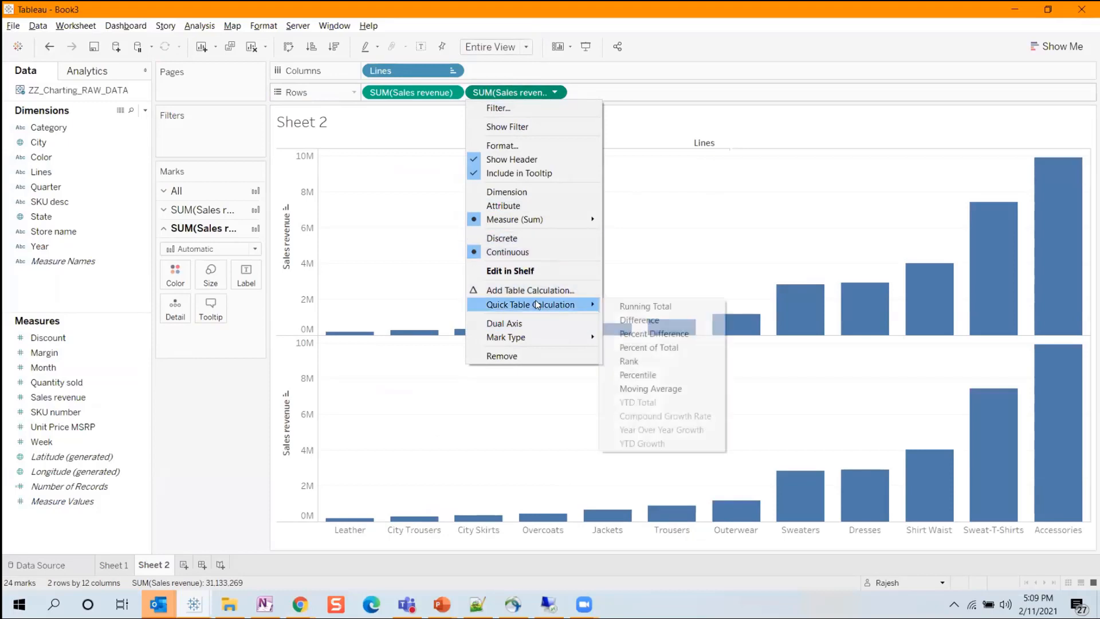
click(674, 307)
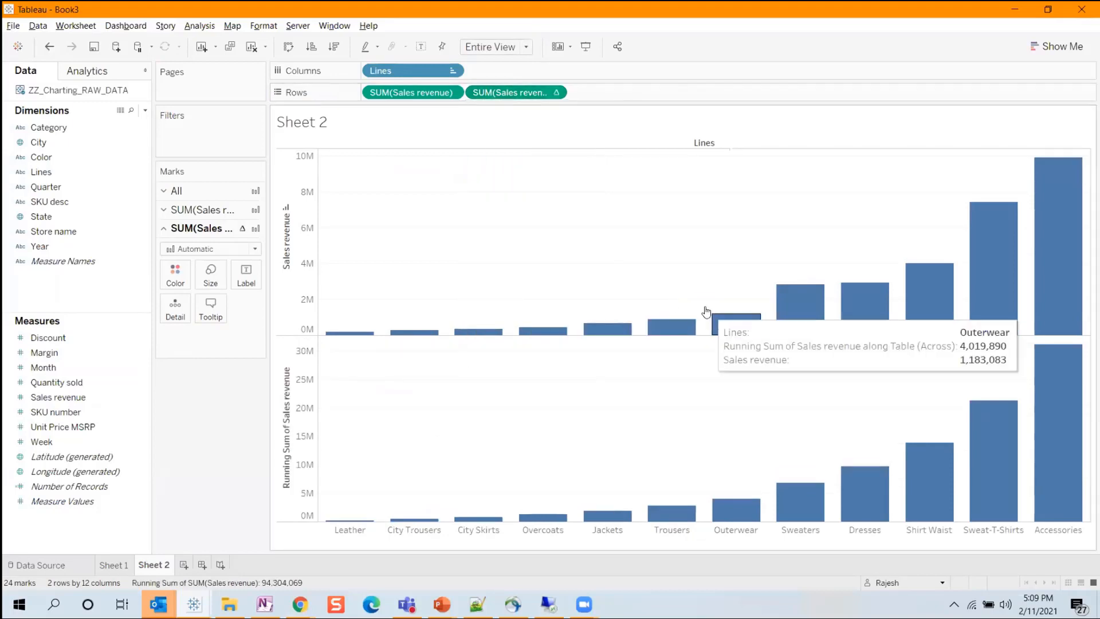
click(555, 93)
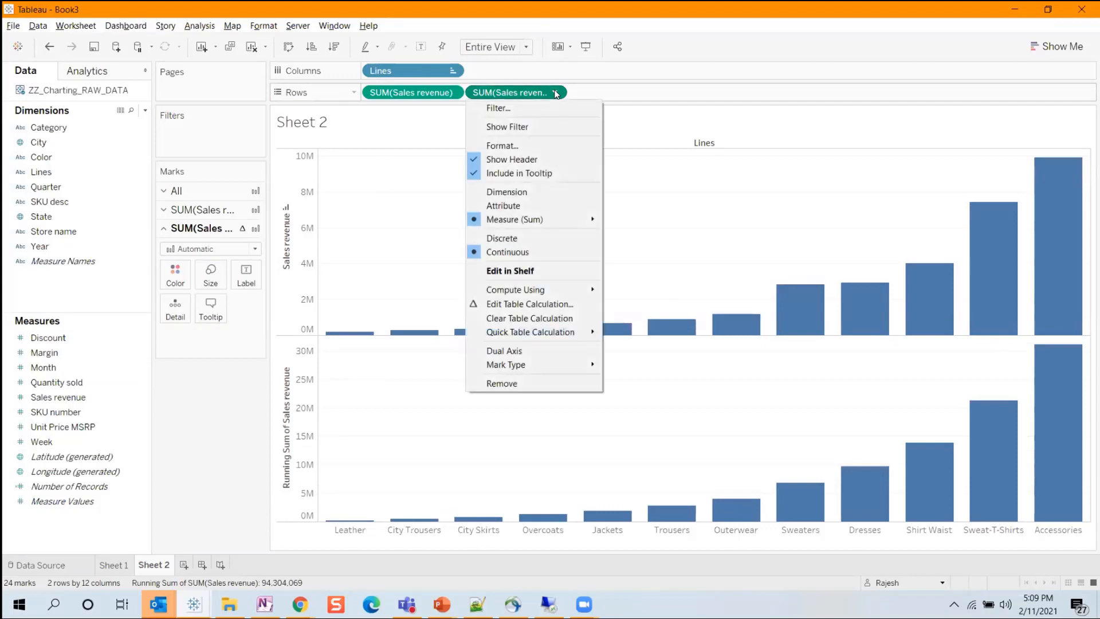
click(522, 352)
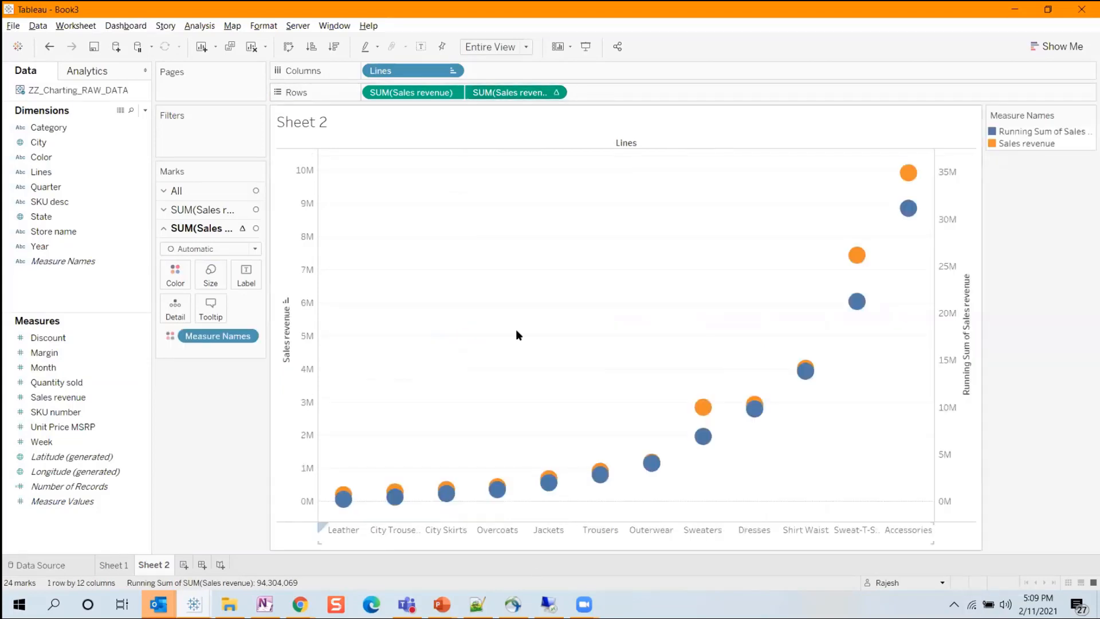
click(217, 210)
click(218, 191)
click(227, 211)
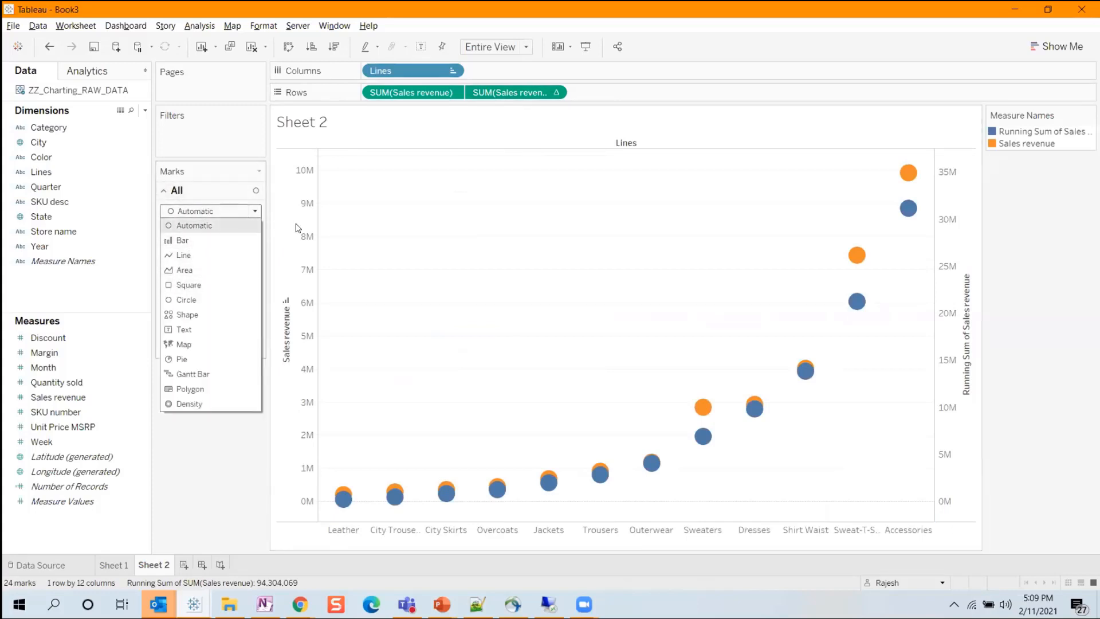
click(562, 308)
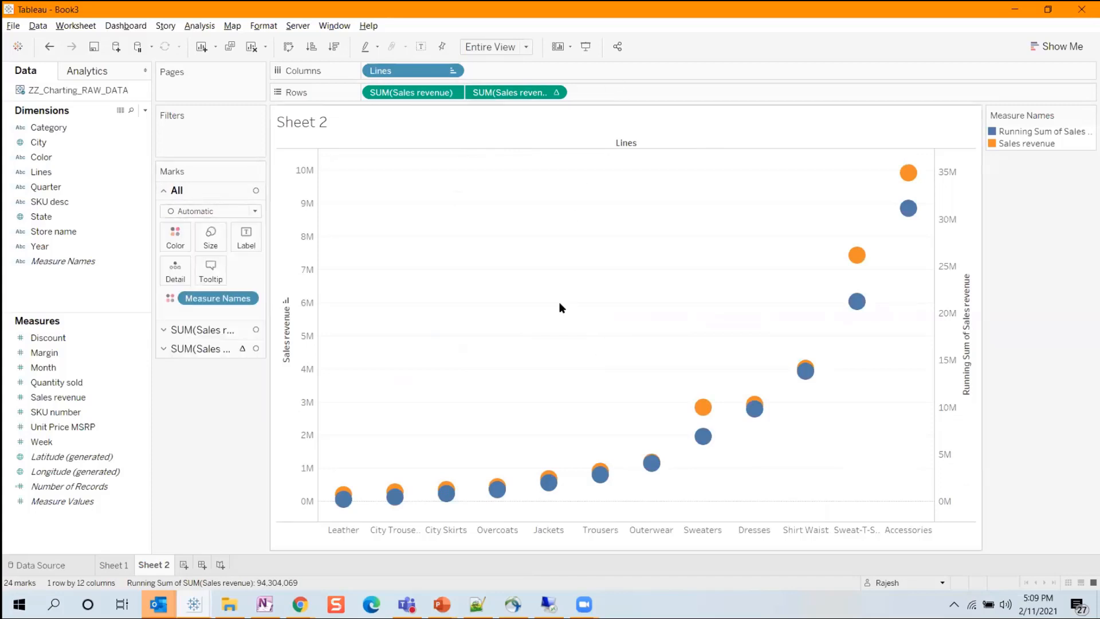
Undo the dual axis, running total and Entire View changes, and remove the second Sales revenue measure from the rows.
key(ctrl+z)
key(ctrl+z)
key(ctrl+z)
drag(502, 100, 383, 58)
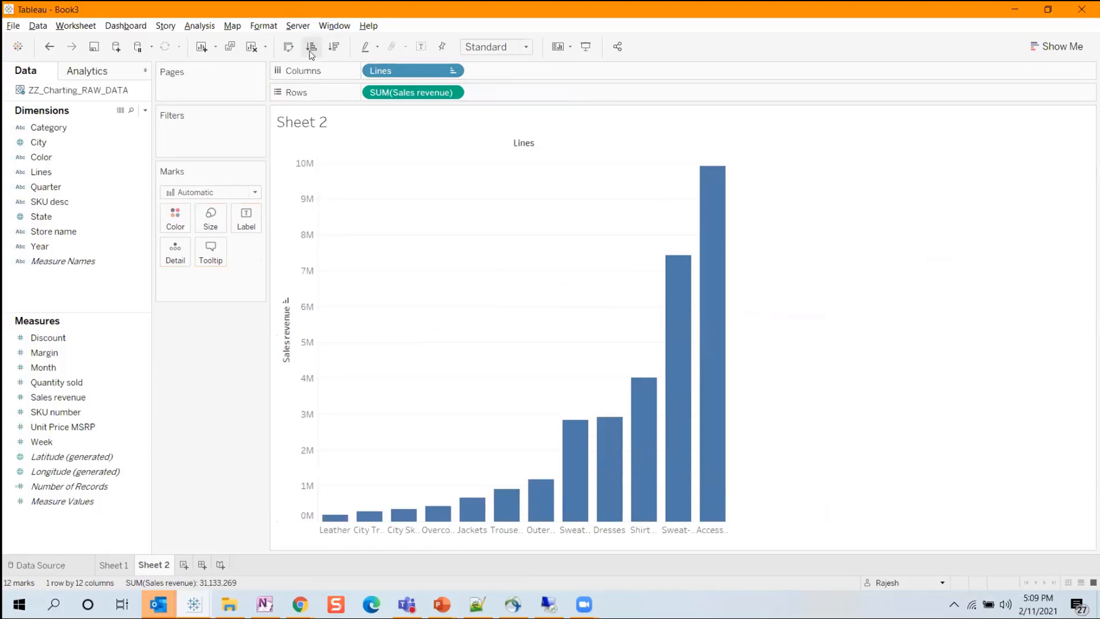
Sort the bars in descending order of Sales revenue and duplicate the Sales revenue measure on the rows.
click(335, 45)
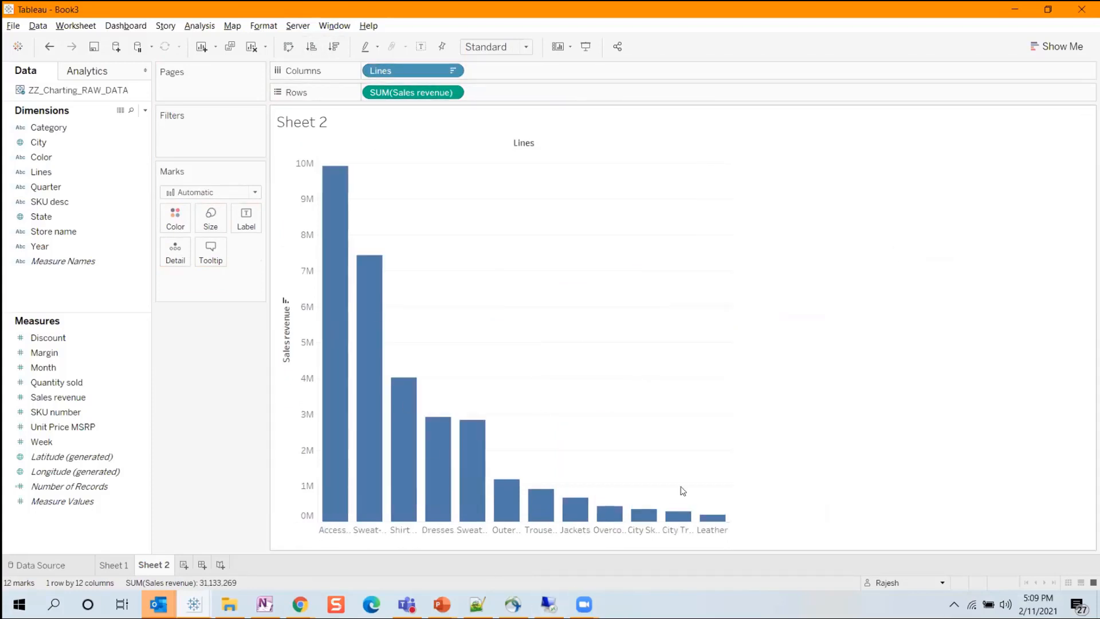
drag(401, 92, 539, 95)
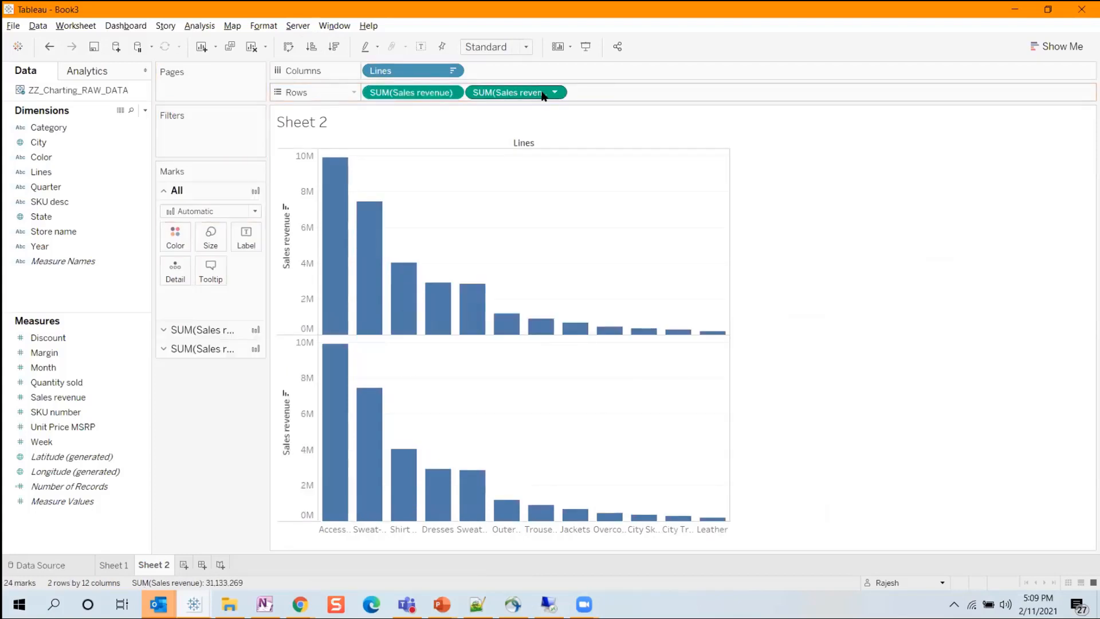
Apply a Running Total quick table calculation to the second Sales revenue measure and make it a dual axis.
click(554, 92)
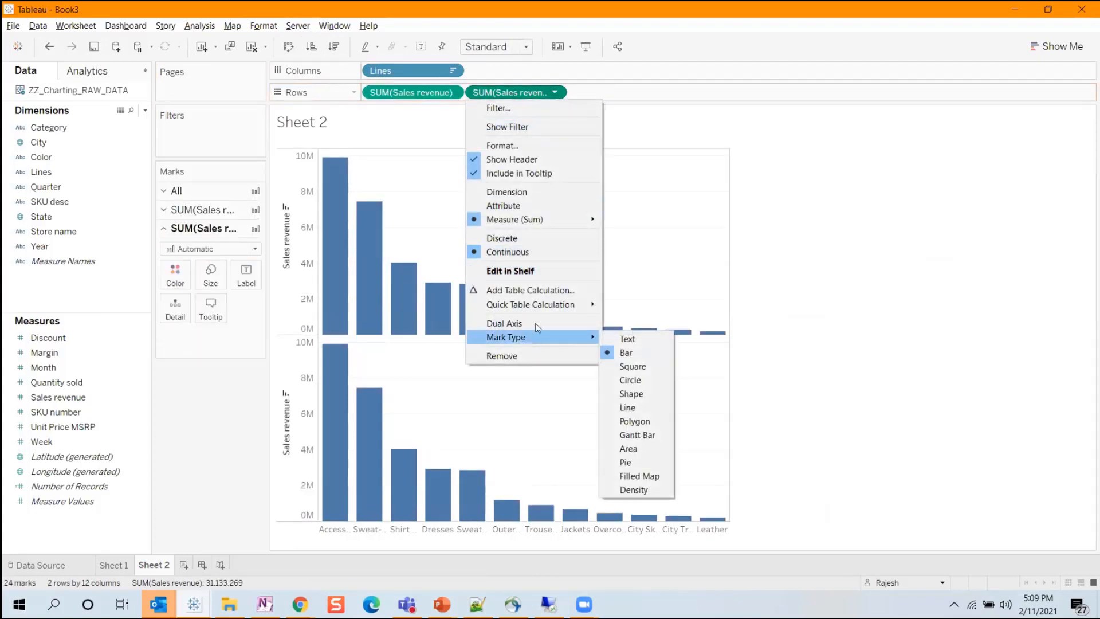
mouse_move(579, 304)
click(650, 305)
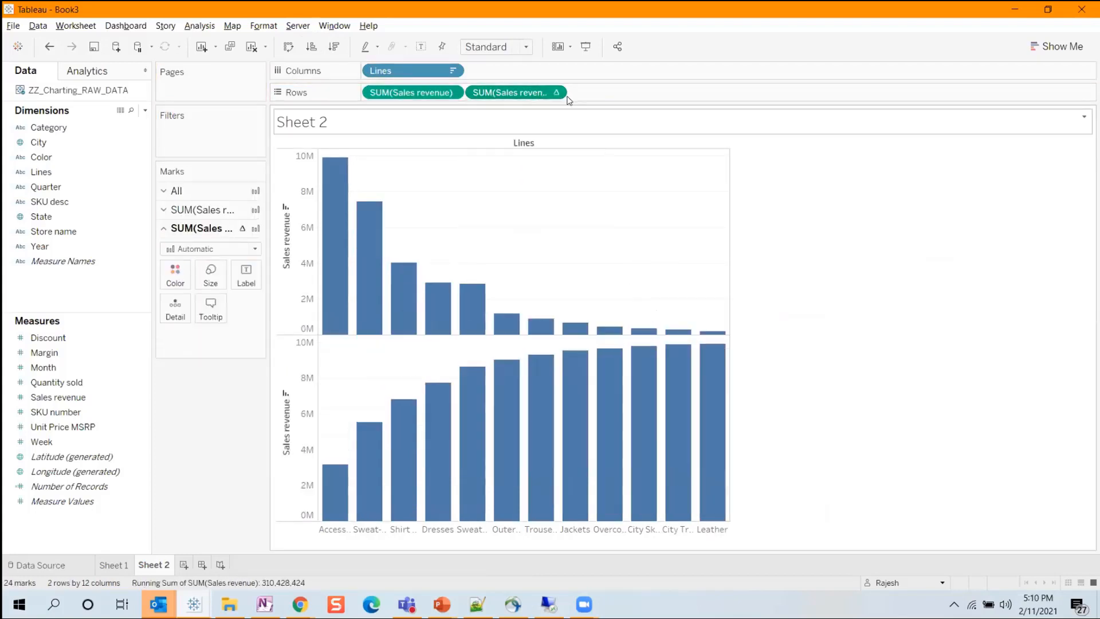
click(555, 92)
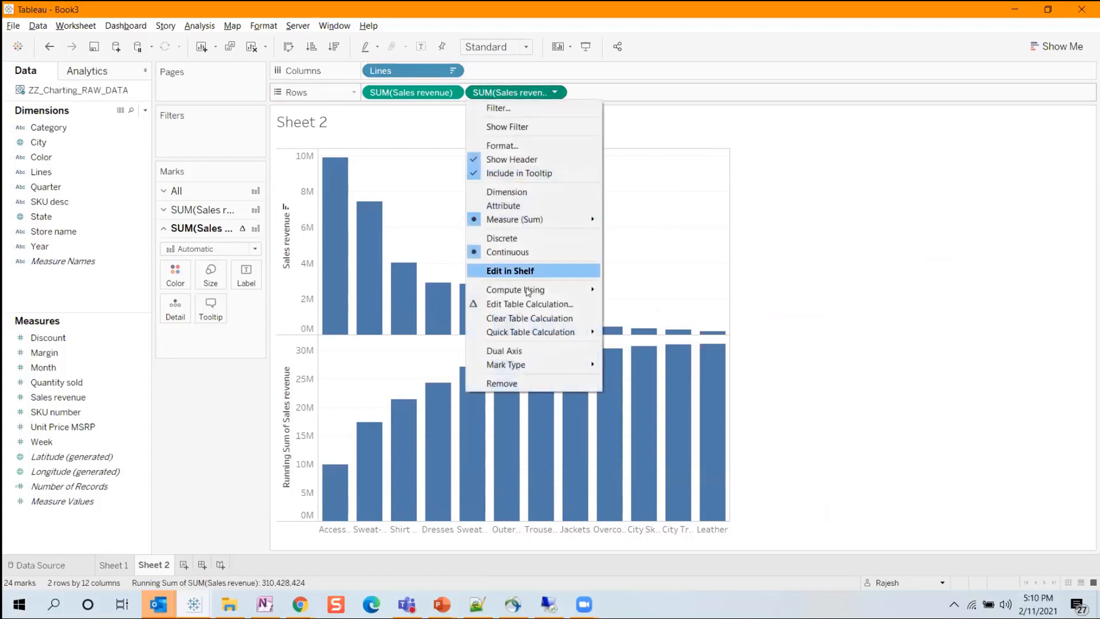
click(504, 351)
Set the mark type of all measures to Bar, and change the running total of Sales revenue to Line.
click(212, 195)
click(212, 209)
click(198, 240)
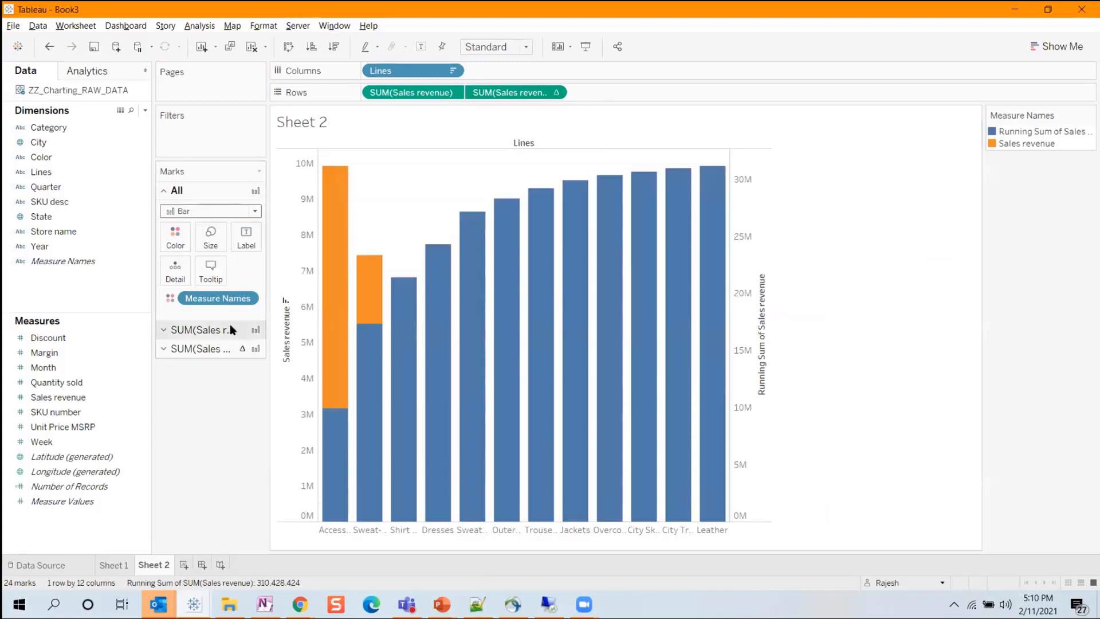
click(229, 346)
click(210, 249)
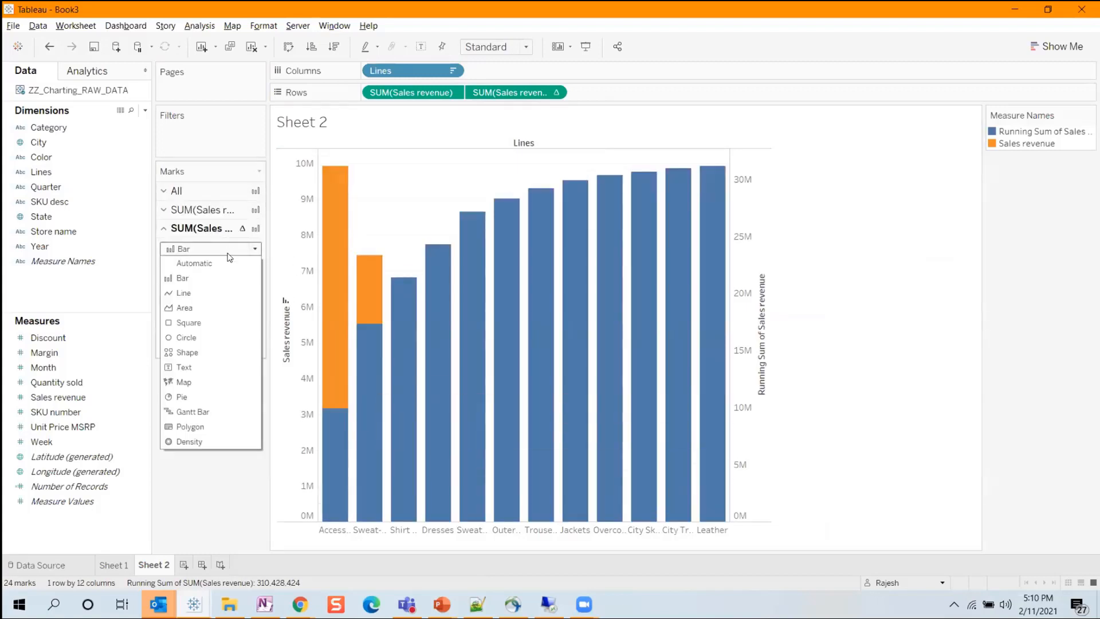
click(211, 294)
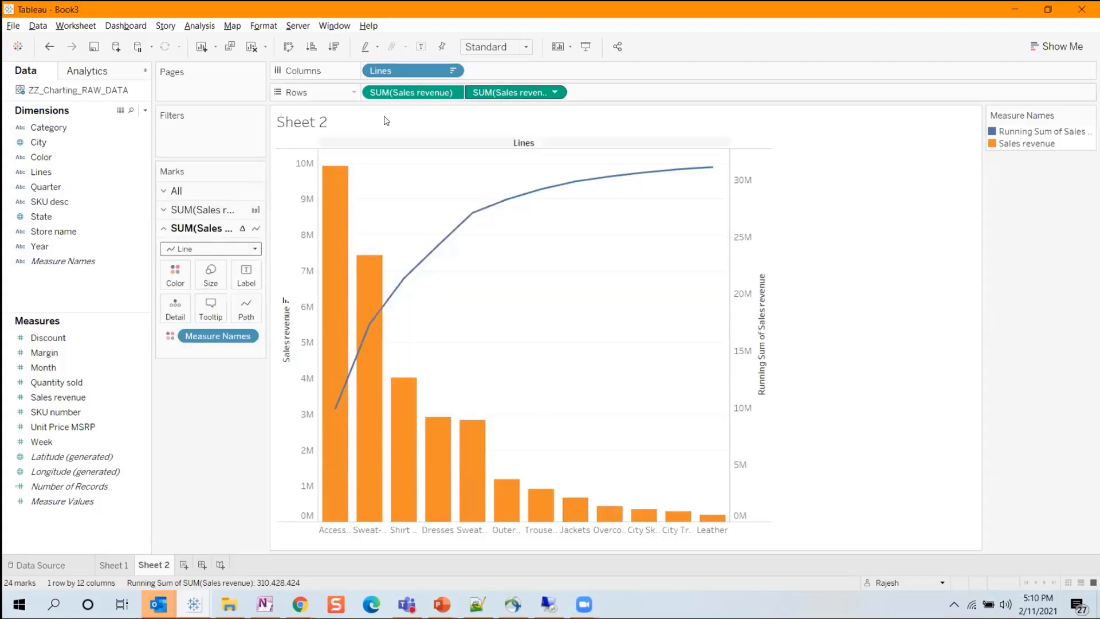
Fit the chart to Entire View and label the line with the running sum of Sales revenue.
click(504, 47)
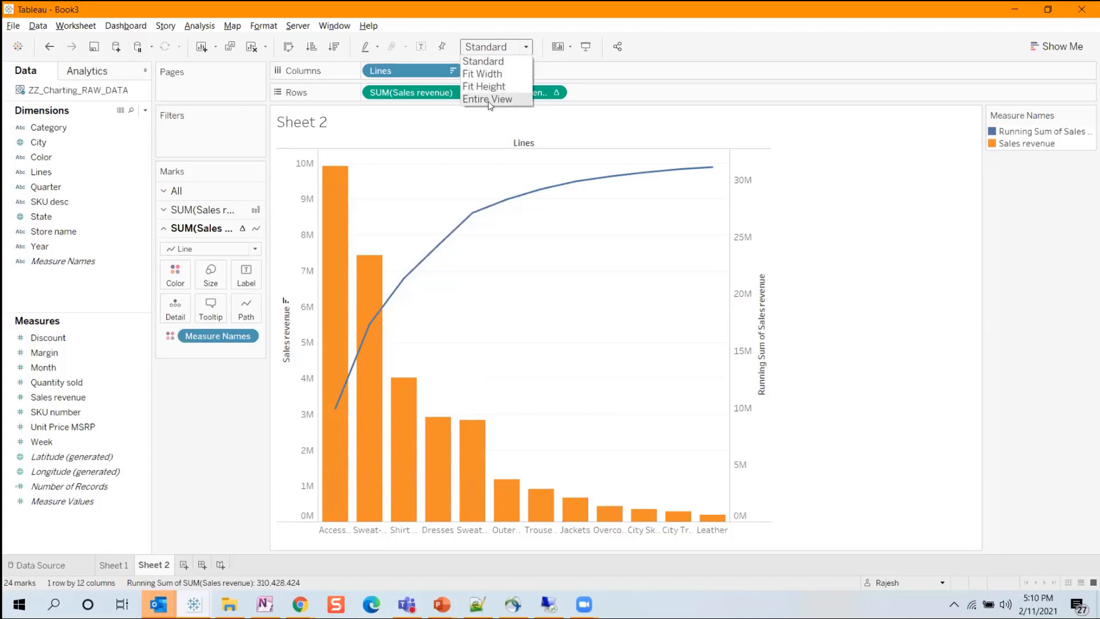
click(492, 99)
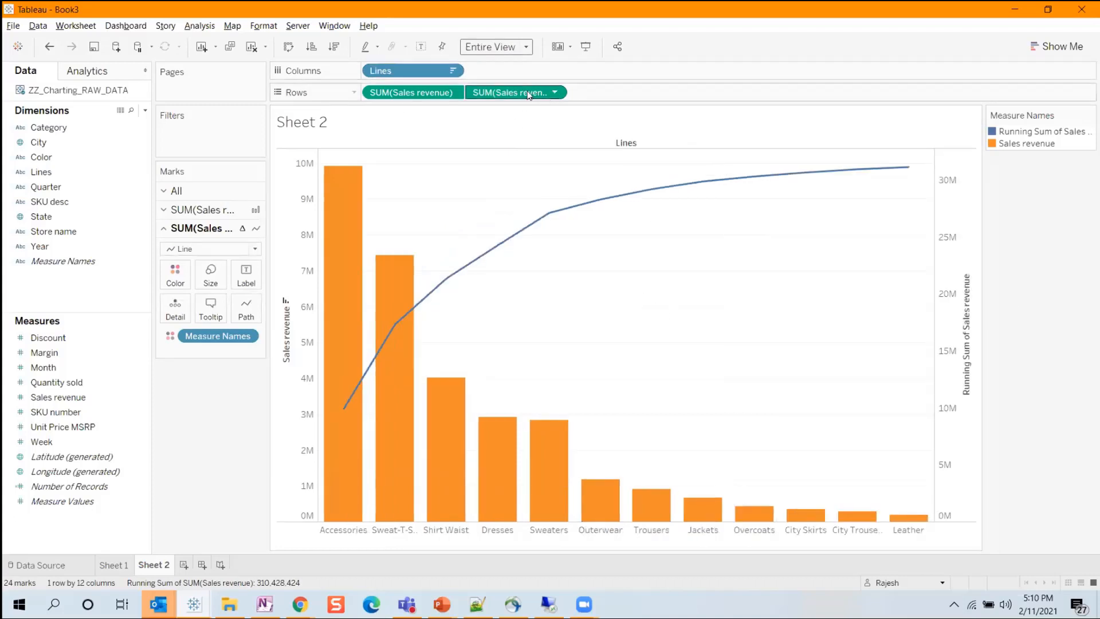
drag(527, 93, 184, 311)
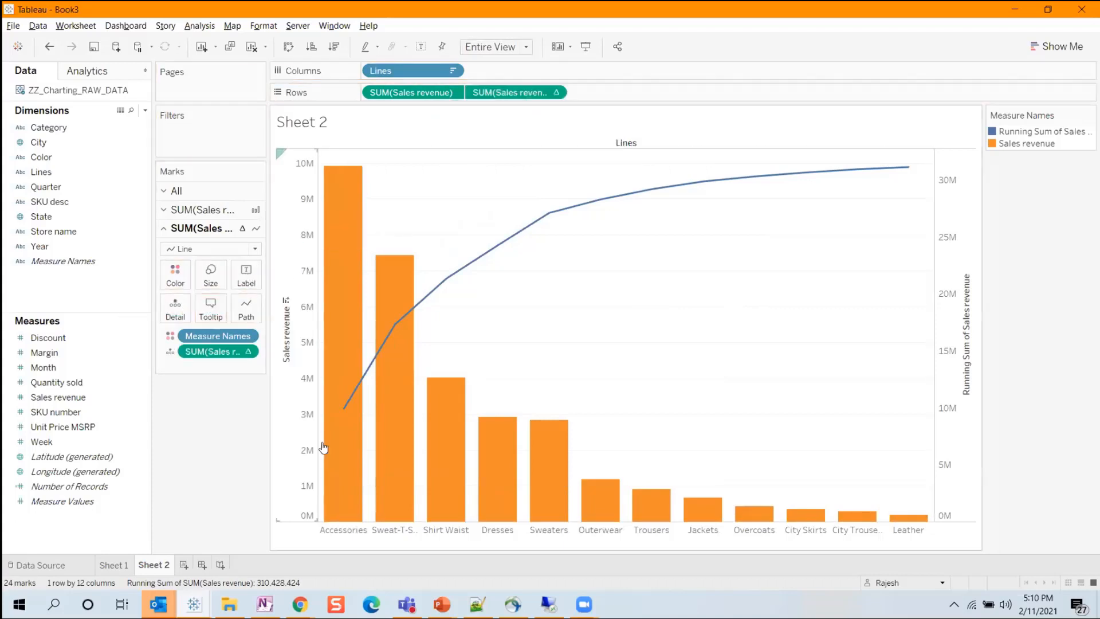
drag(223, 351, 246, 283)
Edit the line's label calculation to divide the running sum by TOTAL(SUM([Sales revenue])).
double_click(218, 351)
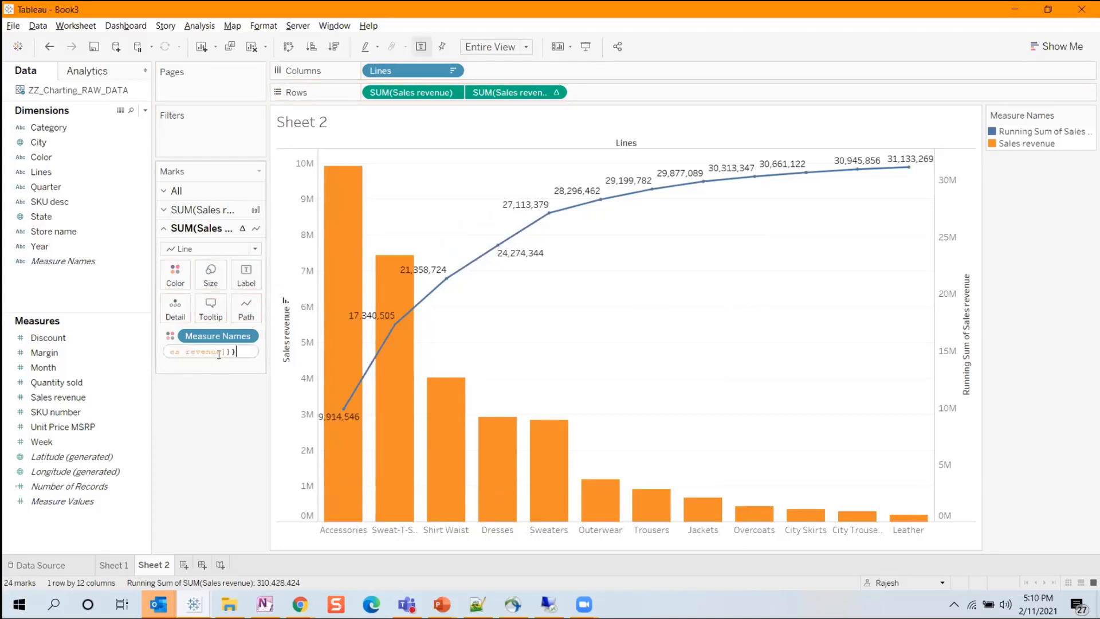
text(/Tot)
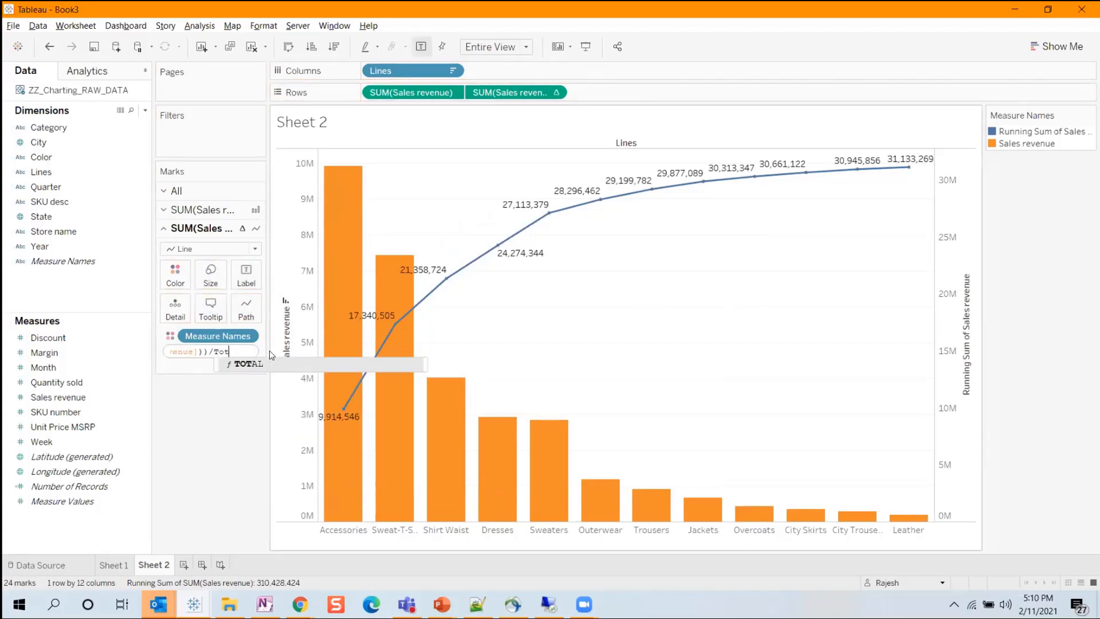
text(a)
key(Return)
text(sum)
key(Return)
text(sales)
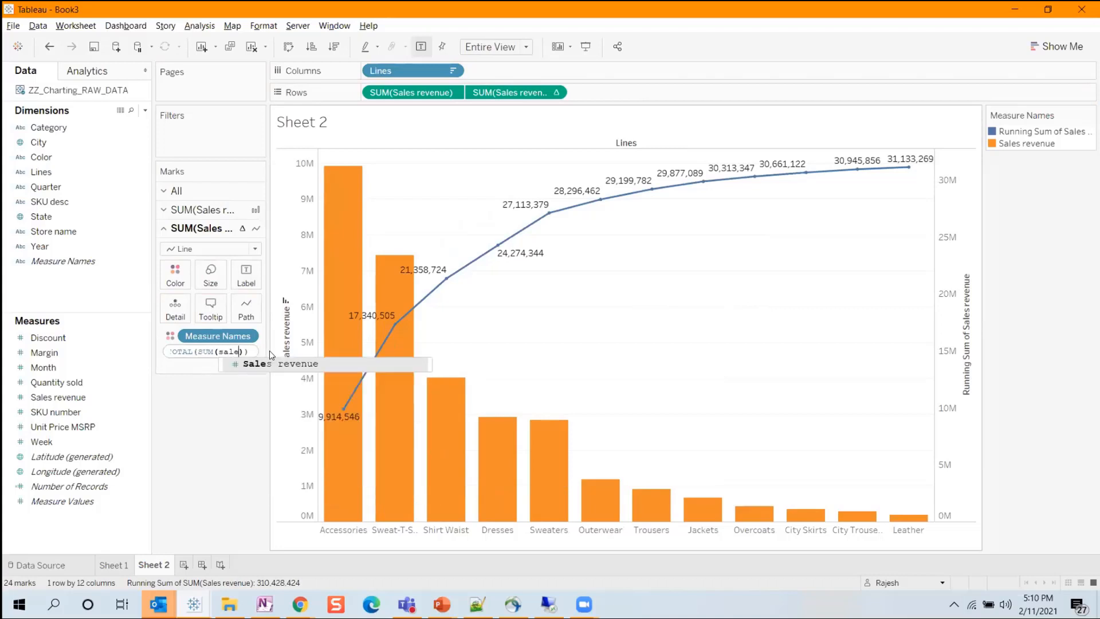
key(Return)
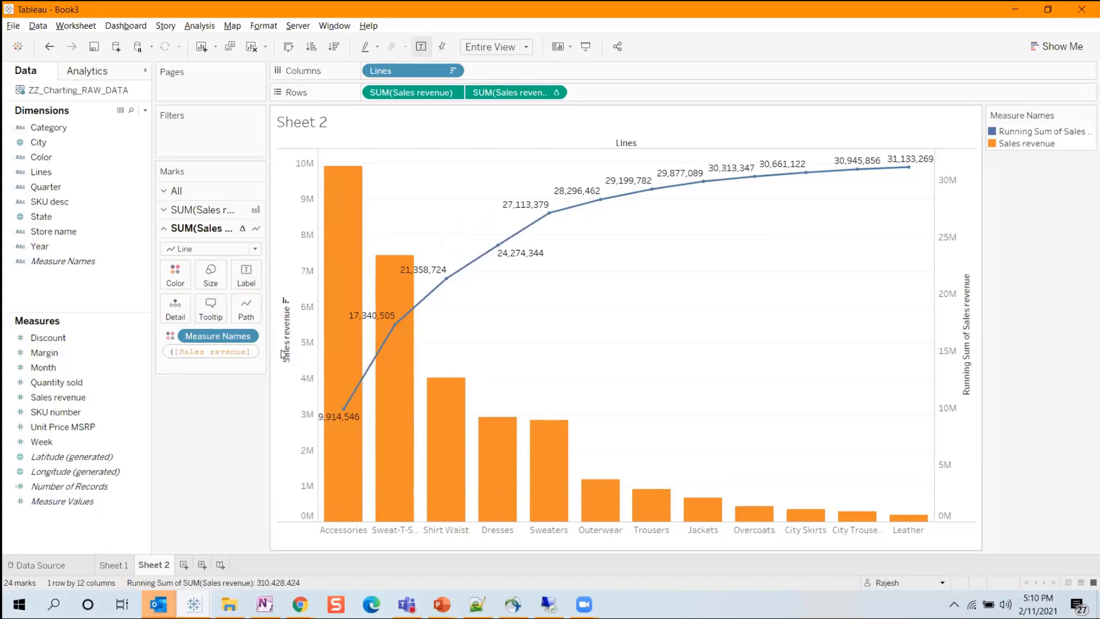
key(Return)
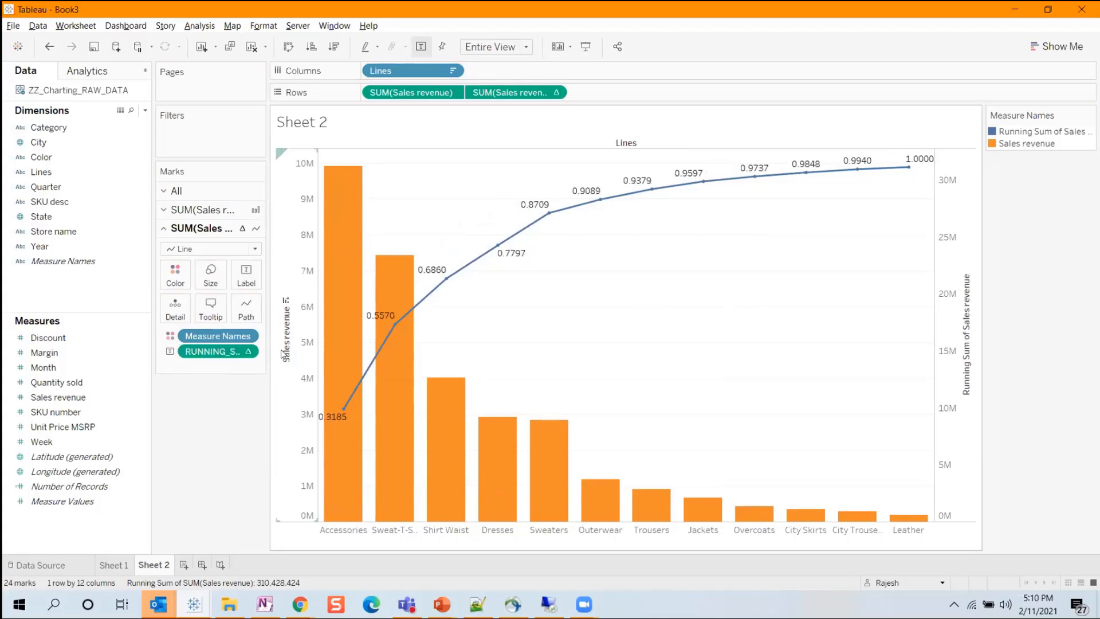
Format the line's running-share labels as Percentage with 2 decimal places.
click(247, 351)
click(233, 405)
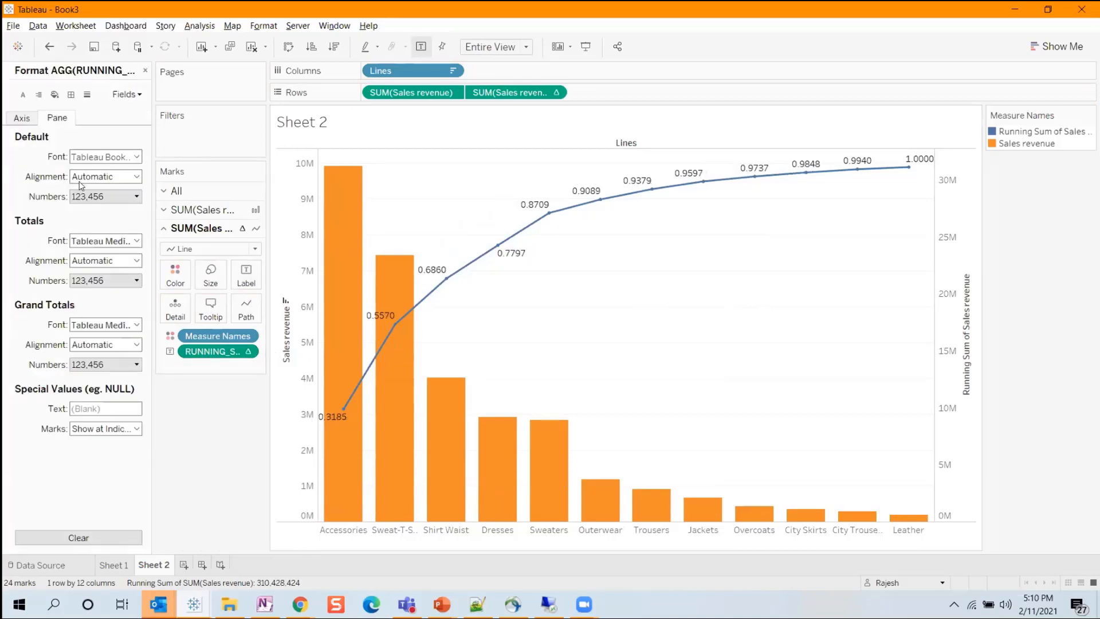
click(99, 197)
click(114, 275)
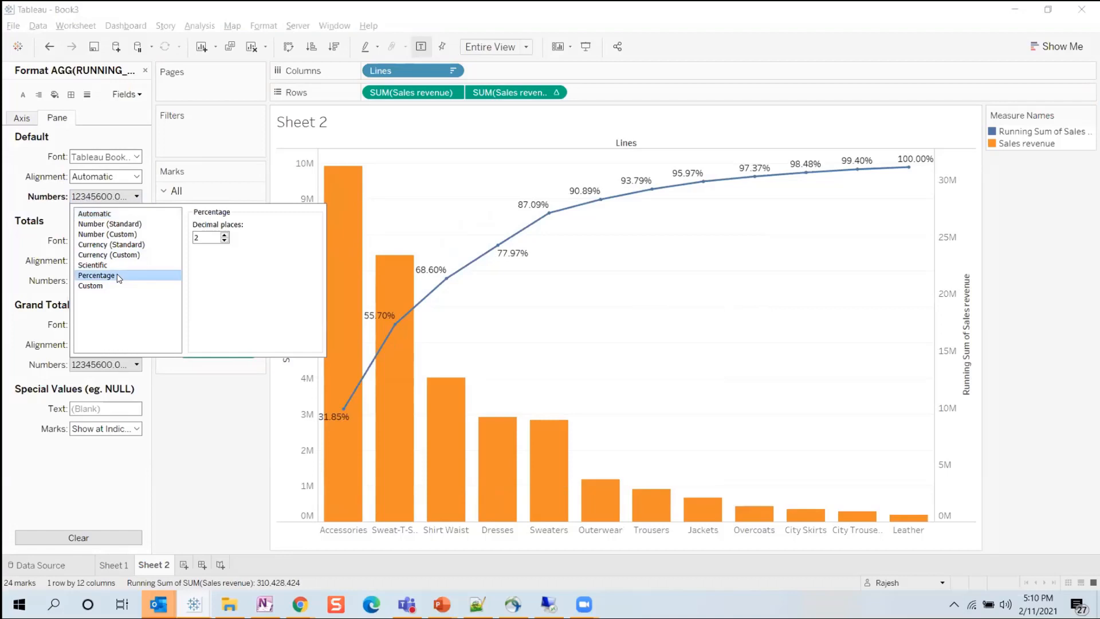
click(526, 331)
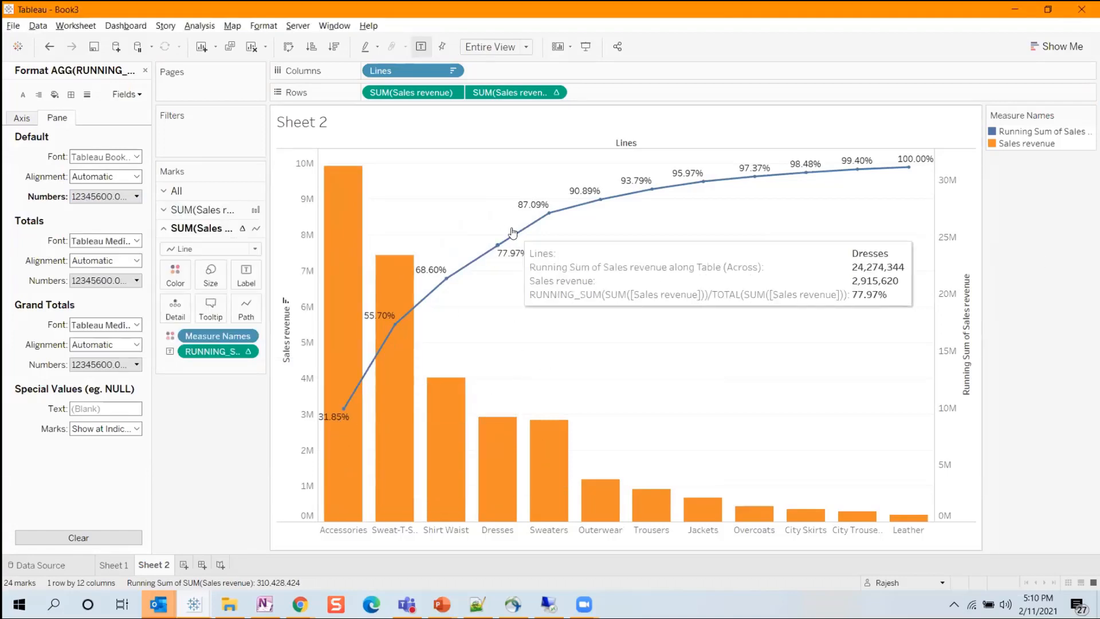
Examine the cumulative percentages along the line and highlight the Accessories to Dresses columns before clearing the selection.
mouse_move(542, 223)
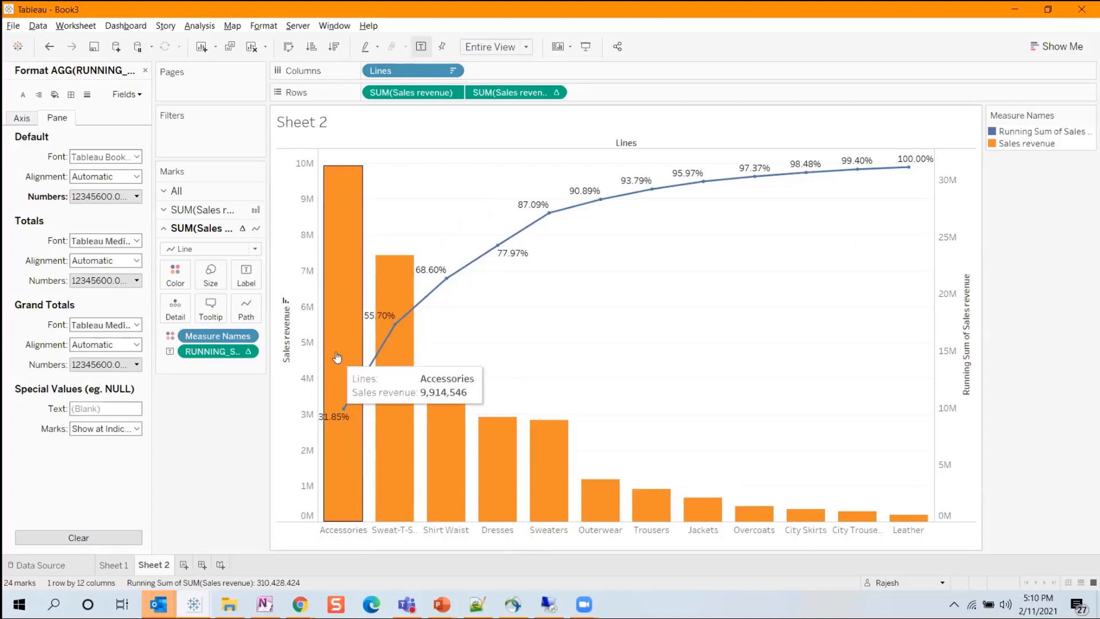
mouse_move(344, 426)
mouse_move(356, 408)
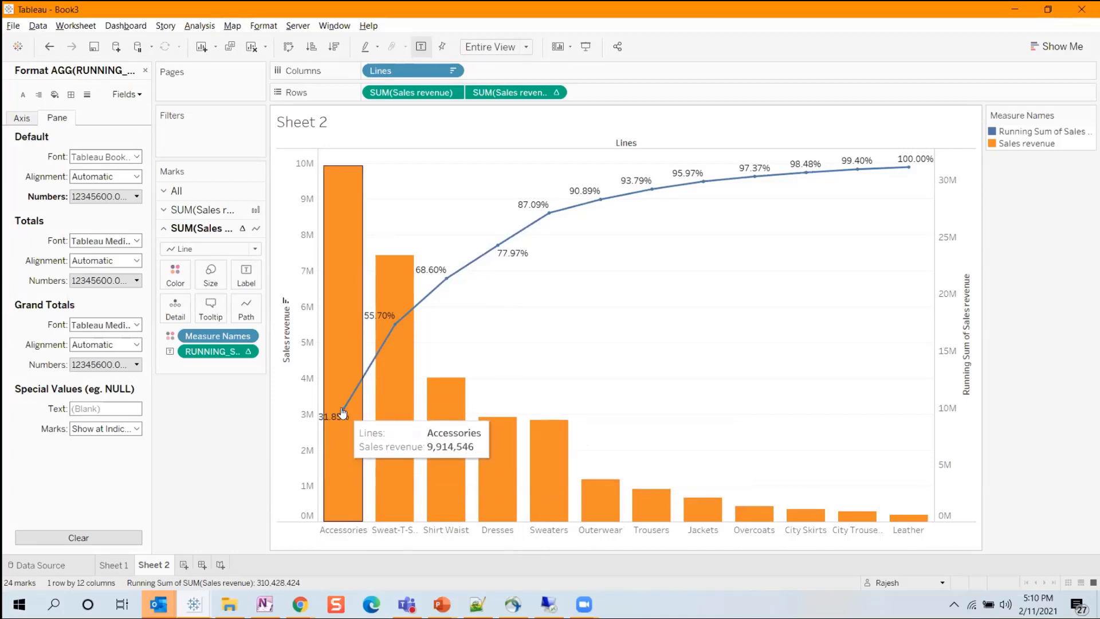
mouse_move(401, 495)
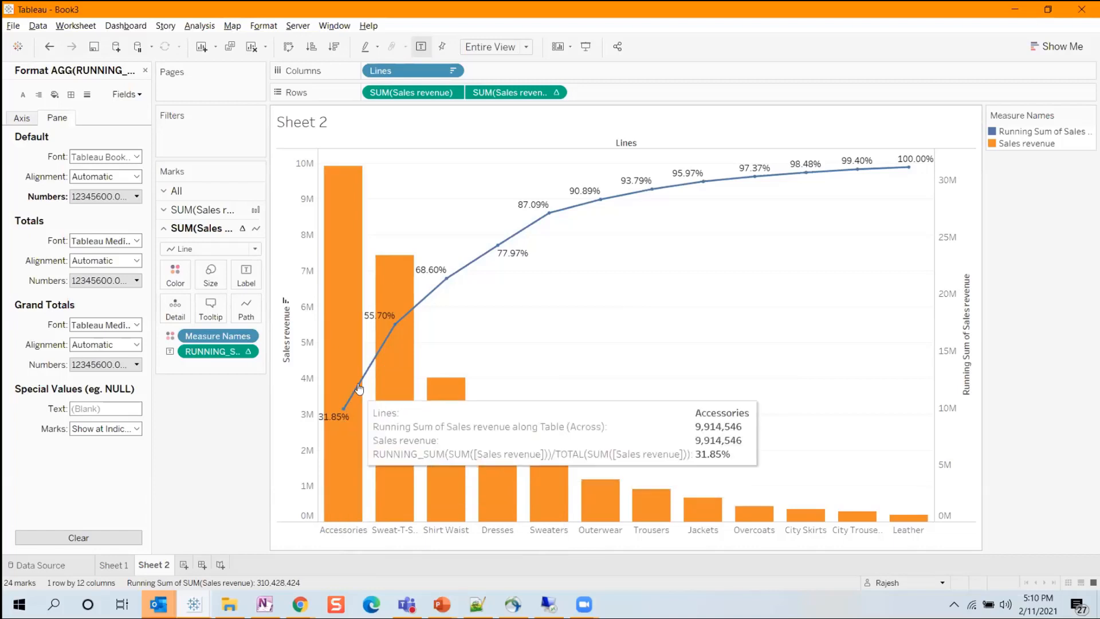
mouse_move(397, 327)
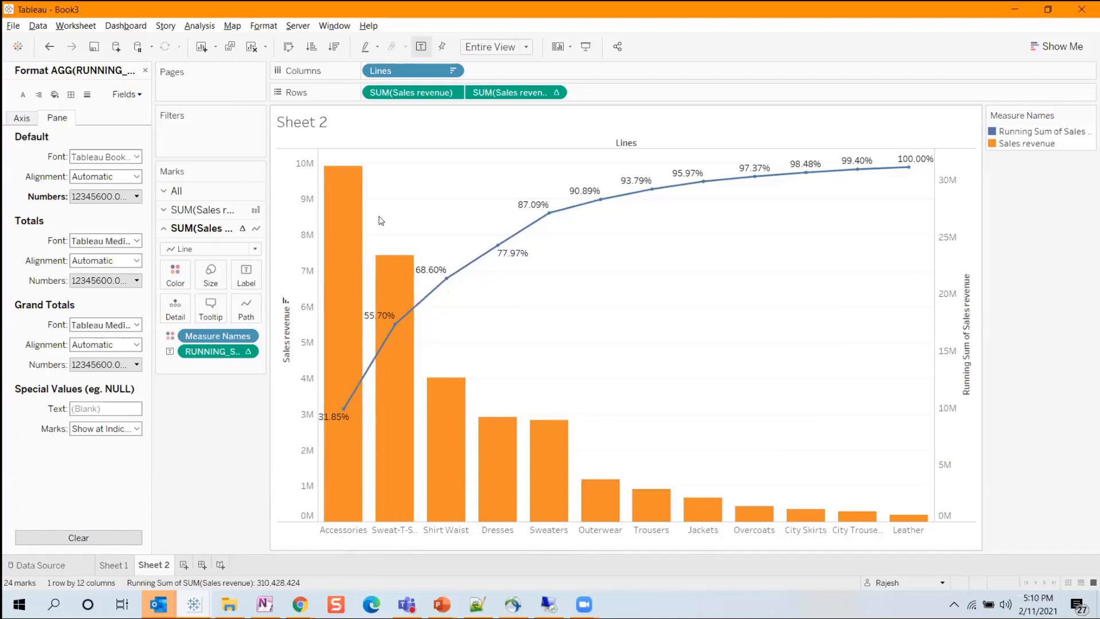
drag(333, 149, 522, 546)
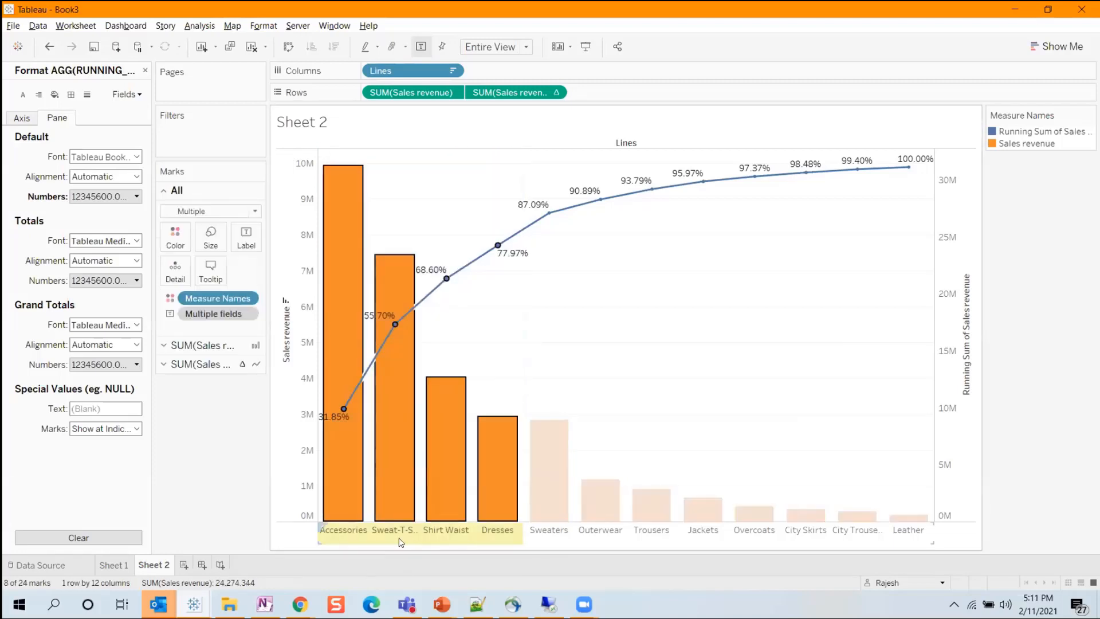
click(741, 255)
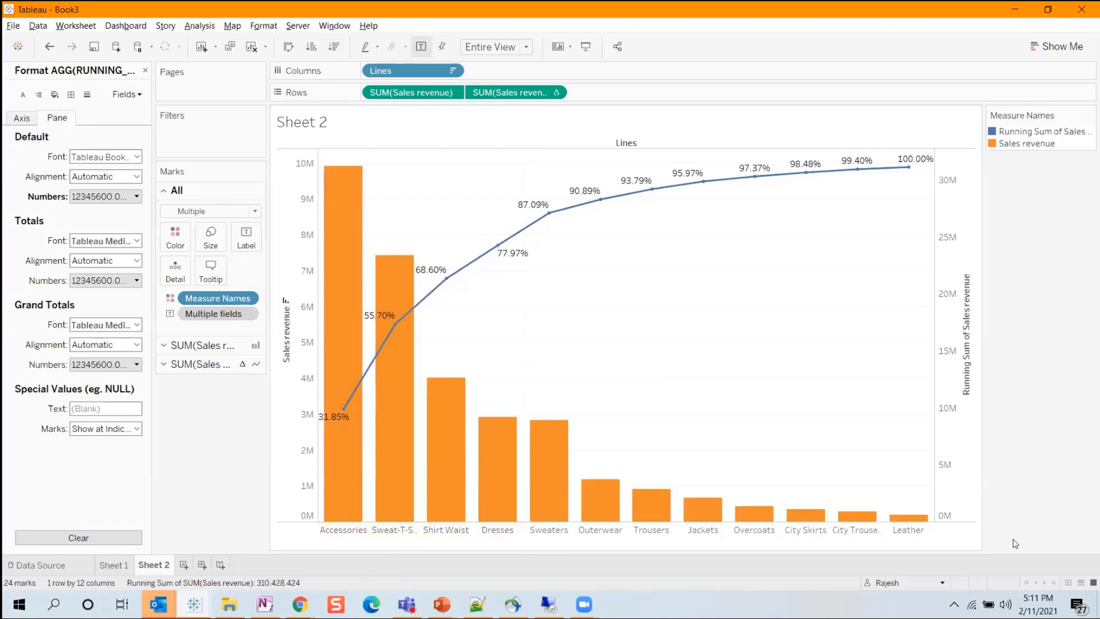
Switch to the Web Intelligence report and review the data assigned to the Pareto chart's axes without changing it.
key(alt+Tab)
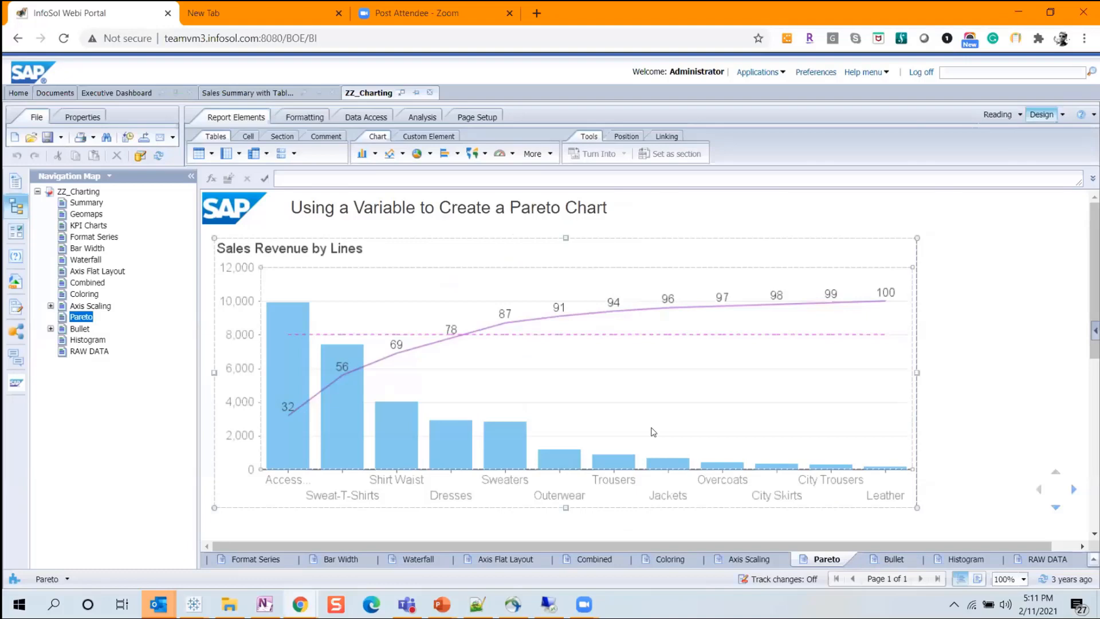
right_click(665, 371)
click(633, 354)
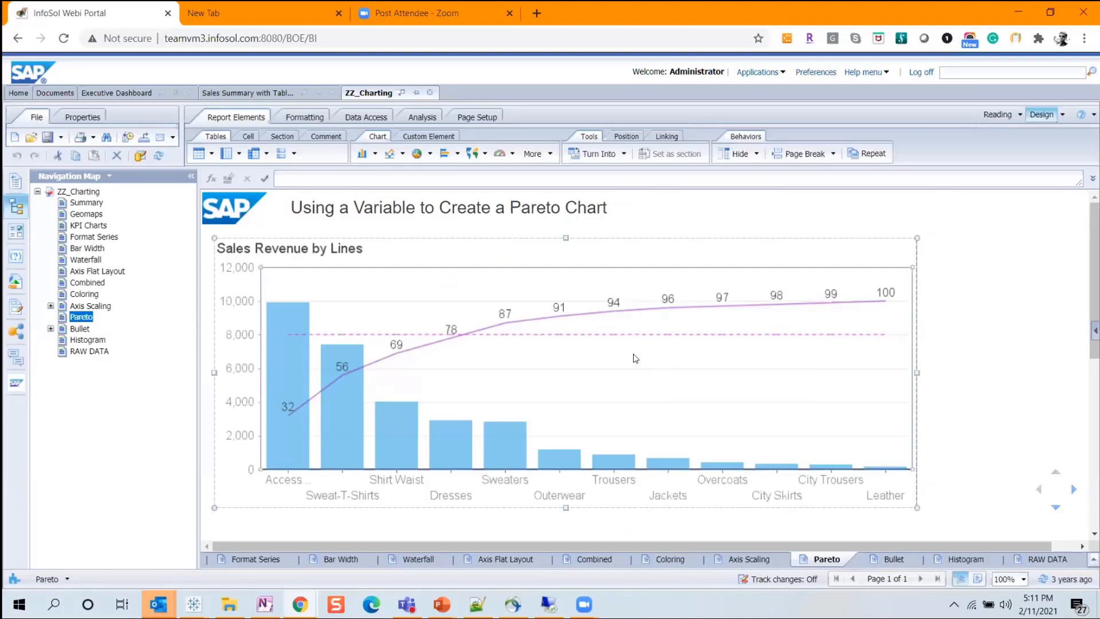
right_click(634, 354)
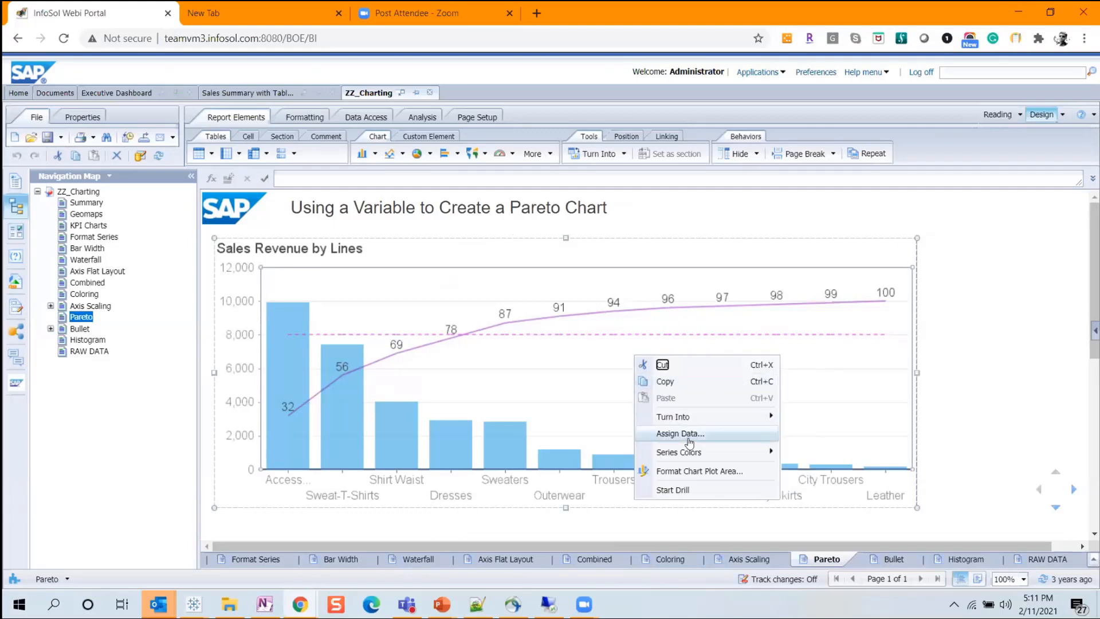
click(763, 436)
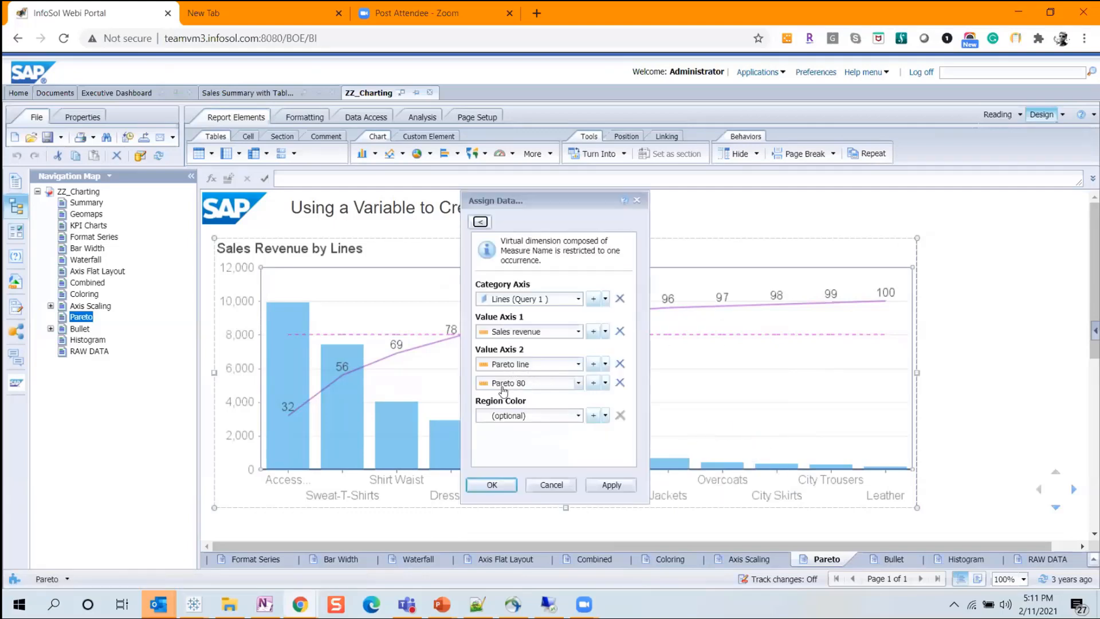
click(551, 484)
Review the formulas of the Pareto 80 and Pareto line variables, closing each definition without changes.
click(15, 281)
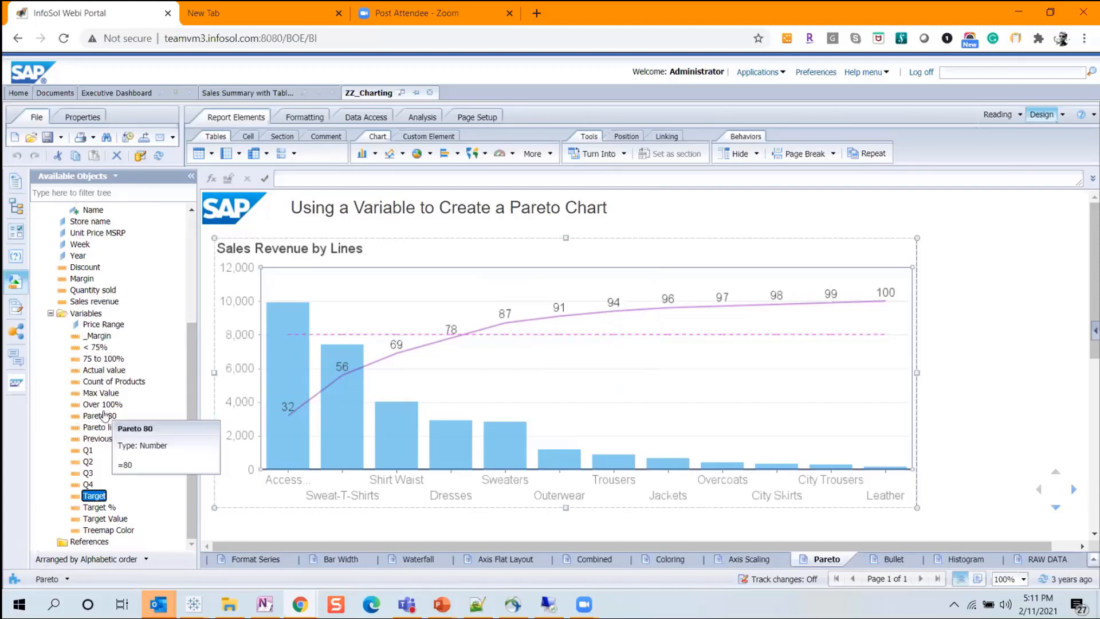
click(110, 416)
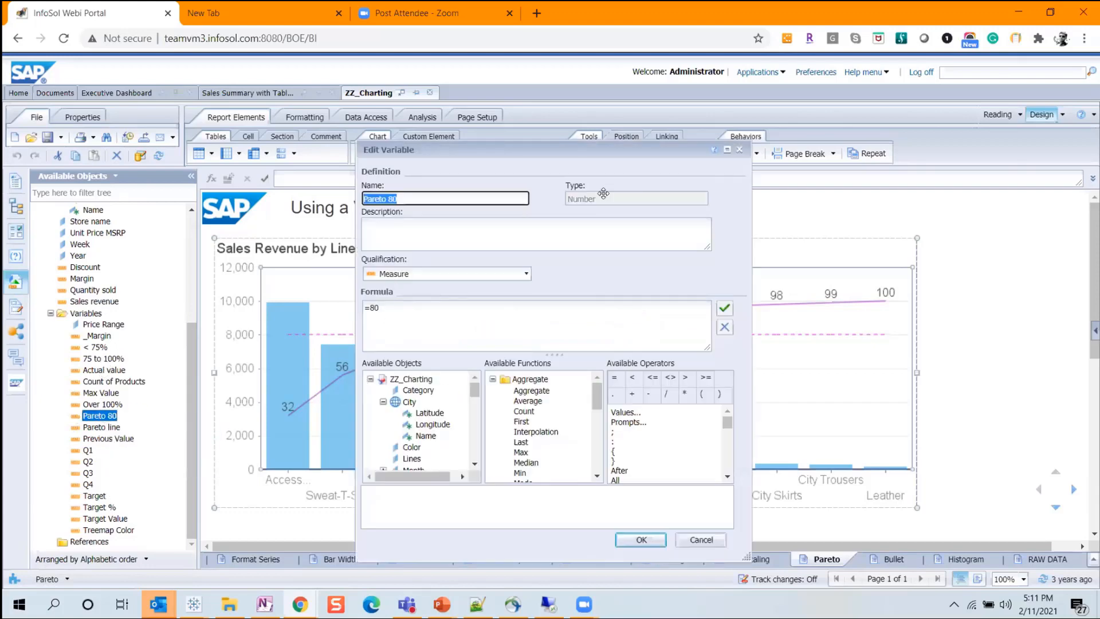
click(739, 150)
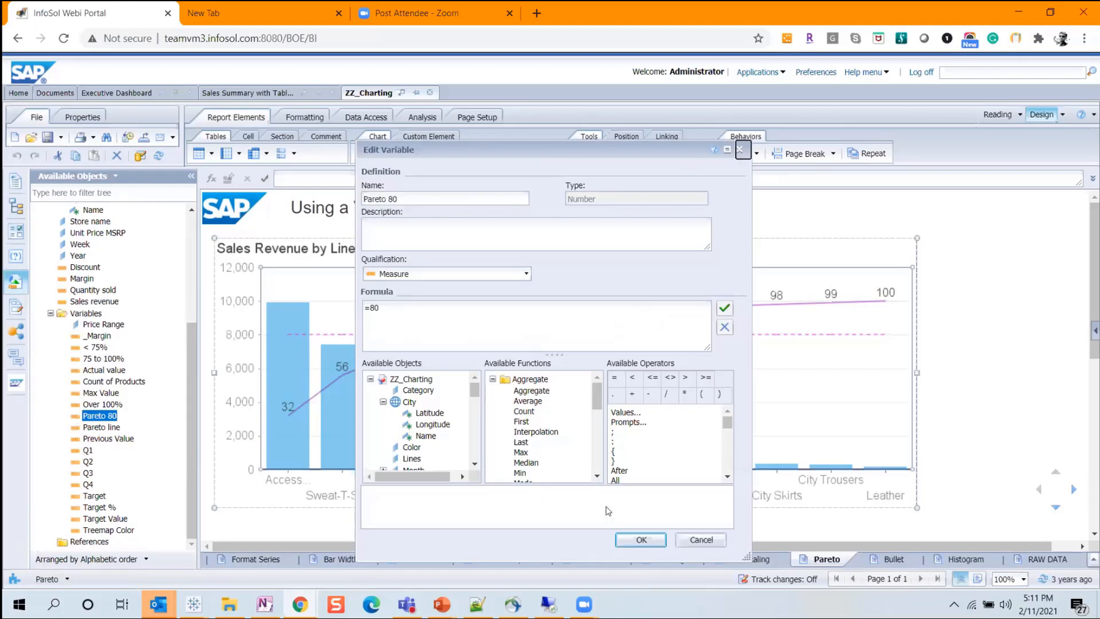
click(685, 540)
double_click(109, 427)
click(439, 335)
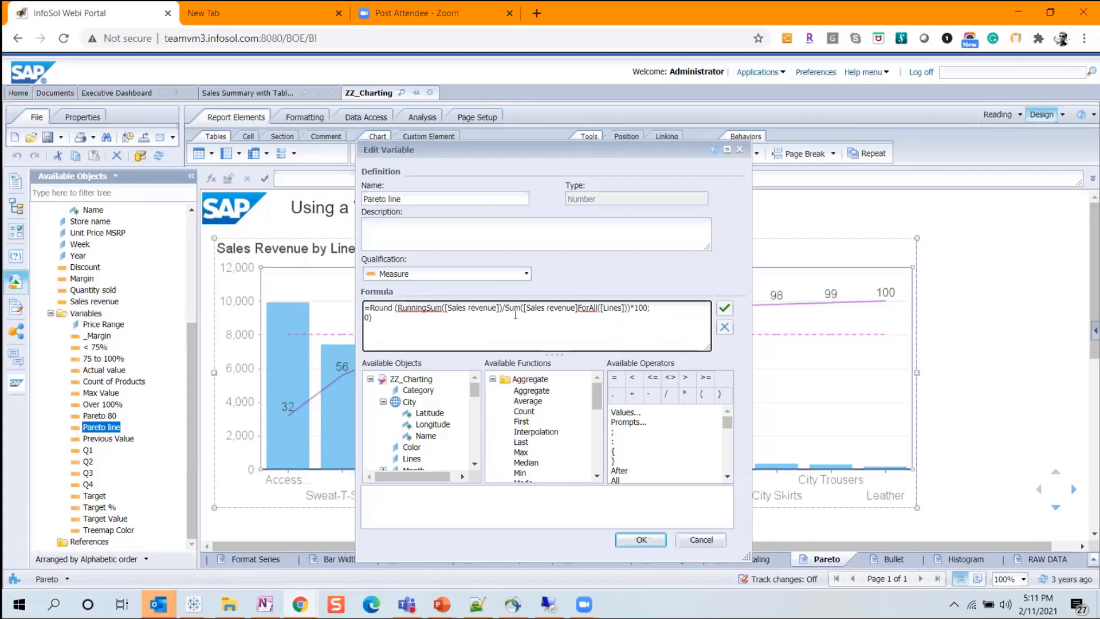
click(700, 539)
Add a new worksheet in Tableau and look once more at the Web Intelligence Pareto chart before returning to it.
key(alt+Tab)
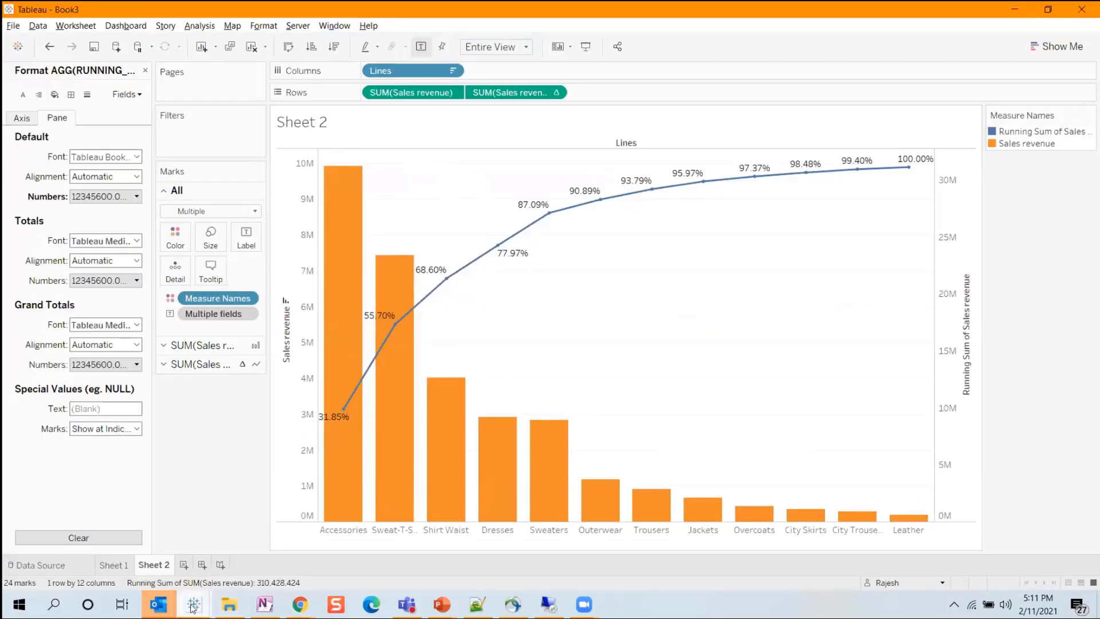
click(184, 565)
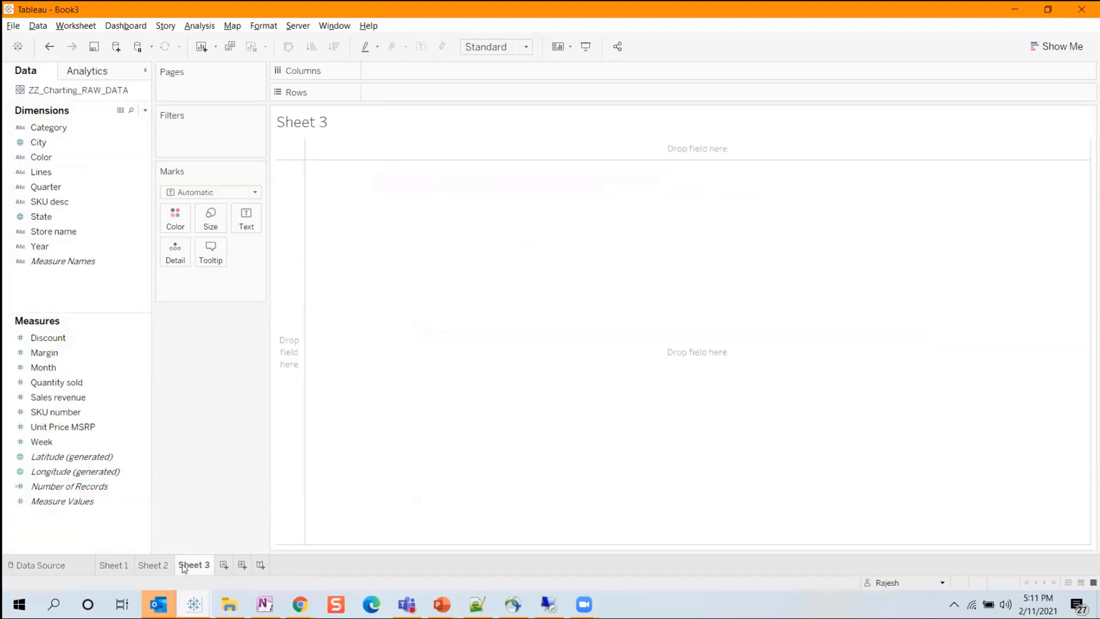
click(300, 604)
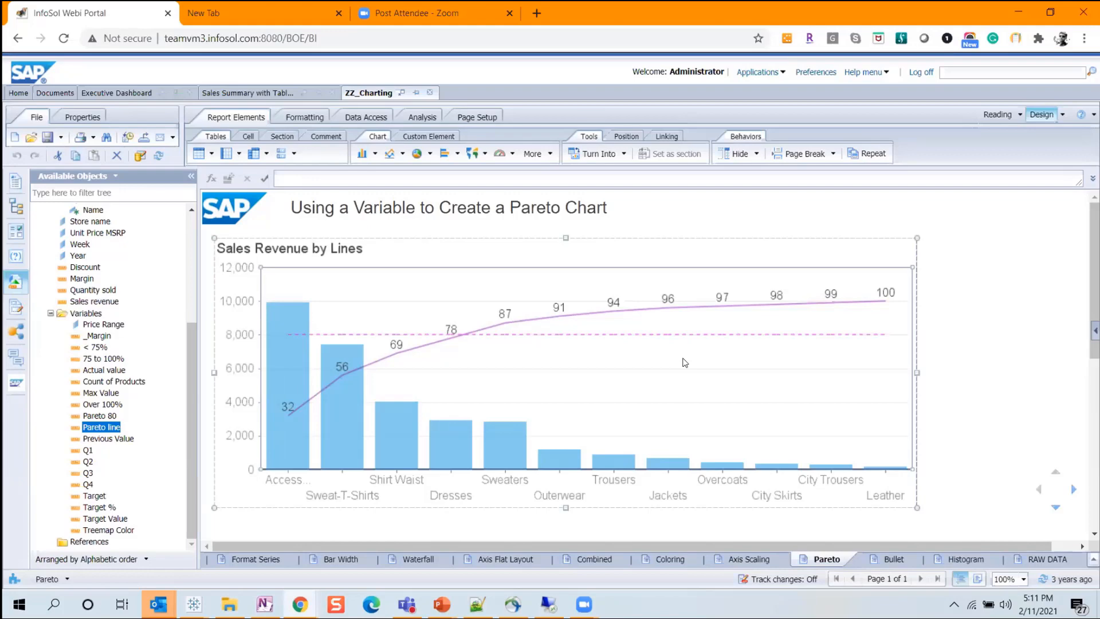
key(alt+Tab)
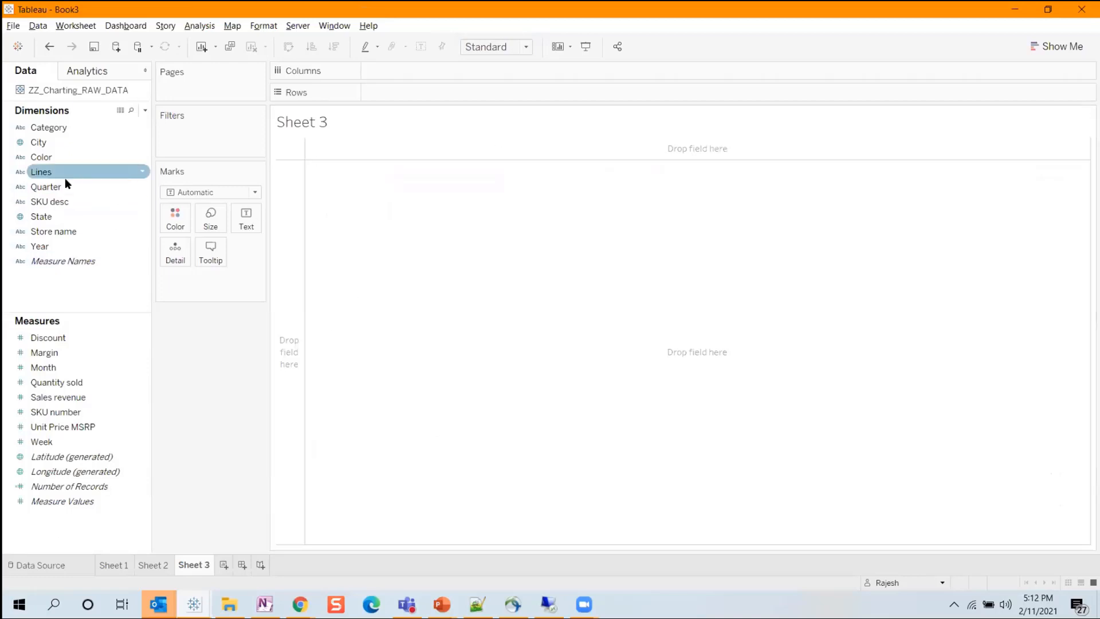
Build a treemap with Category as the text label and Sales revenue as the size on the new sheet.
click(53, 129)
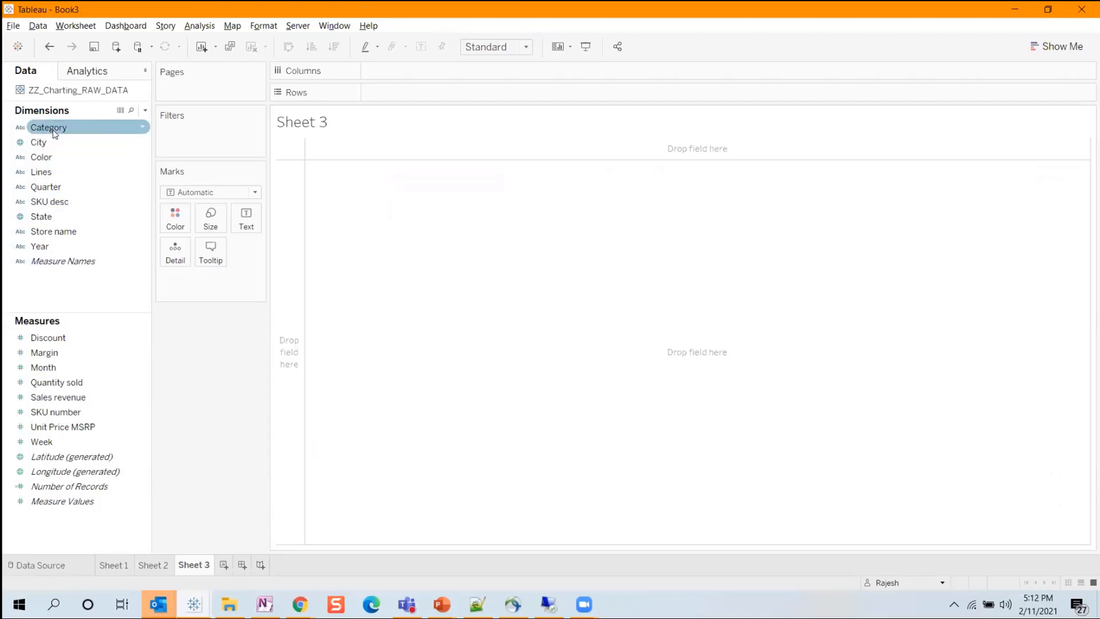
drag(53, 130, 252, 223)
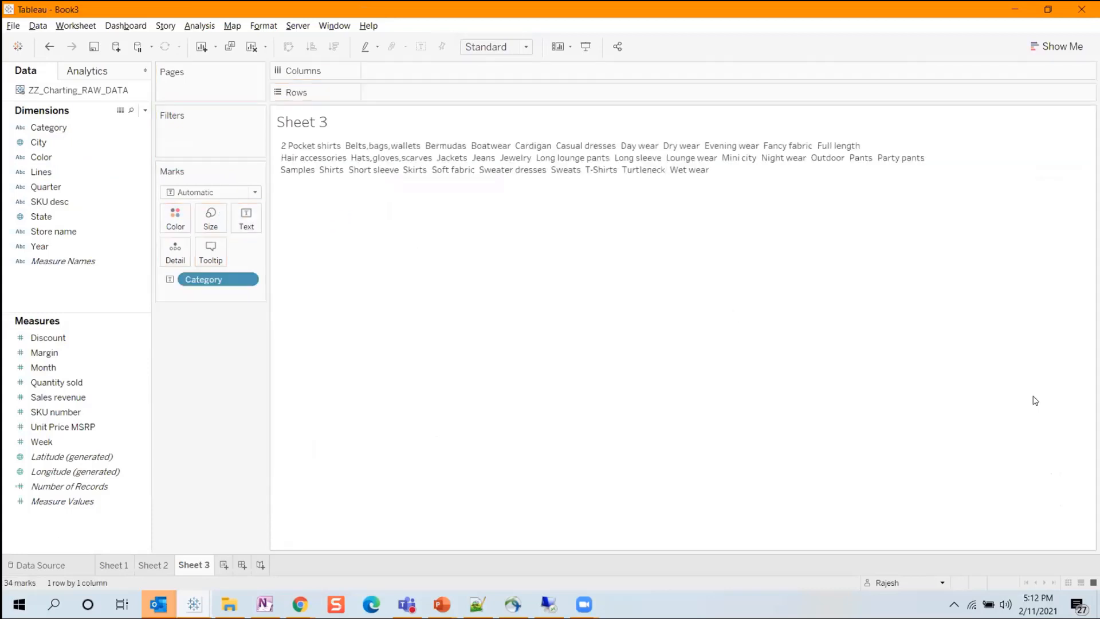
click(67, 383)
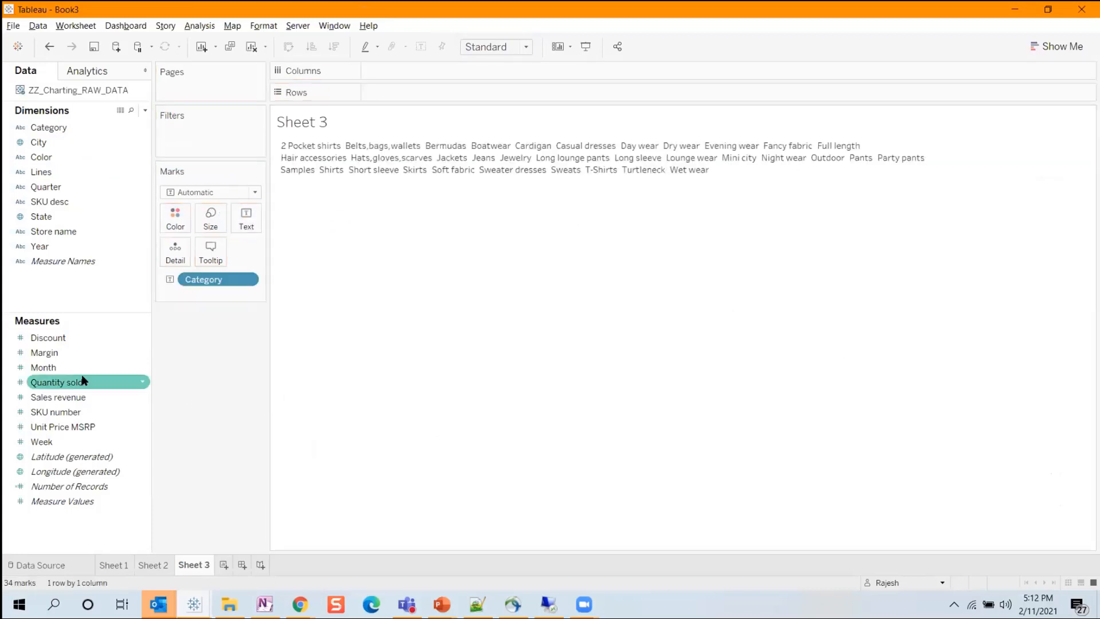
click(60, 397)
drag(60, 397, 211, 221)
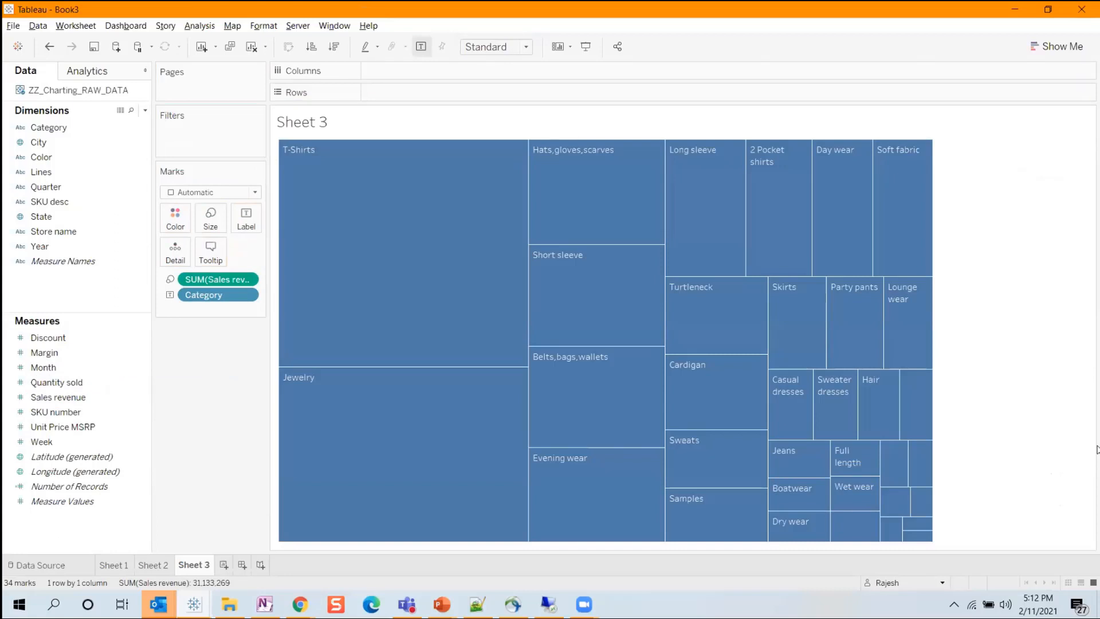
mouse_move(575, 484)
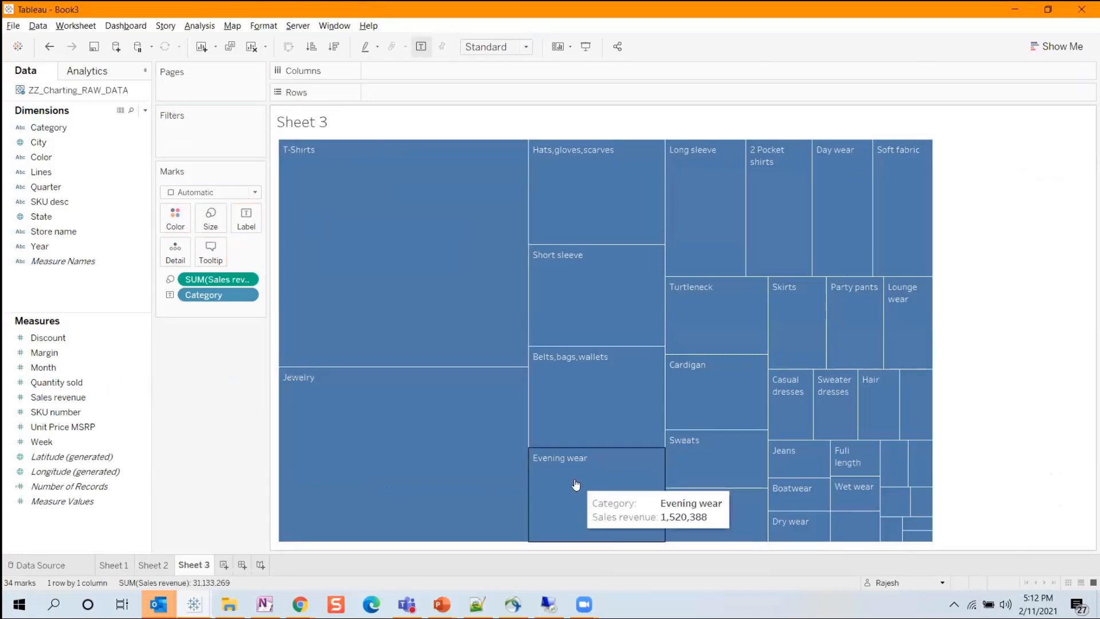
mouse_move(472, 383)
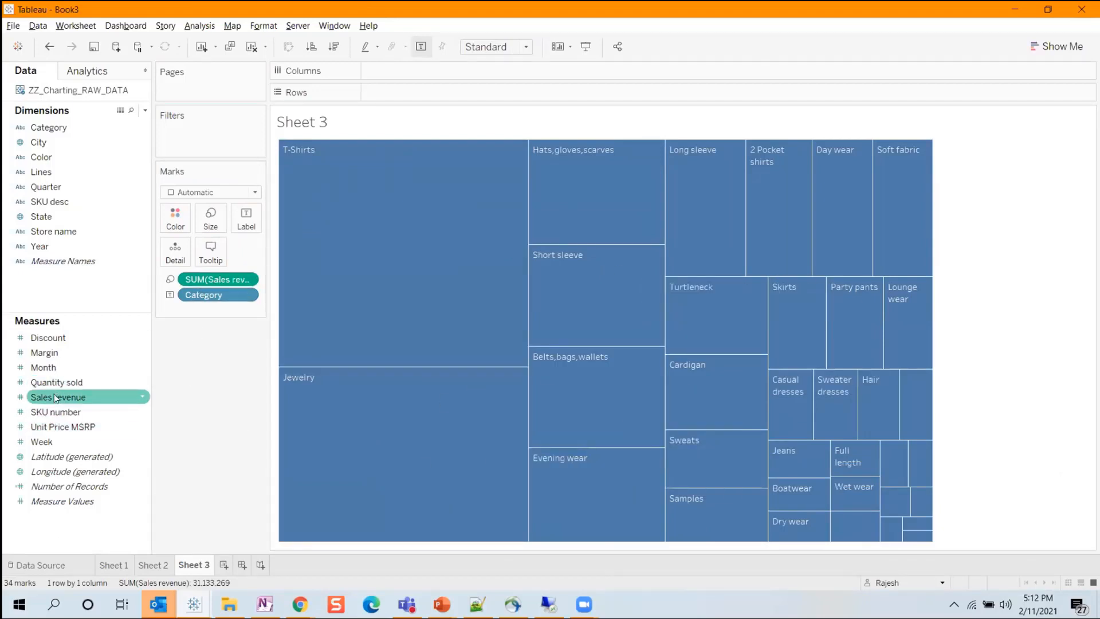
Color the Category treemap by Sales revenue and change its mark type to Text to make a word cloud.
drag(50, 395, 175, 217)
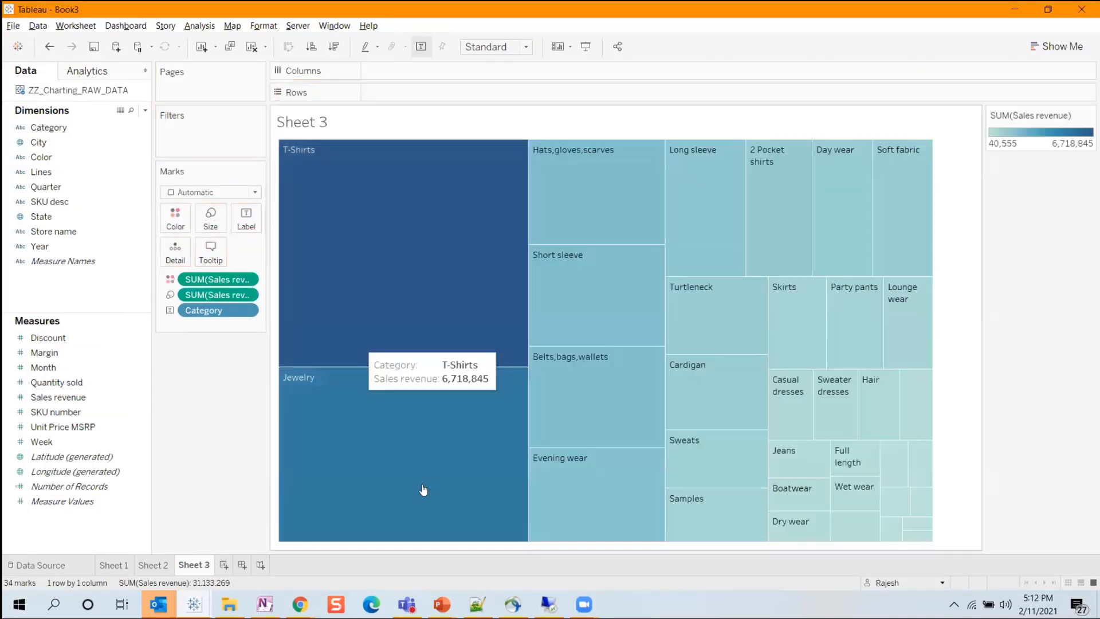
click(191, 193)
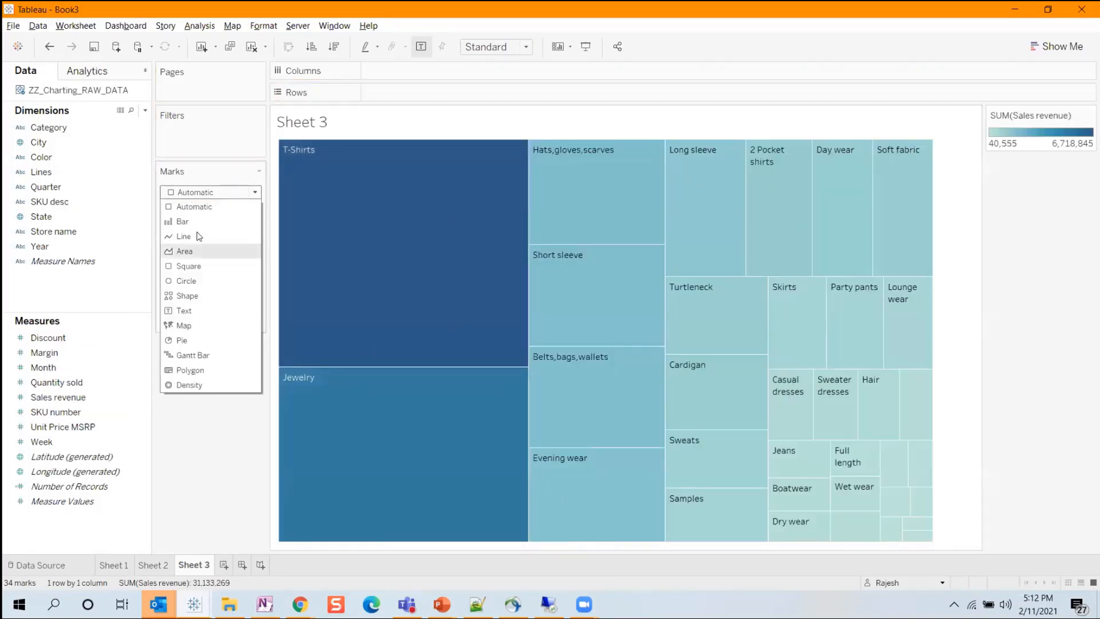
click(184, 310)
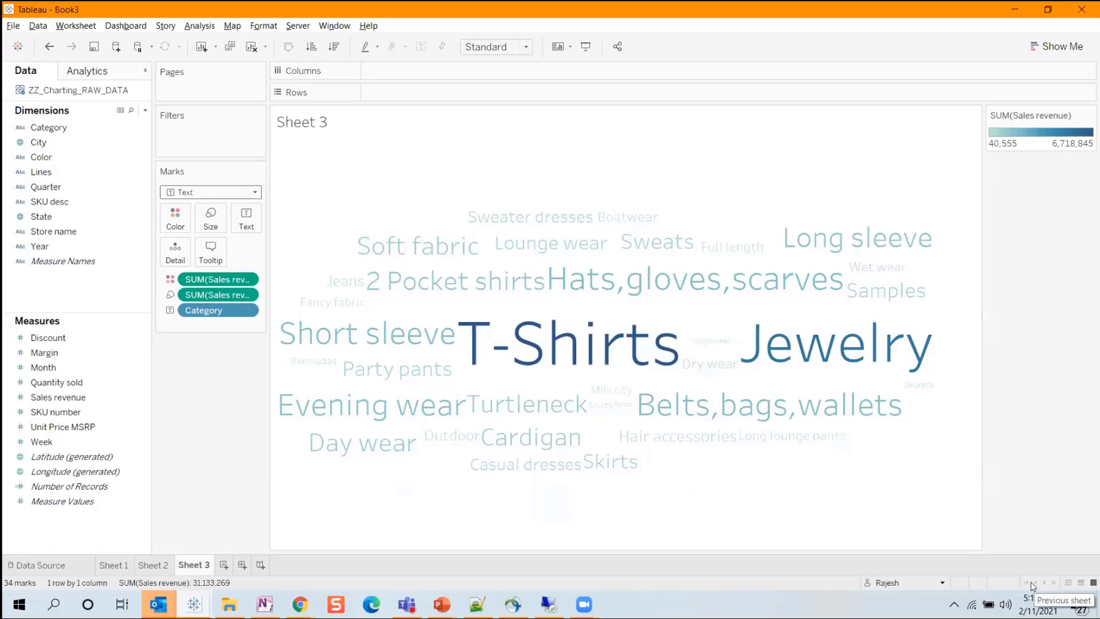
mouse_move(493, 346)
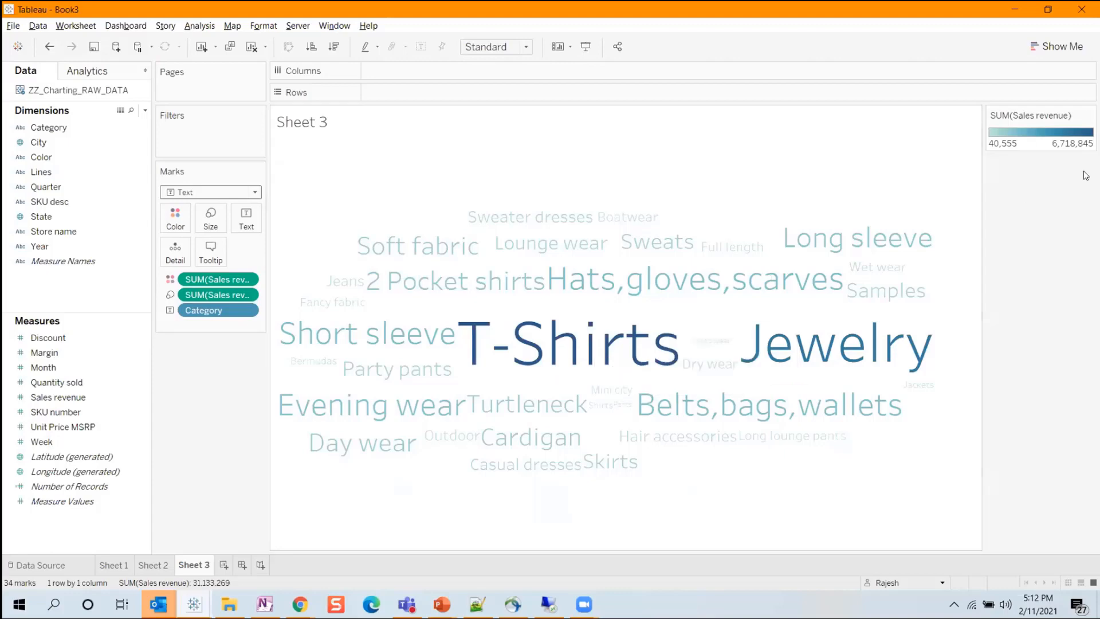
Apply the Red-Green-Gold Diverging palette with stepped color in 5 steps to the word cloud's Sales revenue colors.
click(1088, 116)
click(1031, 129)
click(543, 250)
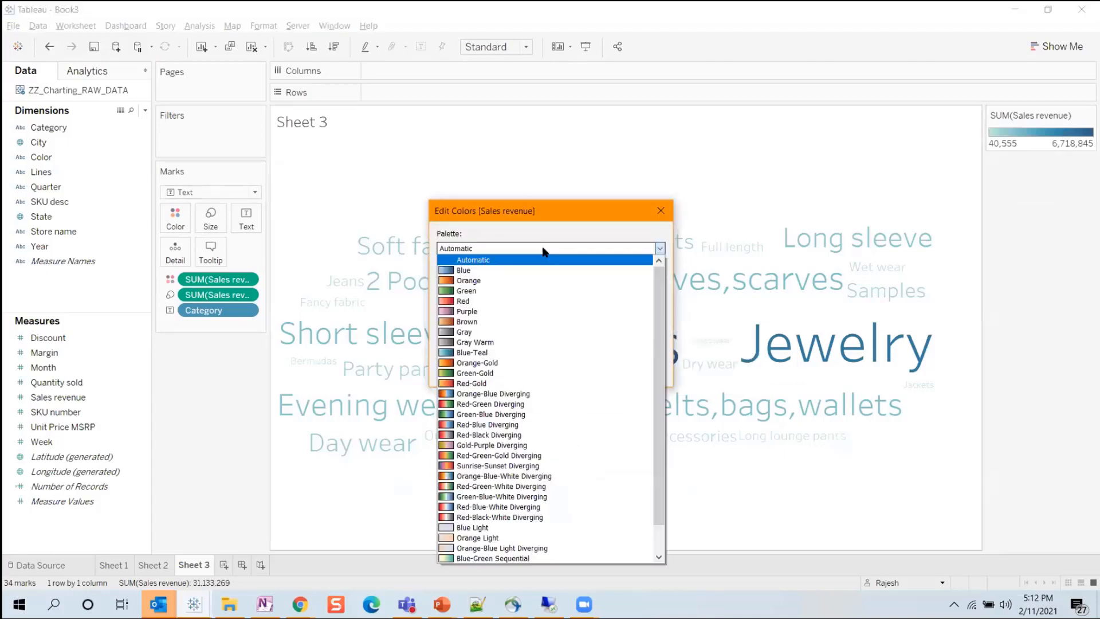
click(484, 455)
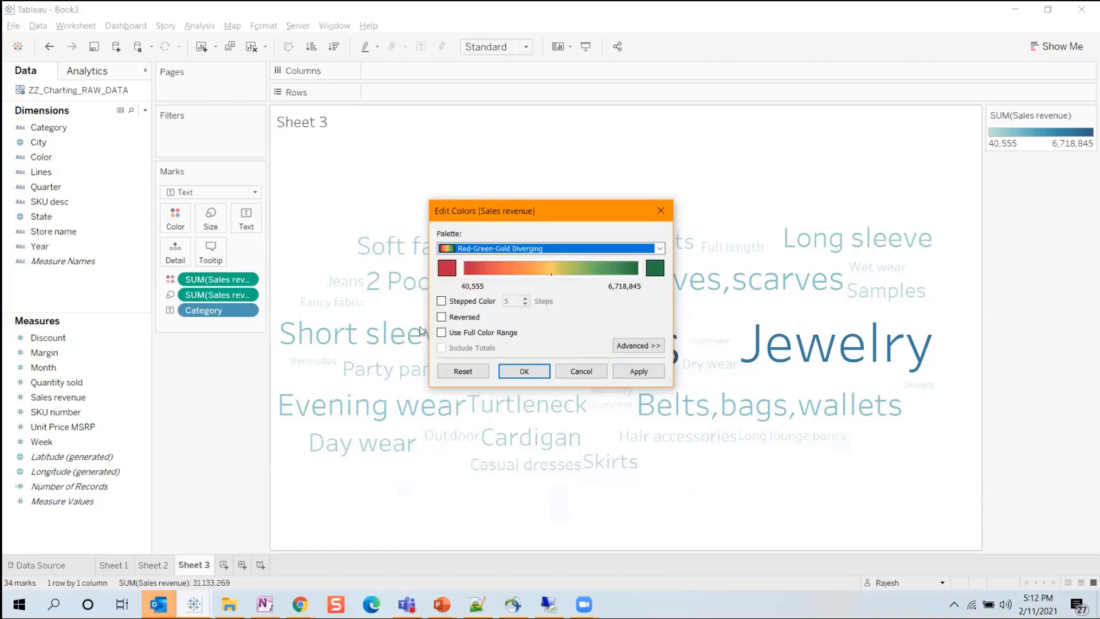
click(458, 300)
click(630, 372)
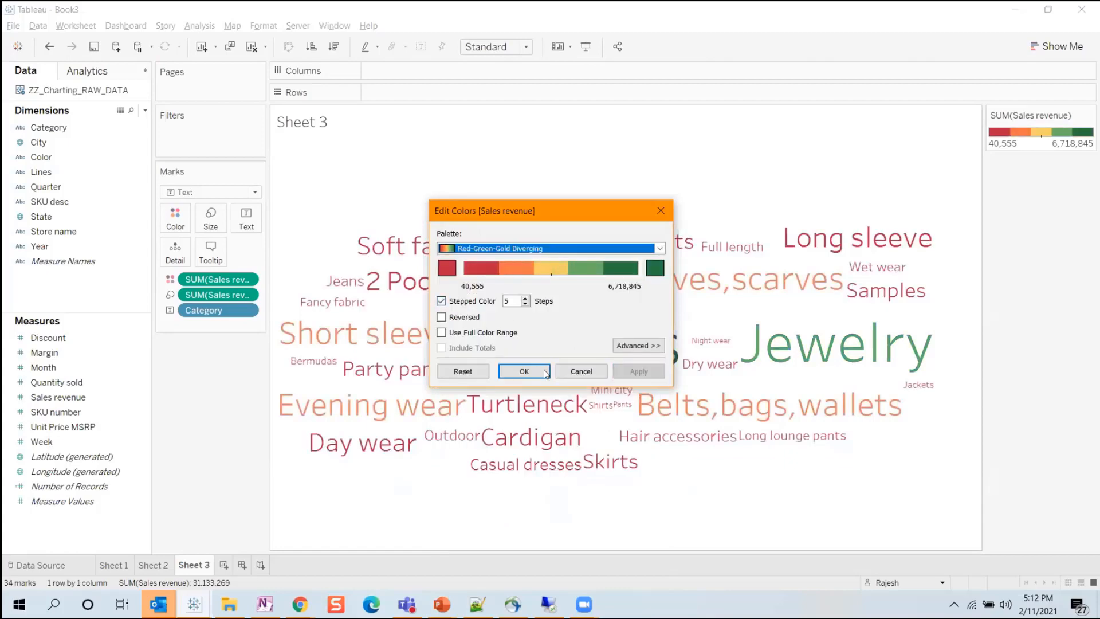
click(523, 372)
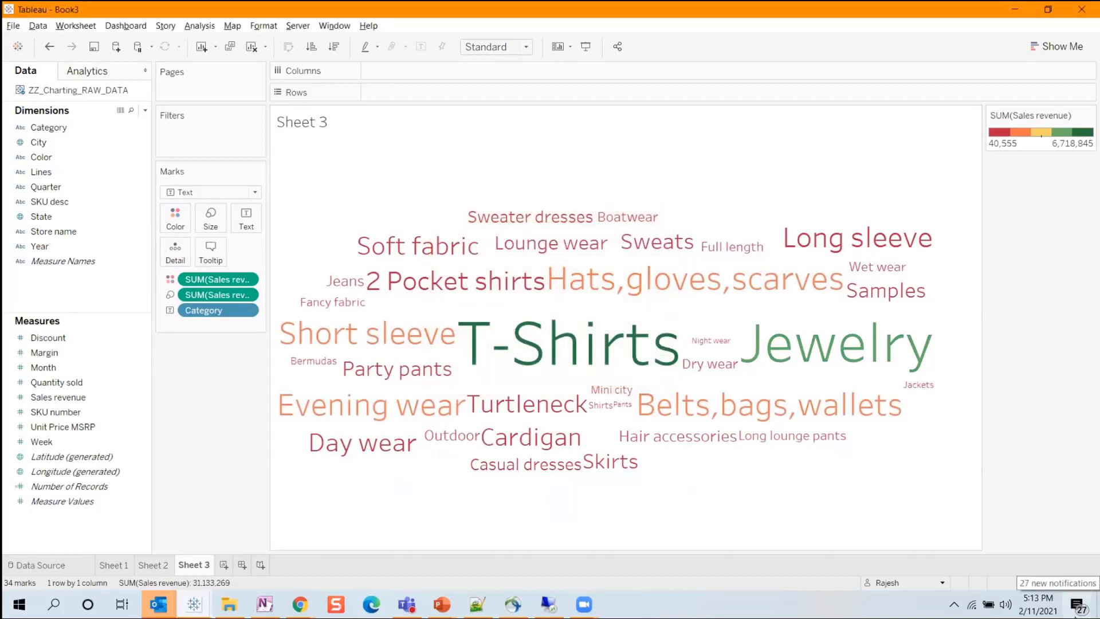
click(1063, 47)
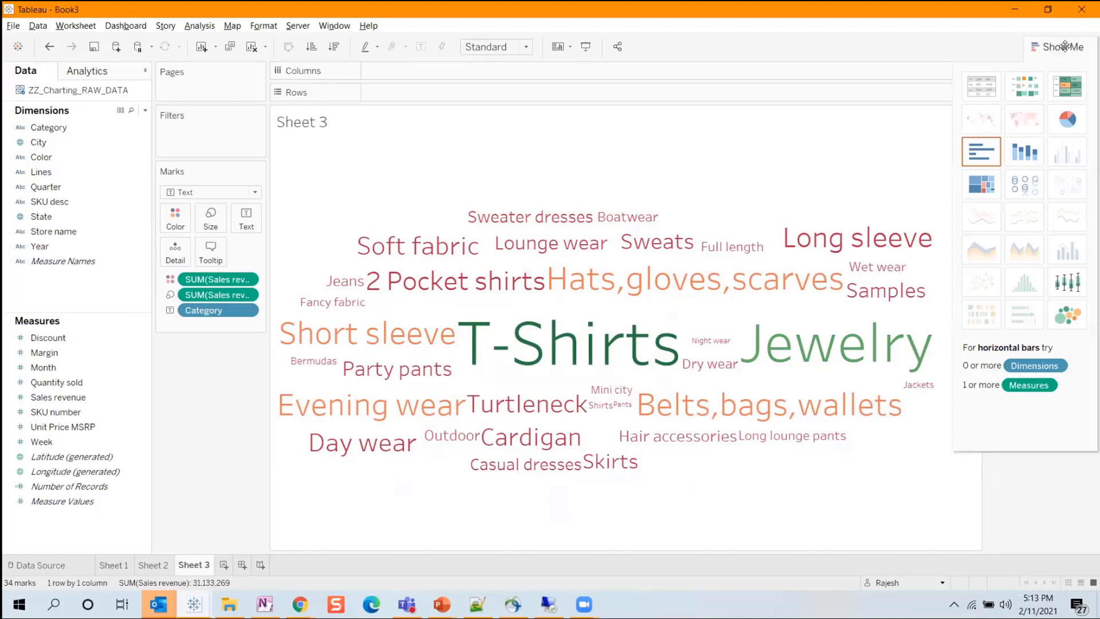
click(1063, 46)
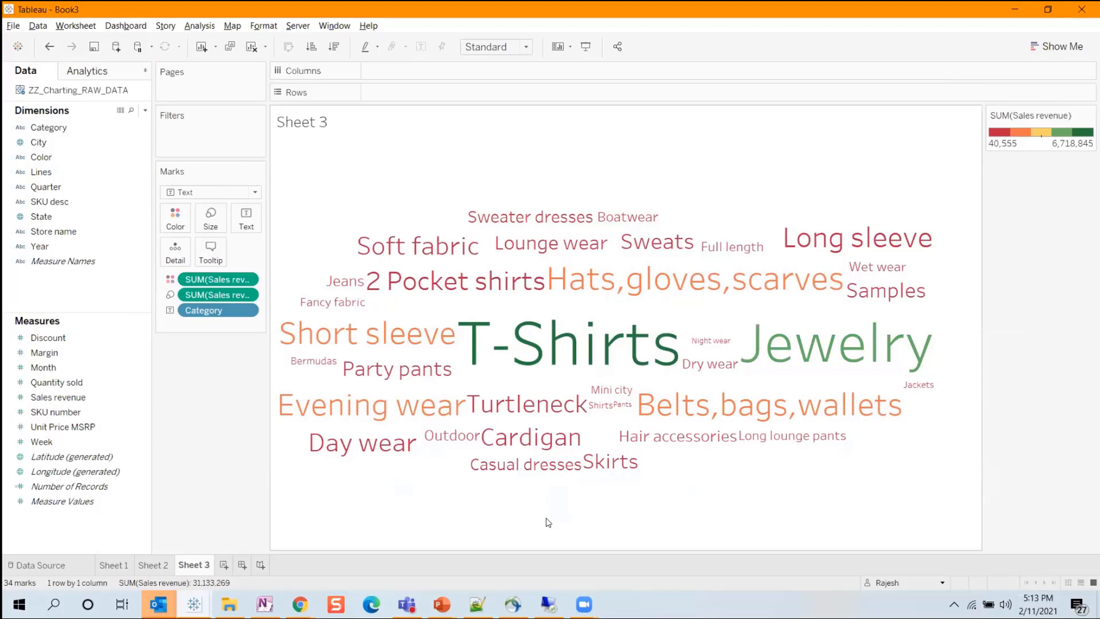
Rename Sheet 2 as Pareto and Sheet 3 as WC, and add a new worksheet.
double_click(153, 564)
text(Pare)
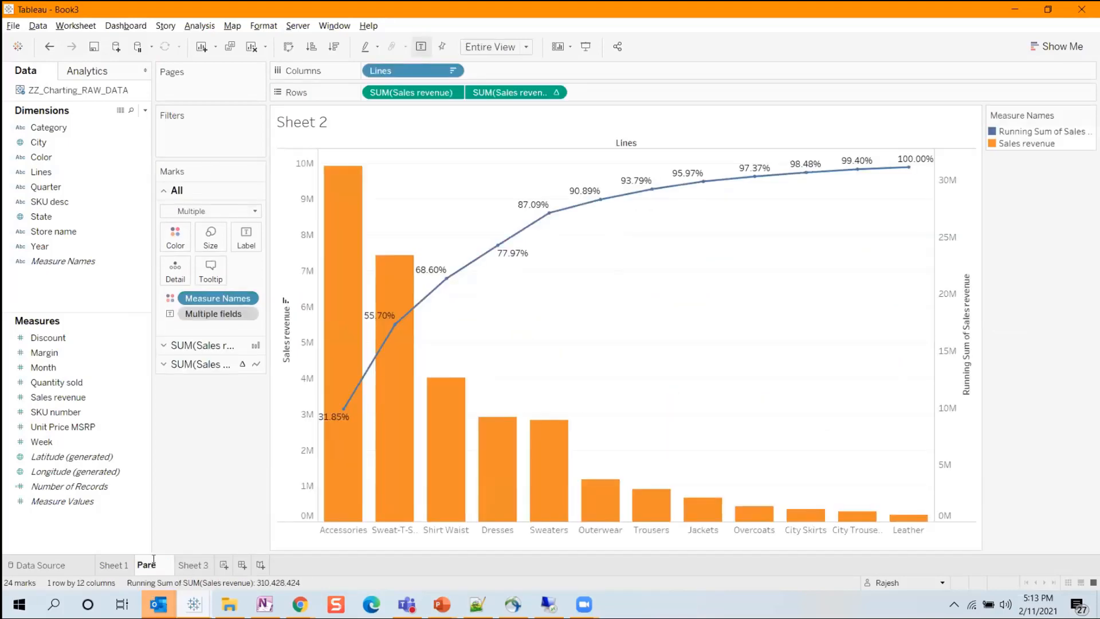
text(to)
double_click(193, 564)
text(WC)
key(Return)
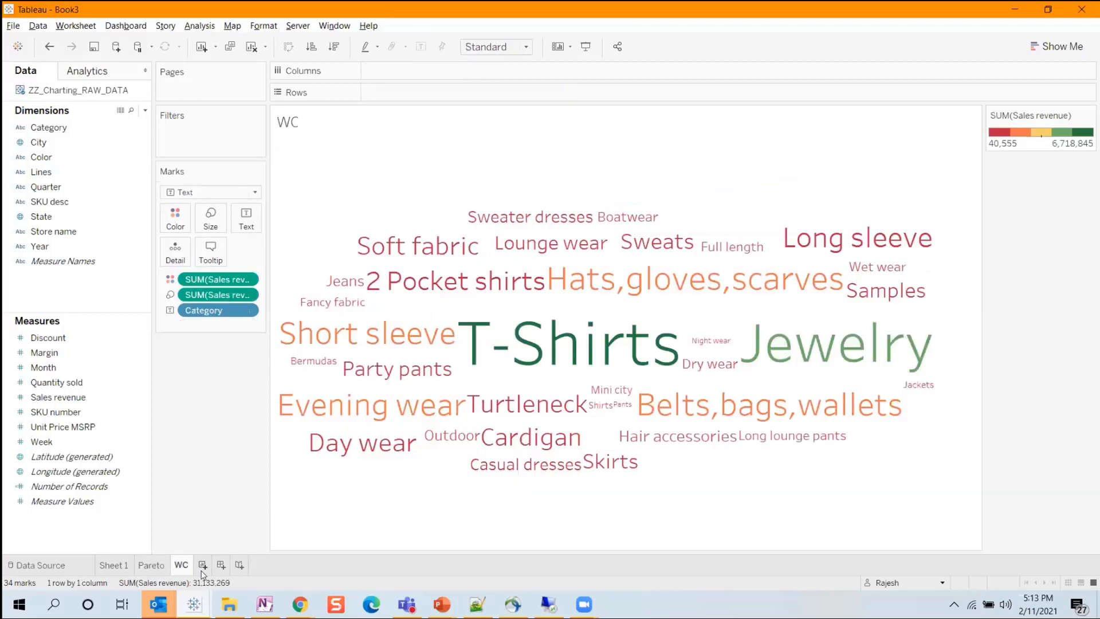
click(201, 565)
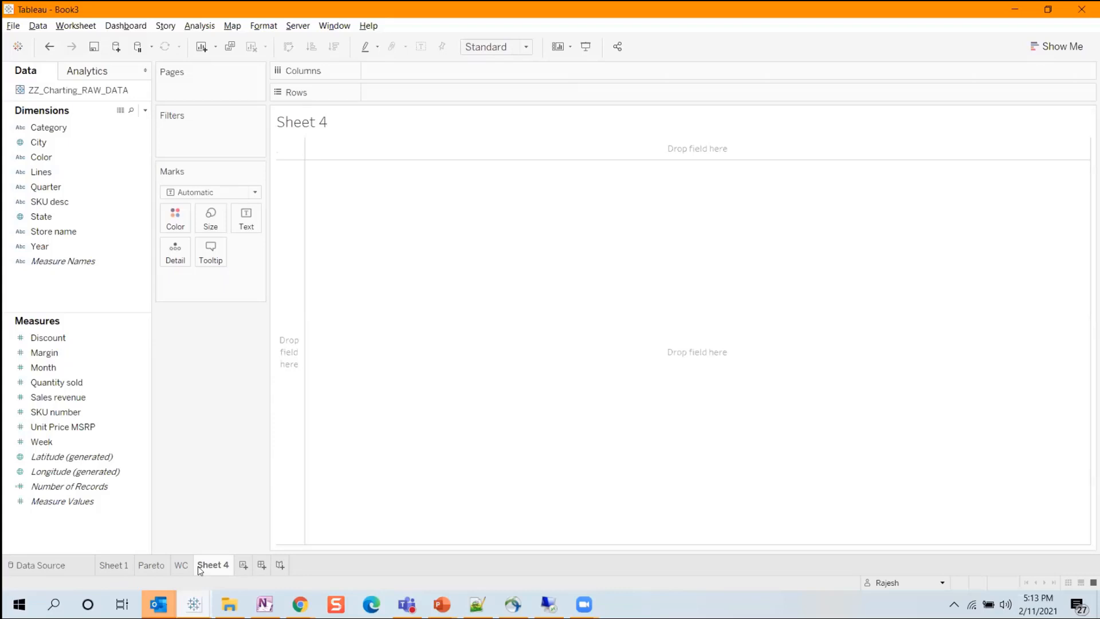
Switch to the Web Intelligence Histogram report and review the data assigned to its chart without changing it.
key(alt+Tab)
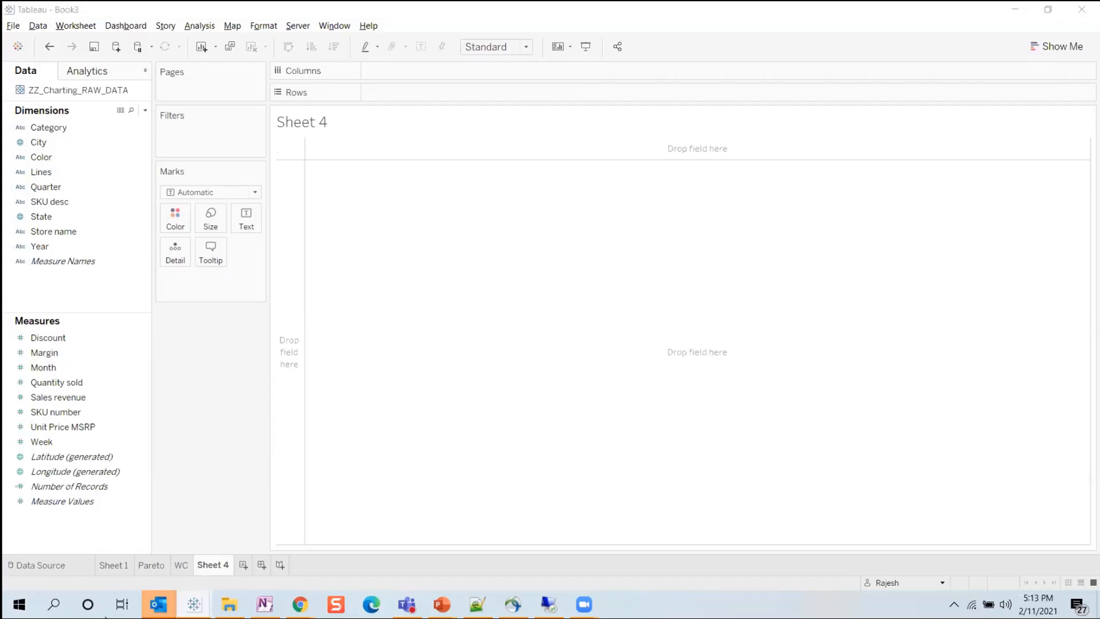
click(964, 560)
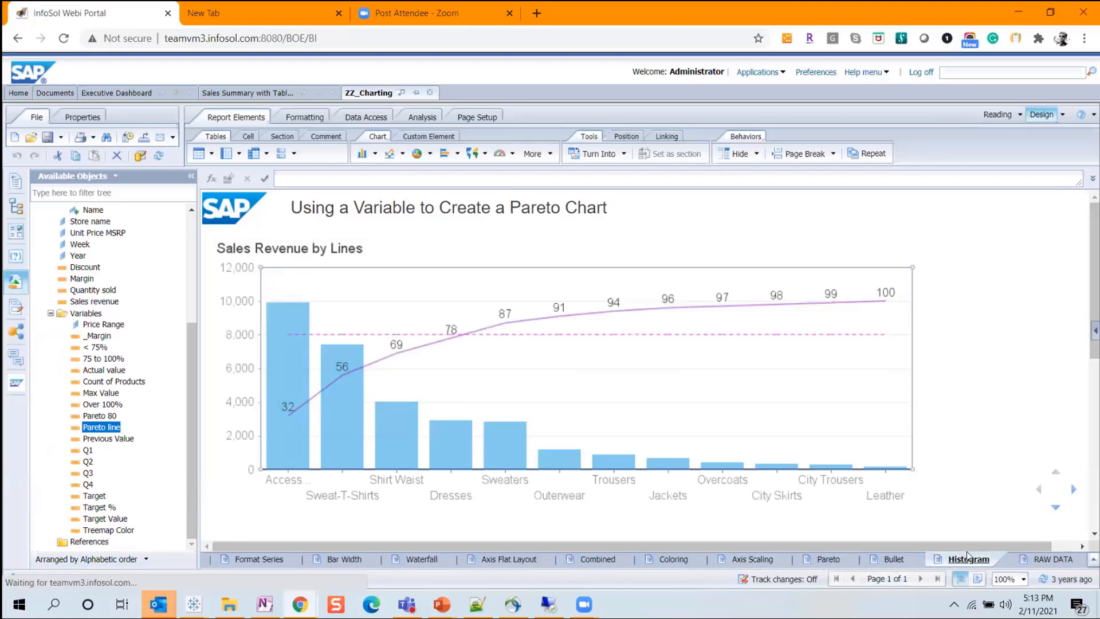
click(514, 410)
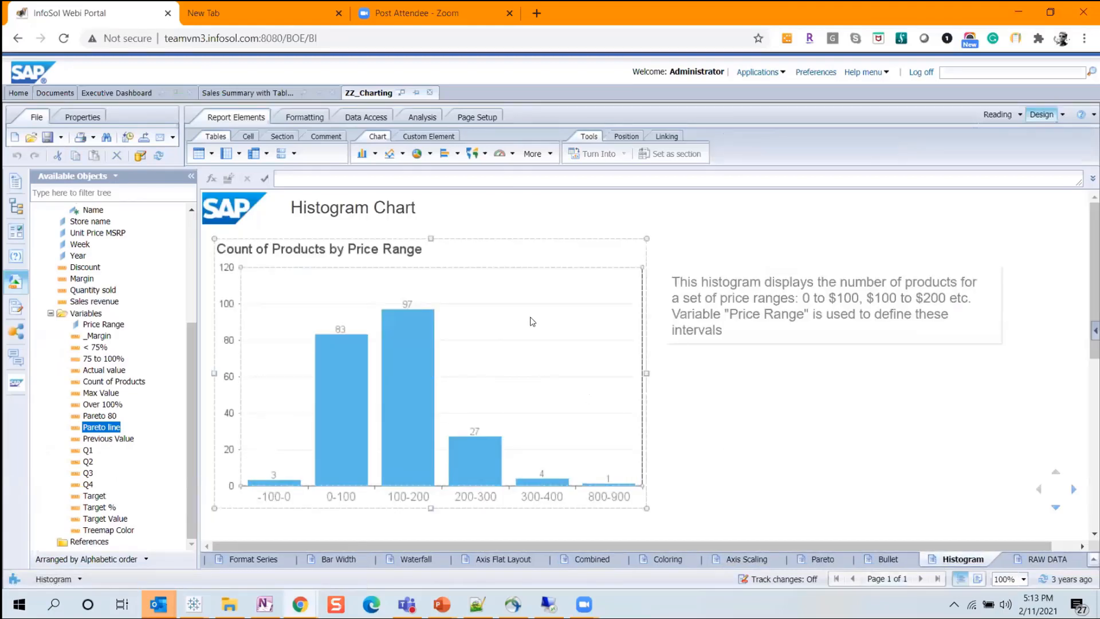
right_click(538, 286)
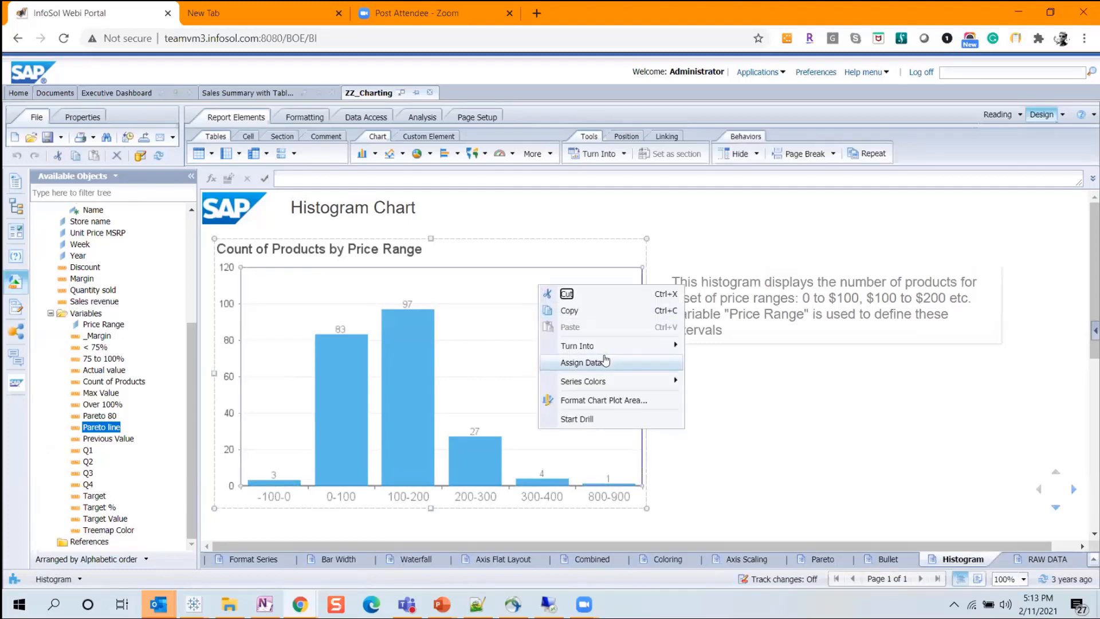
click(606, 361)
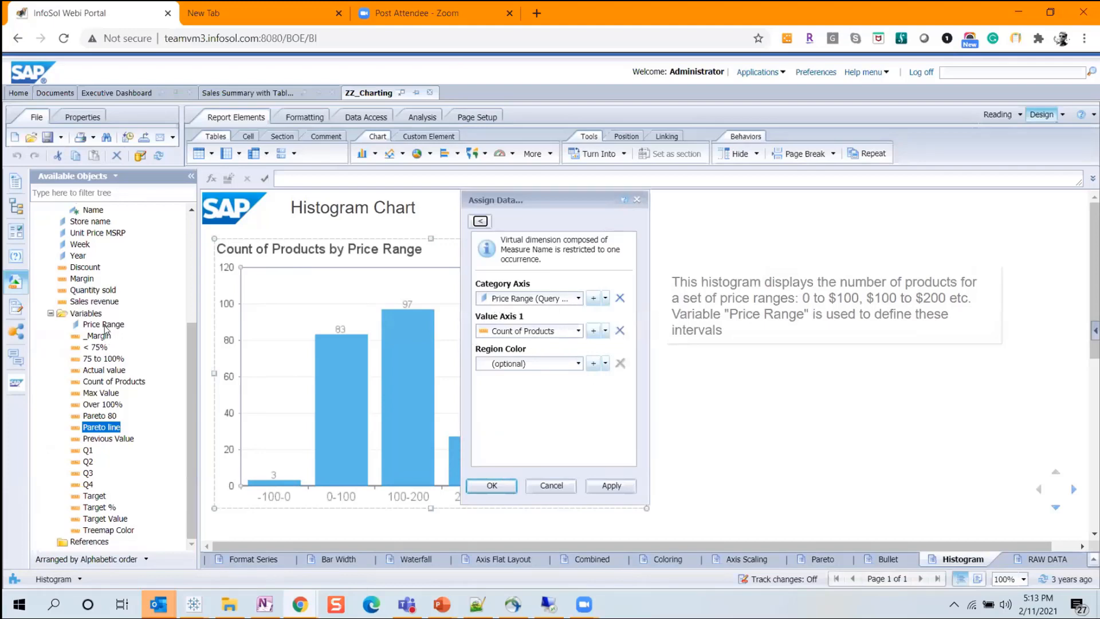
click(564, 485)
Review the formula of the Price Range variable, close it without changes and return to Tableau.
click(103, 326)
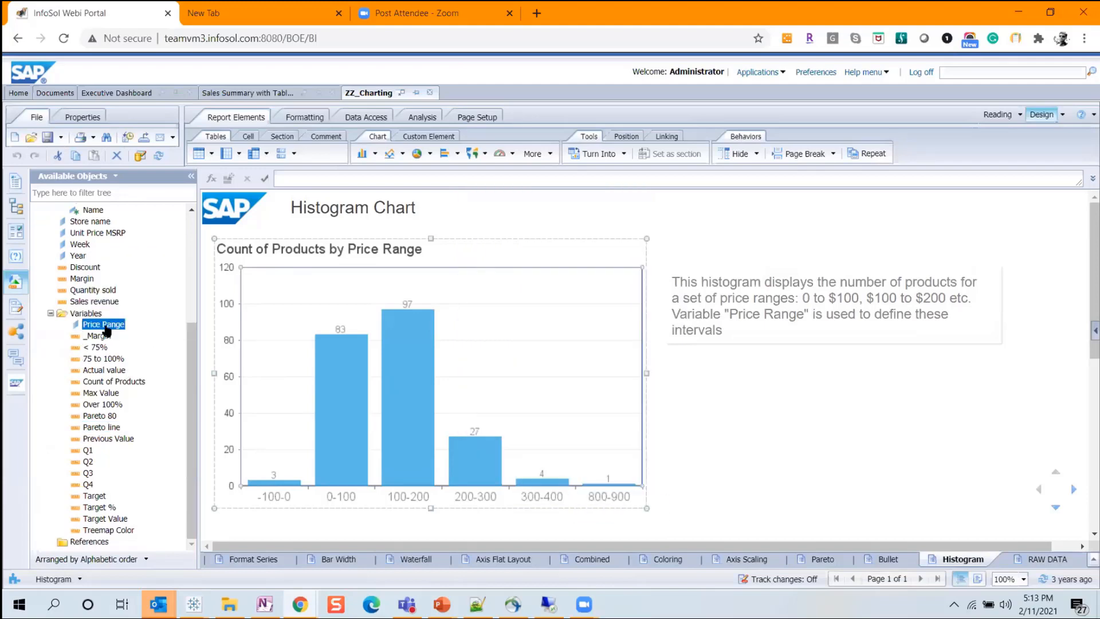
double_click(104, 324)
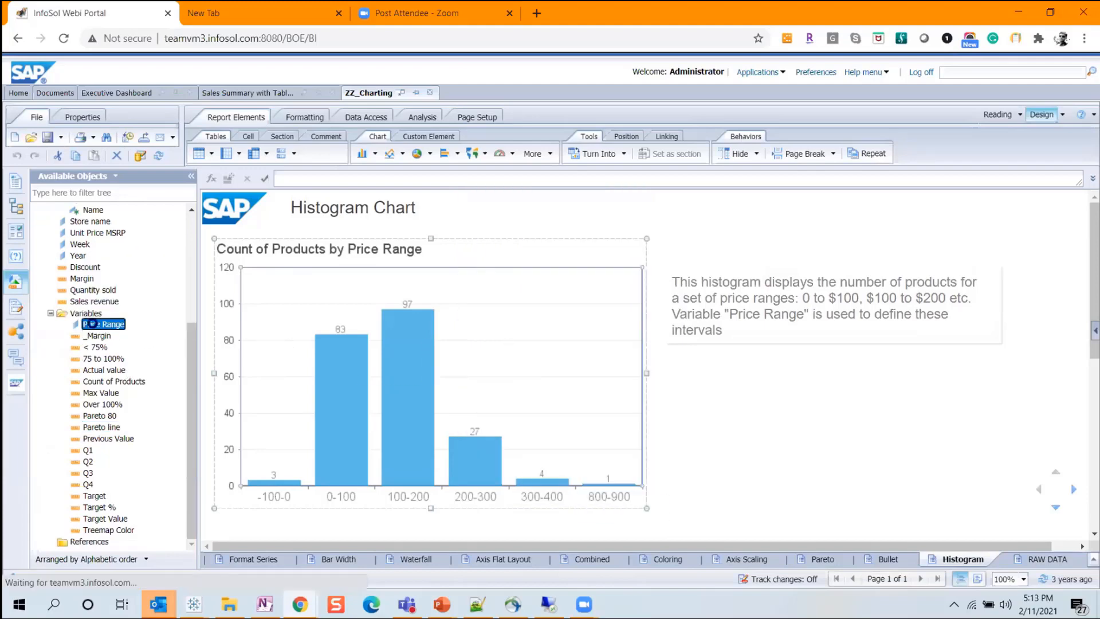
click(383, 314)
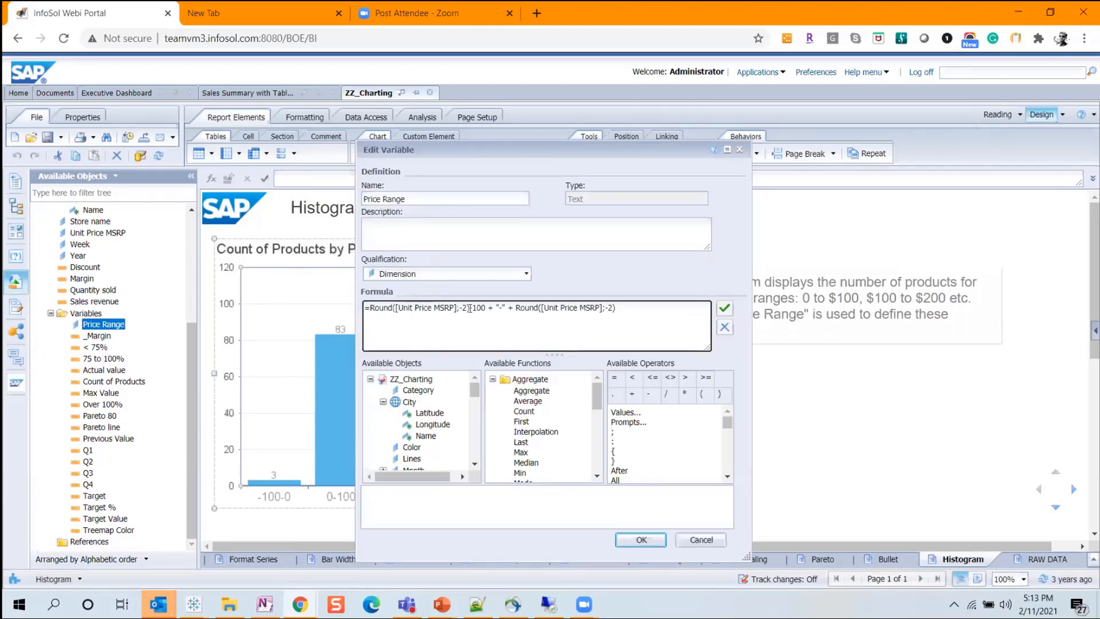
click(699, 539)
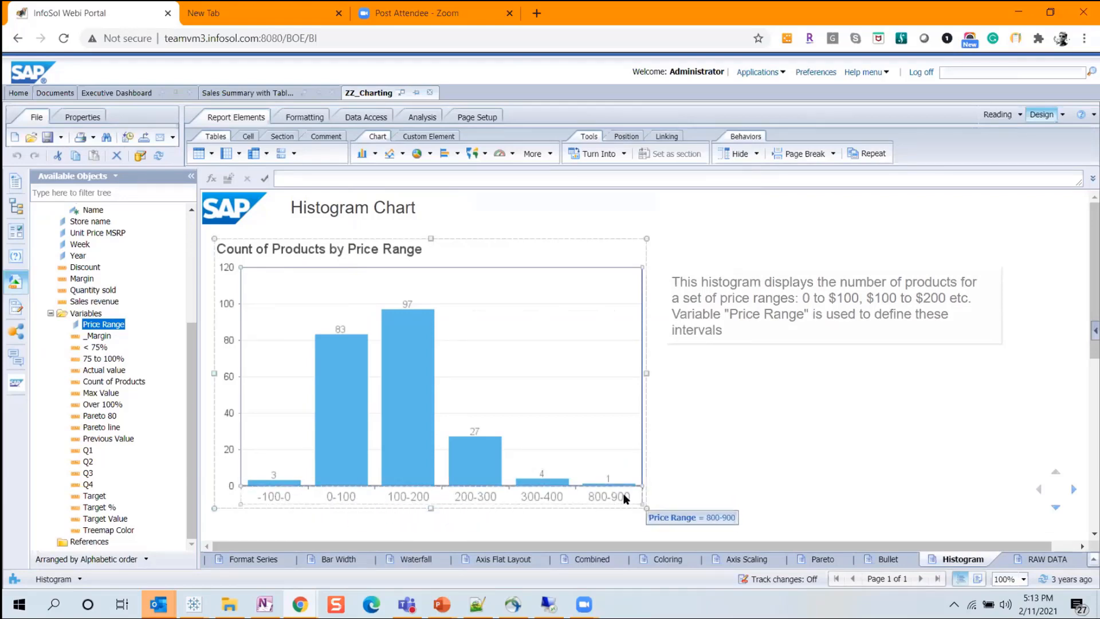
key(alt+Tab)
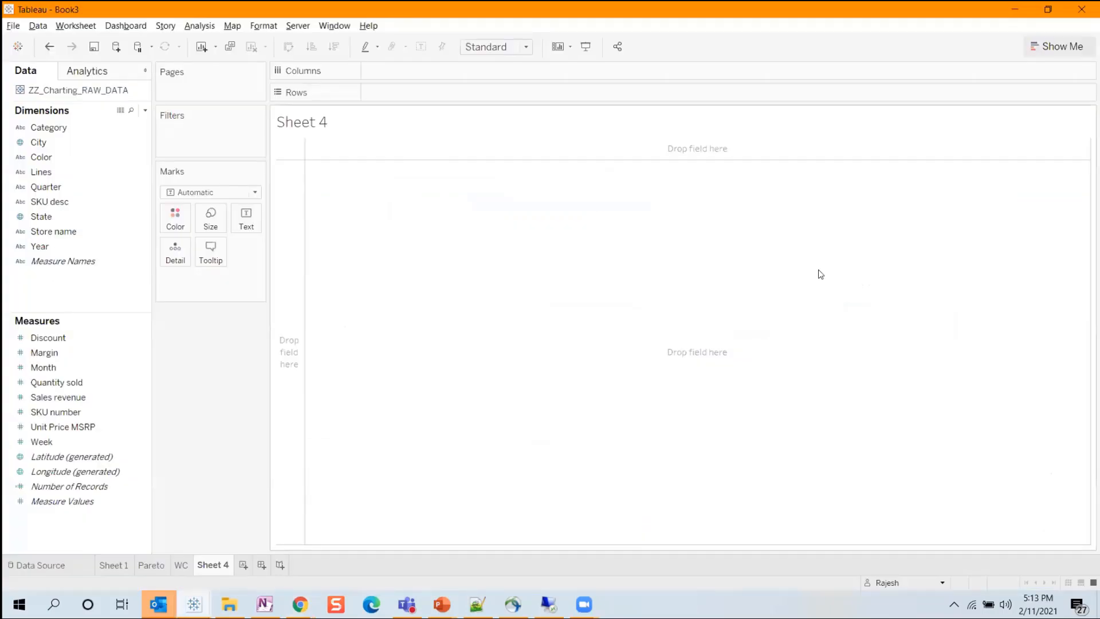
Build a histogram of Sales revenue on Sheet 4 using Show Me.
click(1056, 47)
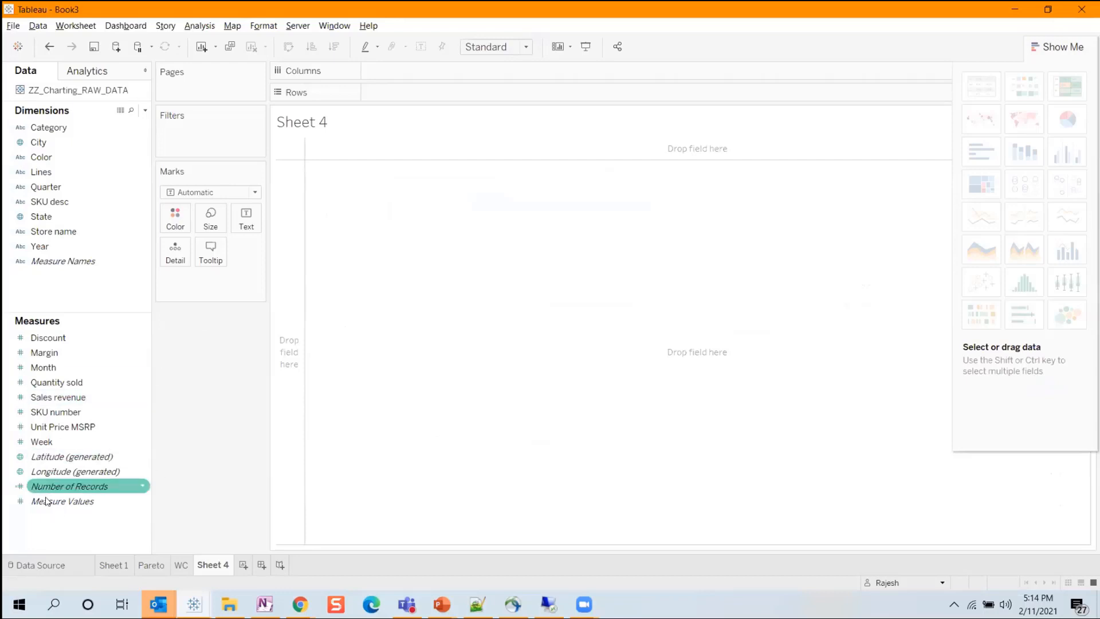
click(82, 395)
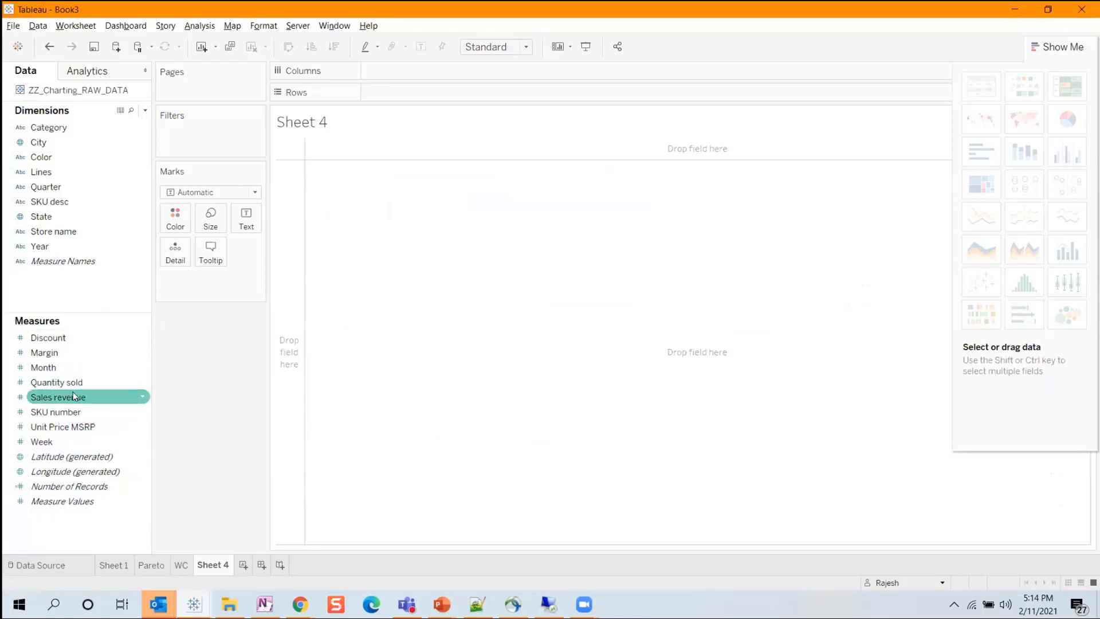
click(73, 395)
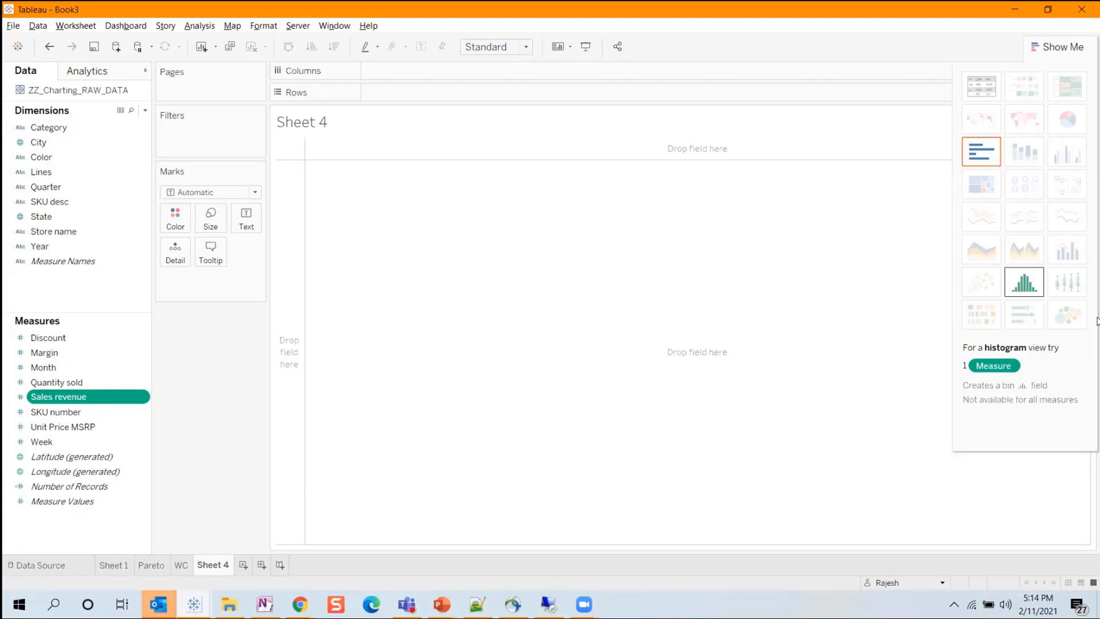
click(1054, 47)
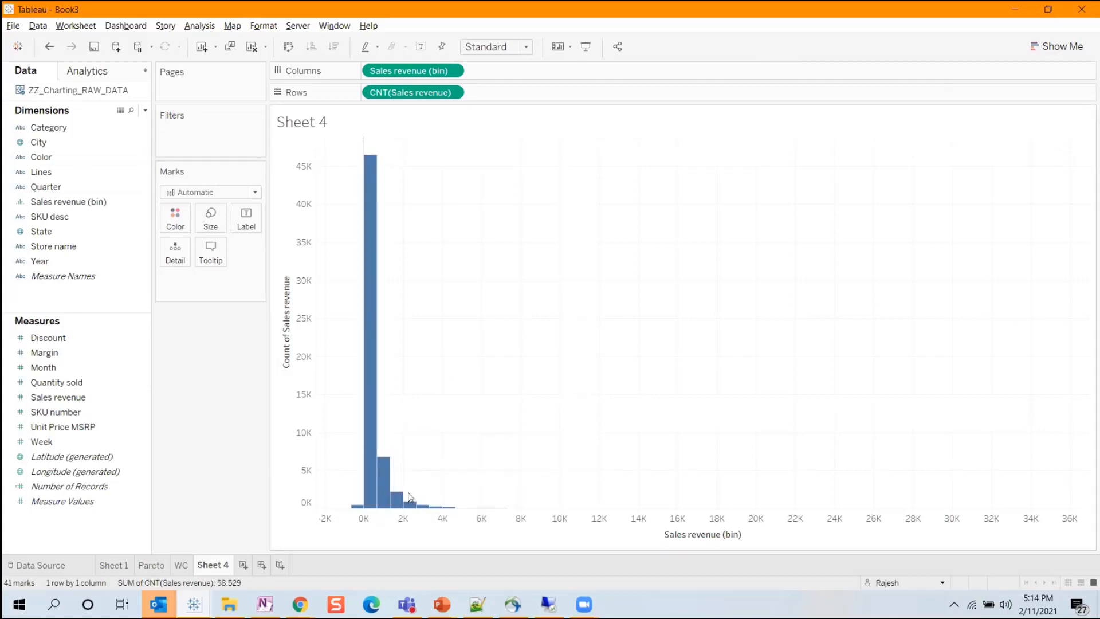
Try a bin size of 50 for the Sales revenue (bin) field and undo the change.
click(52, 203)
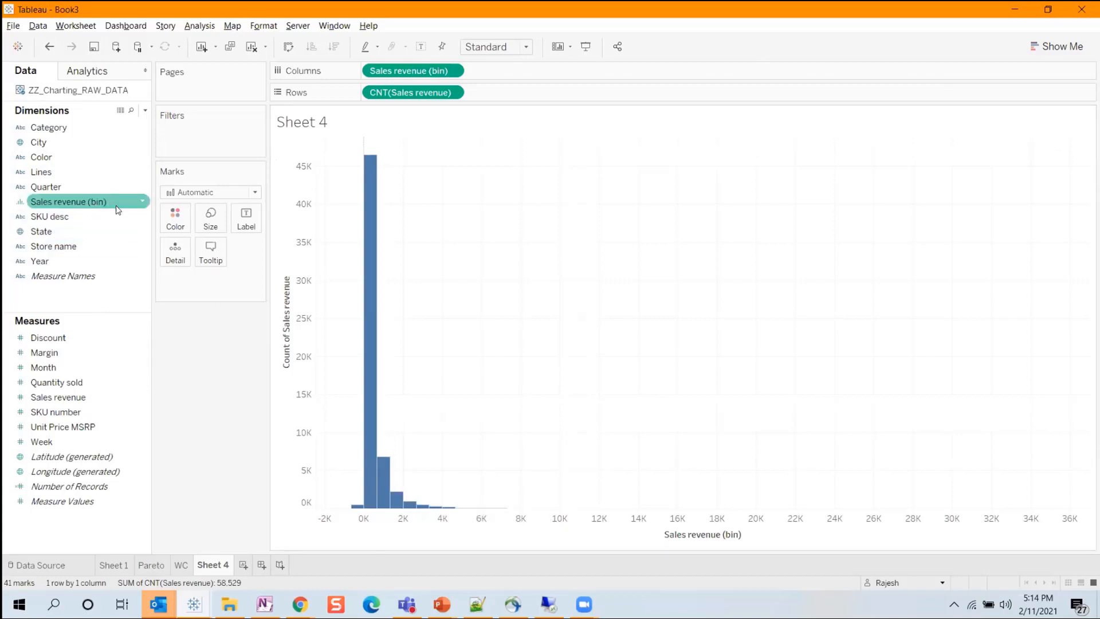
click(142, 202)
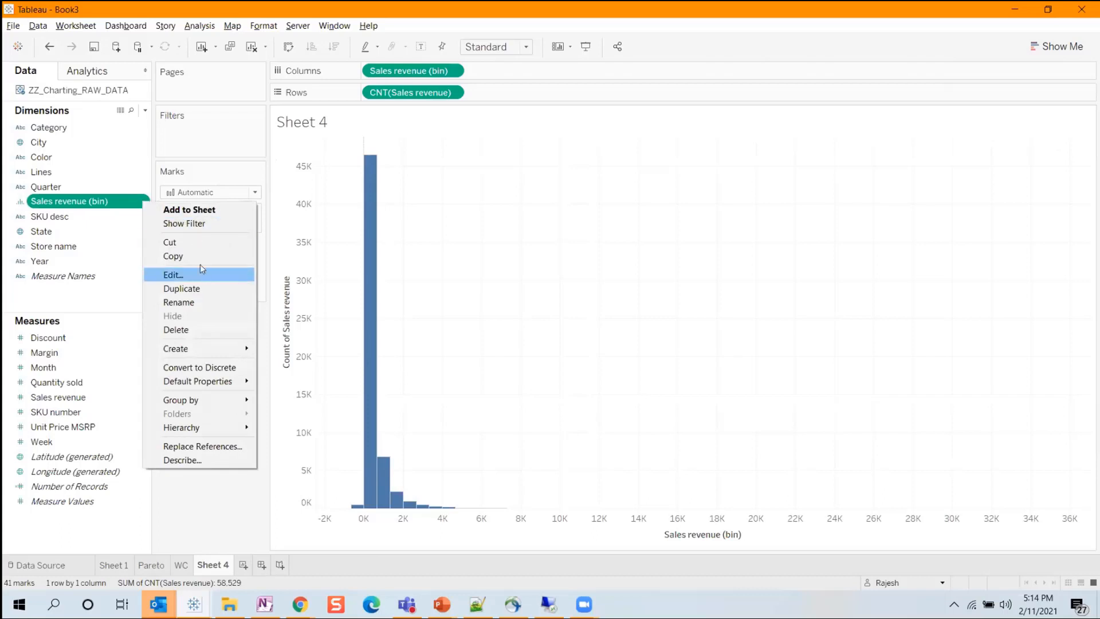
click(189, 275)
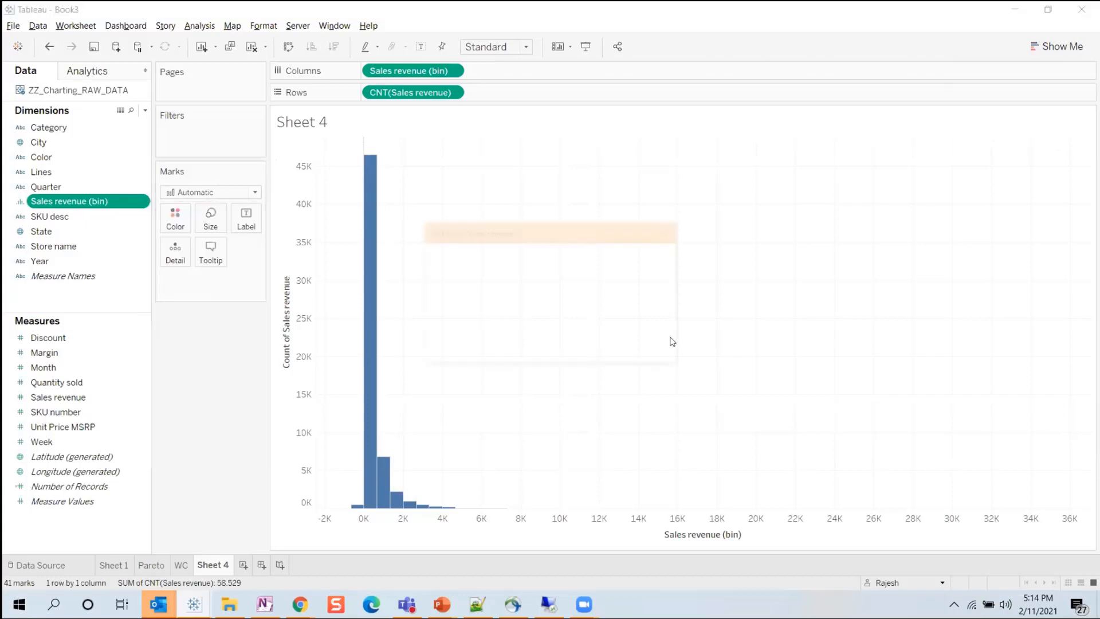
double_click(498, 270)
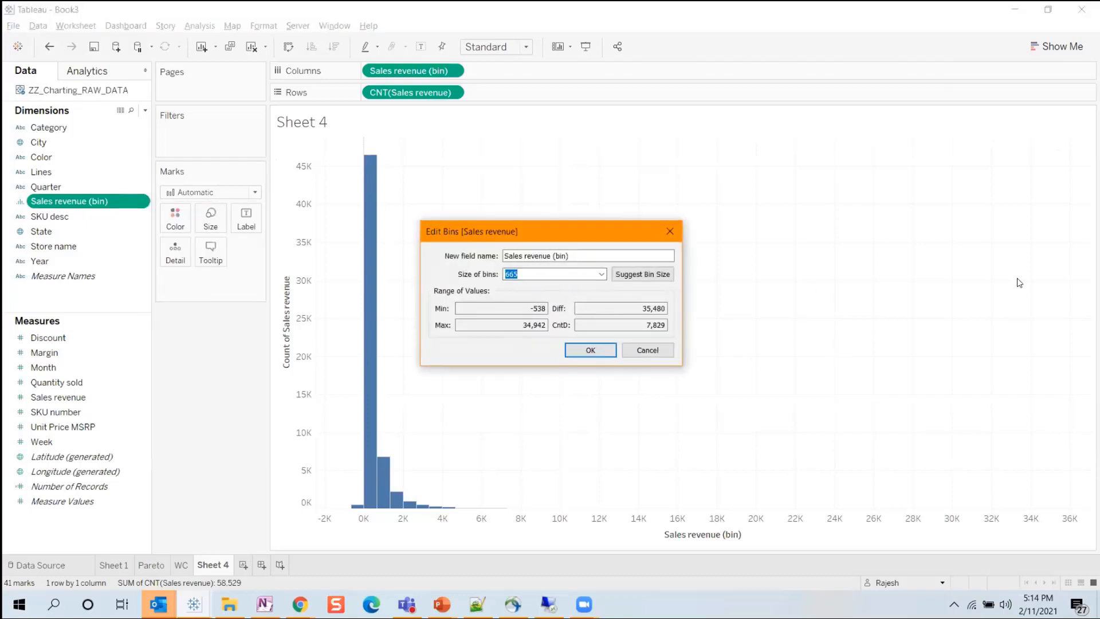
text(50)
click(589, 349)
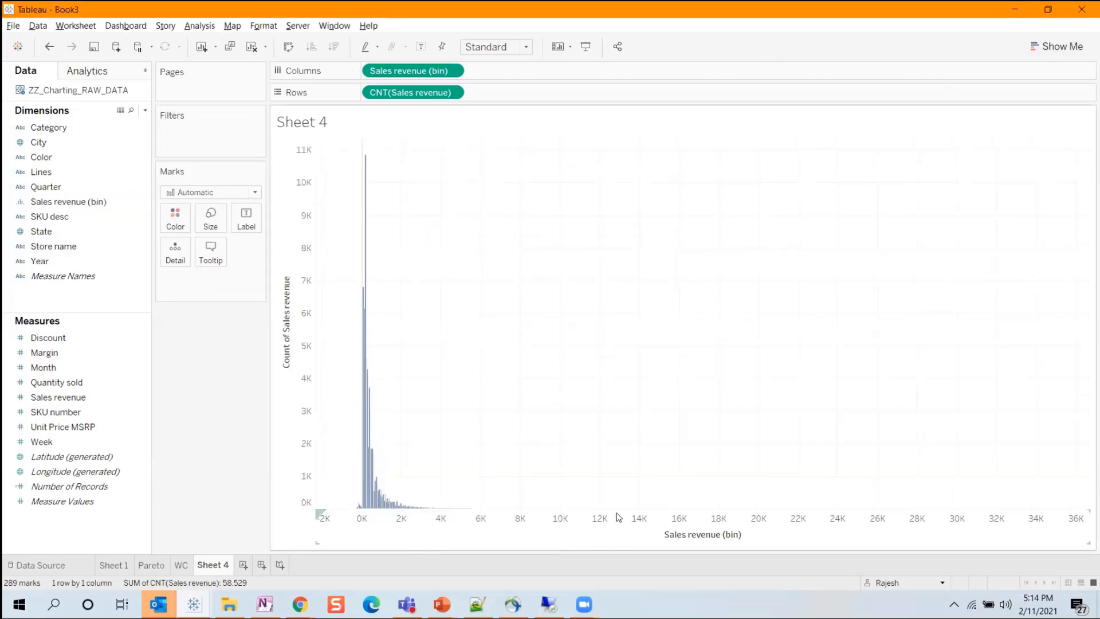
key(ctrl+z)
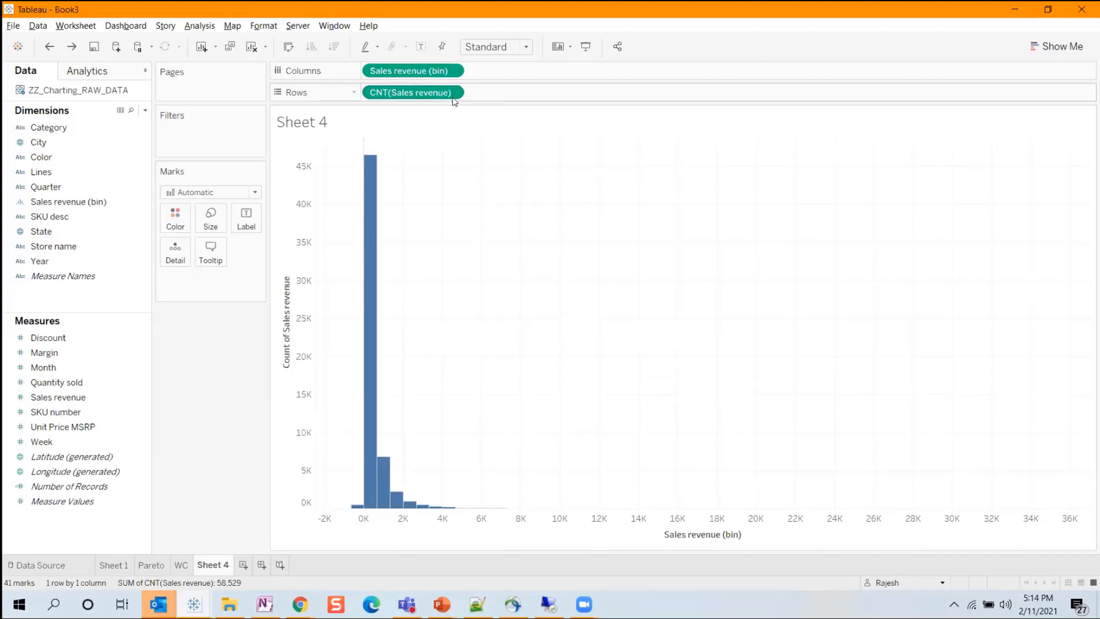
Switch to the Web Intelligence document and open its Bullet report.
click(1057, 47)
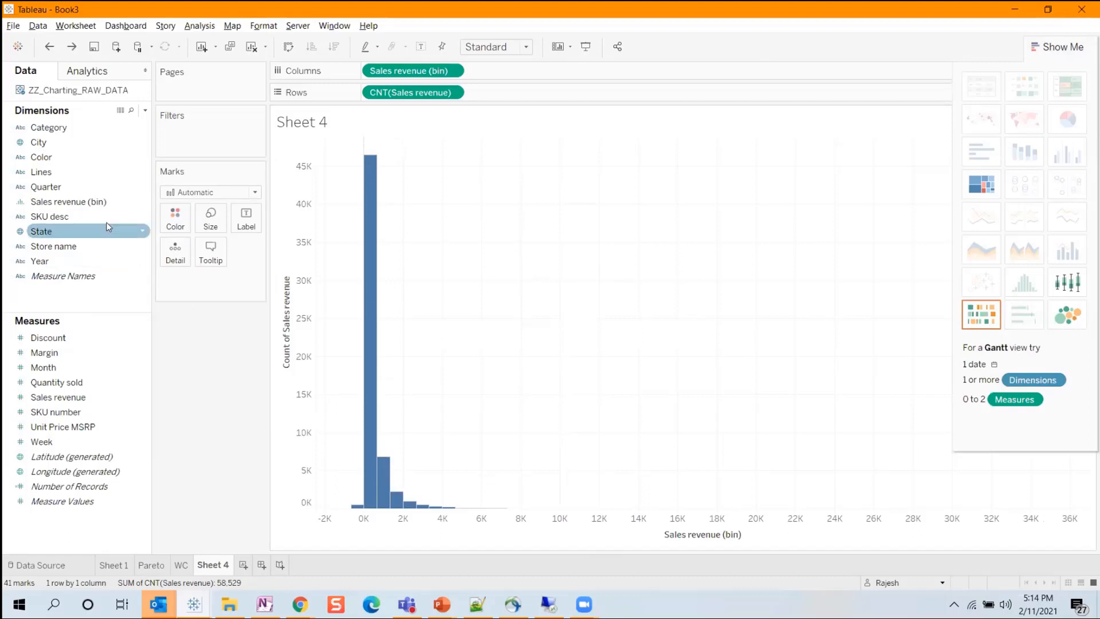
right_click(138, 204)
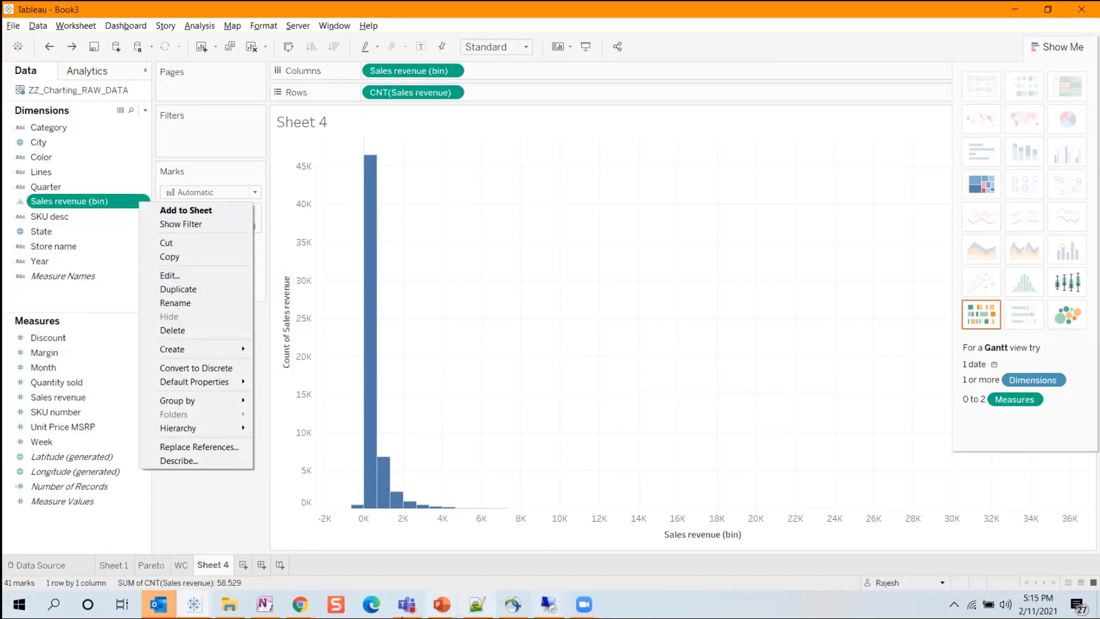
click(400, 616)
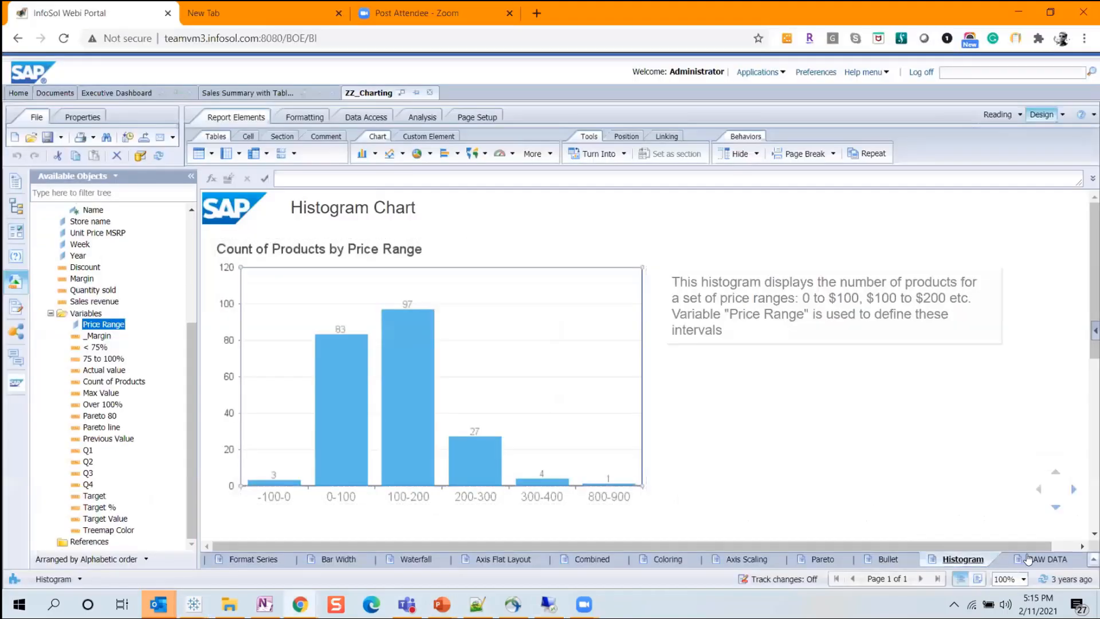
click(904, 559)
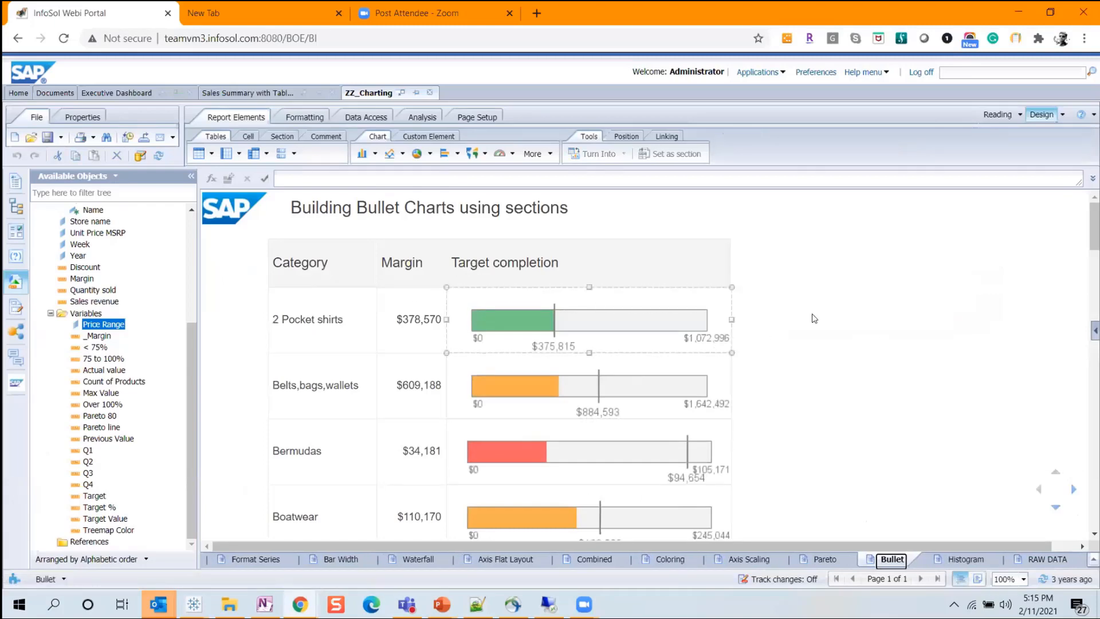
Add a new worksheet in Tableau for the bullet chart, checking the bars in the Web Intelligence Bullet report.
key(alt+Tab)
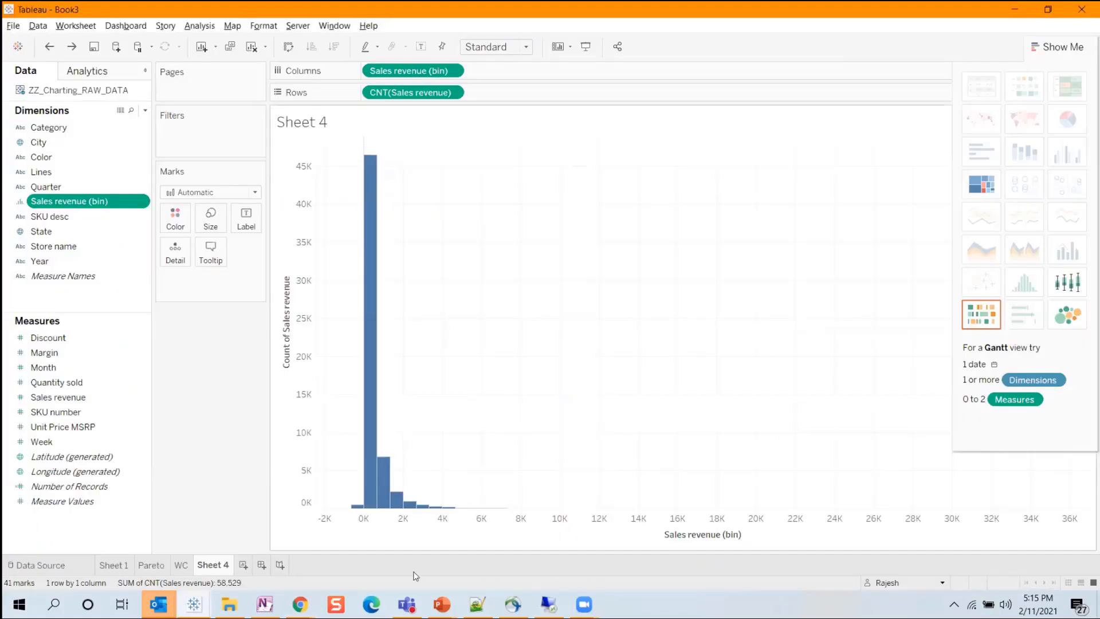
click(245, 567)
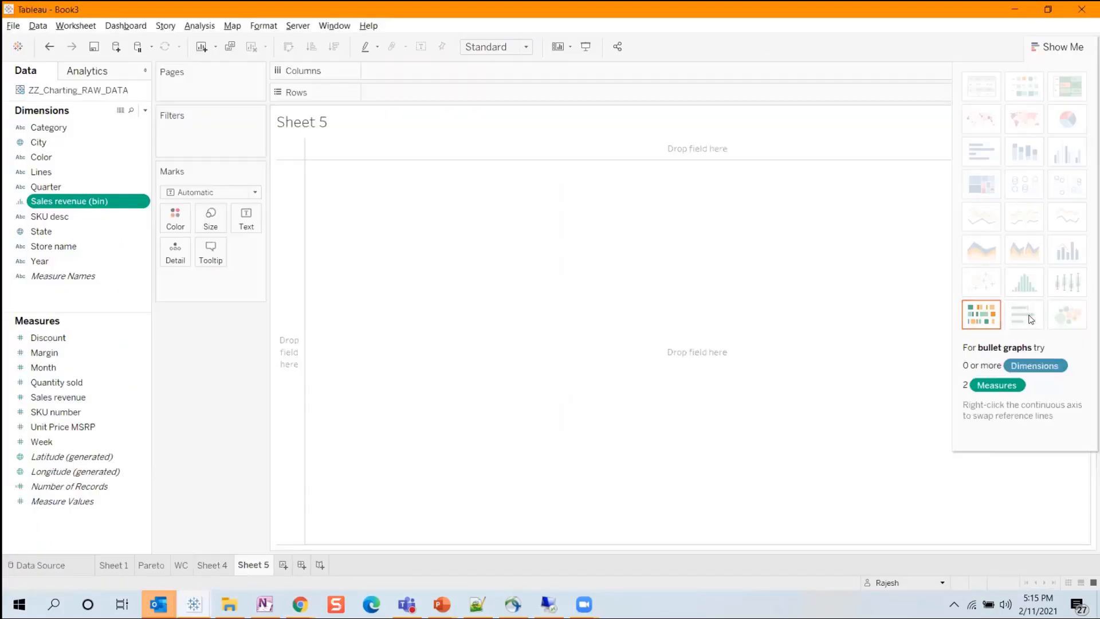
key(alt+Tab)
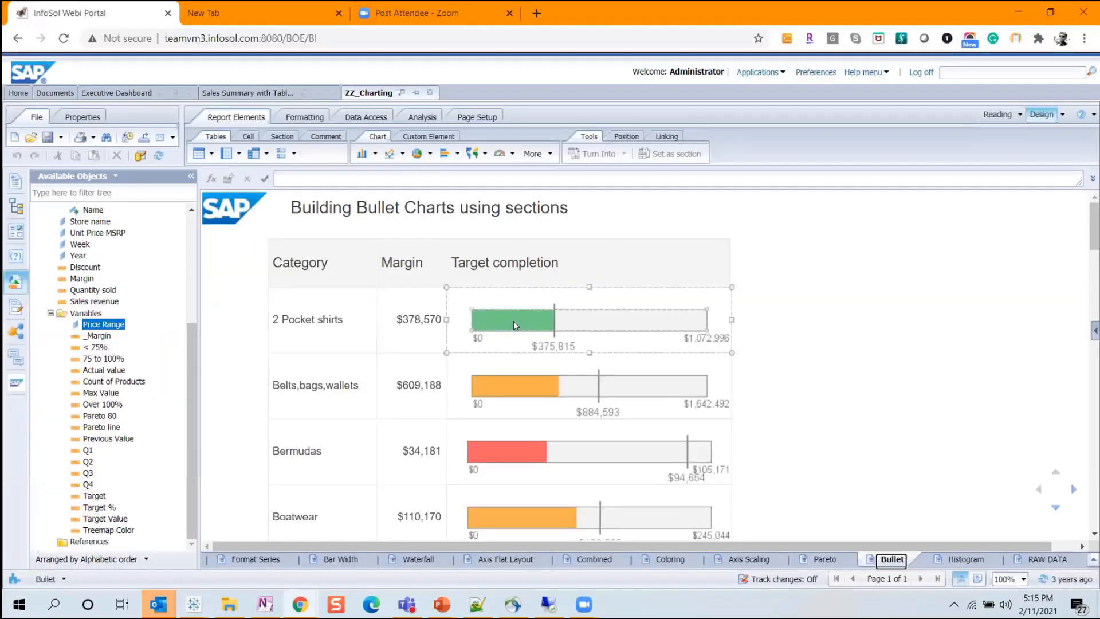
key(alt+Tab)
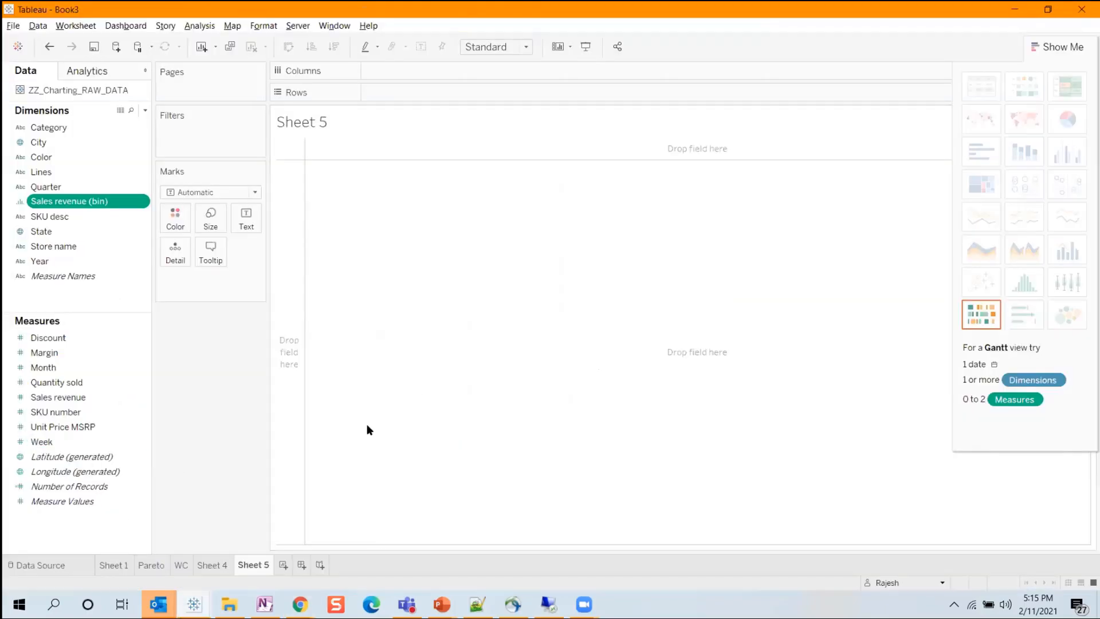
Copy the formula of the Target variable in Web Intelligence, close it without changes and return to Tableau.
key(alt+Tab)
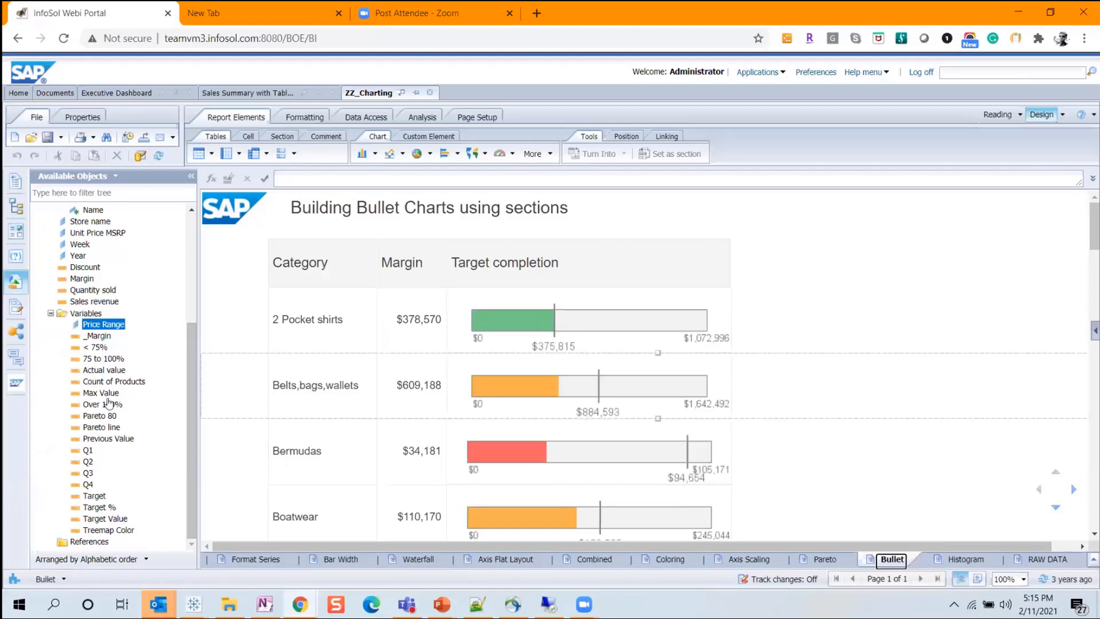
double_click(95, 495)
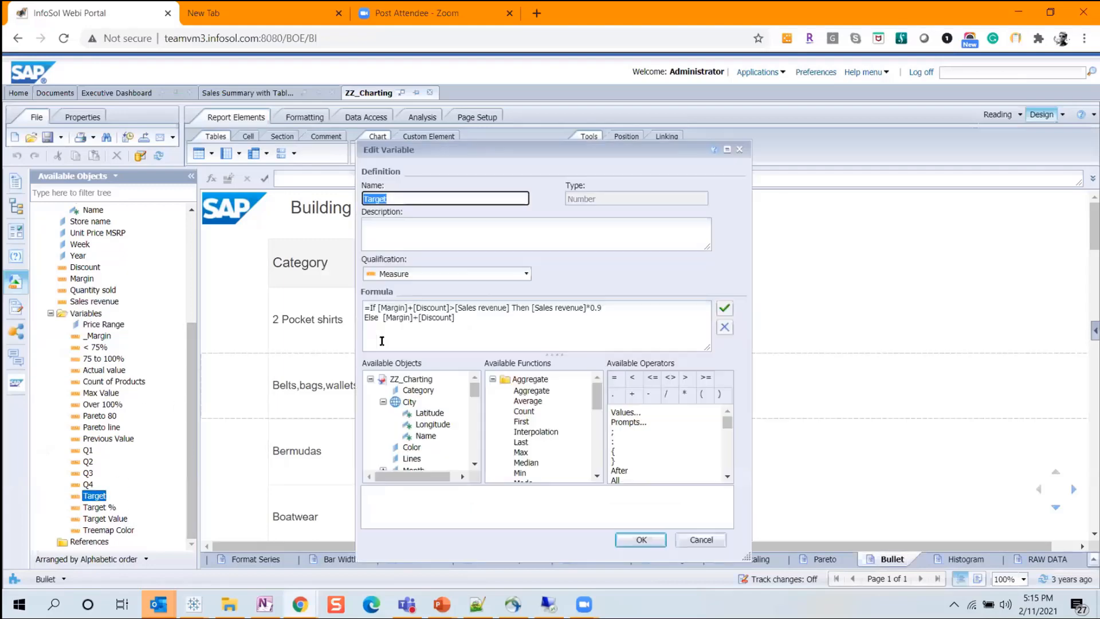
drag(459, 321, 331, 304)
click(487, 332)
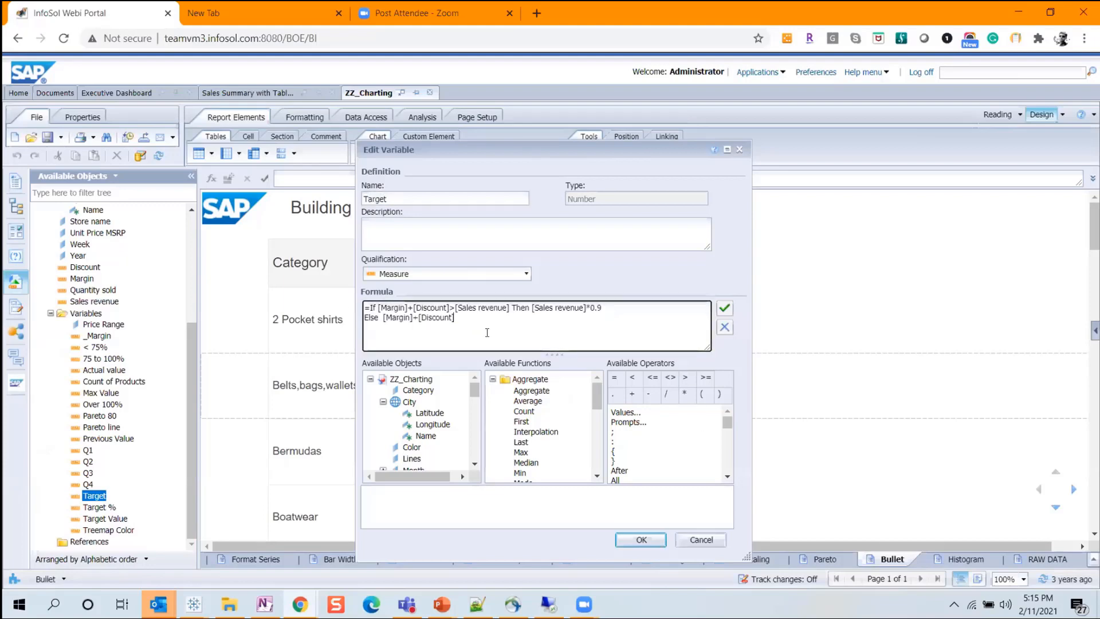
key(ctrl+a)
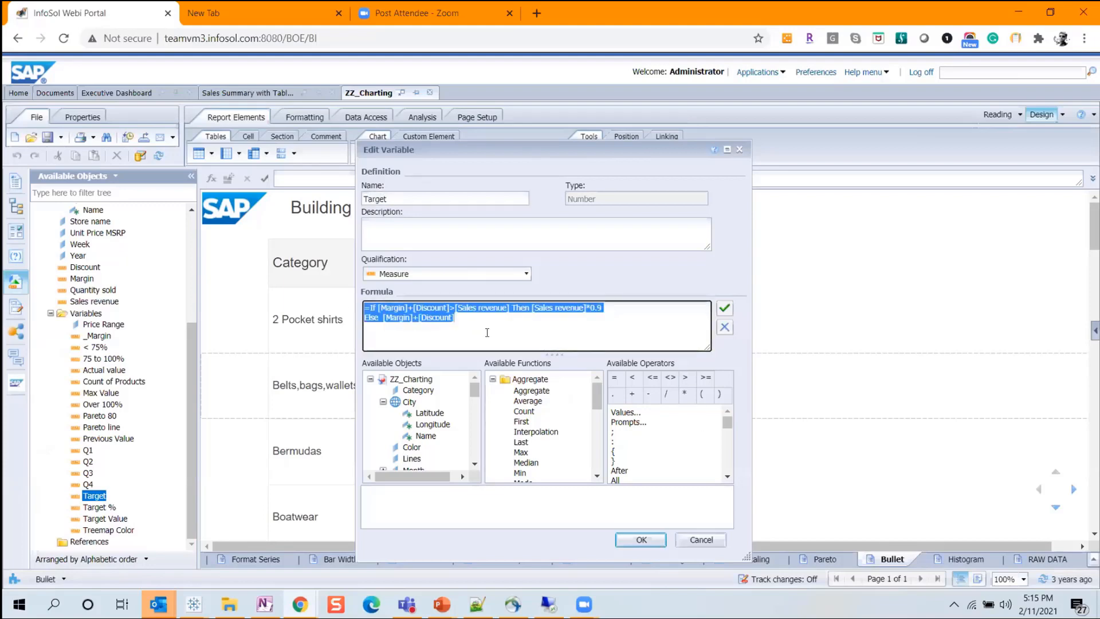
click(713, 541)
key(alt+Tab)
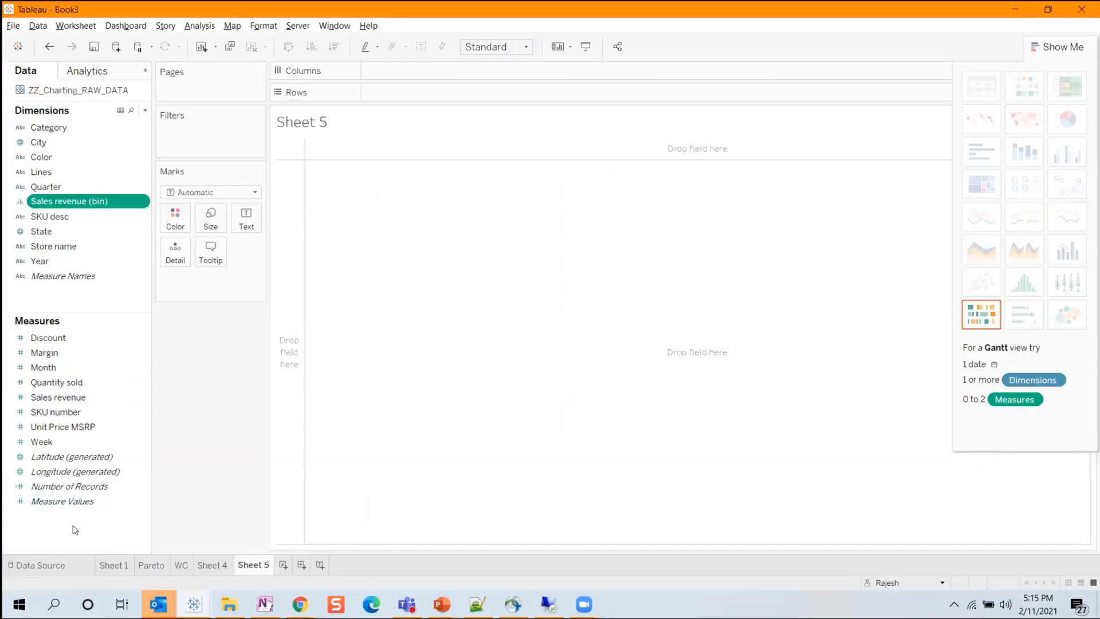
Create a calculated field named Target, paste the copied formula into it and remove the leading equals sign.
right_click(74, 527)
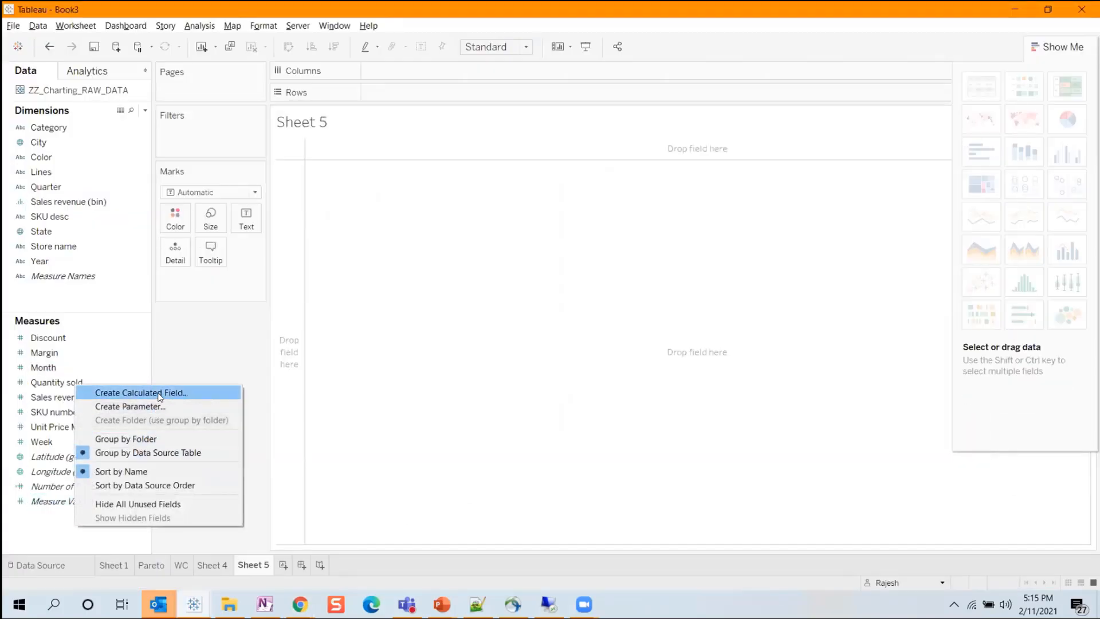
click(160, 394)
text(Target)
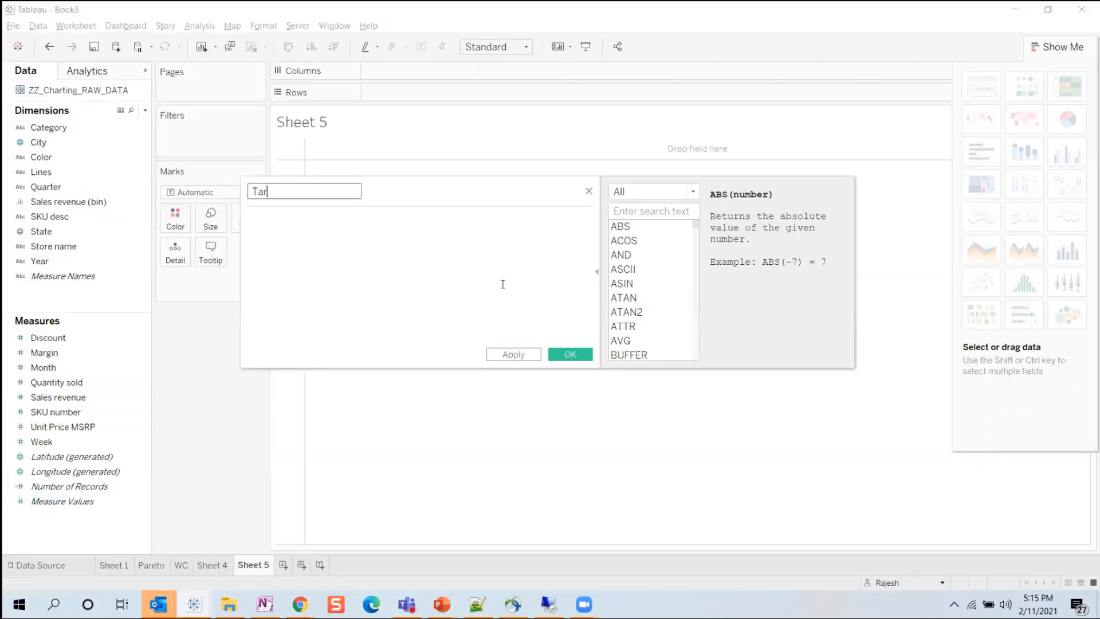
key(Tab)
text(=If [Margin]+[Discount]>[Sales revenue] Then [Sales revenue] Else  [Margin]+[Discount])
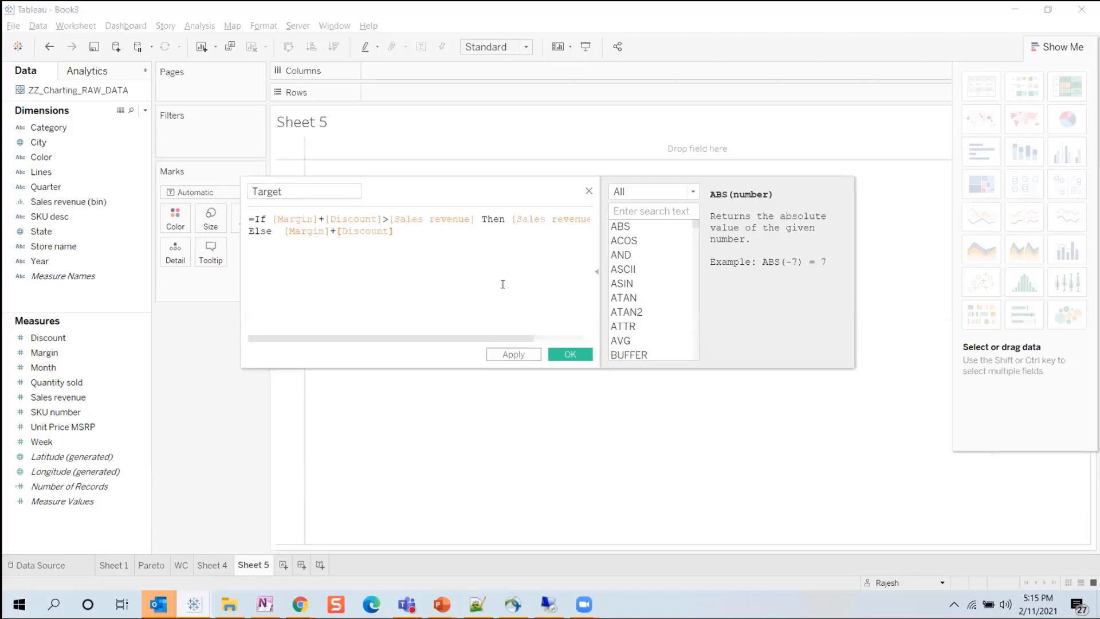
key(ctrl+Home)
key(Delete)
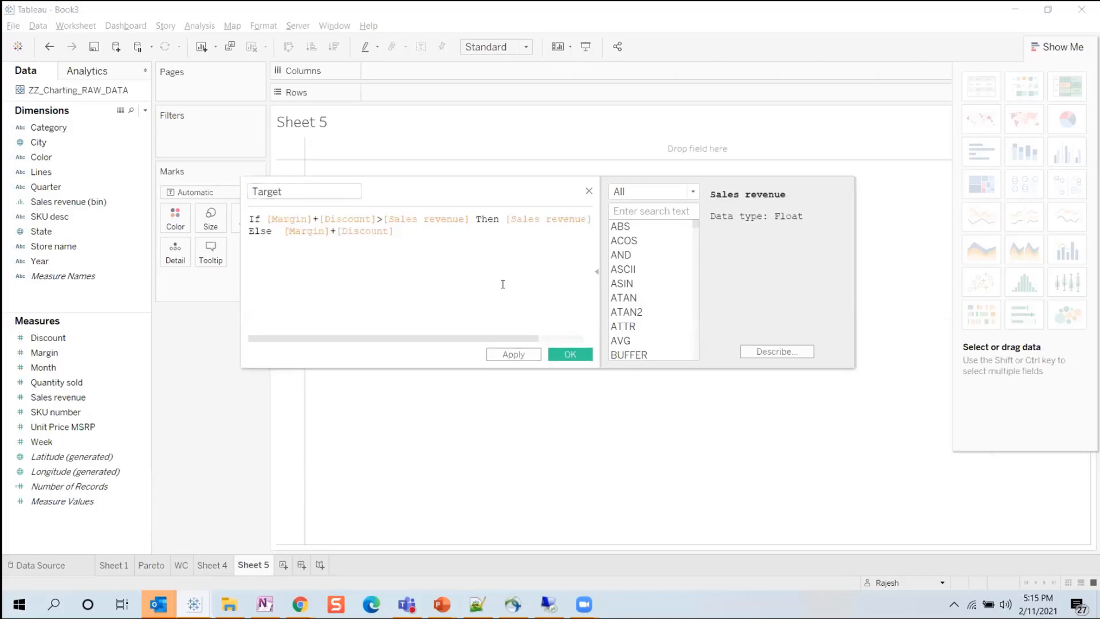
Enclose the condition's [Margin]+[Discount] in parentheses, finish the Target formula with END and save the field.
click(269, 216)
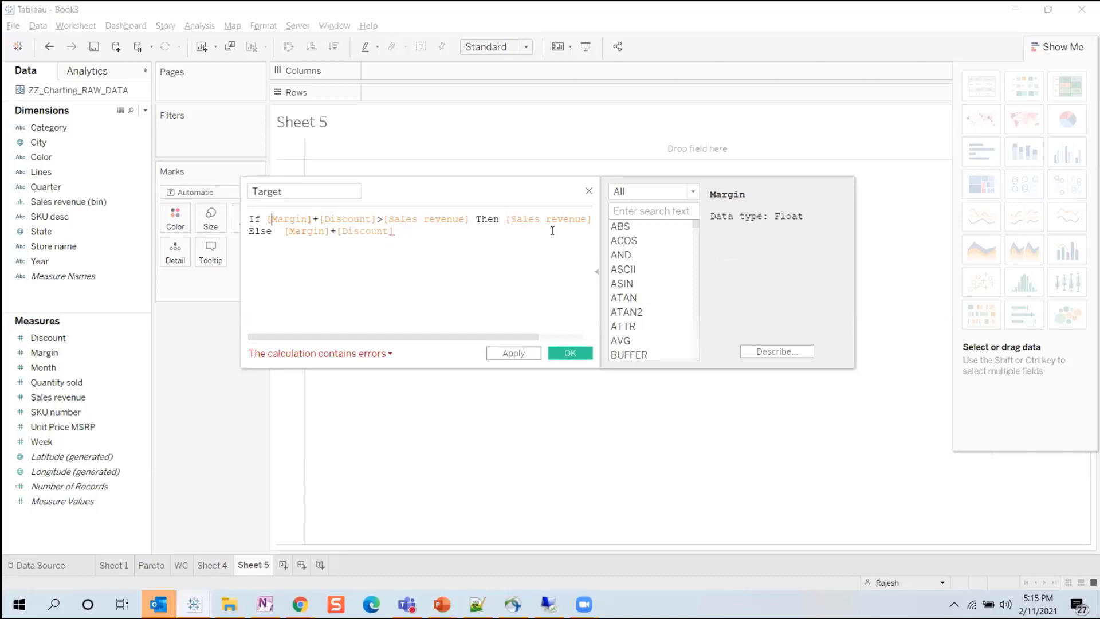
text(()
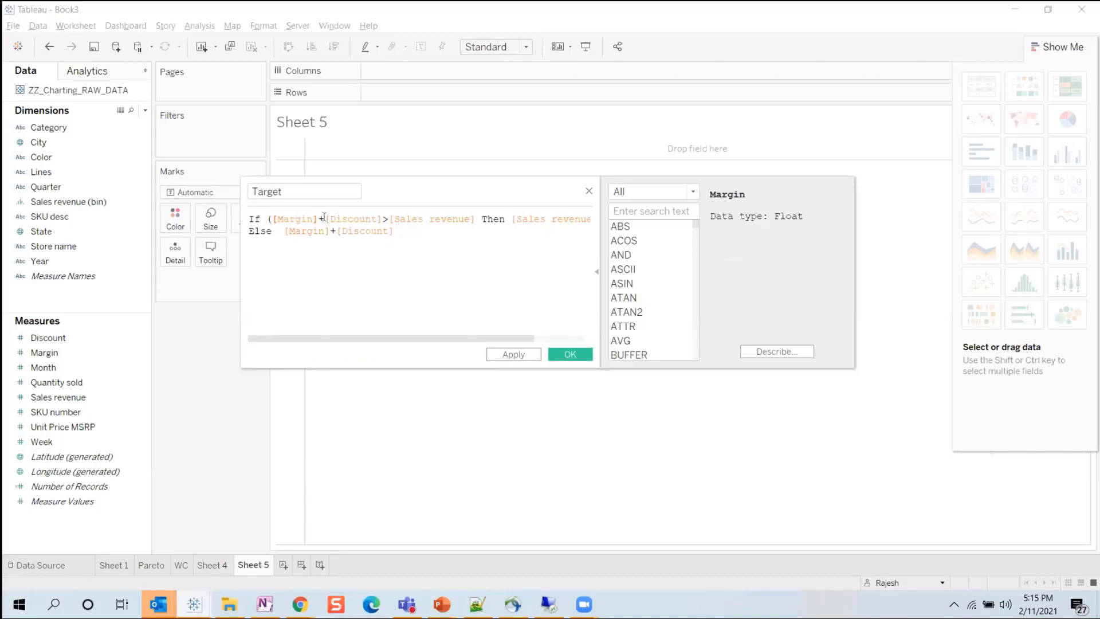
text())
key(Down)
key(Right)
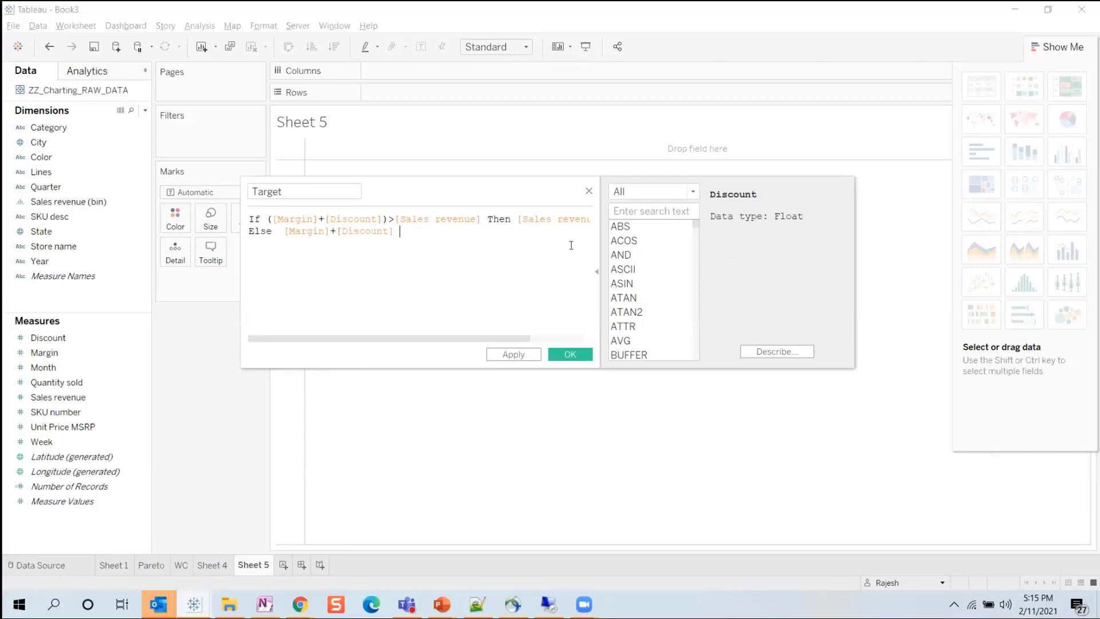
text(END)
key(Return)
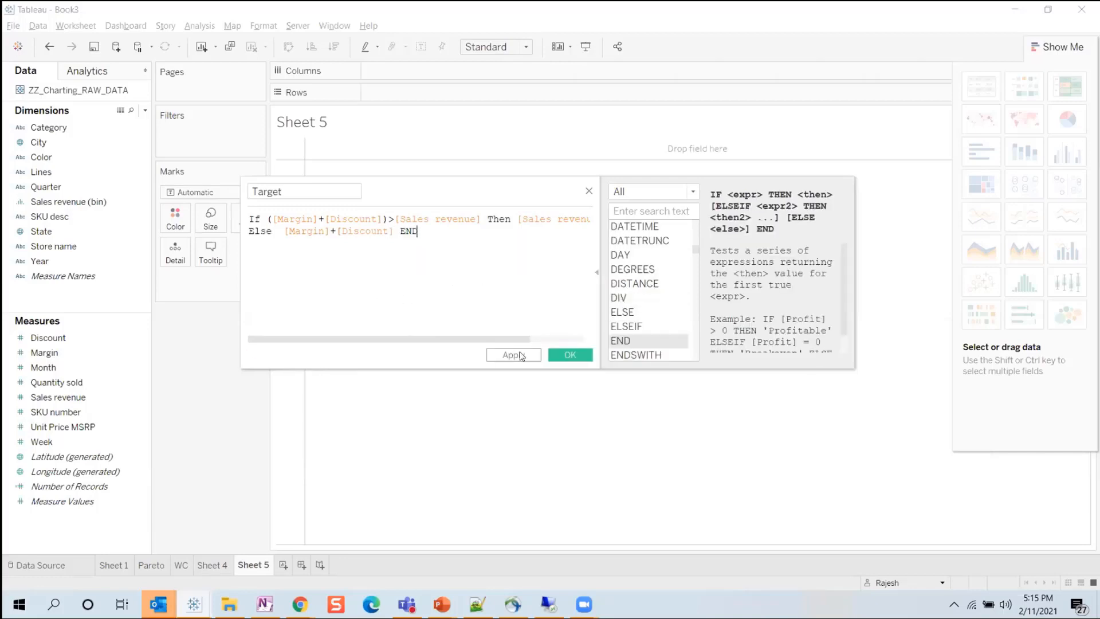
click(570, 353)
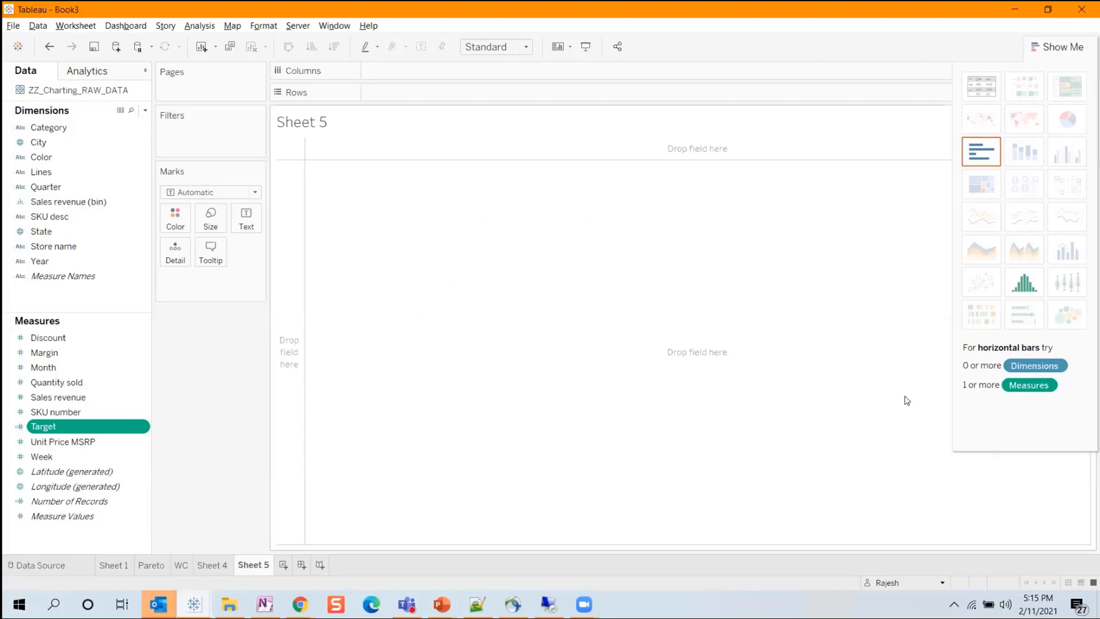
Review the category, margin and target completion columns of the Web Intelligence Bullet report and return to Tableau.
click(300, 604)
click(301, 312)
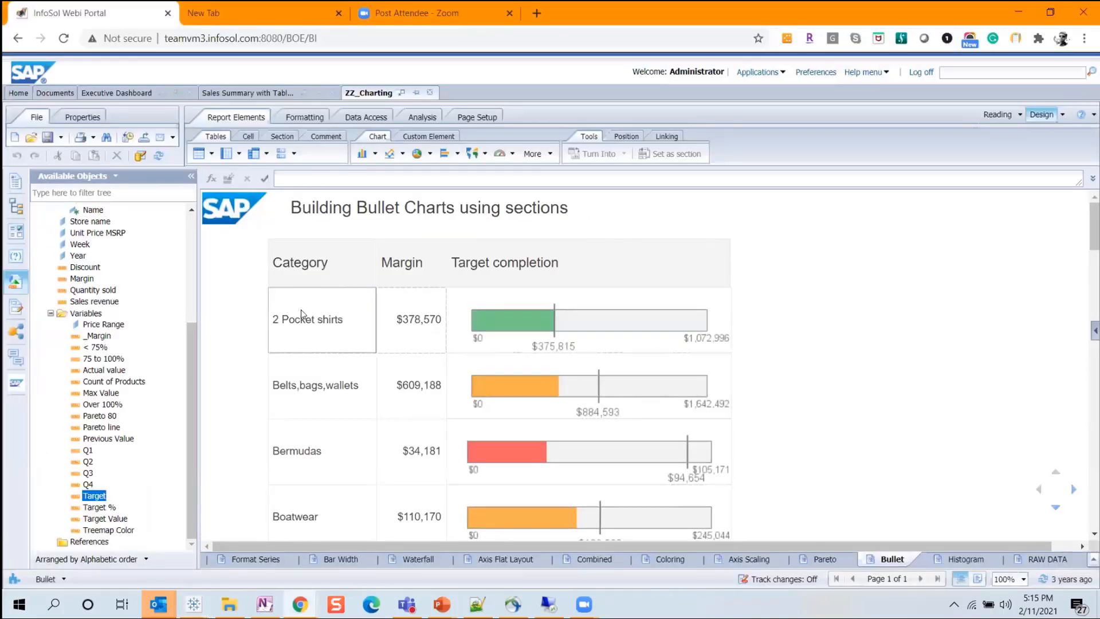
click(553, 318)
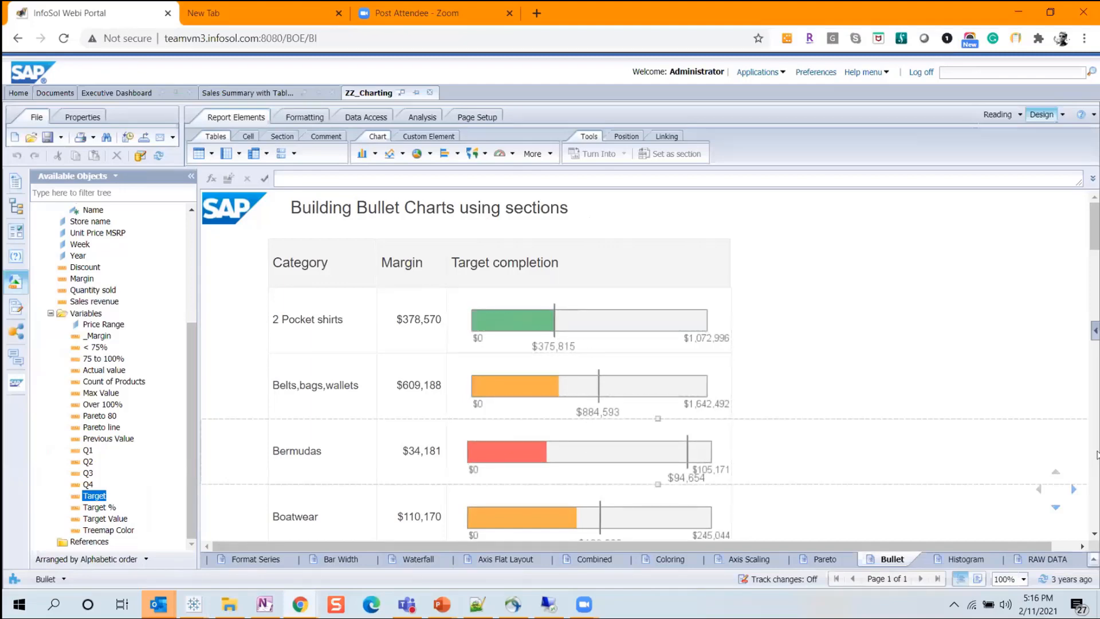
key(alt+Tab)
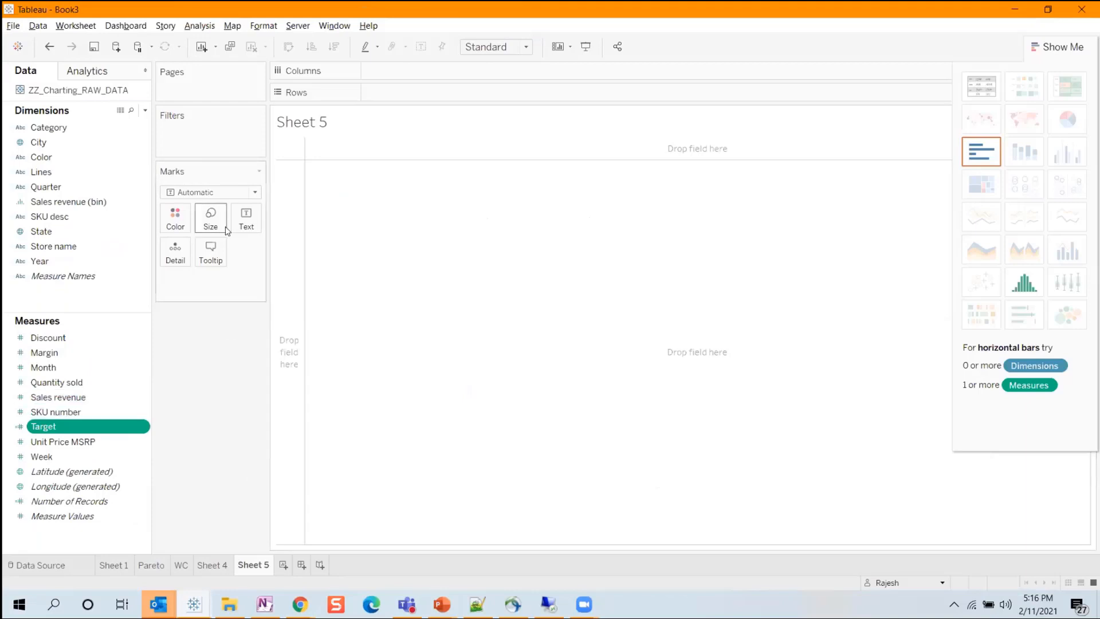
Place Lines on Rows and build a bullet graph from Sales revenue and Target using Show Me.
click(59, 171)
drag(60, 171, 407, 92)
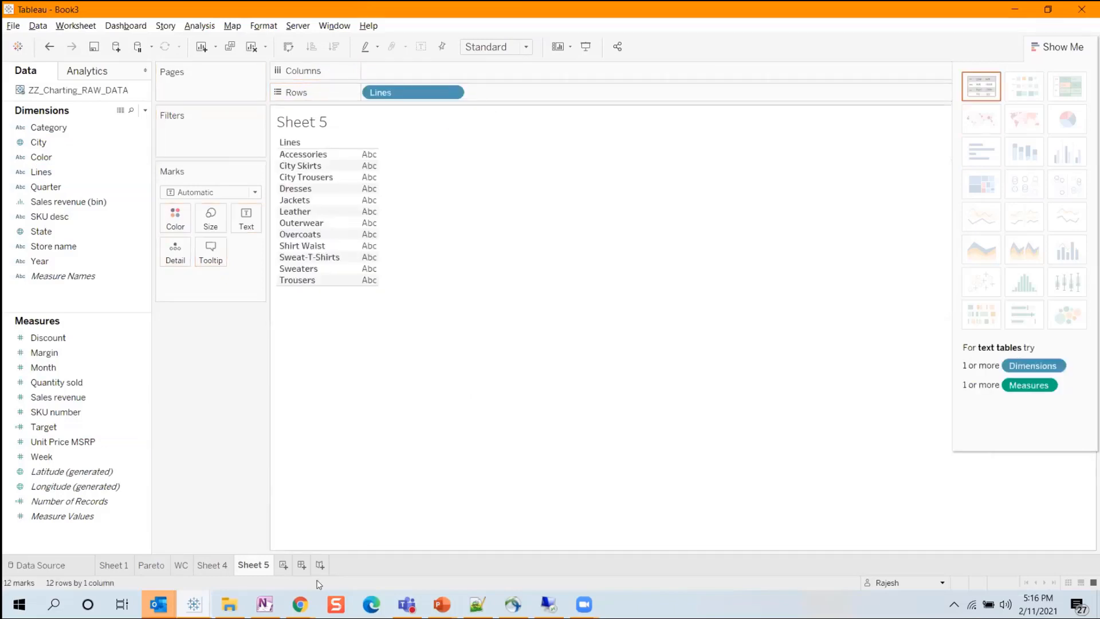
click(66, 398)
click(60, 353)
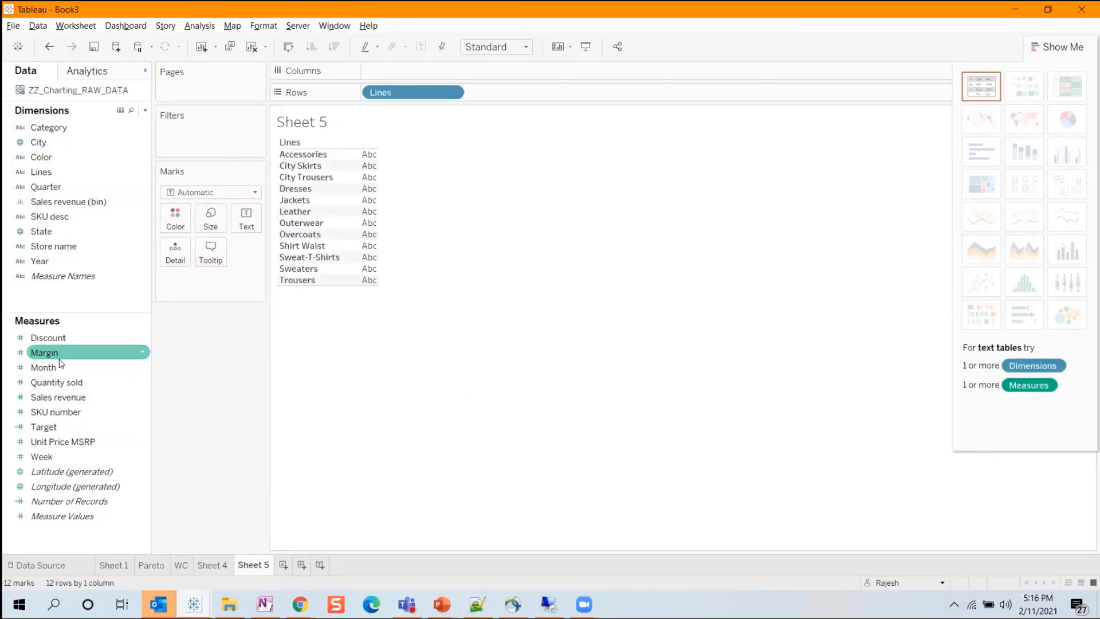
click(62, 393)
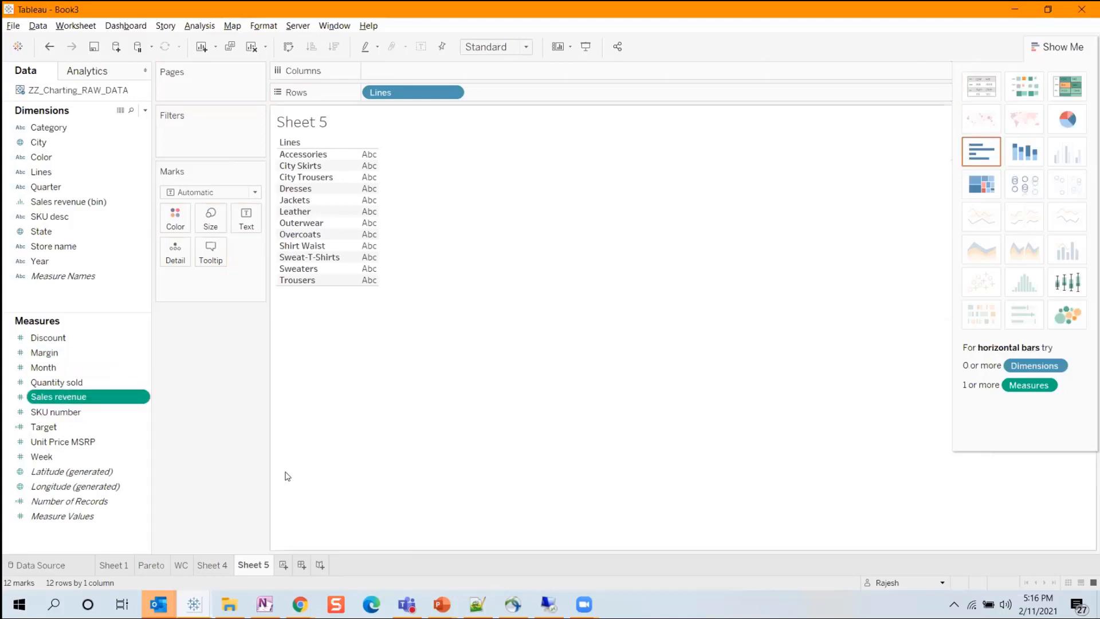
ctrl+click(59, 425)
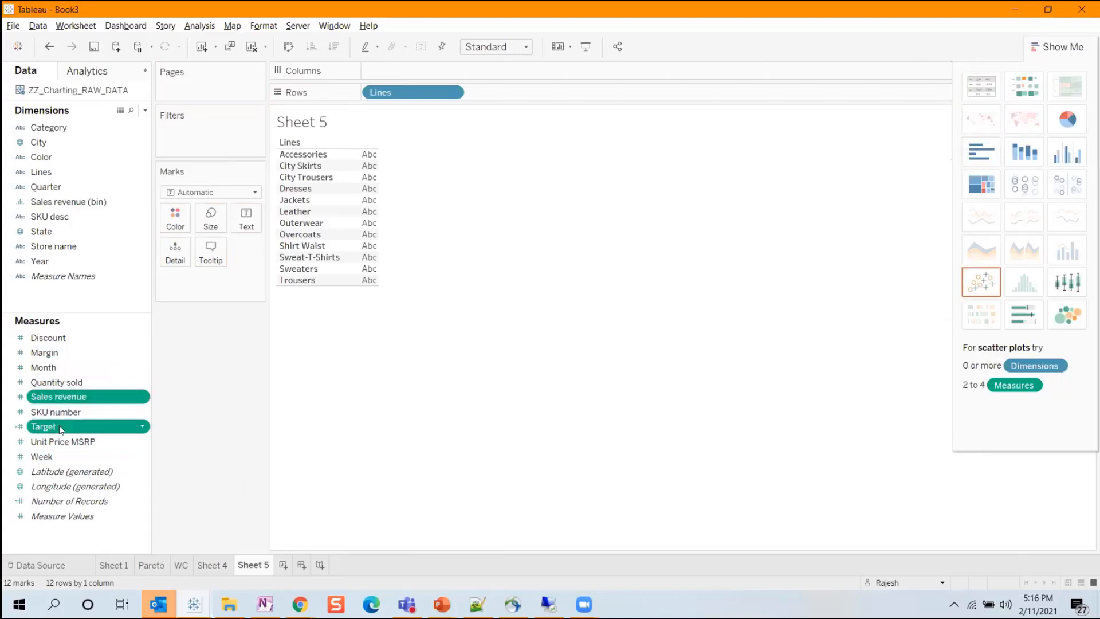
click(1024, 314)
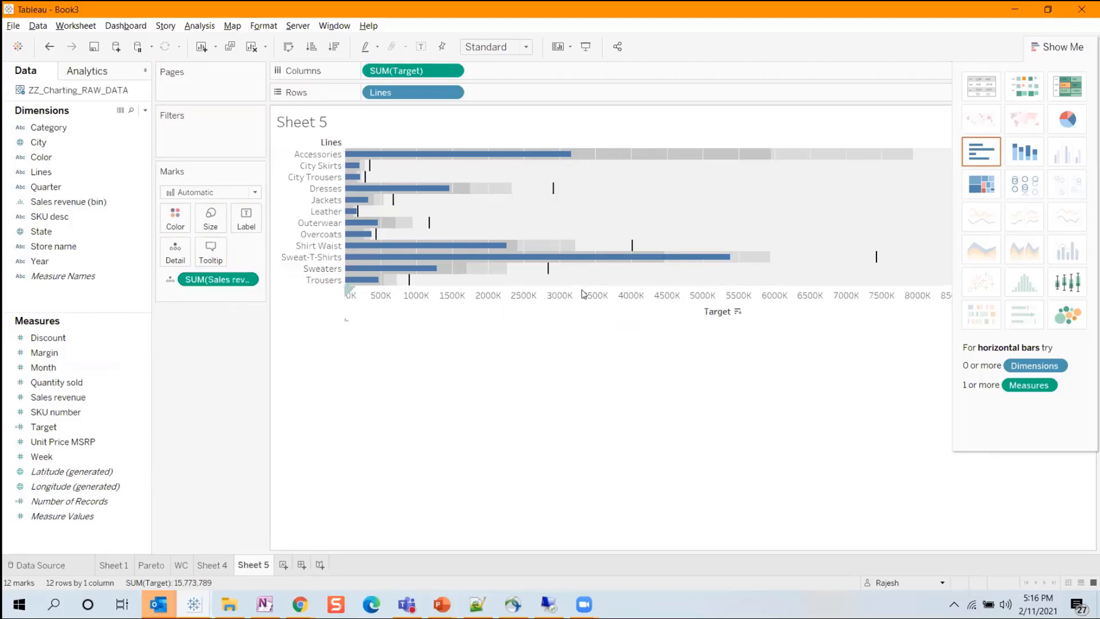
Swap the reference line fields on the bullet graph's value axis and fit the chart to Entire View.
right_click(566, 300)
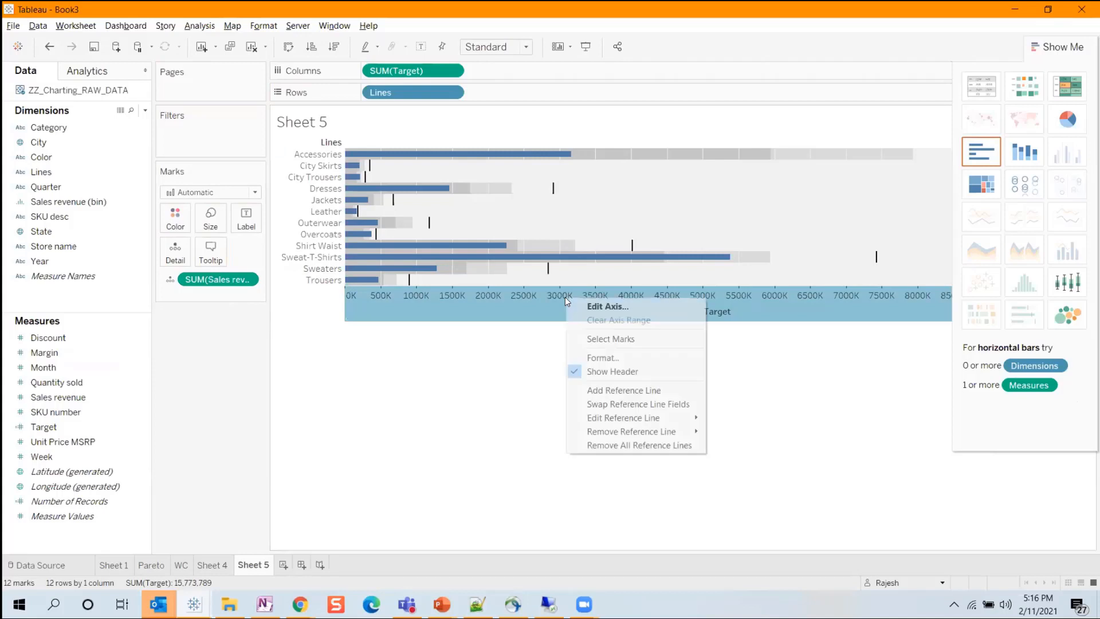
click(658, 405)
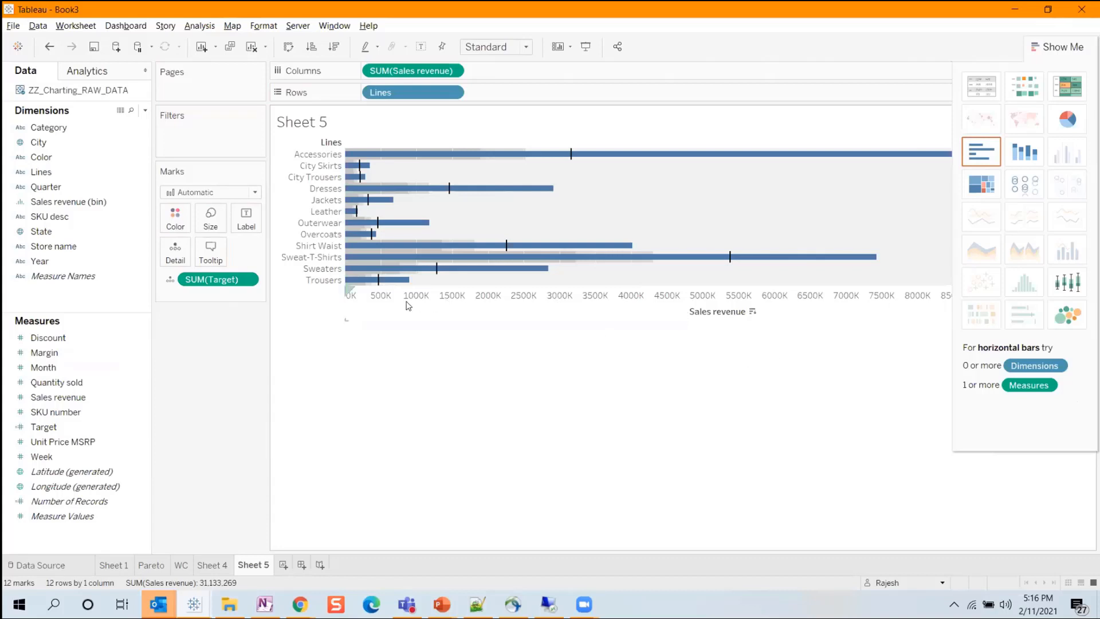
mouse_move(561, 155)
click(1063, 50)
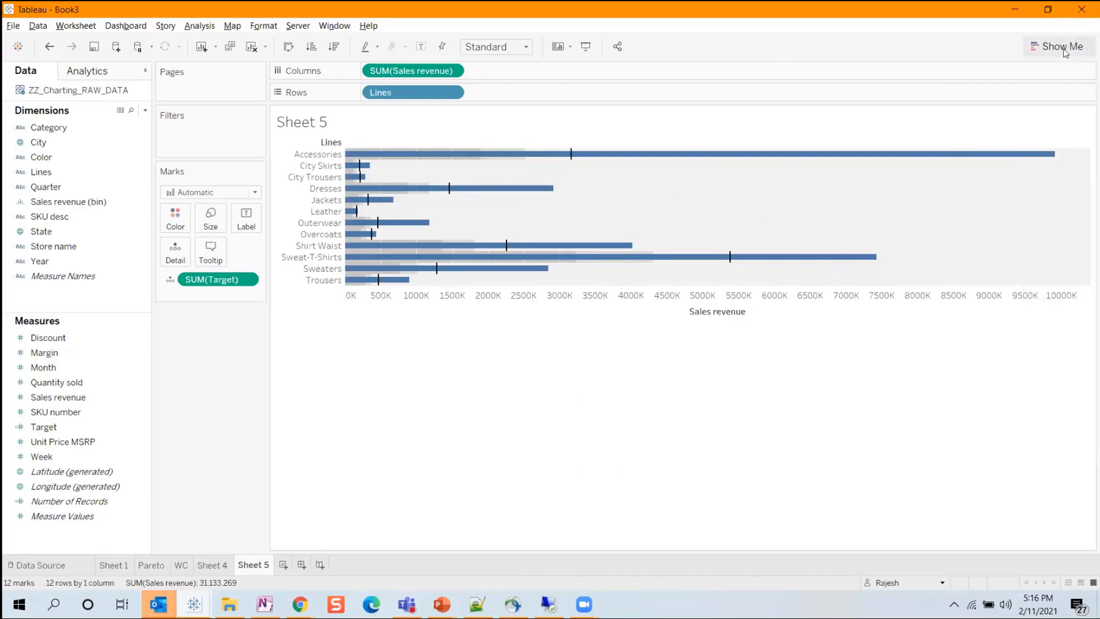
click(496, 47)
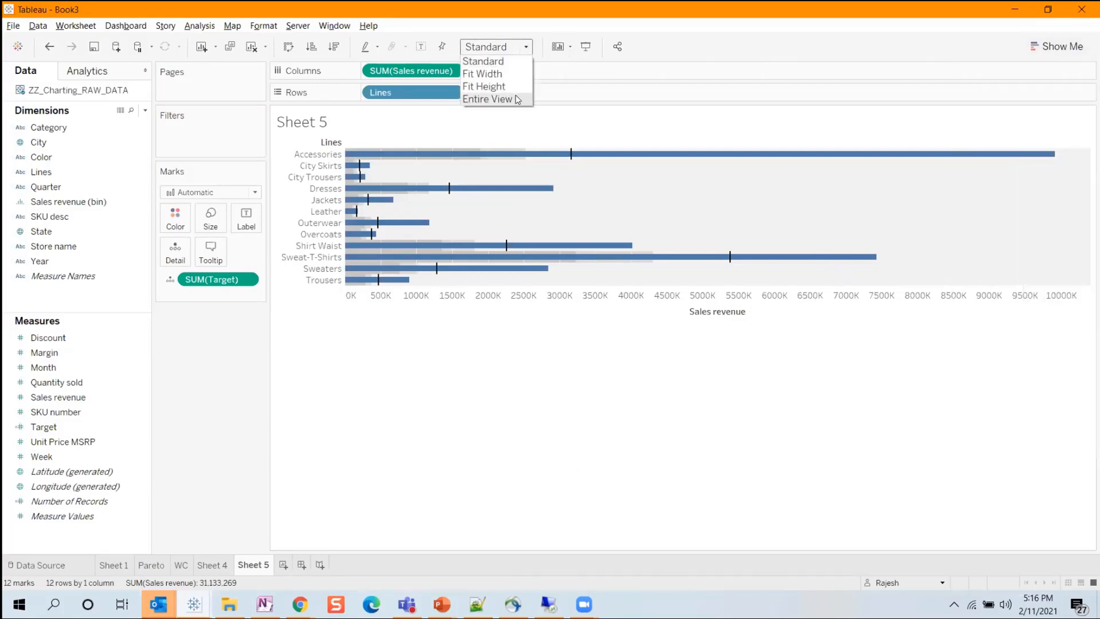
click(487, 97)
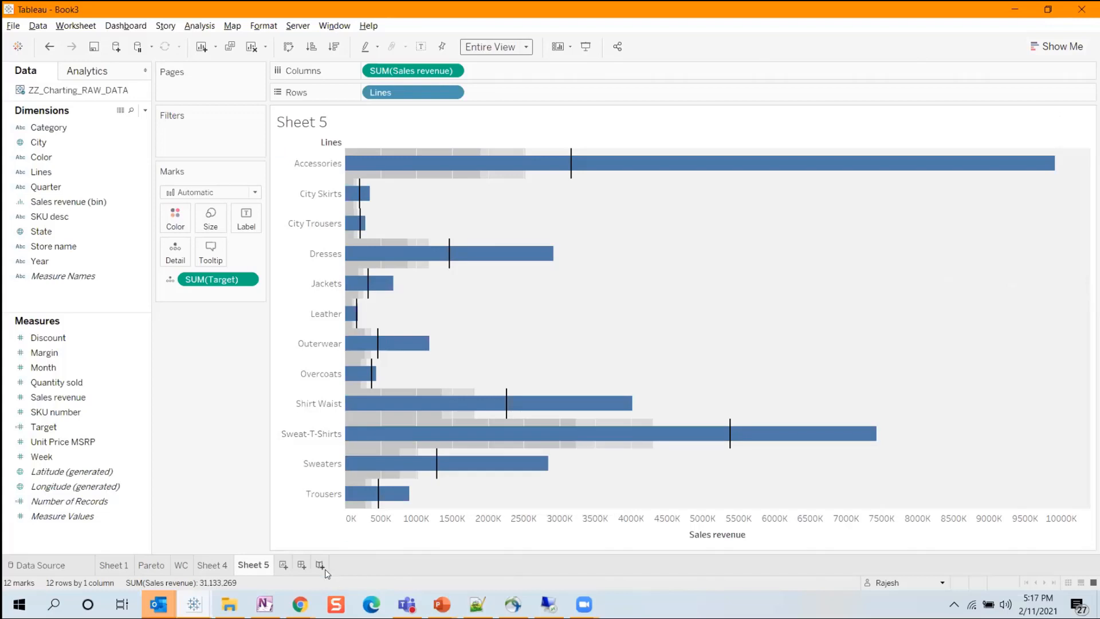
On a new worksheet, chart Sales revenue by Lines as vertical bars with Target as detail, sorted in descending order.
click(284, 566)
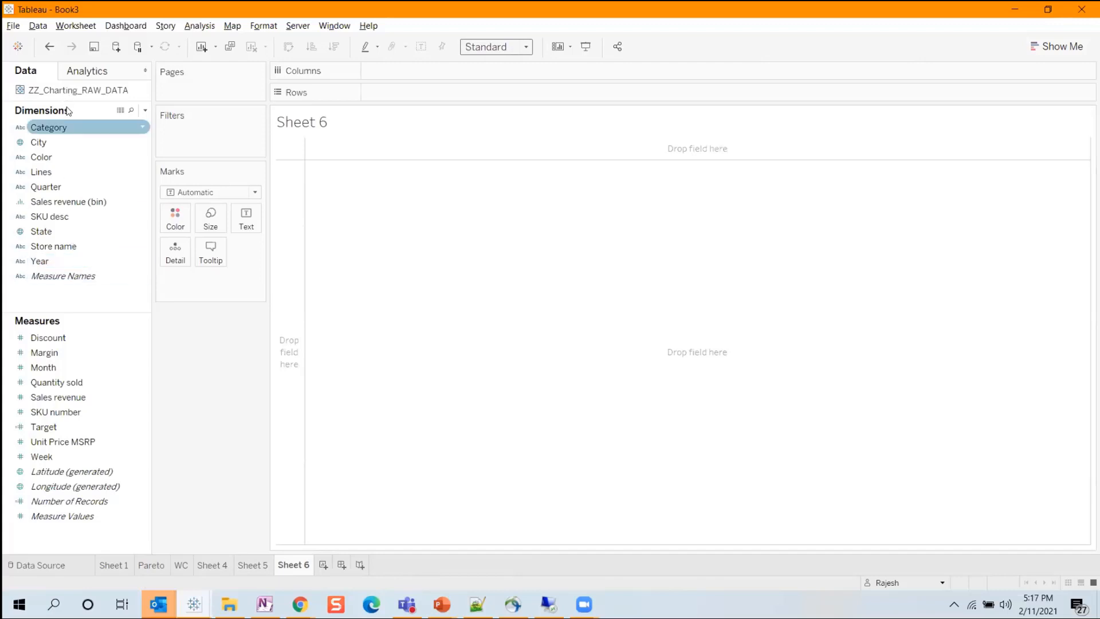
mouse_move(62, 165)
mouse_down()
mouse_move(369, 51)
mouse_move(399, 64)
mouse_up()
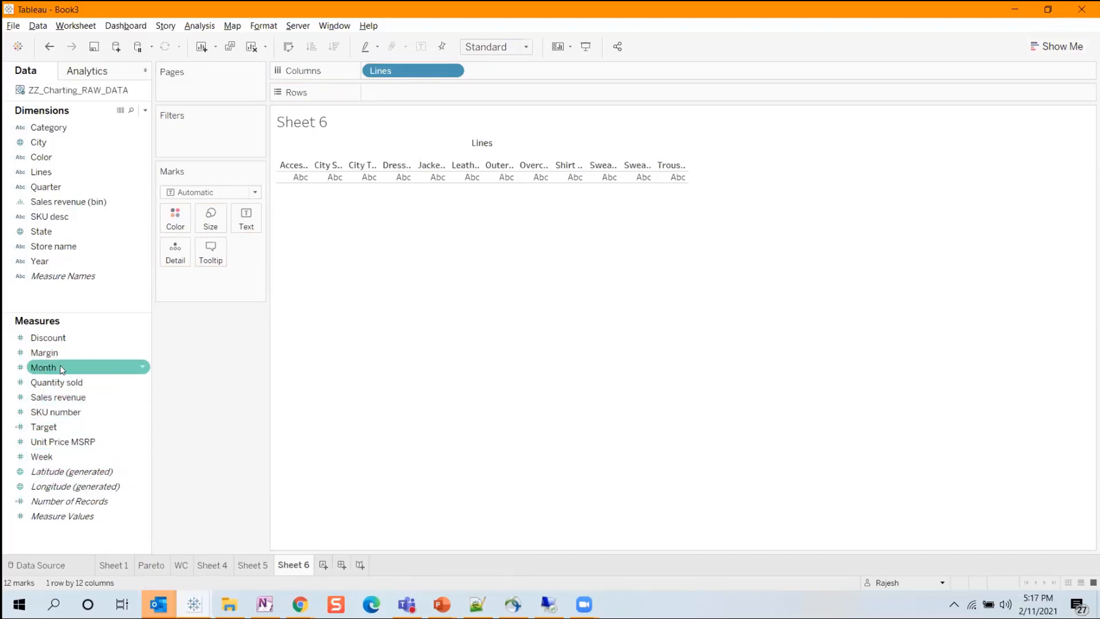
drag(60, 396, 421, 92)
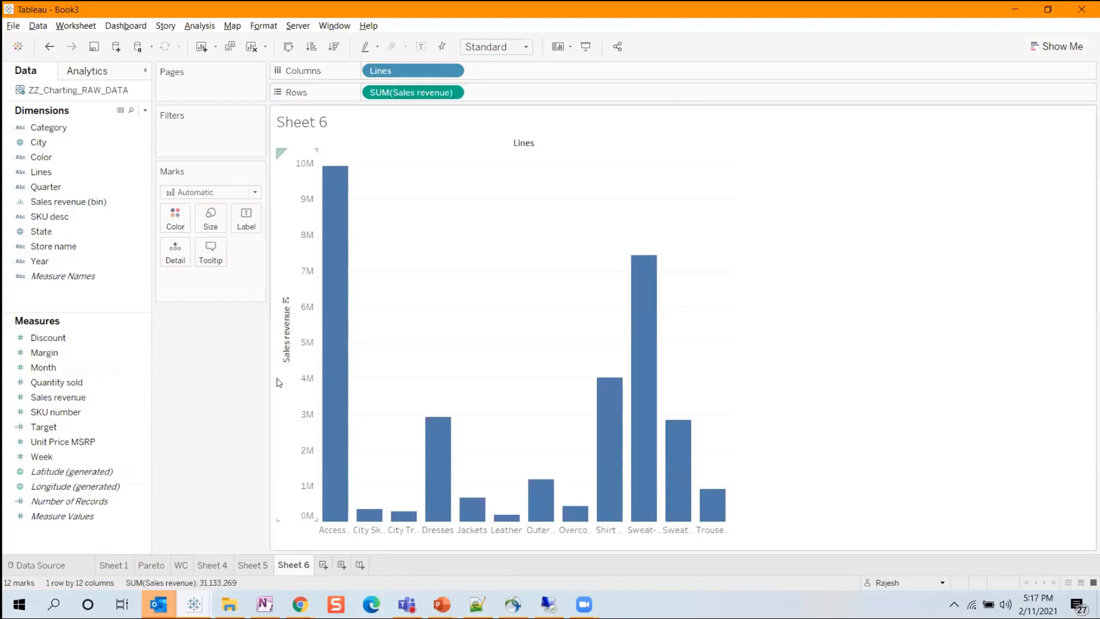
drag(43, 427, 173, 248)
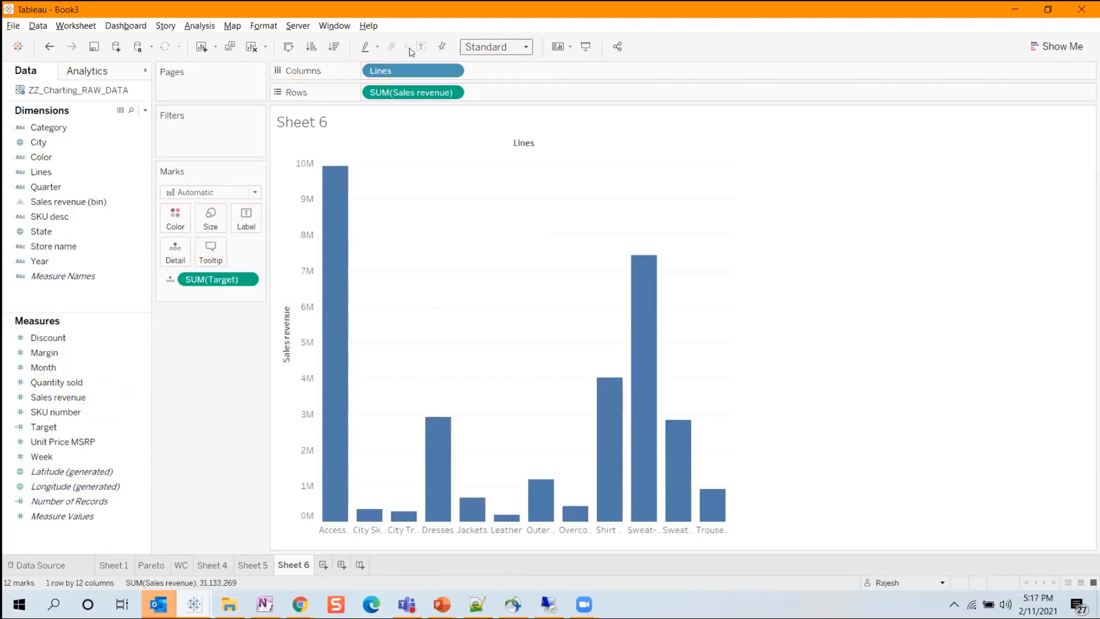
click(336, 47)
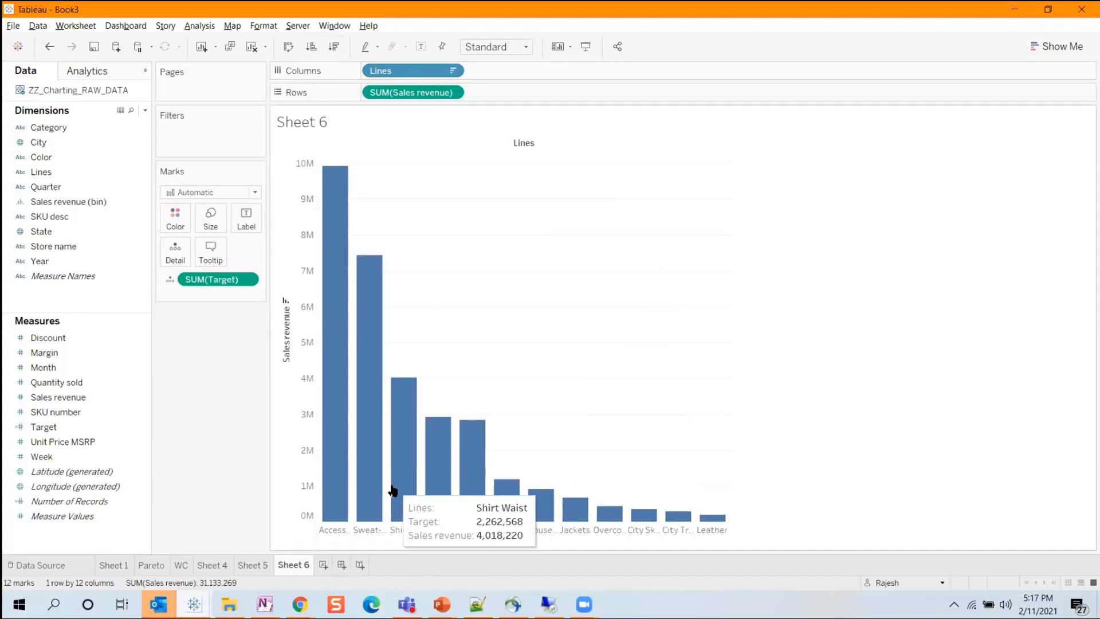
Add a per-cell reference line for average SUM(Target) to the Sales revenue axis, formatted as a thicker orange line.
right_click(281, 404)
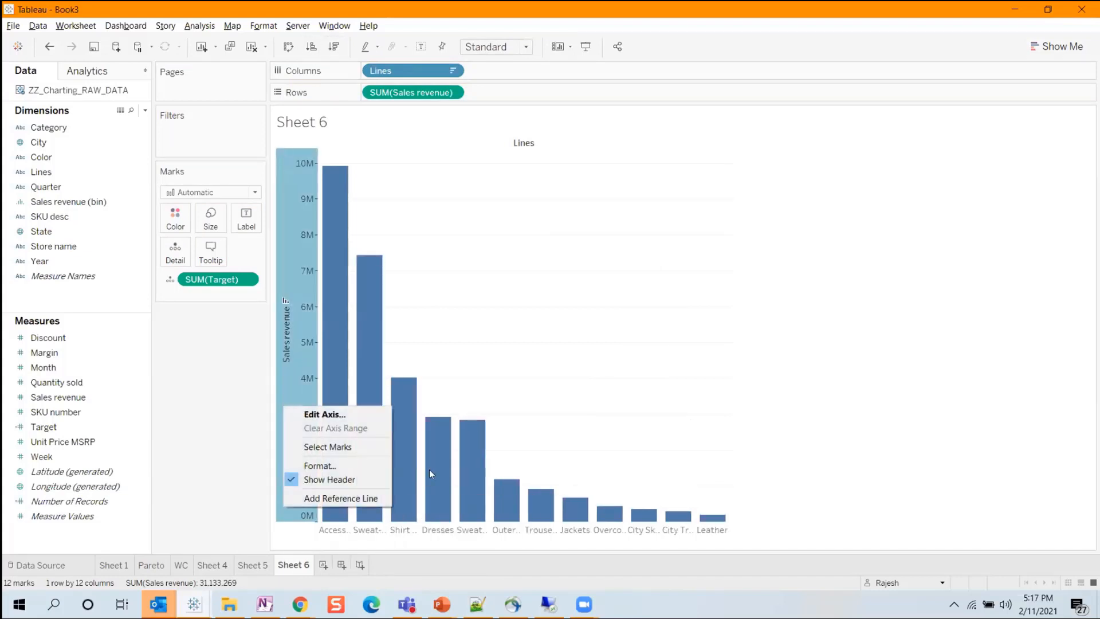
click(367, 501)
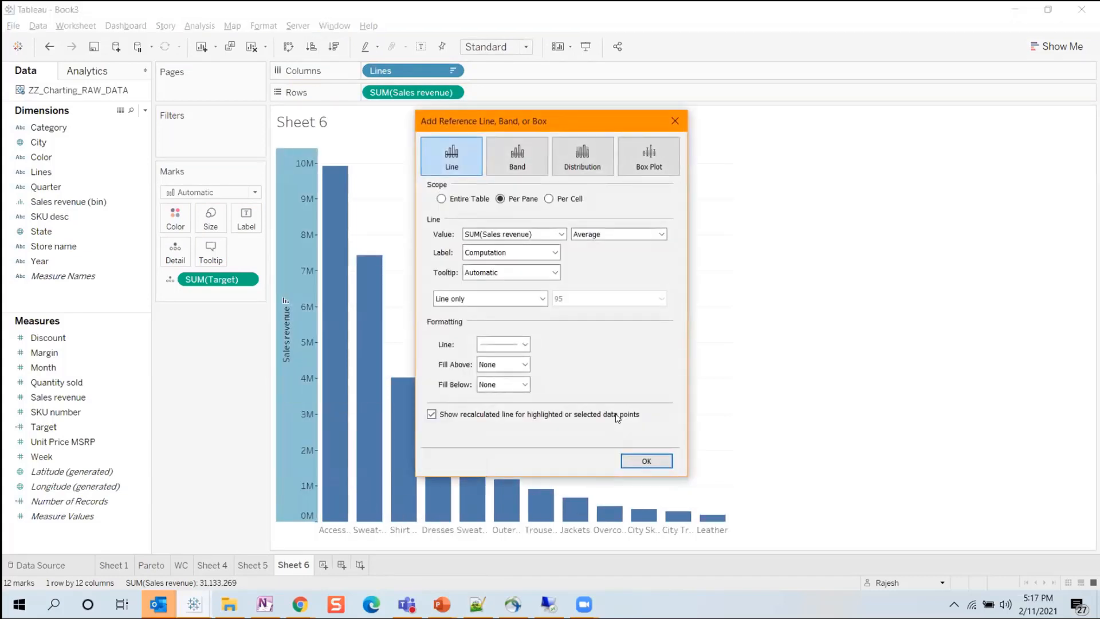
click(521, 235)
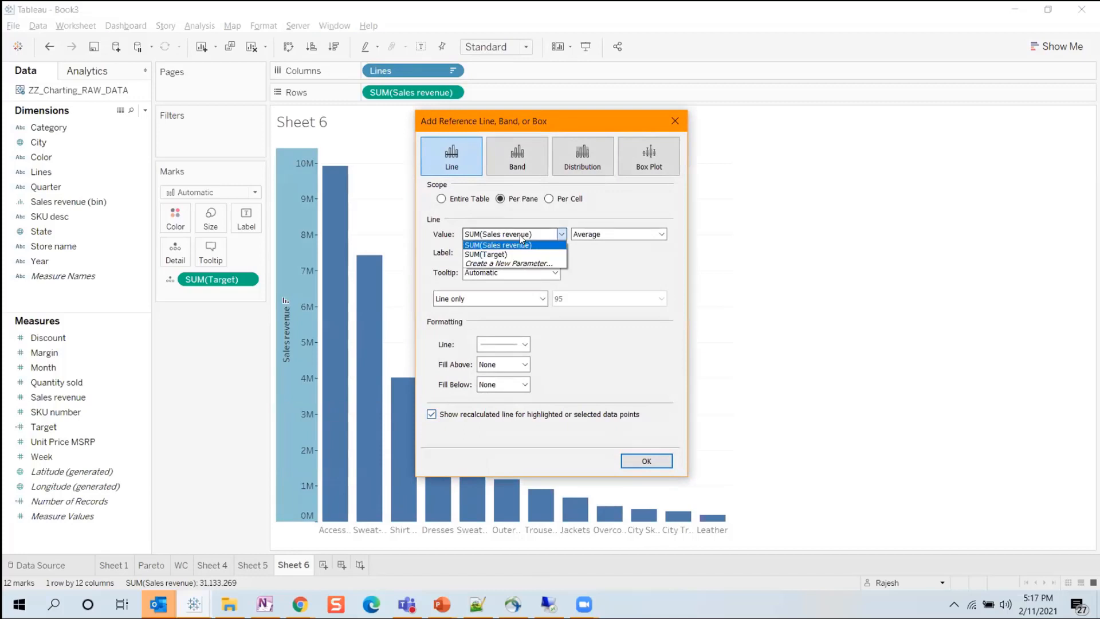
click(494, 253)
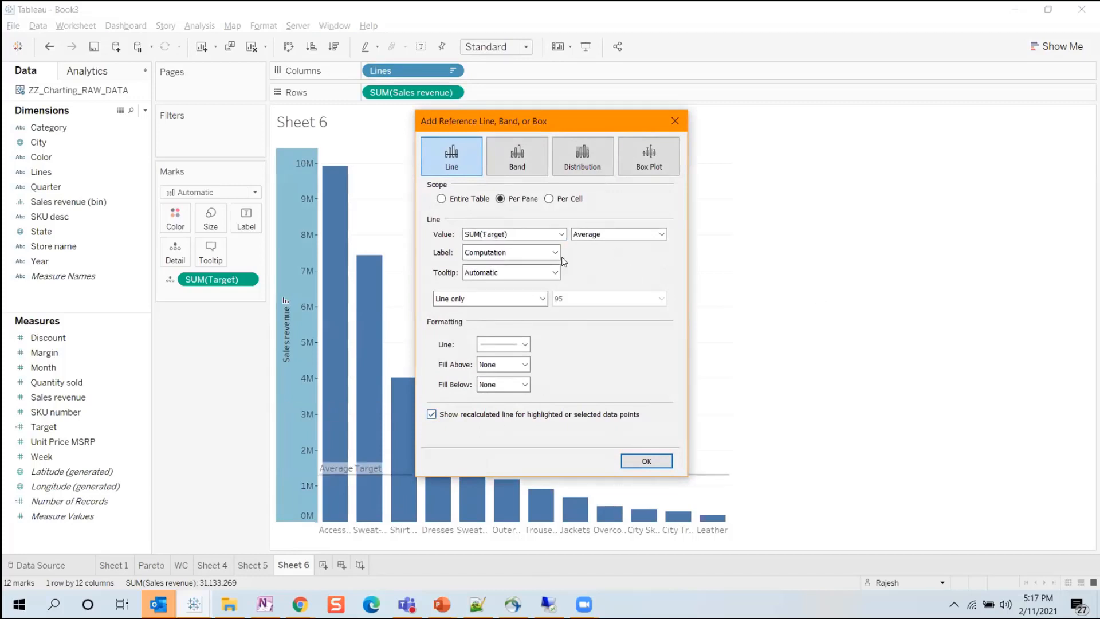
click(555, 199)
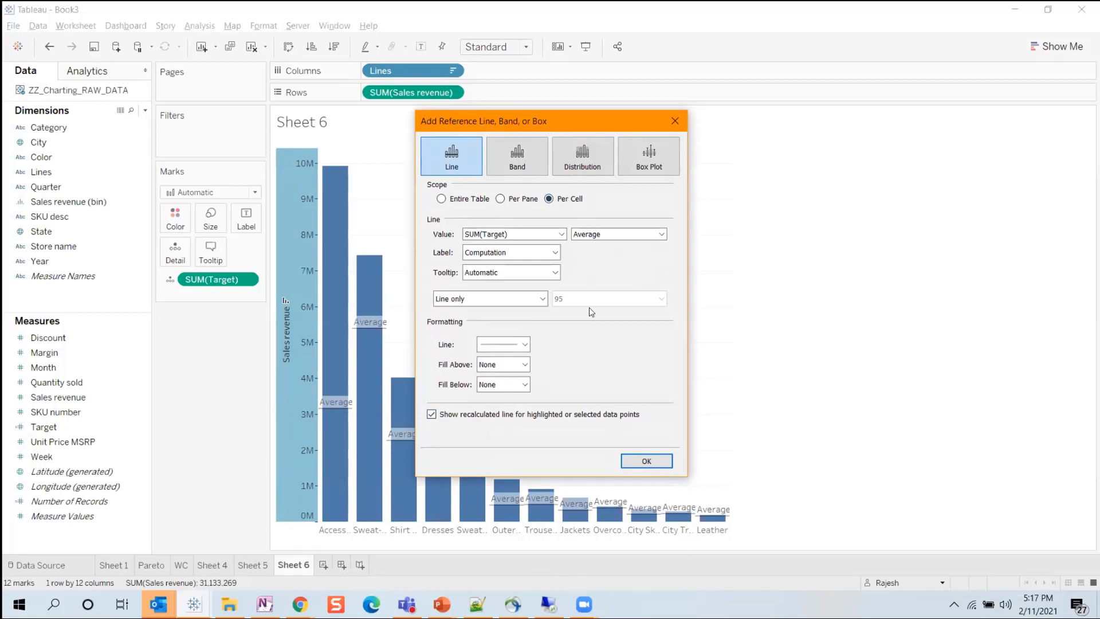
click(507, 295)
click(508, 295)
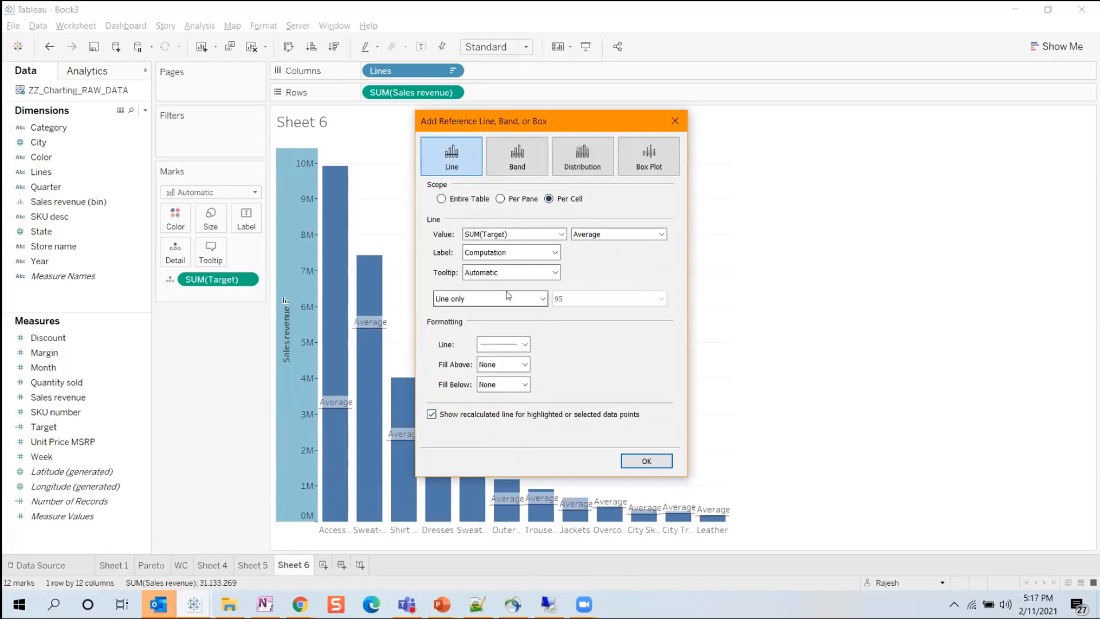
click(501, 343)
click(532, 420)
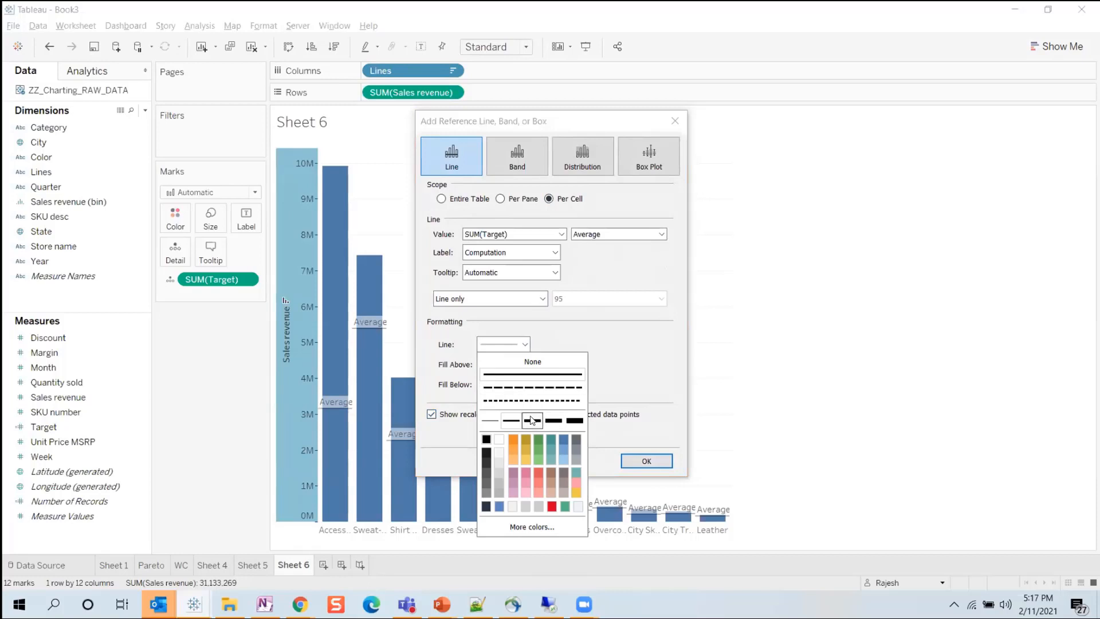
click(512, 438)
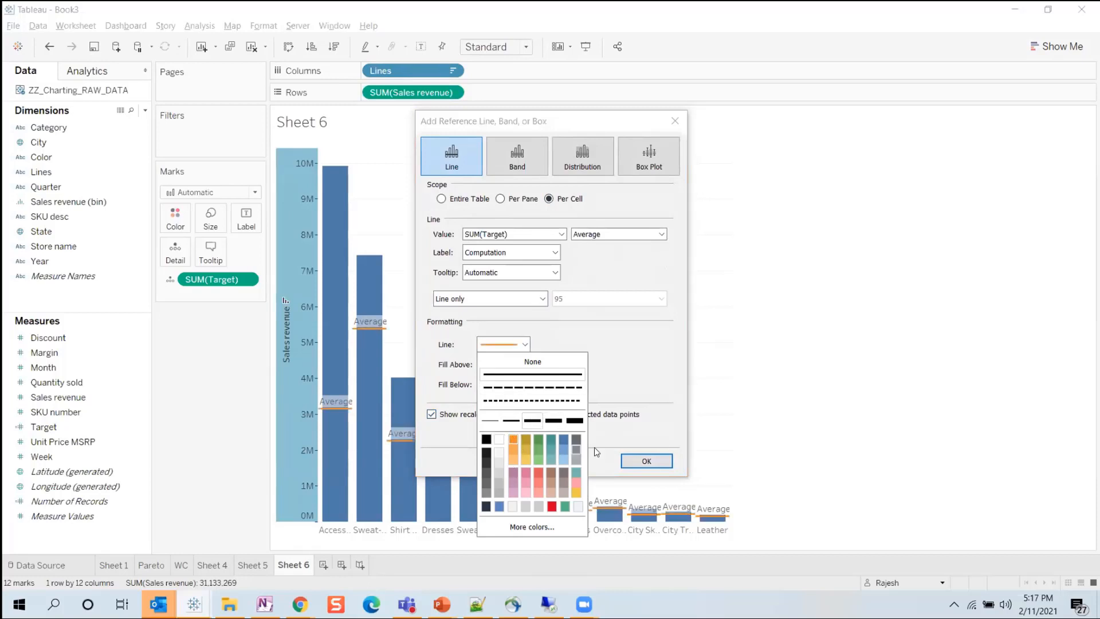
click(646, 461)
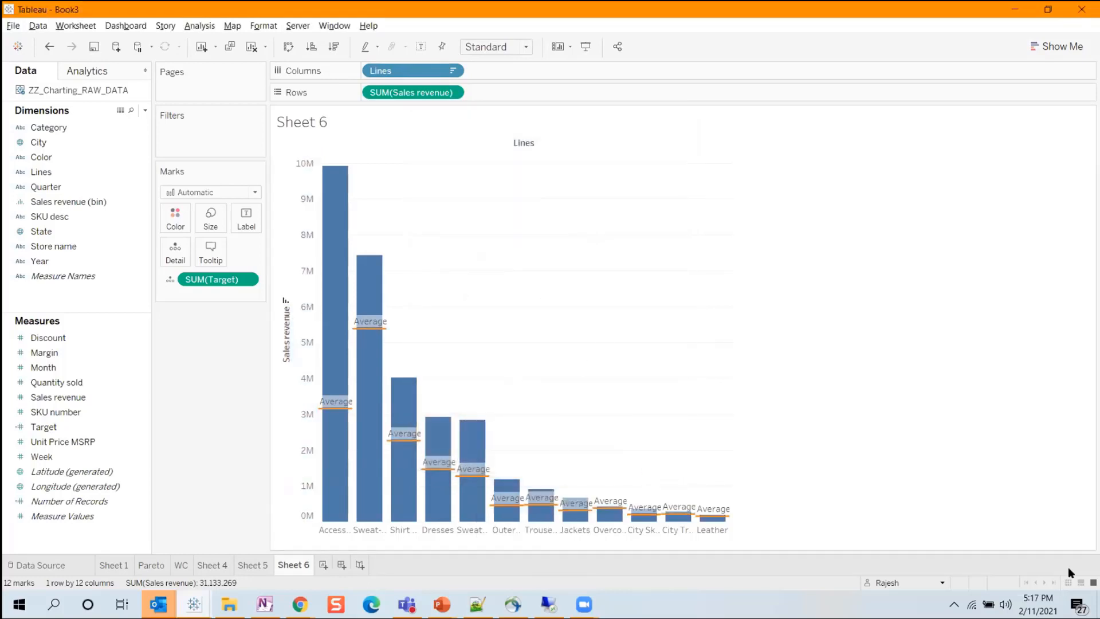
Edit the Target reference line so that its label shows Value.
mouse_move(371, 437)
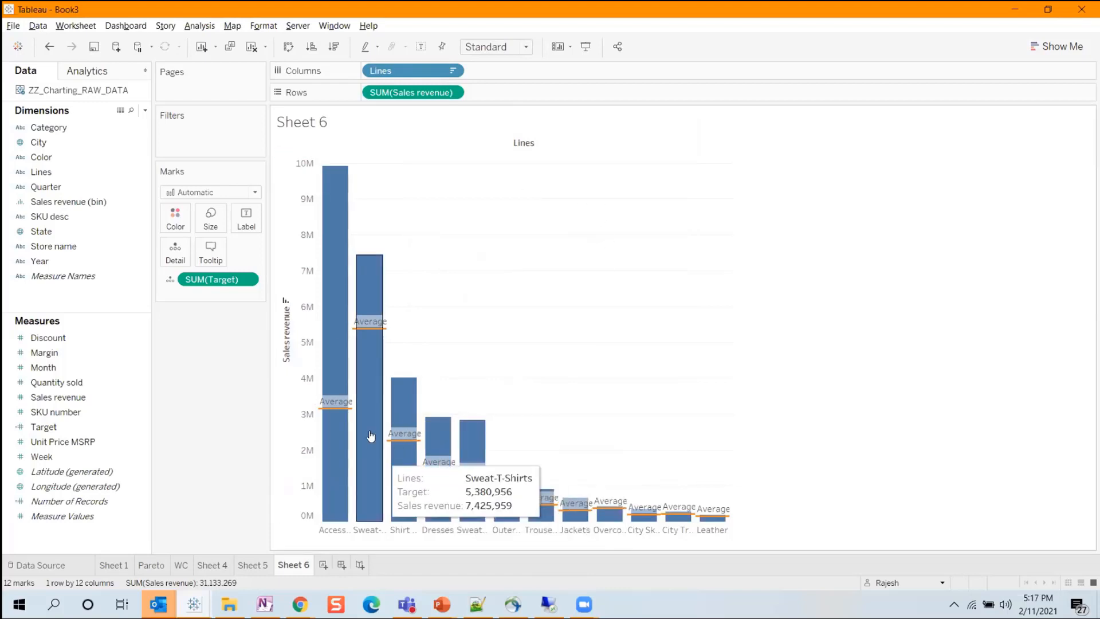
right_click(294, 420)
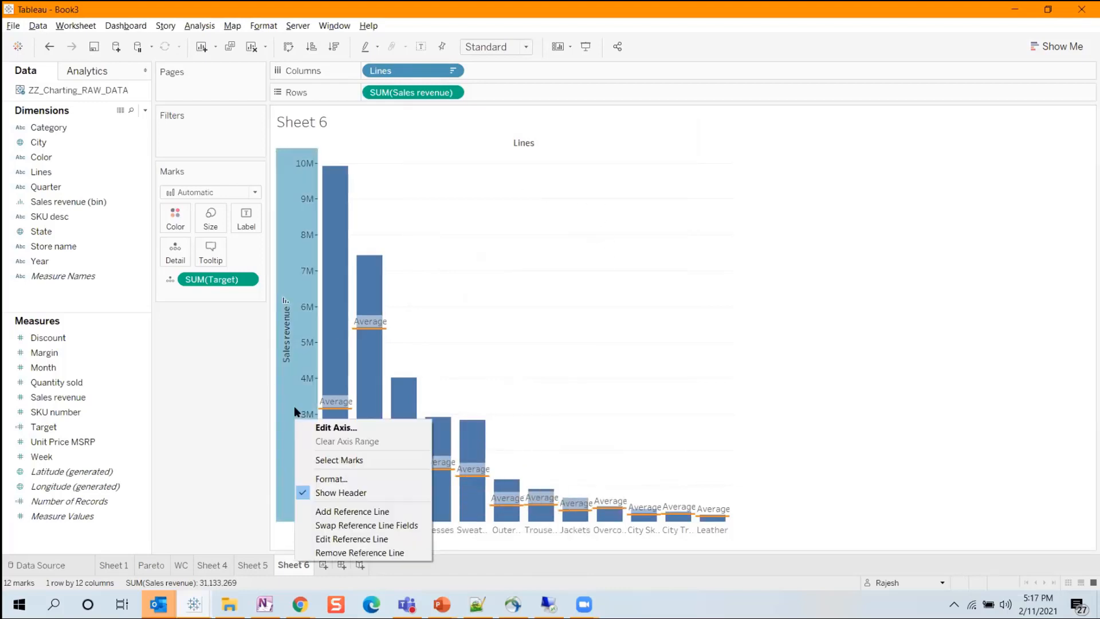
click(351, 538)
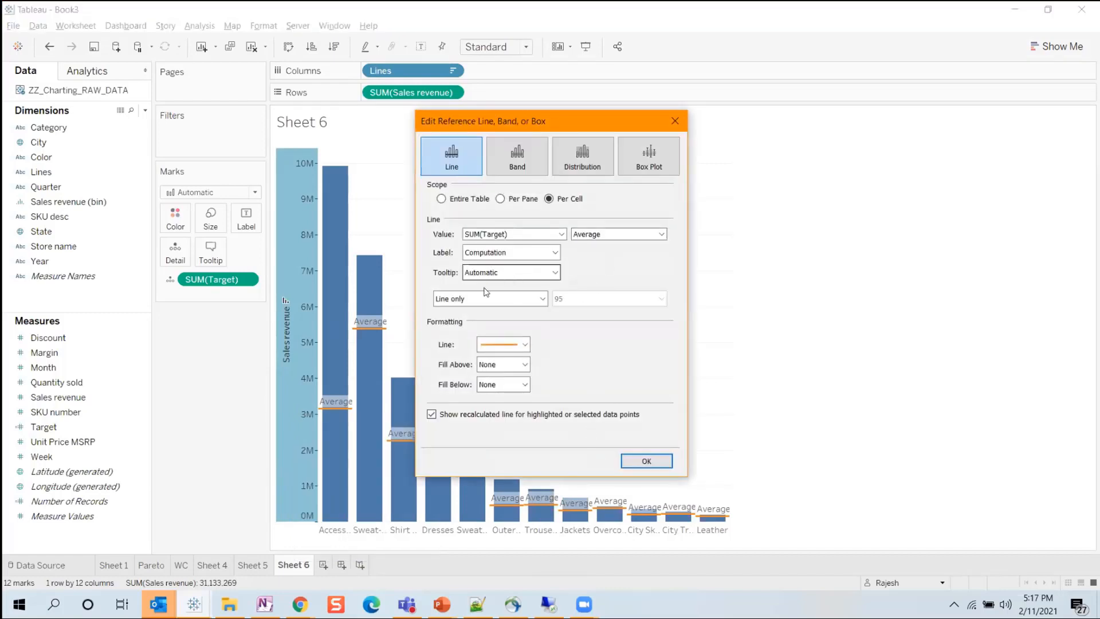
click(507, 252)
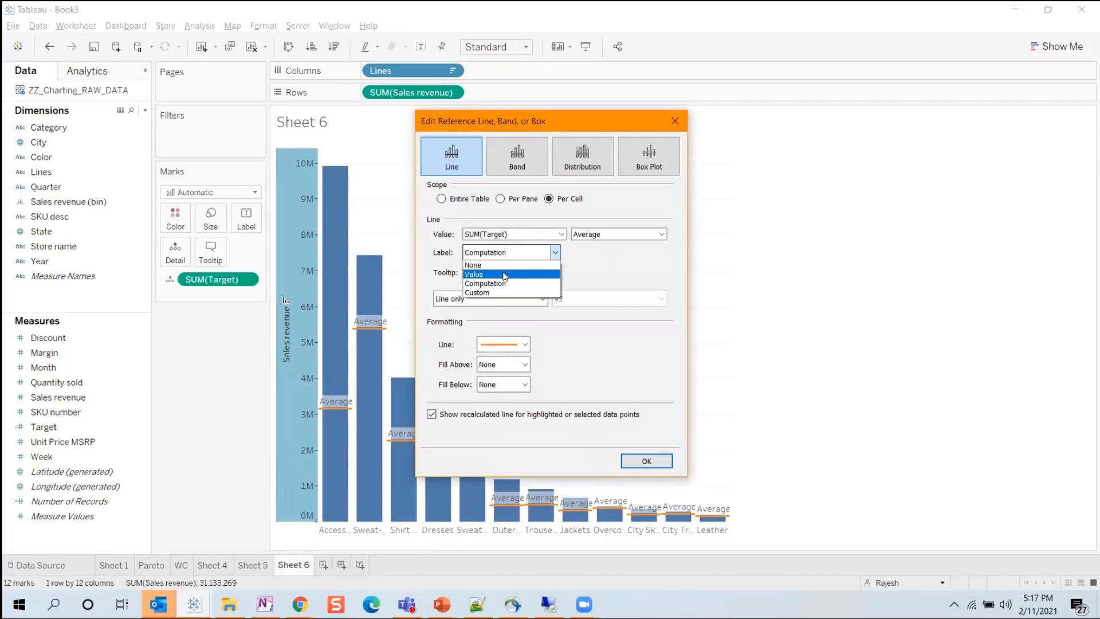
click(504, 274)
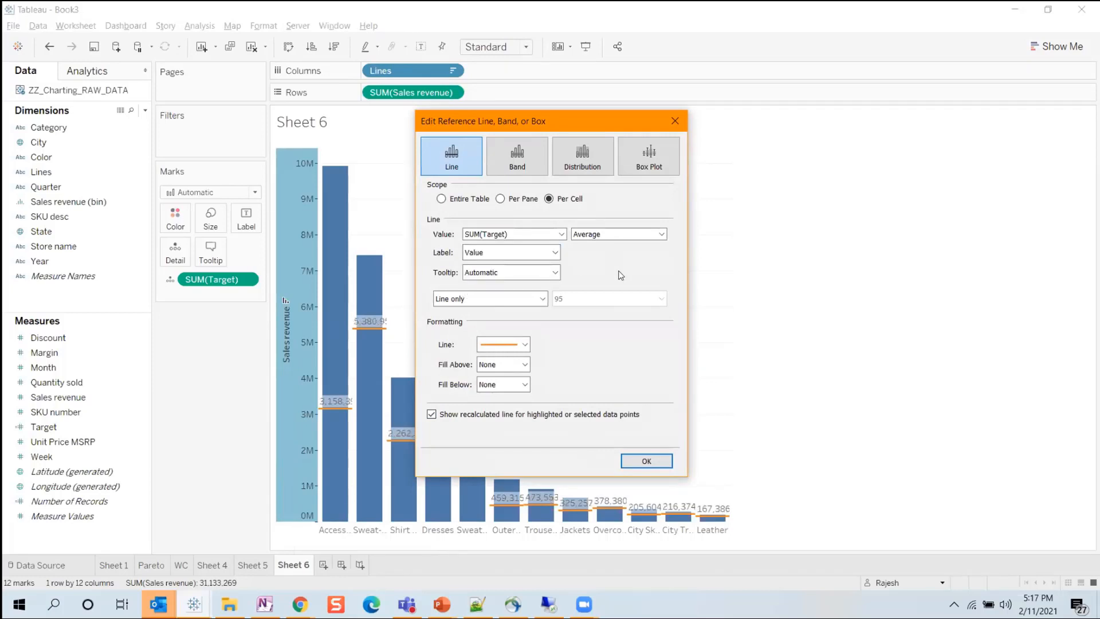
click(646, 462)
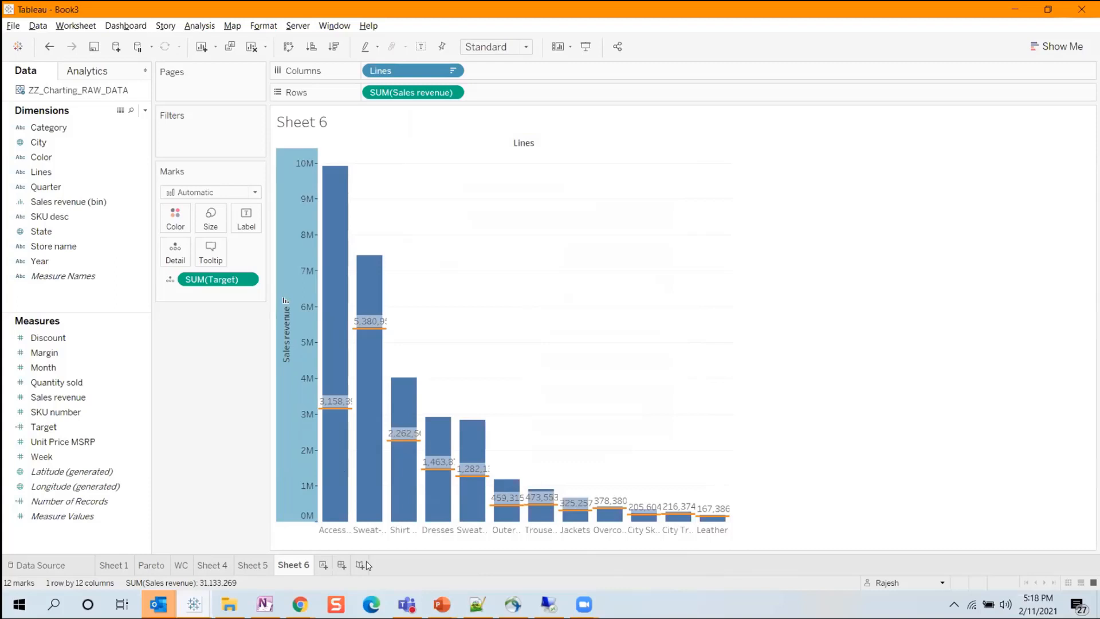
Add another new worksheet, show the chart suggestions and duplicate the Margin measure.
click(323, 565)
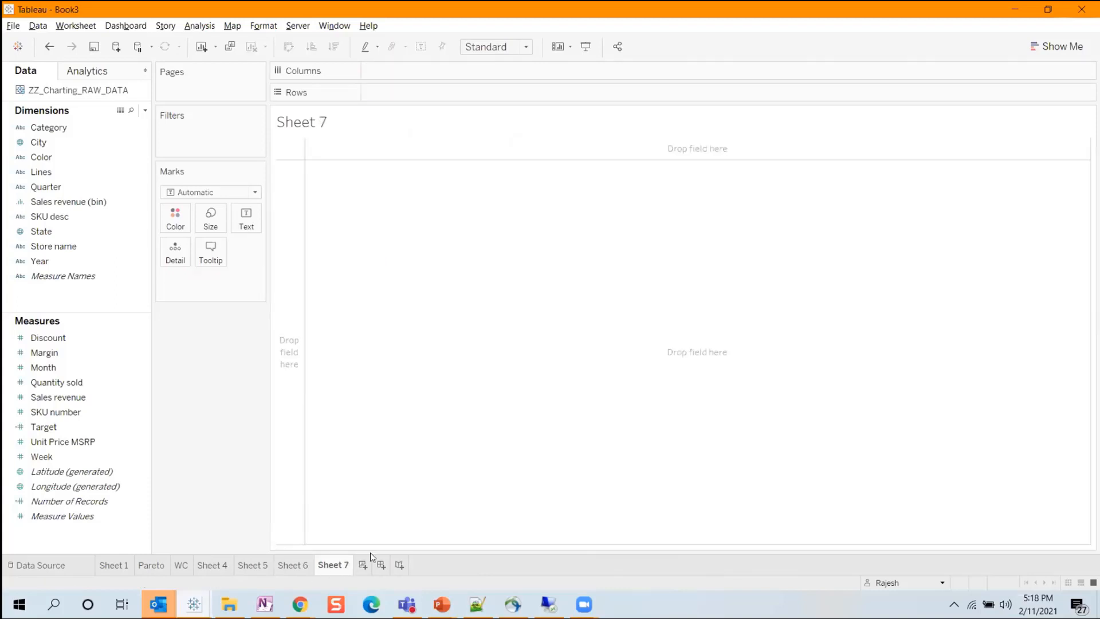
click(1071, 47)
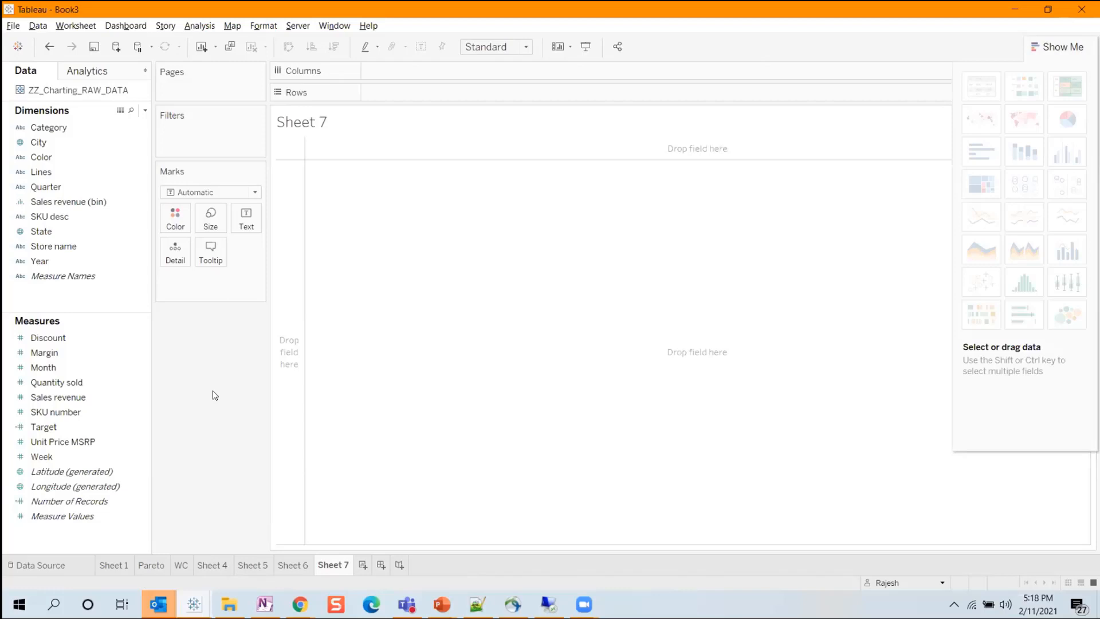
click(106, 355)
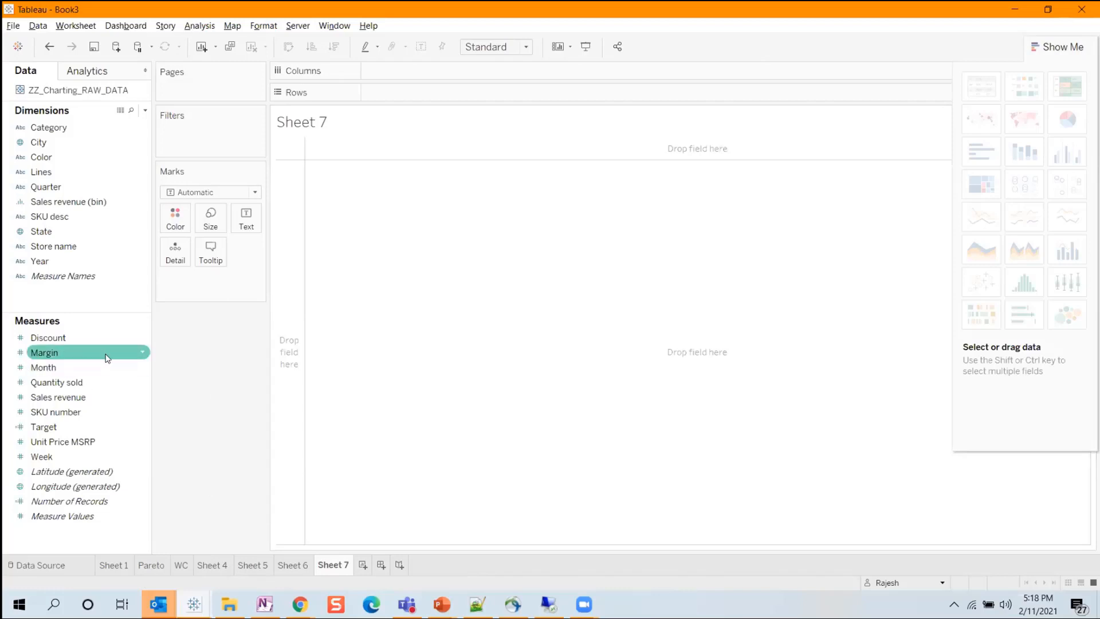
click(142, 353)
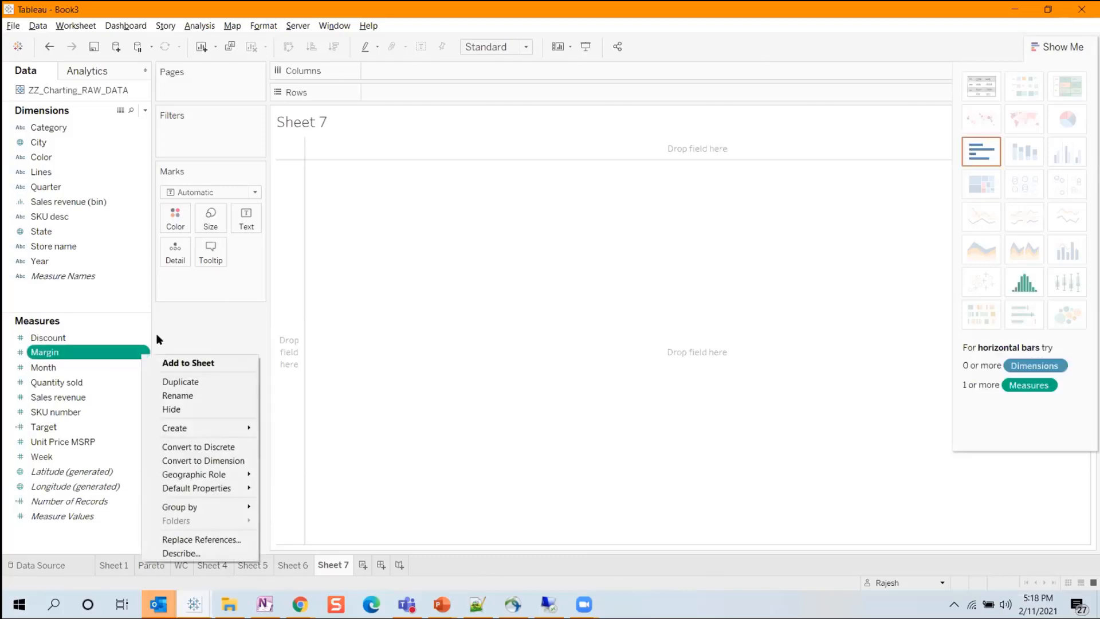
click(195, 382)
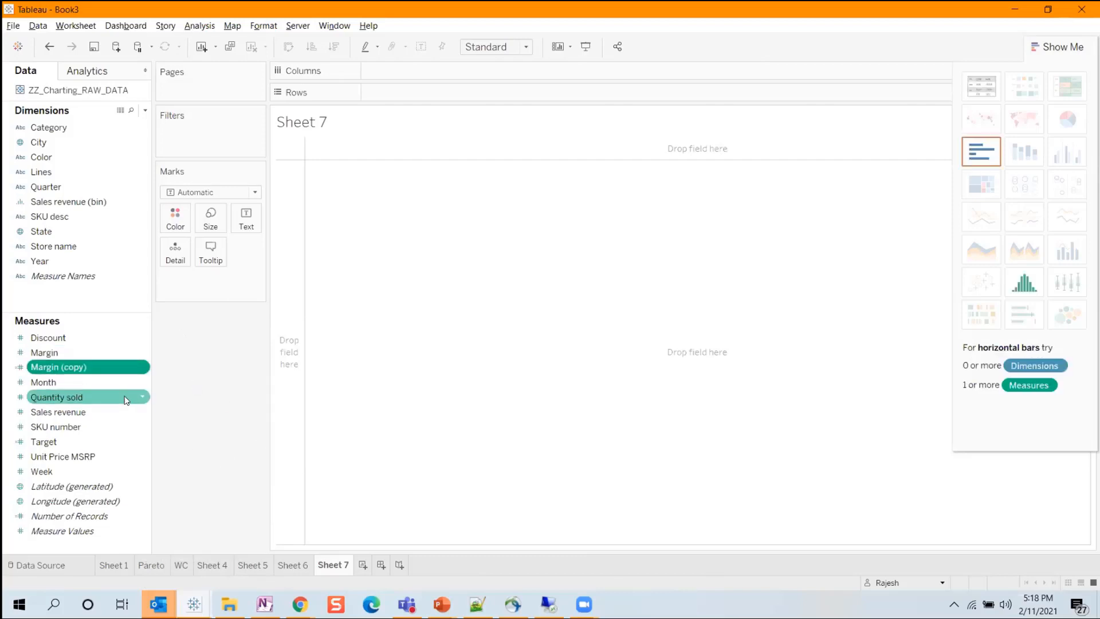
Change the duplicated measure's formula to -[Margin], rename it Margin -ve and save the calculation.
click(142, 367)
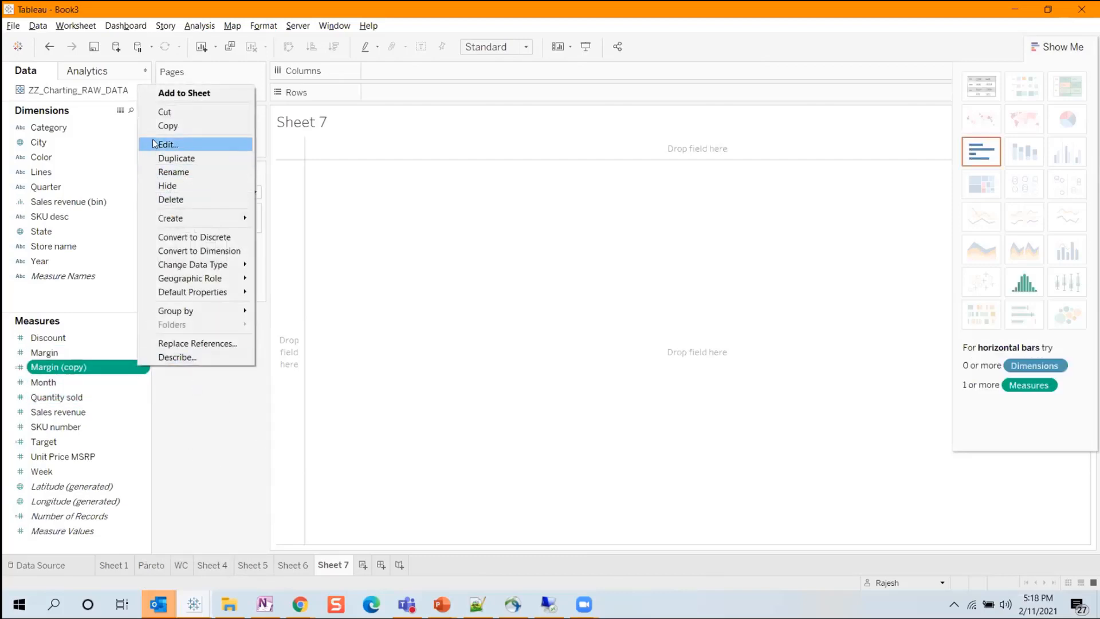
click(183, 144)
text(-[Margin)
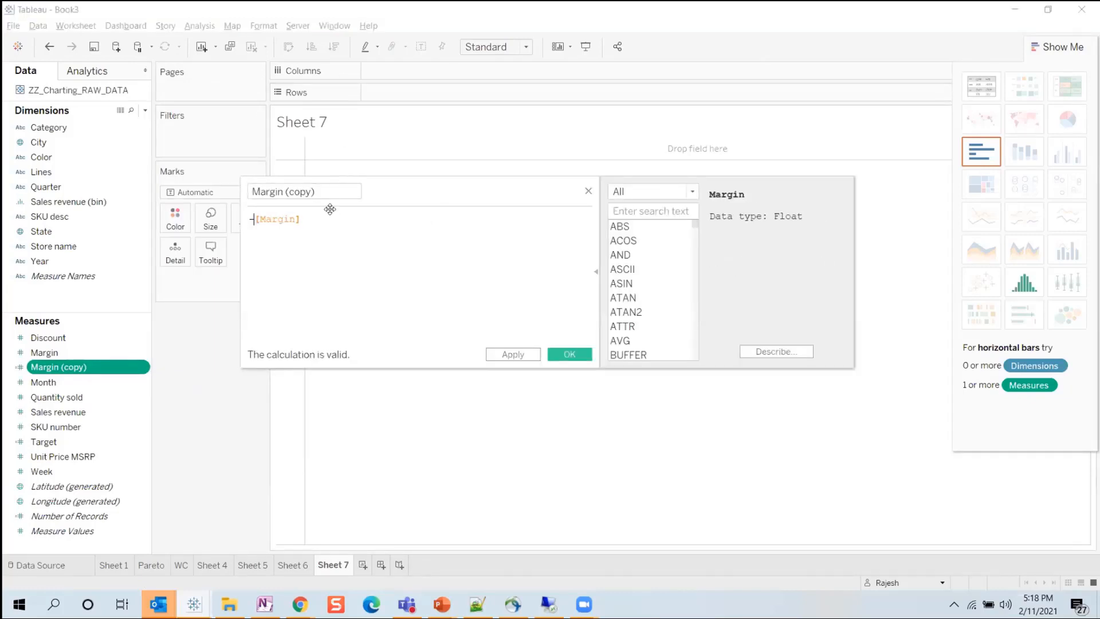
key(BackSpace)
key(BackSpace)
key(BackSpace)
click(567, 354)
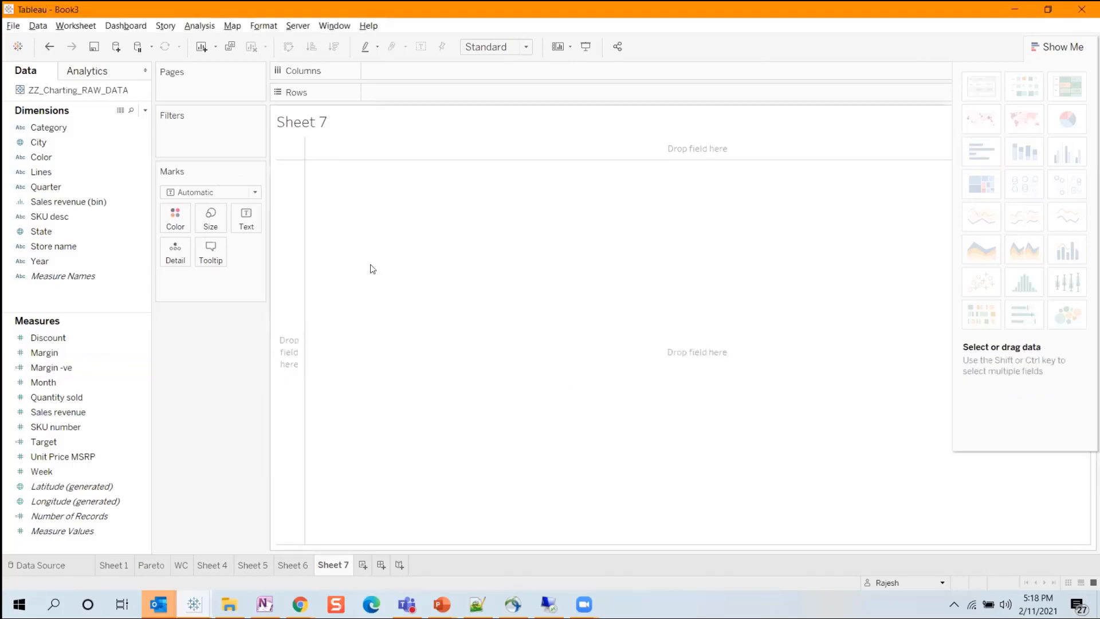
Place Lines on Columns and Margin on Rows, and apply a Running Total quick table calculation to Margin.
drag(41, 172, 439, 73)
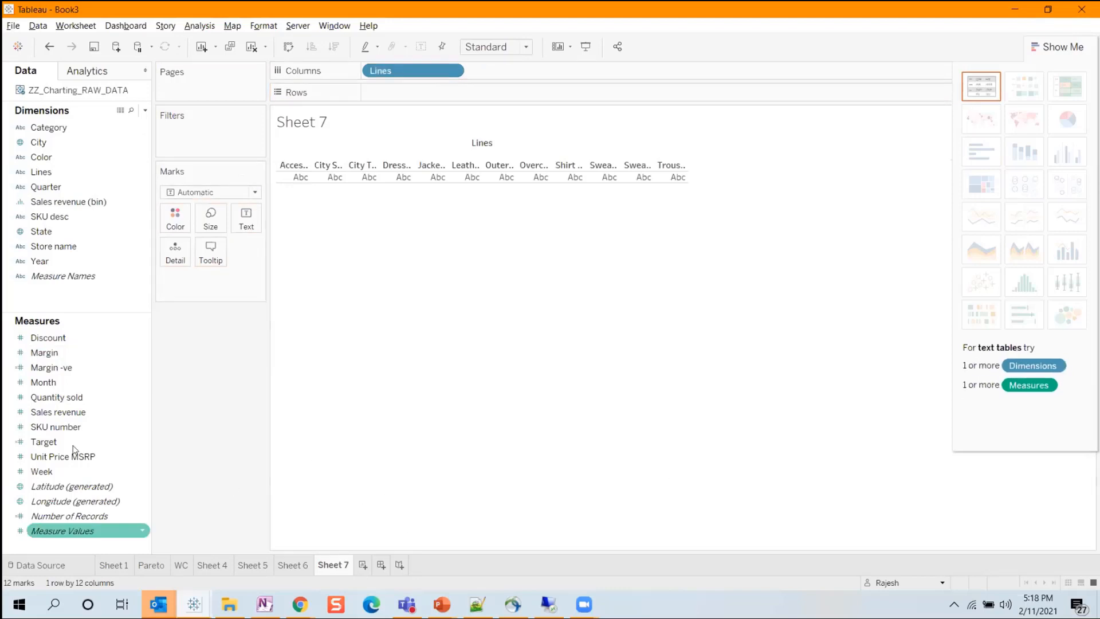
drag(55, 352, 422, 95)
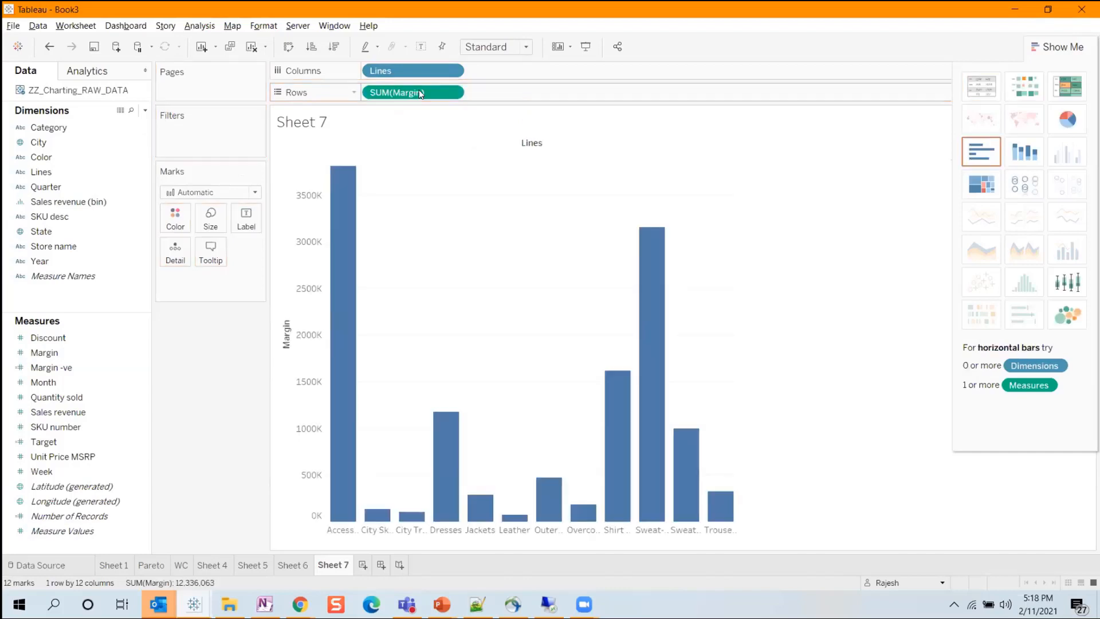
click(452, 93)
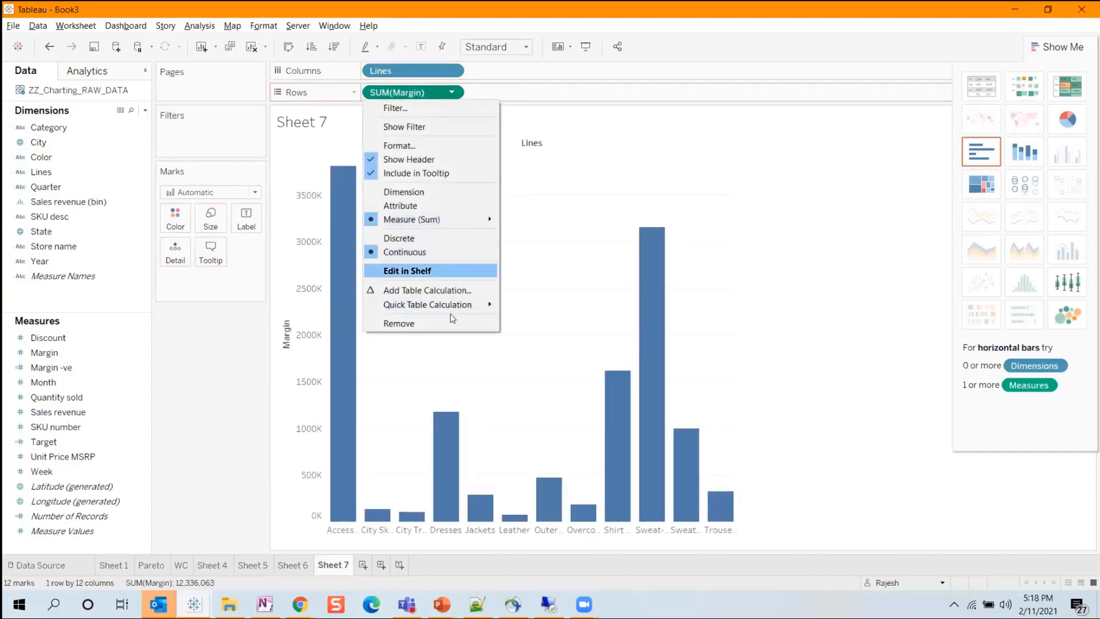
mouse_move(448, 309)
click(550, 308)
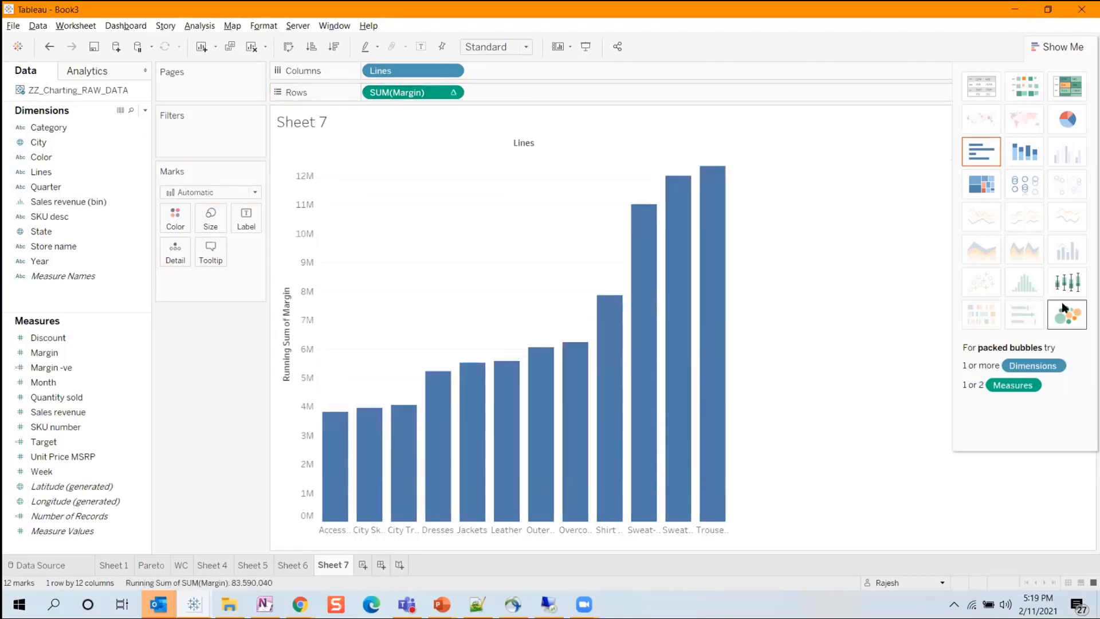
Change the mark type to Gantt Bar and size the marks by Margin -ve to form a waterfall chart.
mouse_move(354, 472)
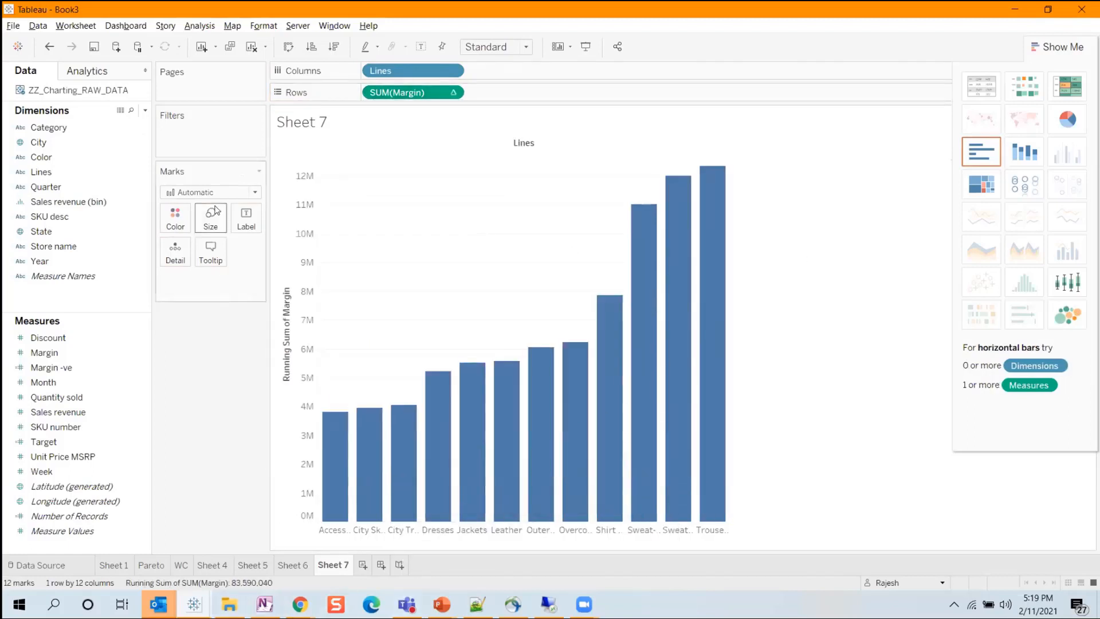
click(212, 192)
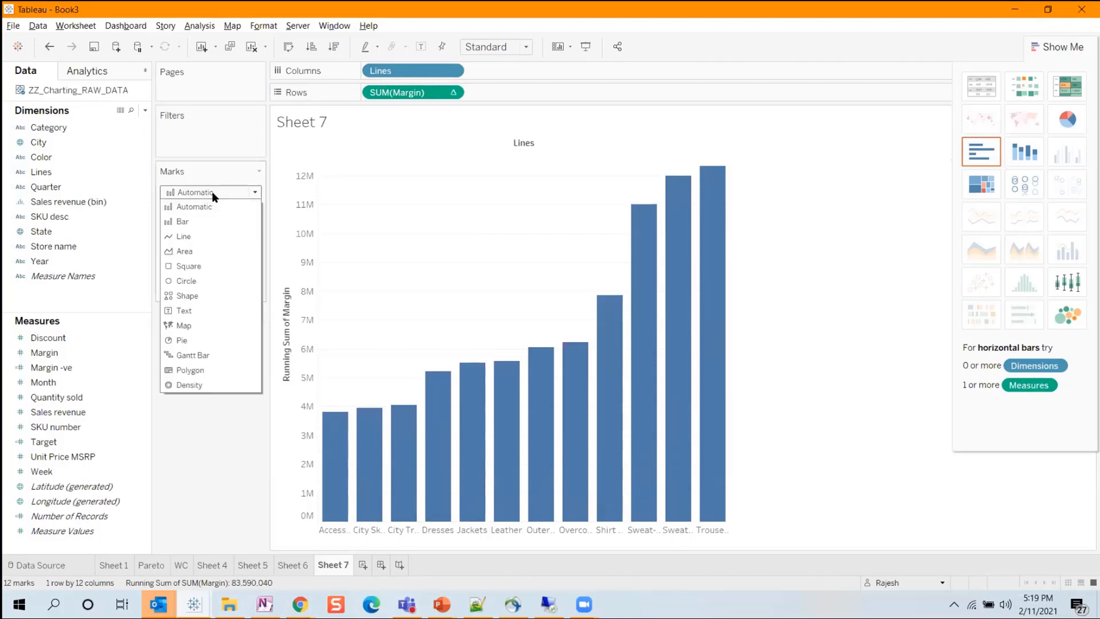
click(207, 355)
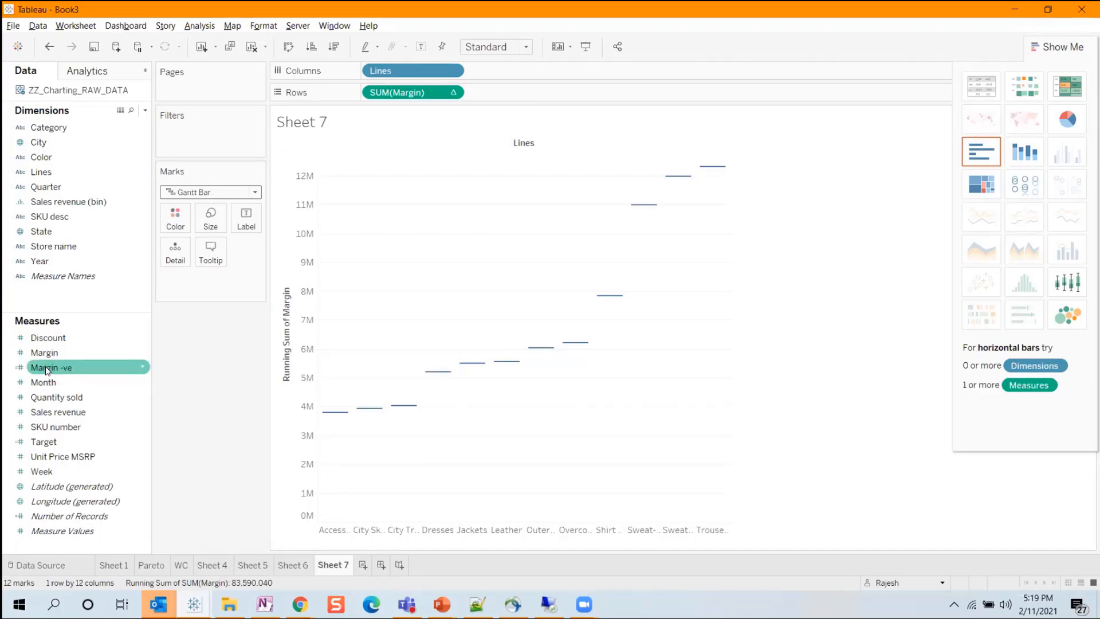
drag(46, 366, 210, 222)
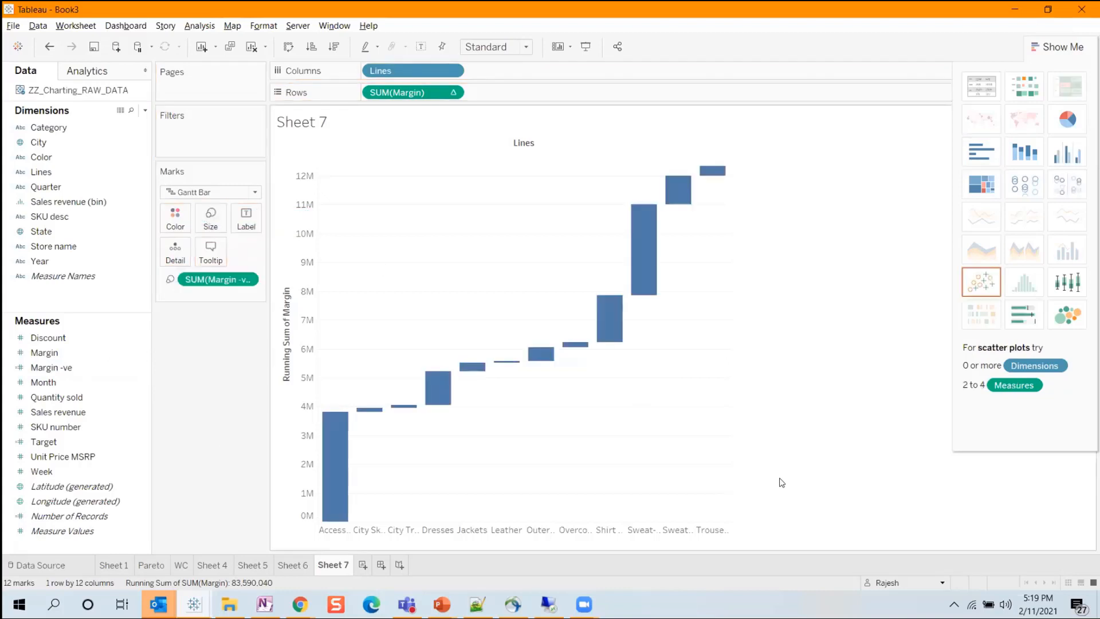
mouse_move(344, 437)
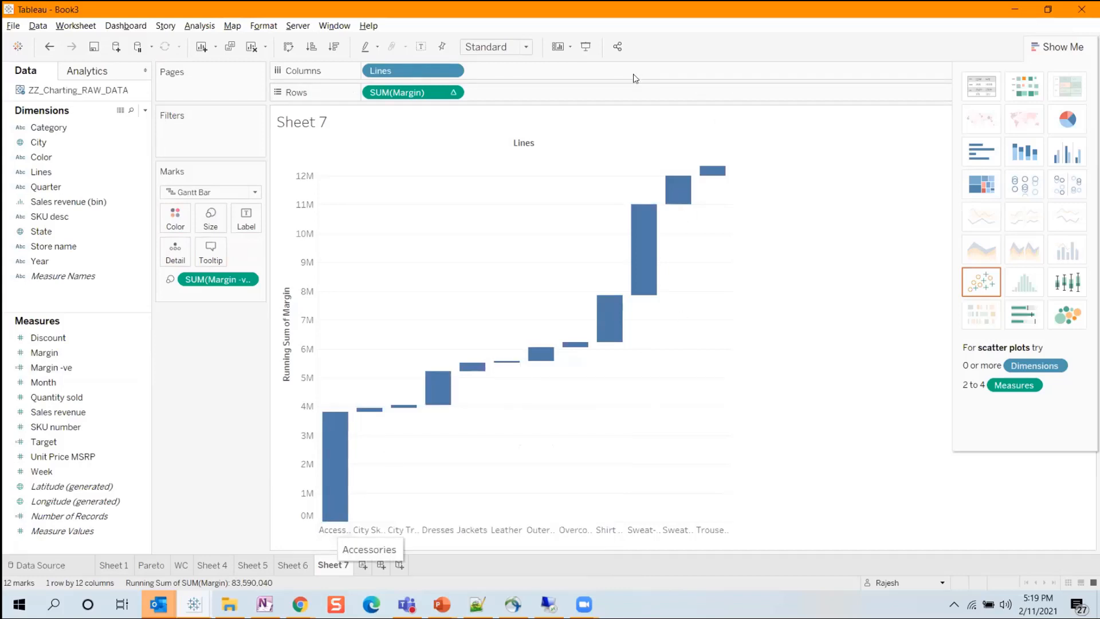
Fit the waterfall chart to Entire View and hide the chart suggestions.
click(494, 46)
key(Return)
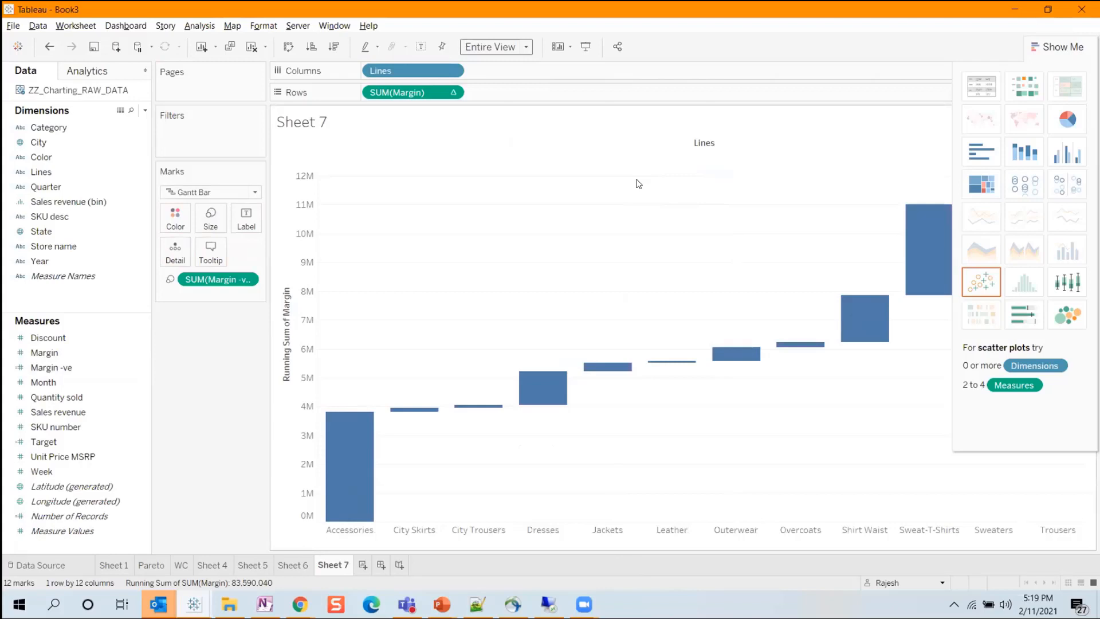
click(1059, 47)
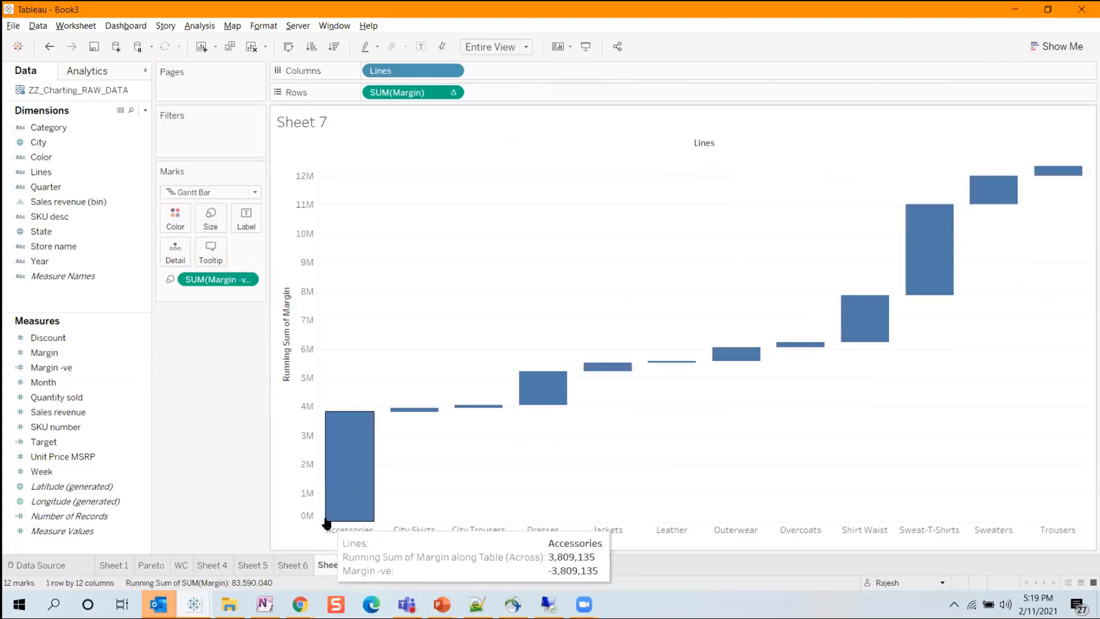
Switch to the Web Intelligence report in Chrome and examine the data assigned to the Waterfall report's Cumulated Margin by Month chart.
click(300, 604)
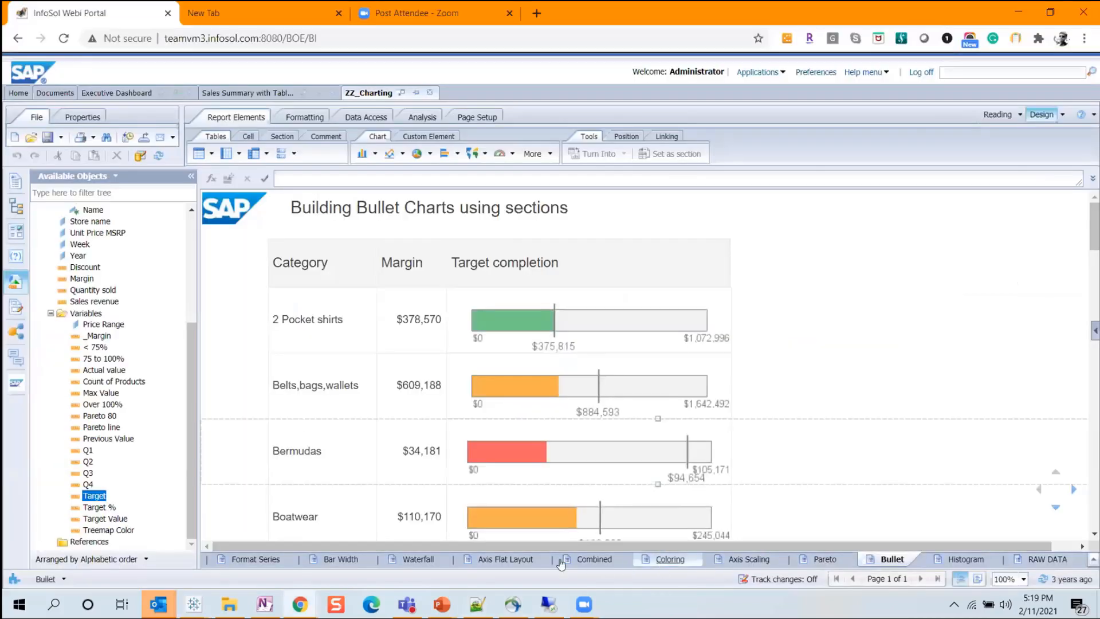
click(418, 559)
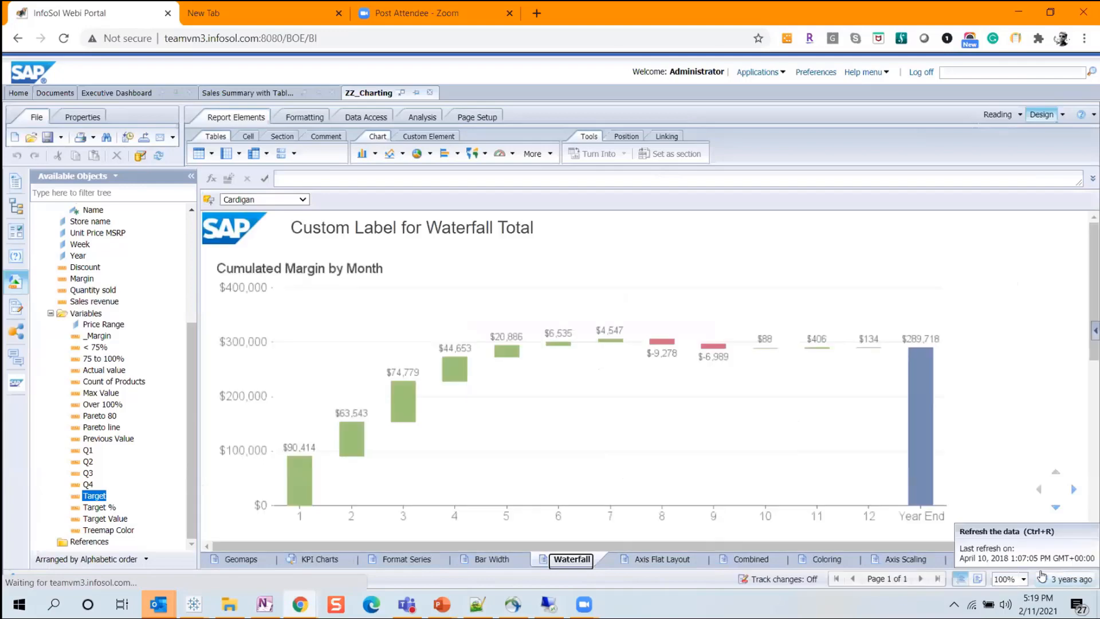
click(916, 431)
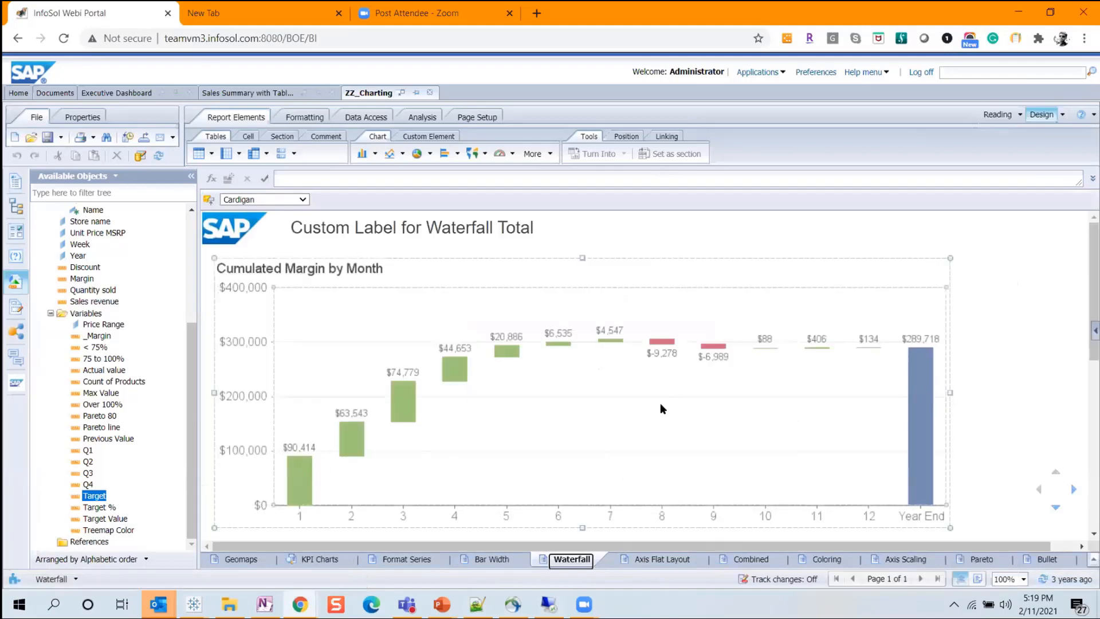
right_click(700, 388)
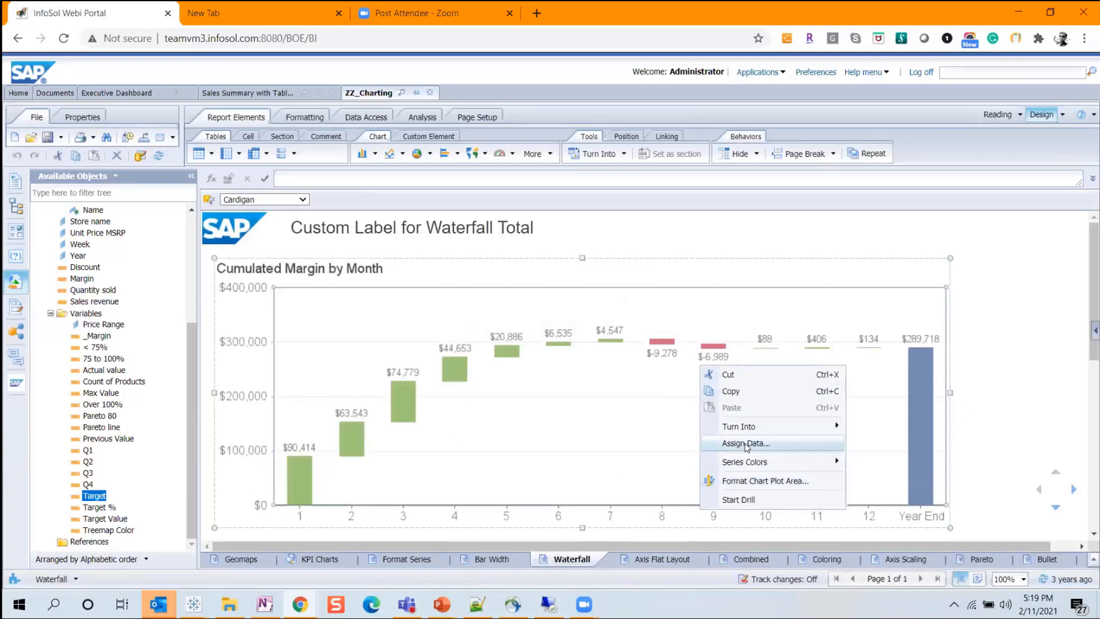
click(858, 471)
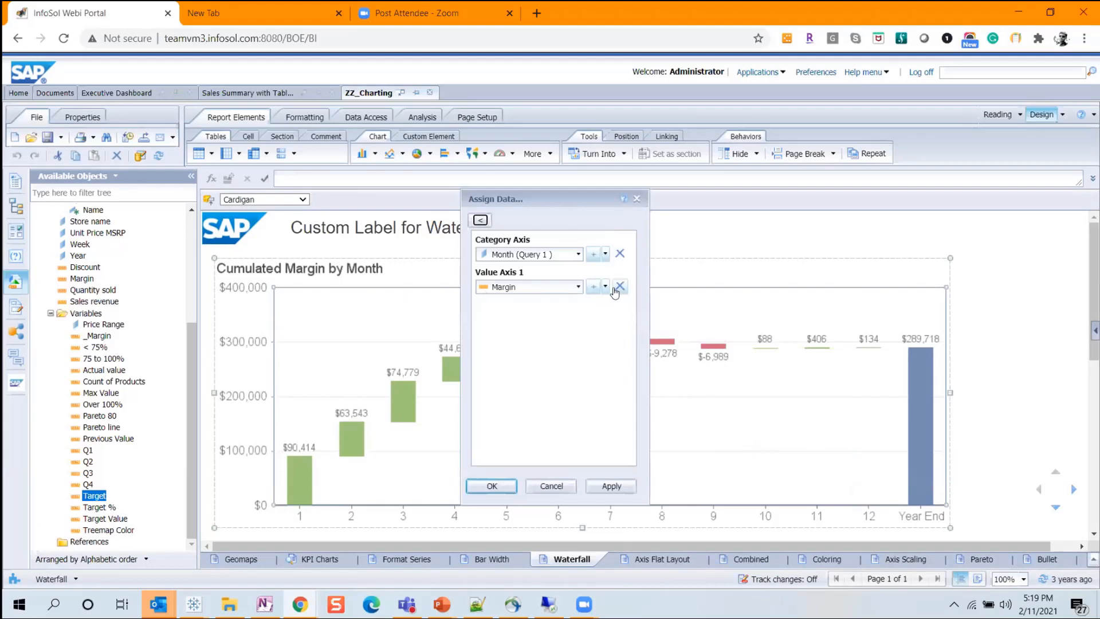
click(551, 486)
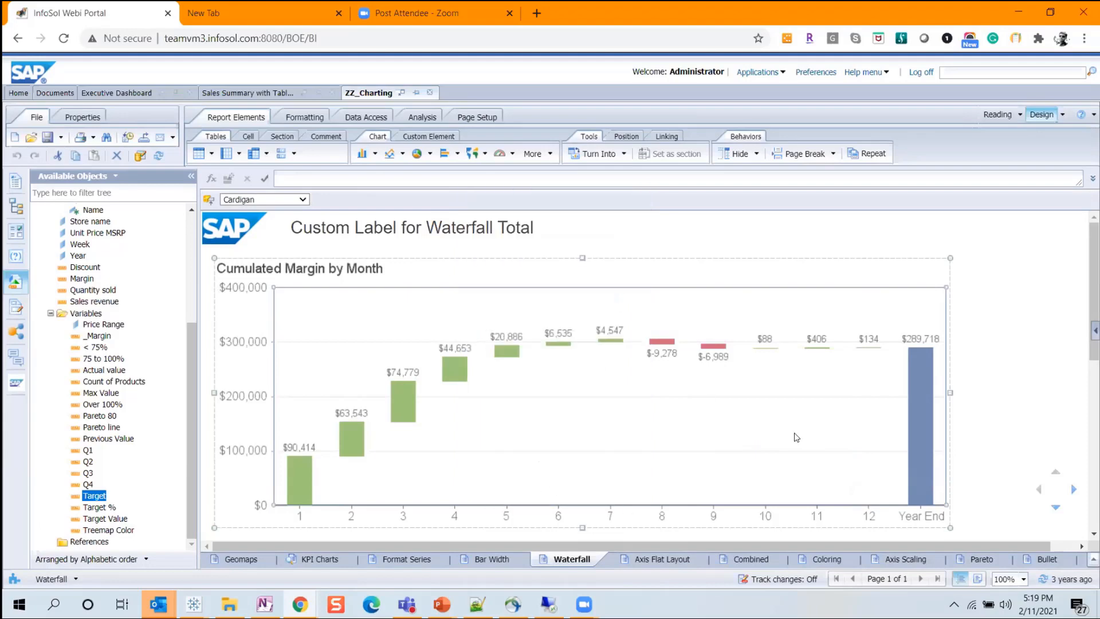
Return to Tableau, color the waterfall bars by Margin and apply the Green palette.
key(alt+Tab)
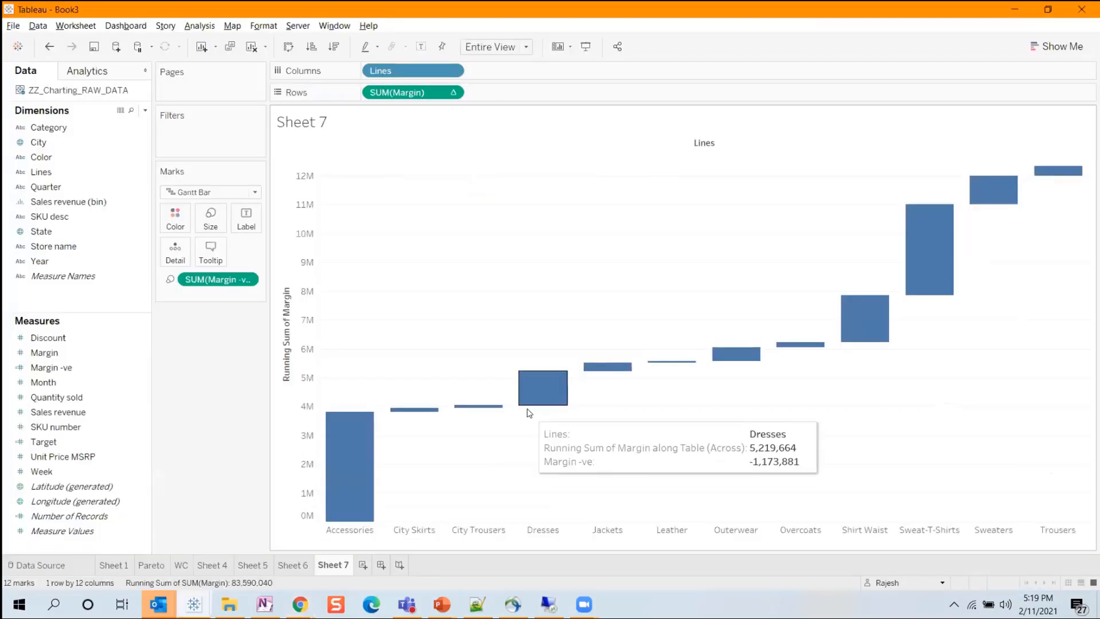
click(84, 353)
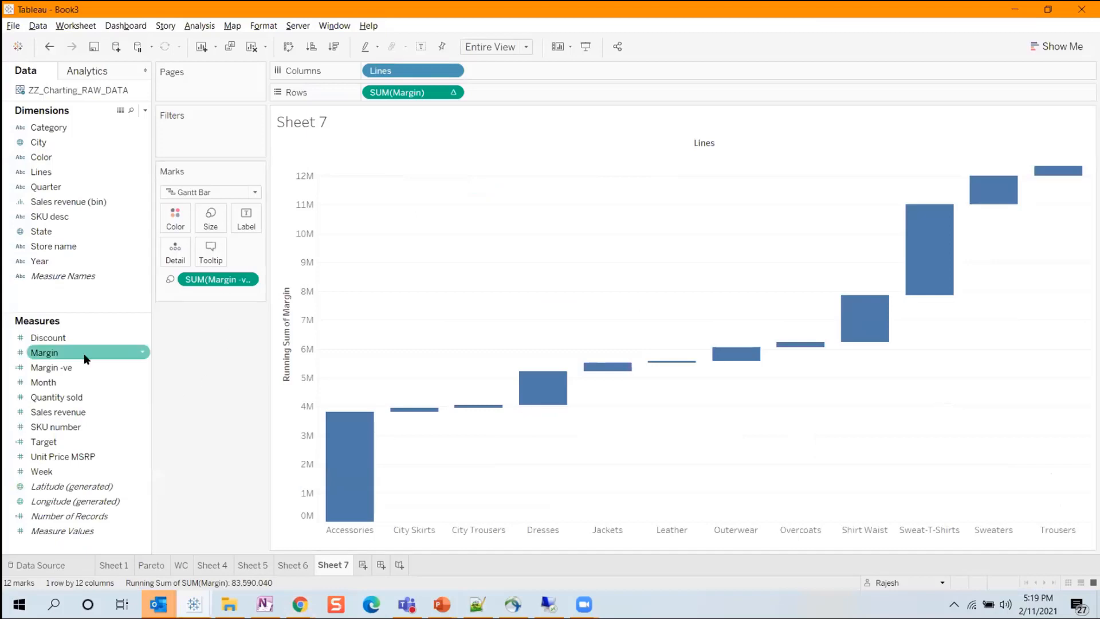
drag(77, 355, 175, 221)
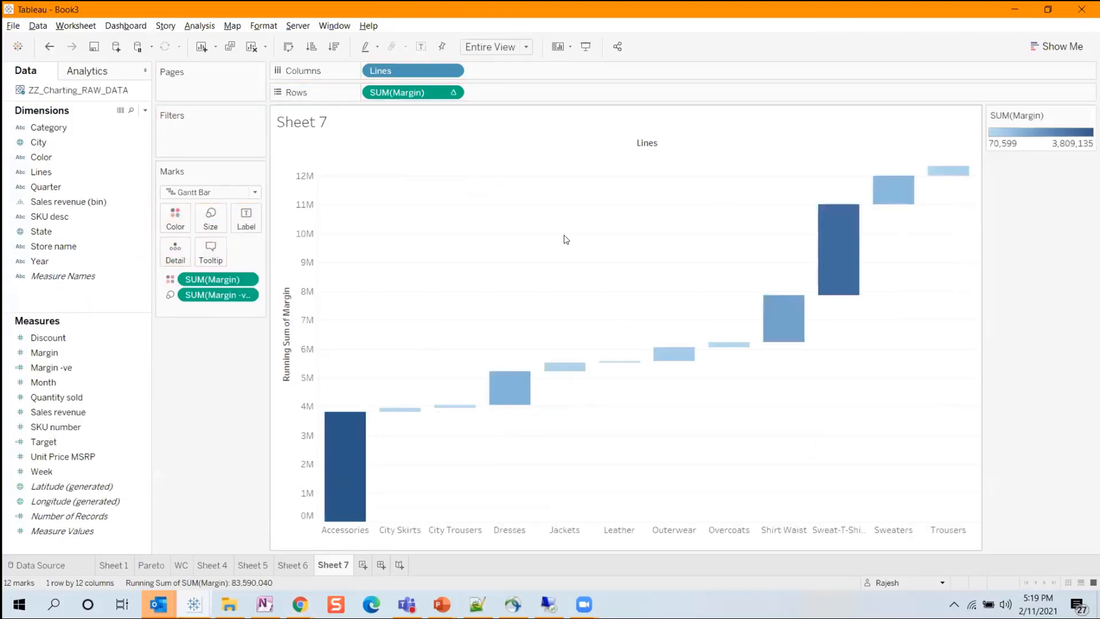
click(1088, 115)
click(1043, 127)
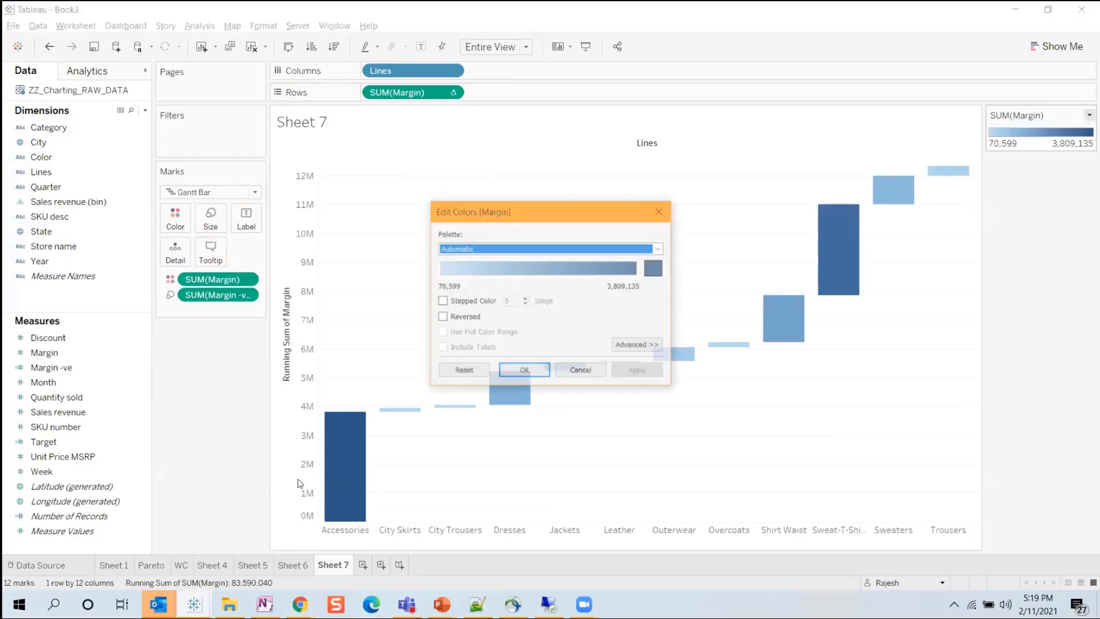
click(473, 248)
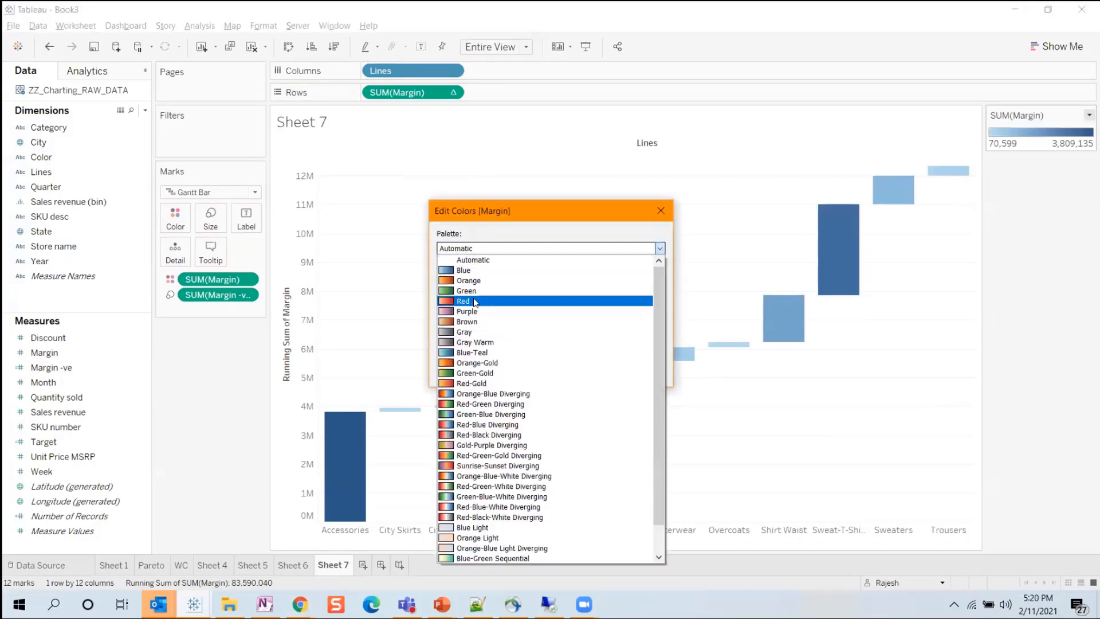
click(466, 290)
click(639, 371)
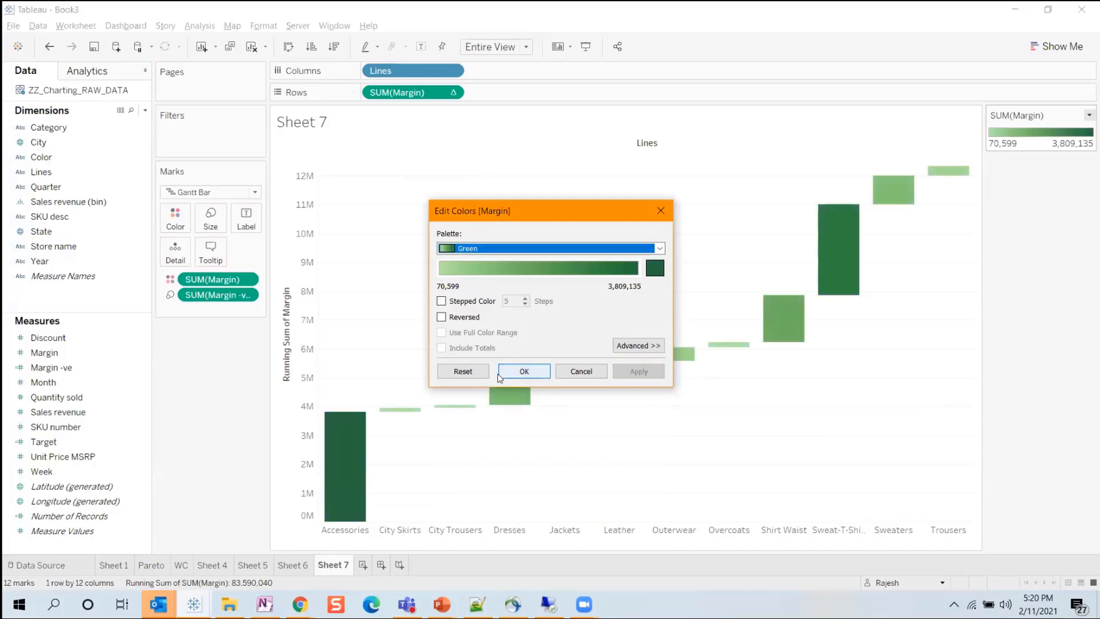
click(500, 371)
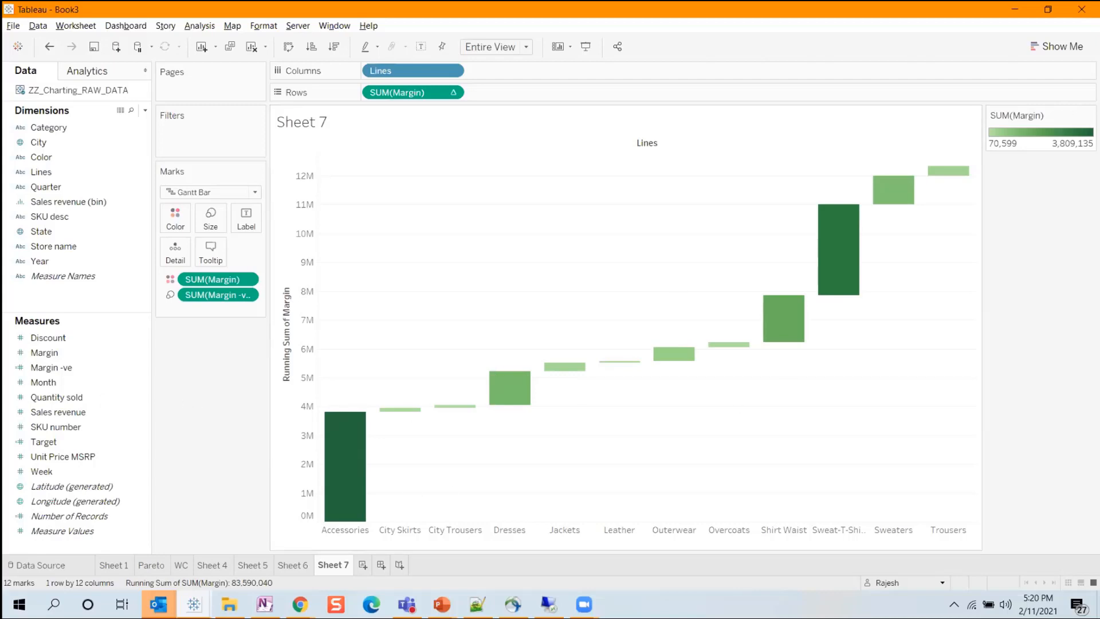
Create a new worksheet and plot Sales revenue on Rows against Lines on Columns.
click(362, 564)
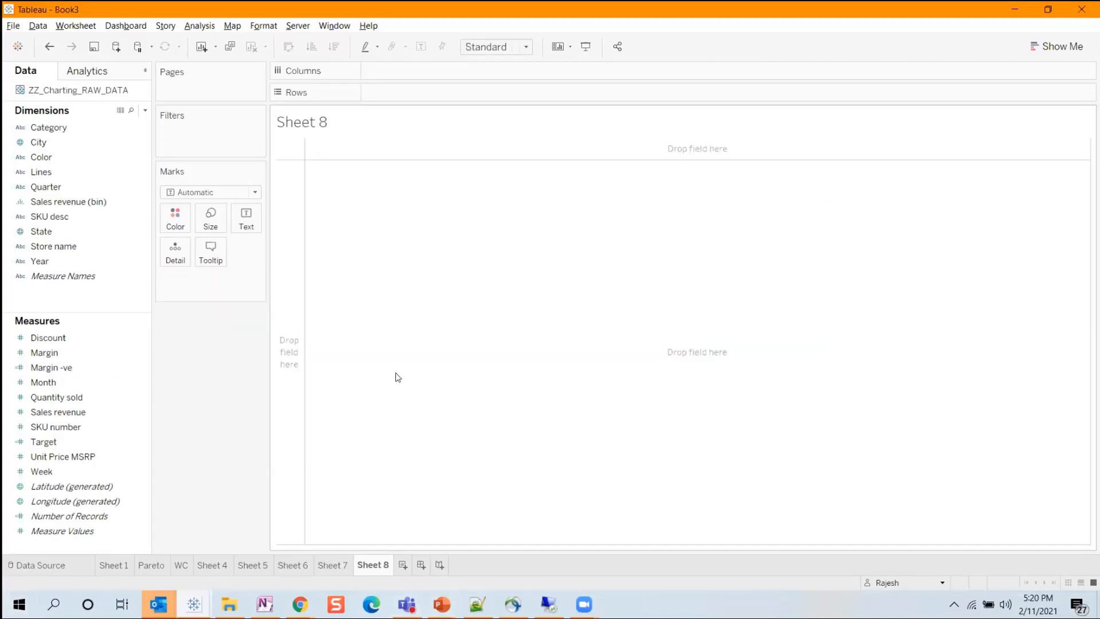
click(102, 413)
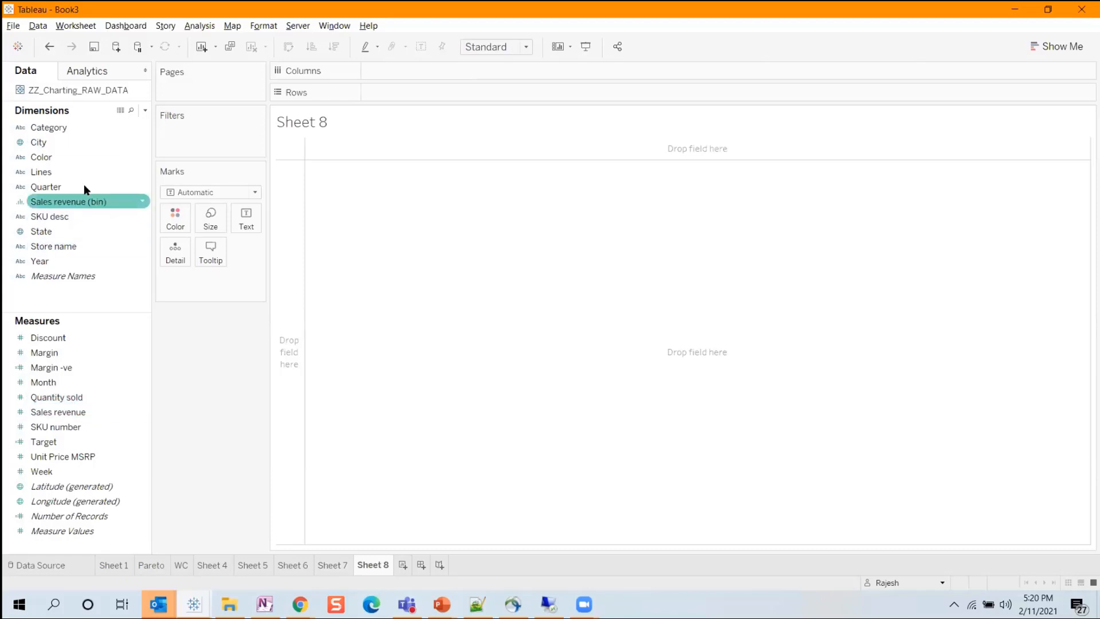
drag(88, 167, 423, 71)
click(62, 410)
drag(62, 410, 416, 93)
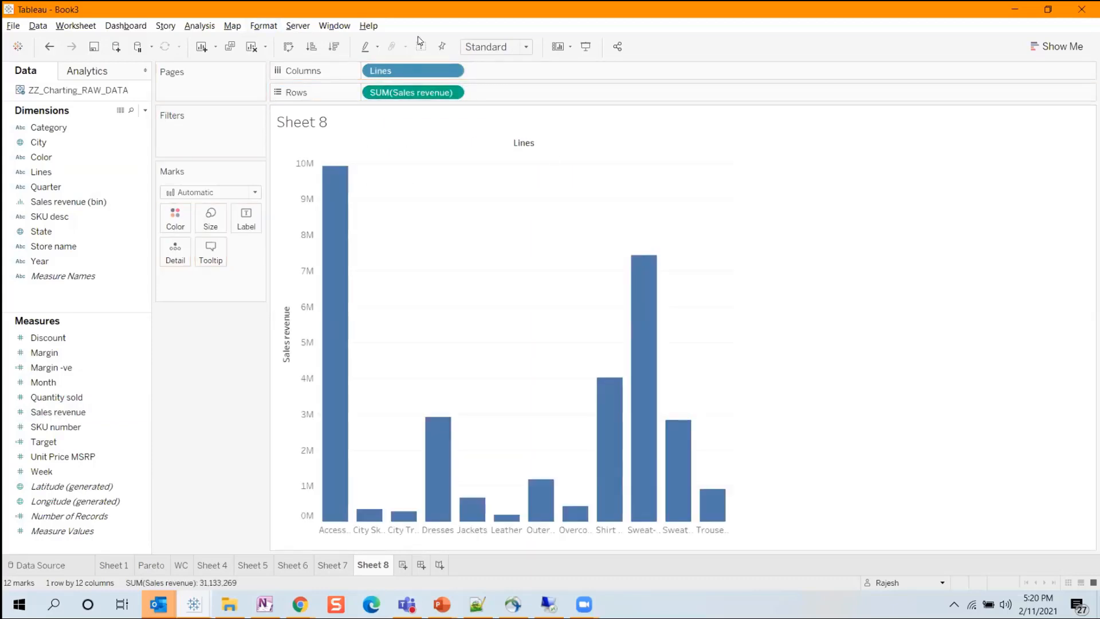
Sort the Lines bars in descending order of Sales revenue and fit the chart to Entire View.
click(334, 51)
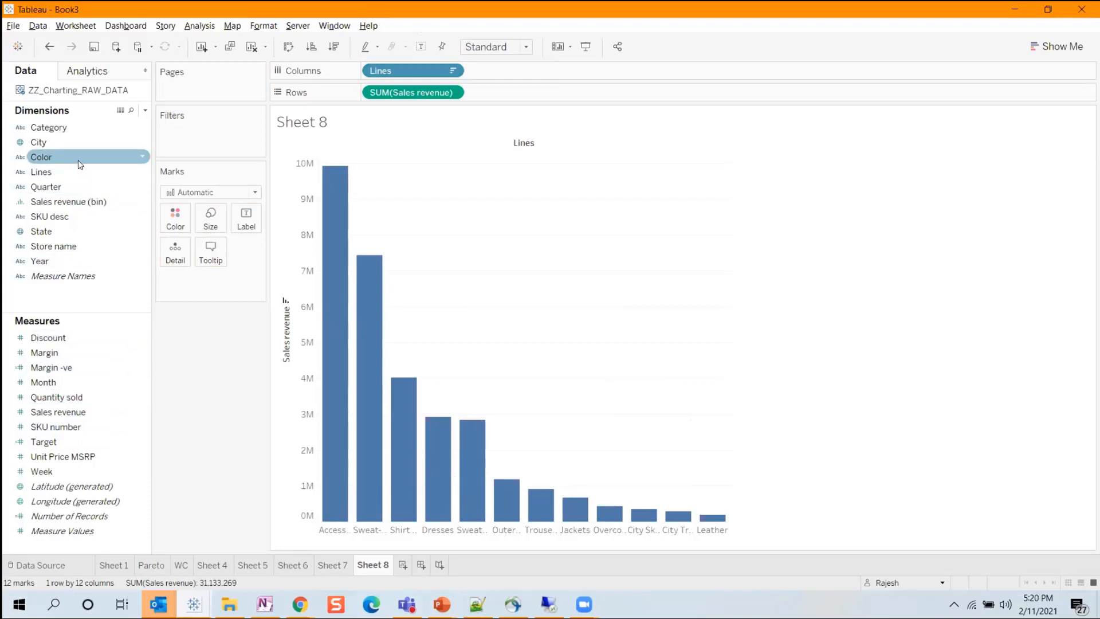
mouse_move(324, 502)
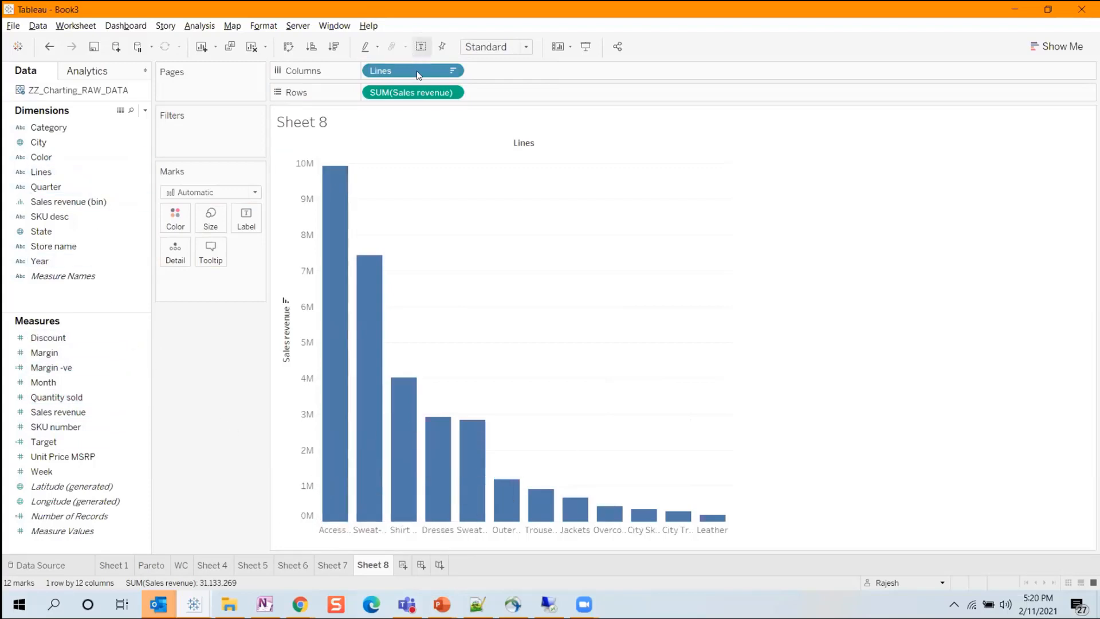
click(504, 47)
click(507, 99)
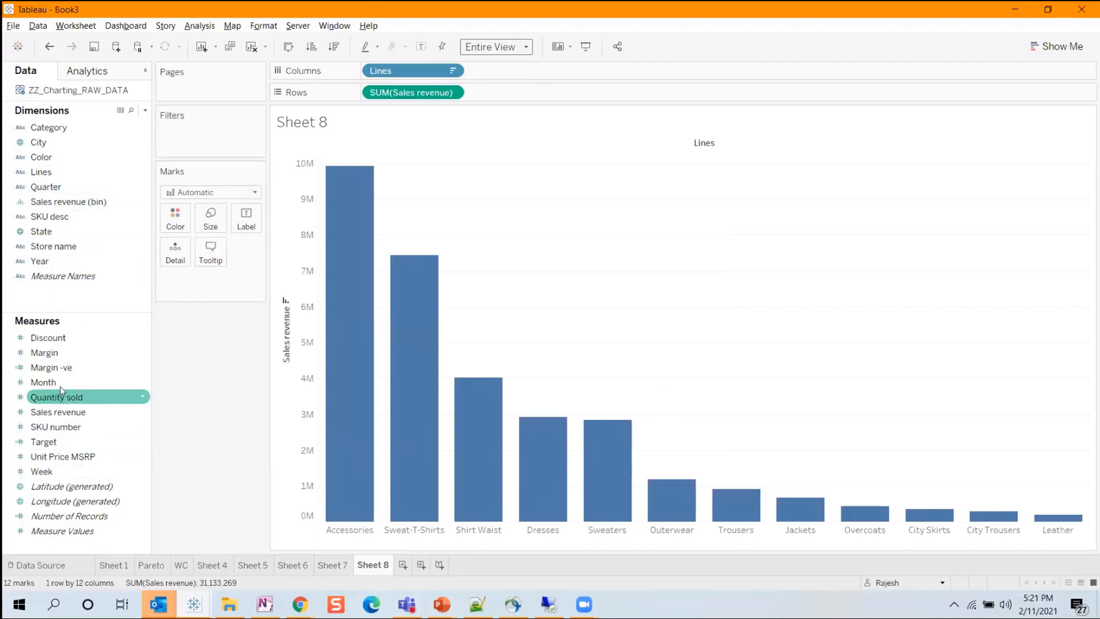
Add Margin to Rows beside Sales revenue and combine the two measures as a dual axis.
mouse_move(63, 352)
mouse_down()
mouse_move(441, 176)
mouse_move(553, 91)
mouse_move(545, 98)
mouse_up()
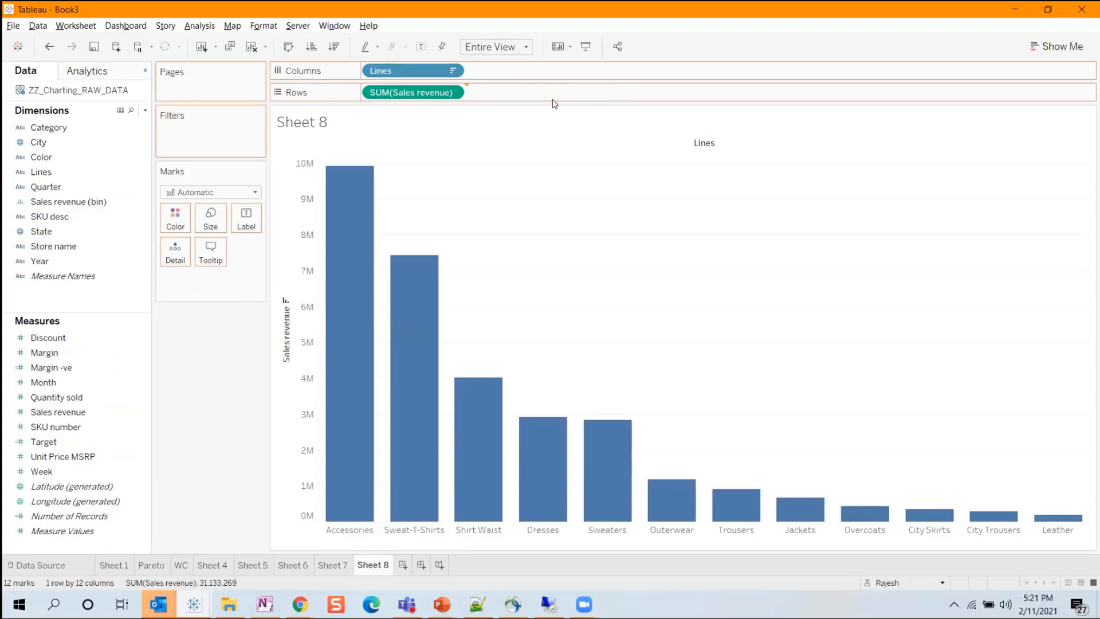
click(554, 92)
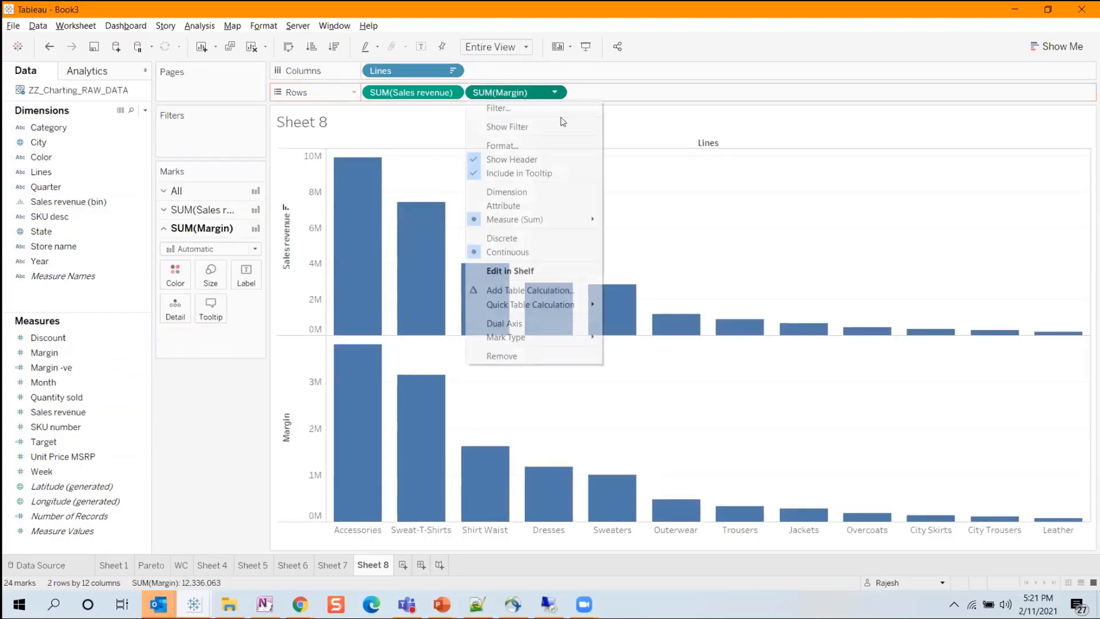
click(538, 325)
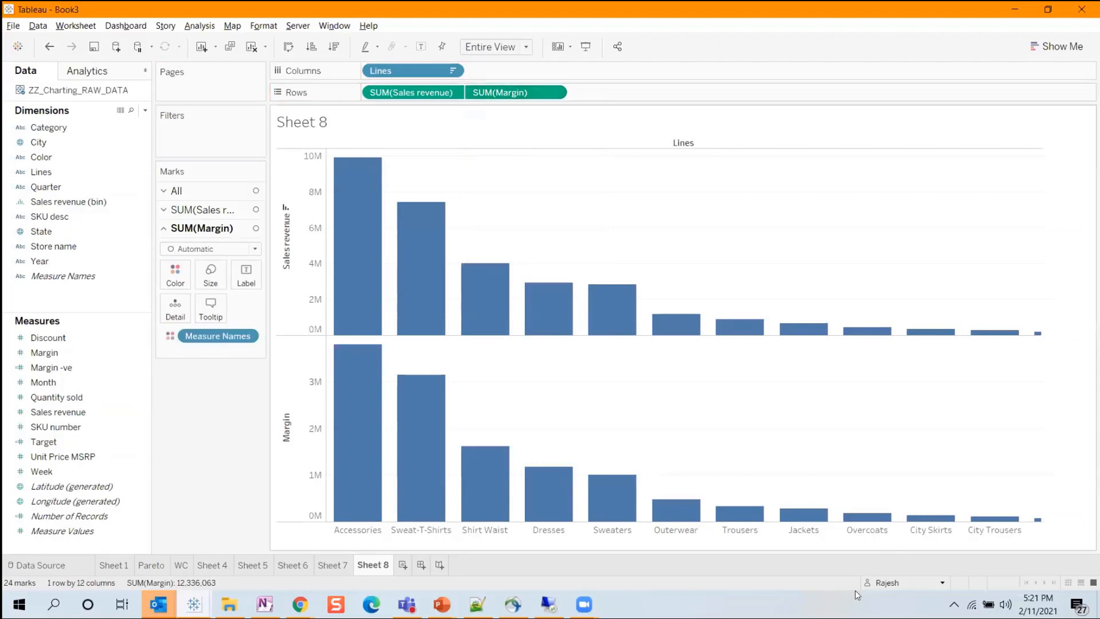
Change the Sales revenue marks to Bar and synchronize the Margin axis with the Sales revenue axis.
click(226, 210)
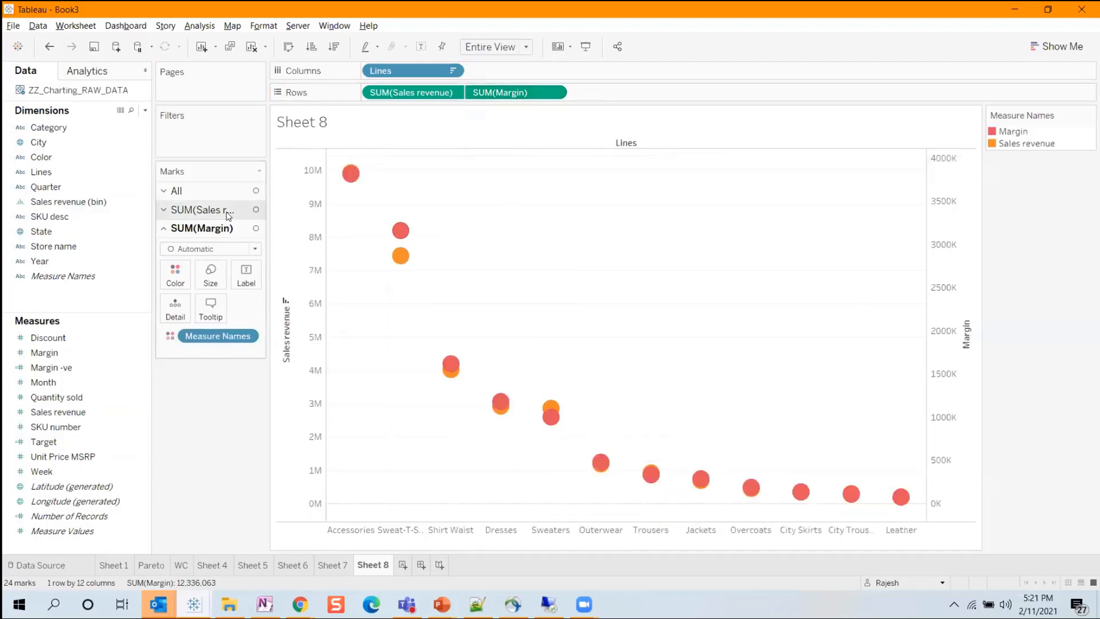
click(212, 228)
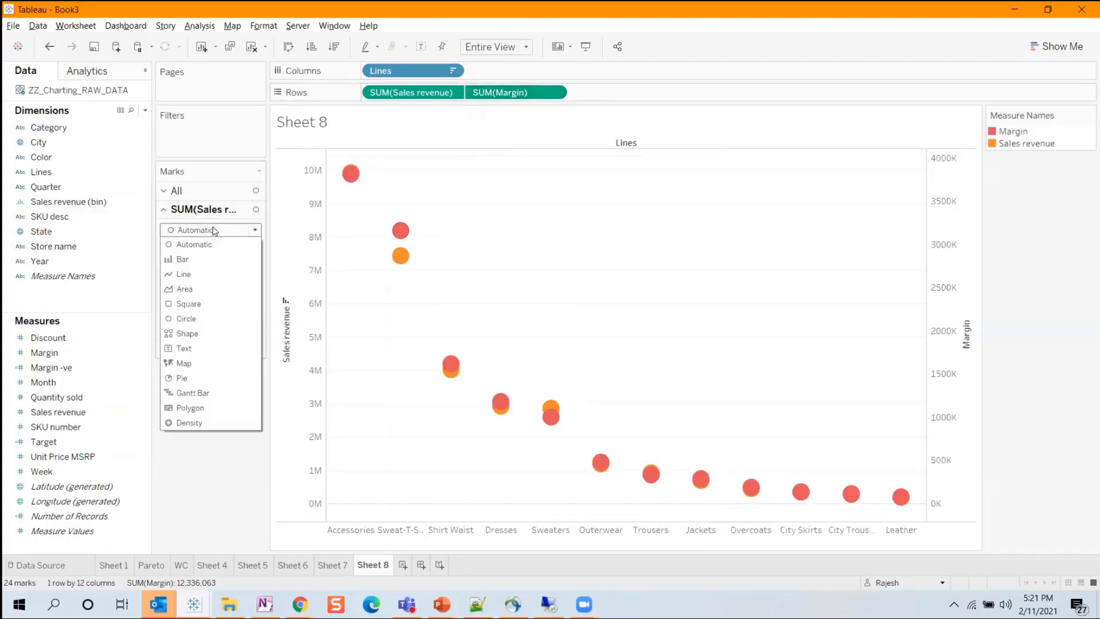
click(192, 259)
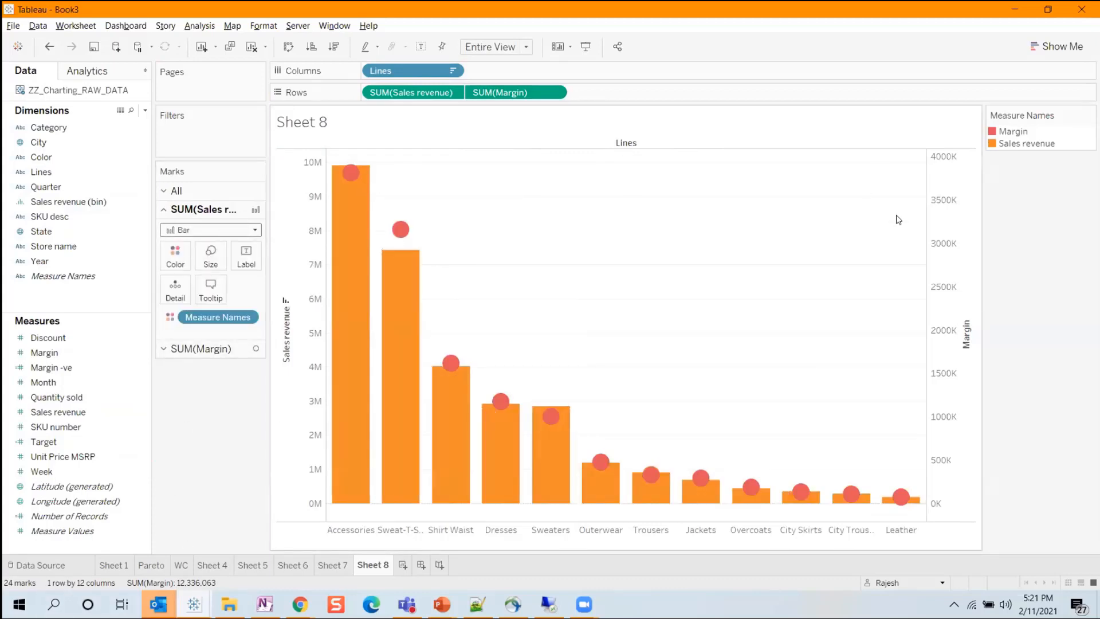
right_click(936, 199)
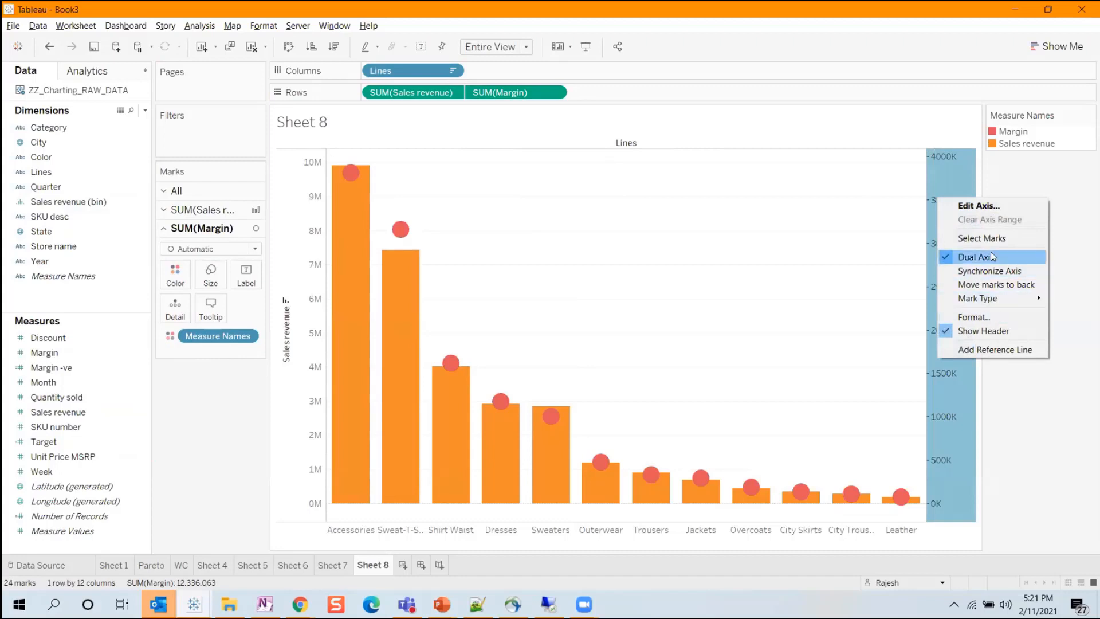
click(987, 271)
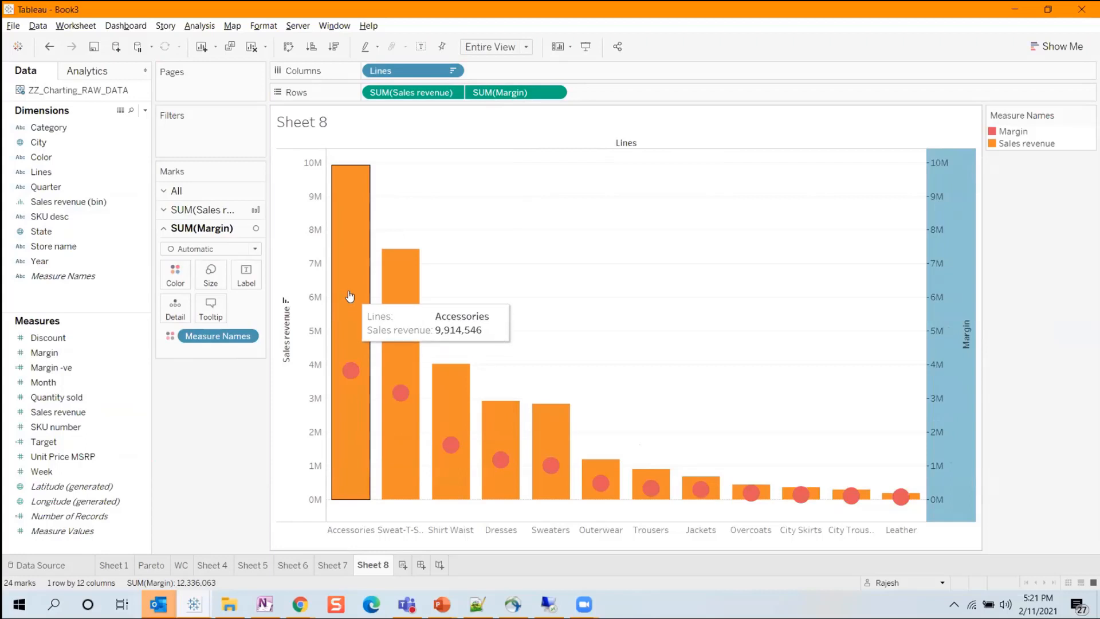
Change the Margin marks to Bar and make them narrower than the Sales revenue bars.
click(200, 250)
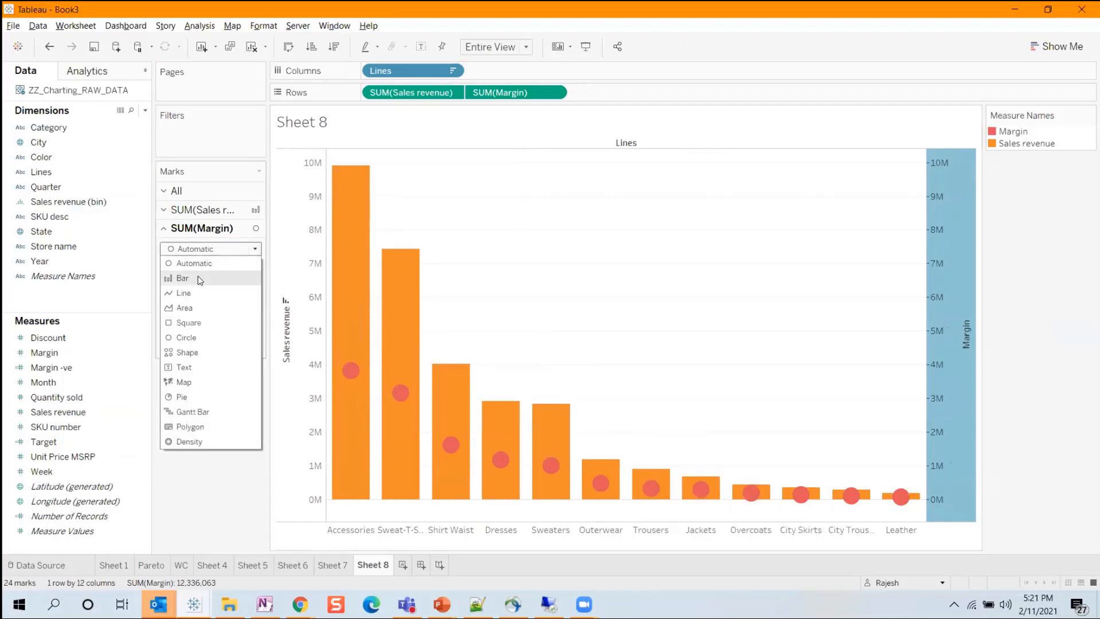
click(197, 277)
click(210, 274)
drag(273, 309, 249, 308)
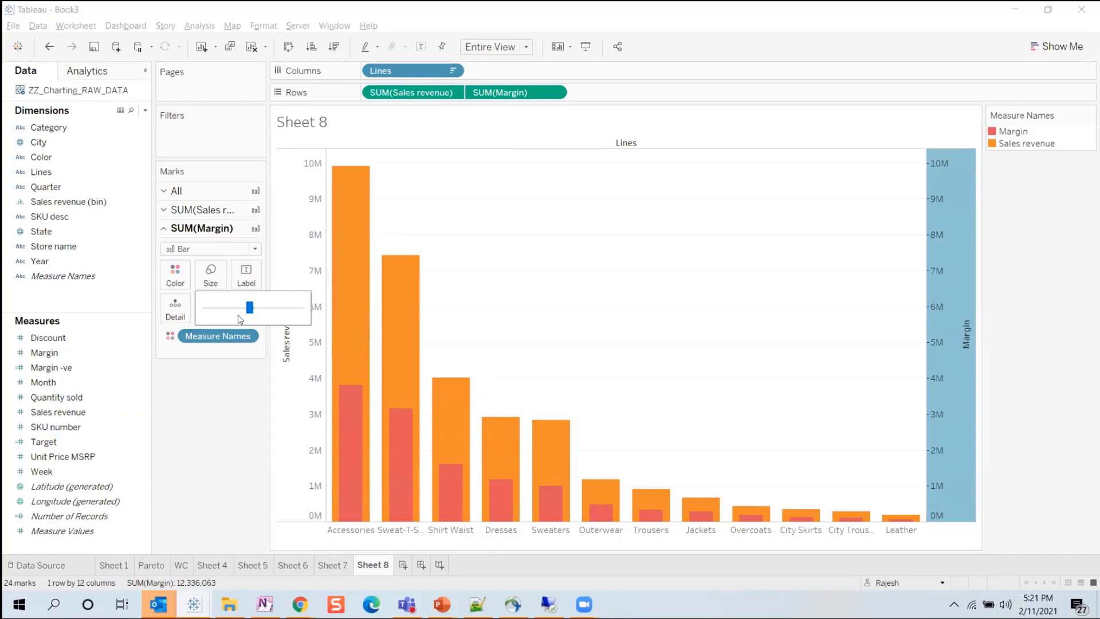
Assign blue from the Automatic palette to Margin in the Measure Names colors.
click(175, 275)
click(213, 318)
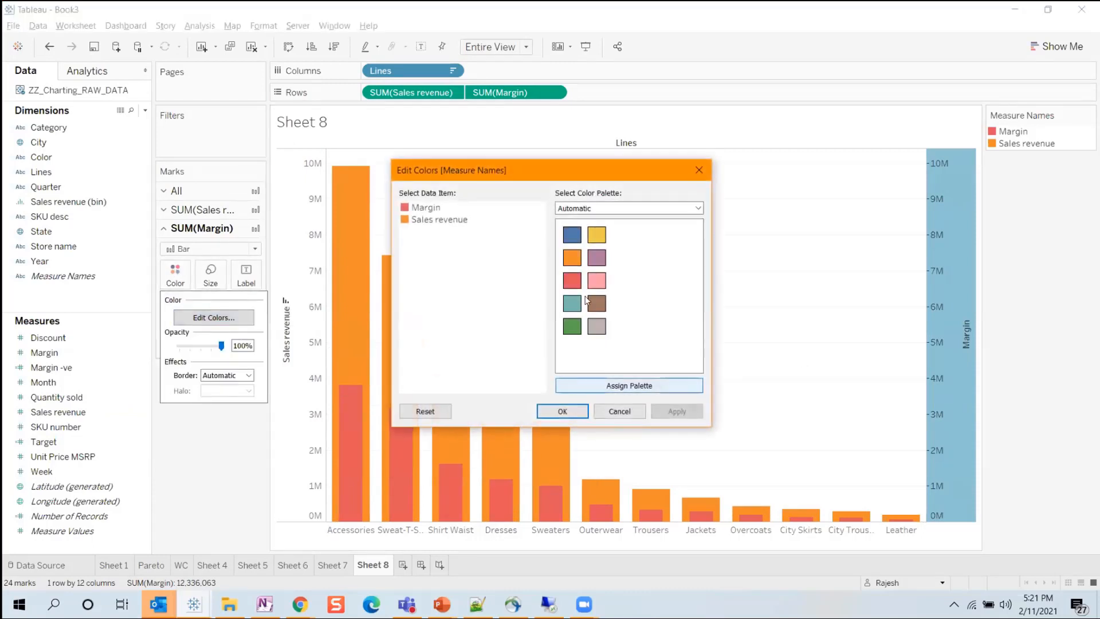
click(429, 209)
click(572, 235)
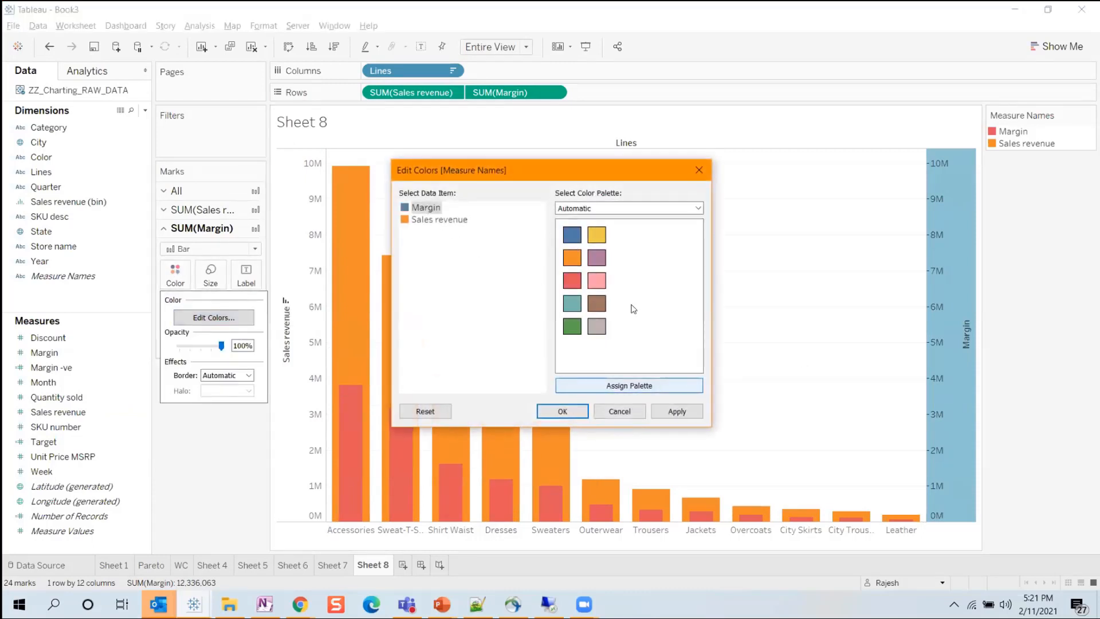
click(562, 411)
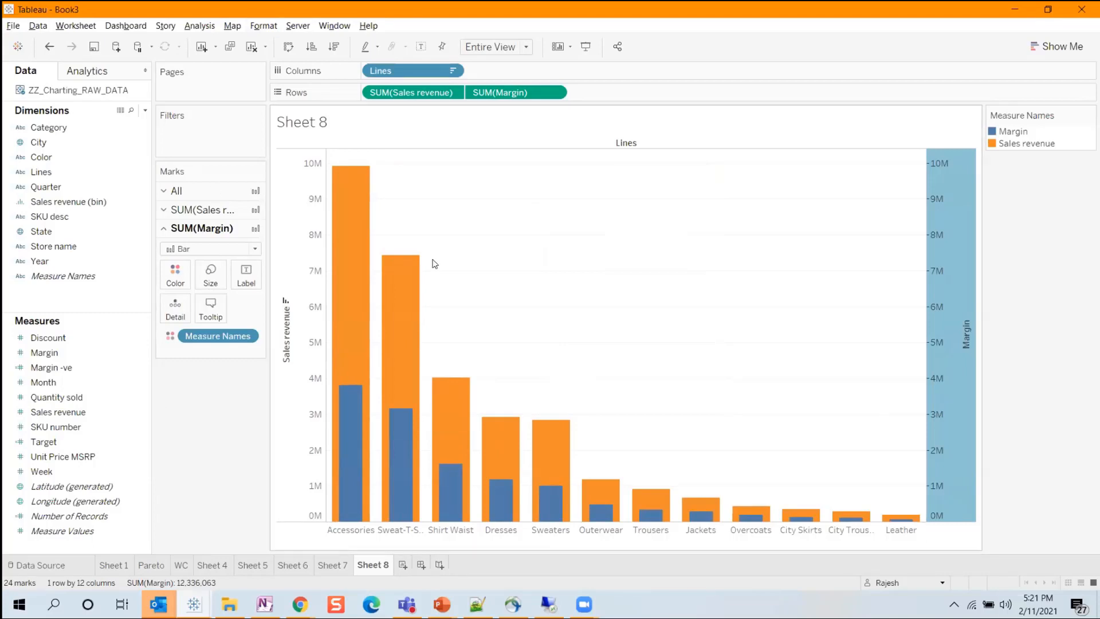
Create a new worksheet, map the data by State and color the states by Sales revenue.
click(403, 565)
click(50, 158)
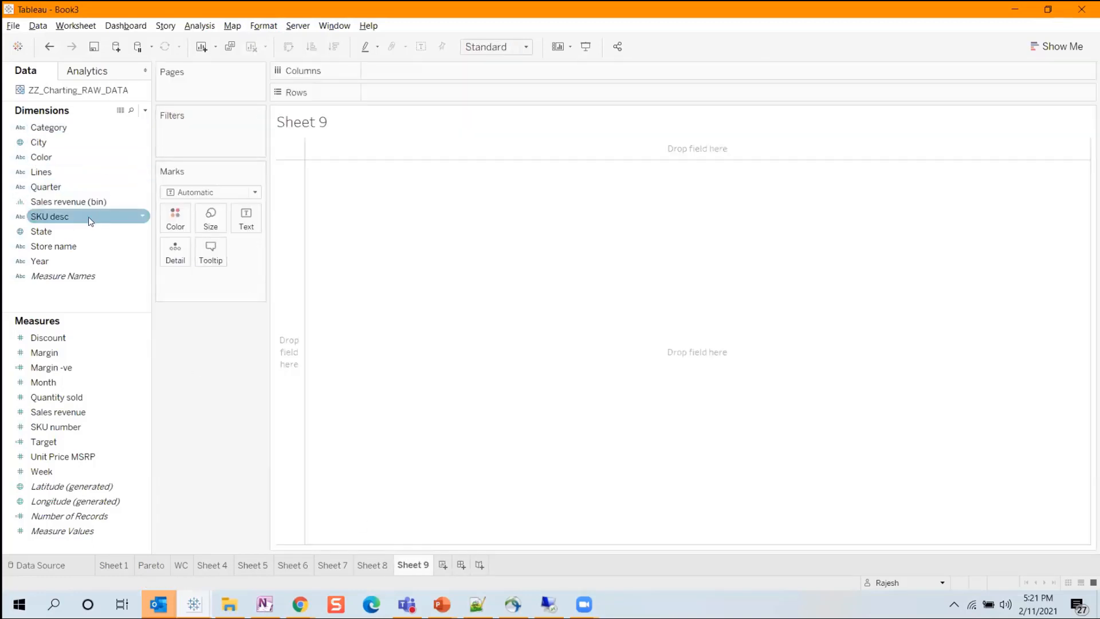
click(48, 234)
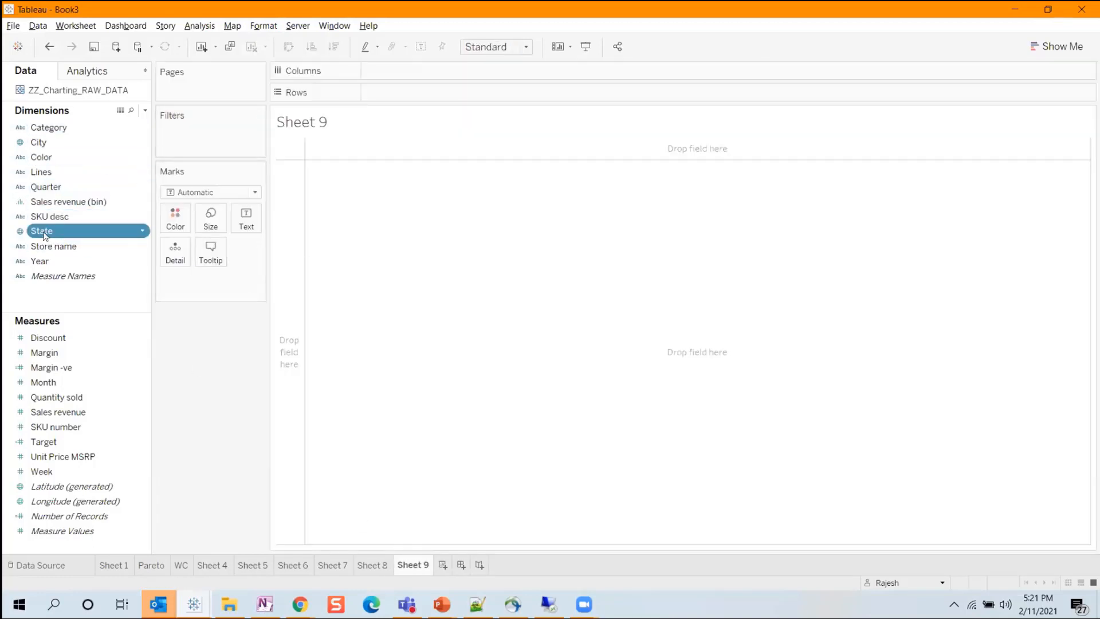
double_click(29, 235)
click(109, 442)
click(57, 367)
drag(58, 412, 172, 220)
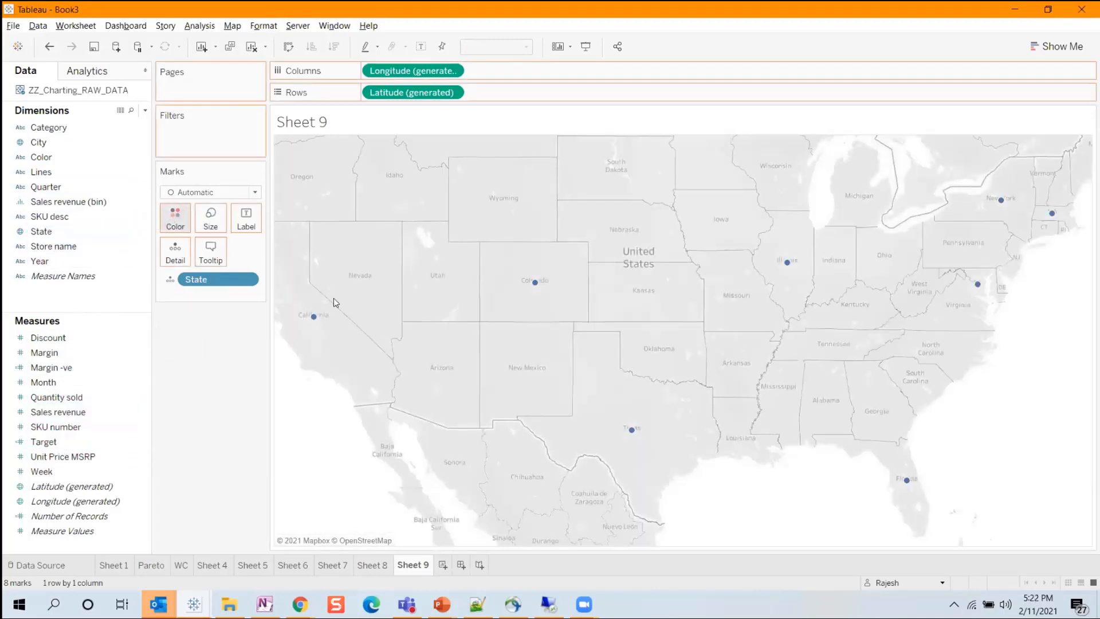
Label the mapped states with their Sales revenue and State name.
drag(203, 277, 247, 218)
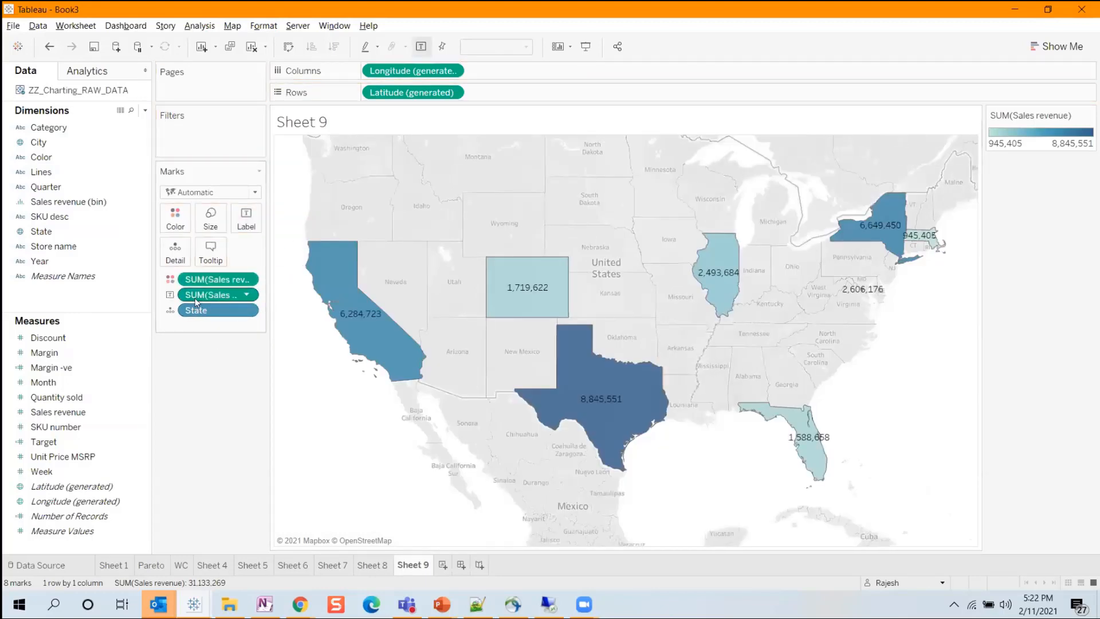
drag(195, 313, 243, 213)
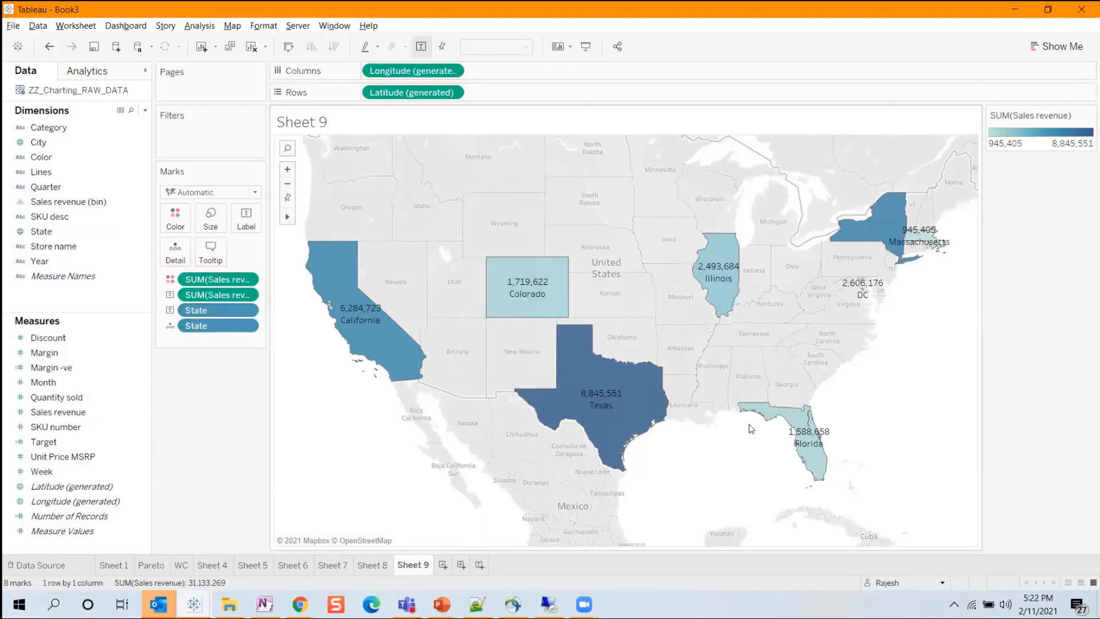
Duplicate the generated Latitude field on Rows to make a second map, and expand the second map's mark settings.
mouse_move(658, 415)
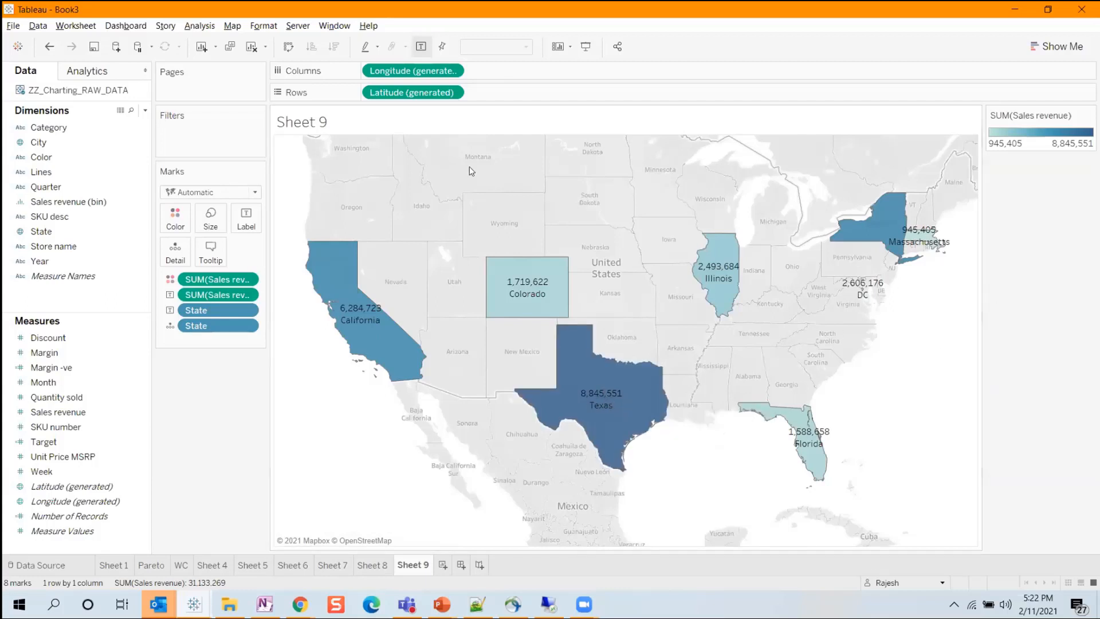
drag(423, 92, 545, 93)
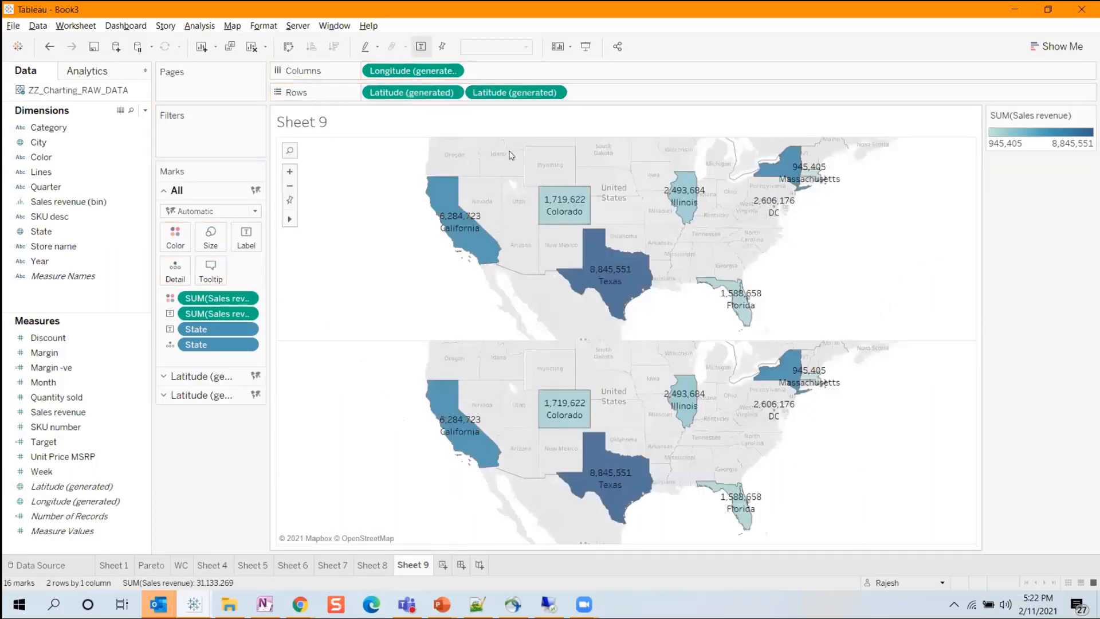
click(227, 394)
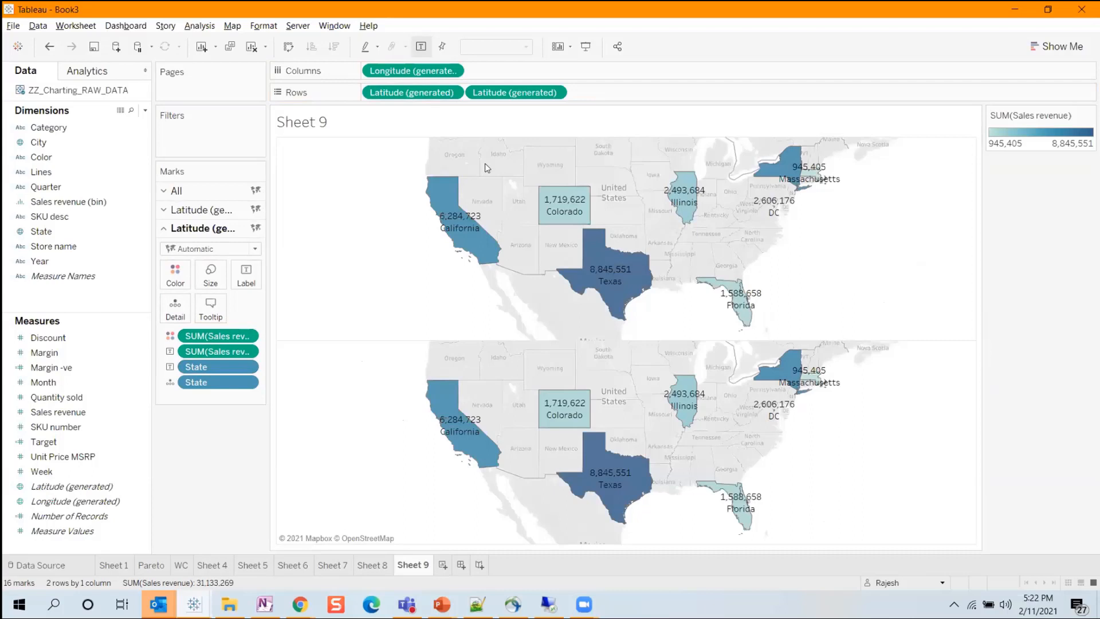
click(554, 92)
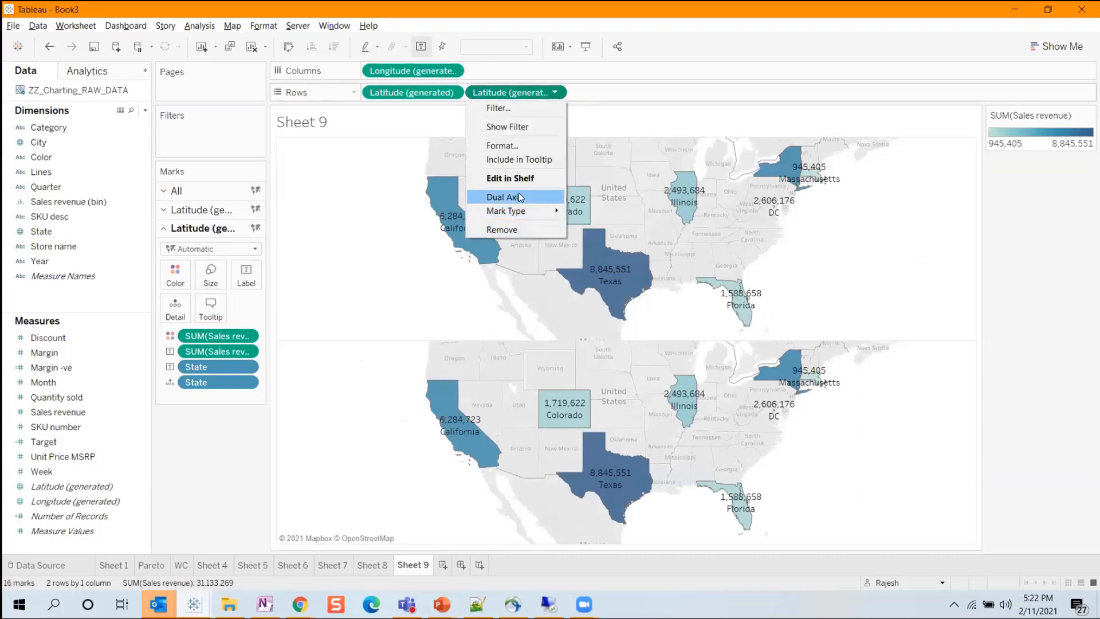
click(342, 253)
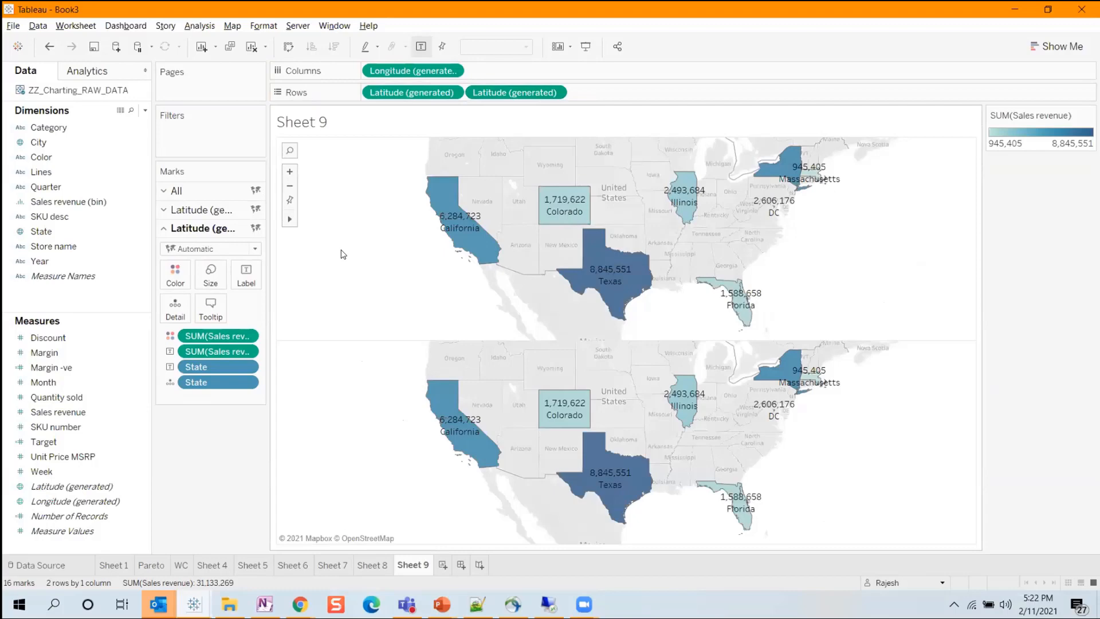
Switch to the Web Intelligence document in Chrome and examine its Axis Flat Layout and Combined chart reports.
key(alt+Tab)
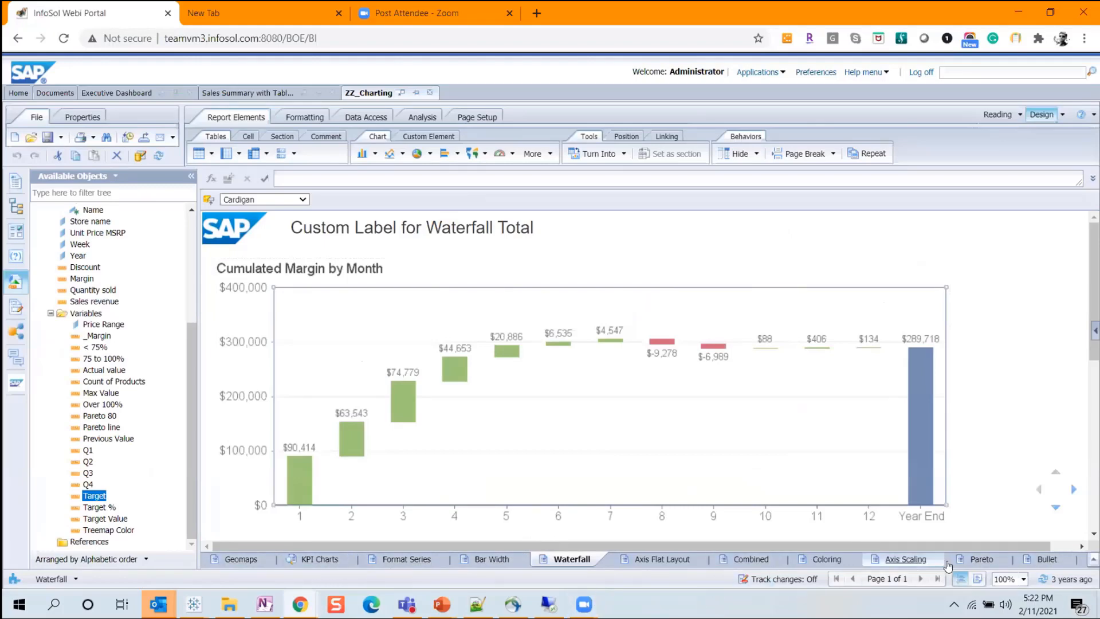
key(alt+Tab)
key(alt+Tab)
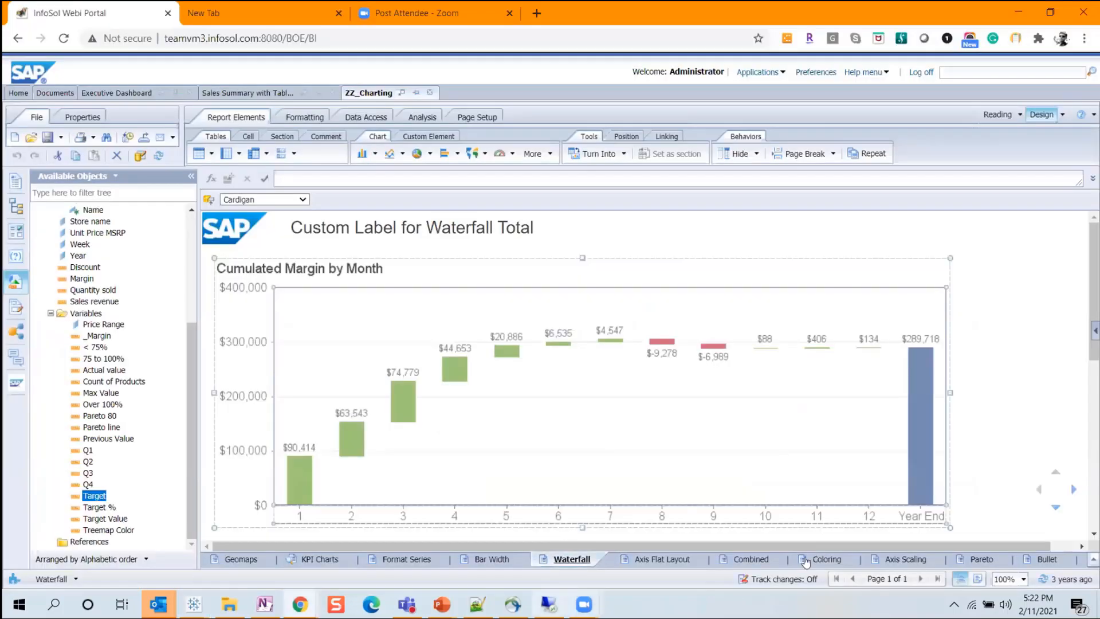
click(658, 562)
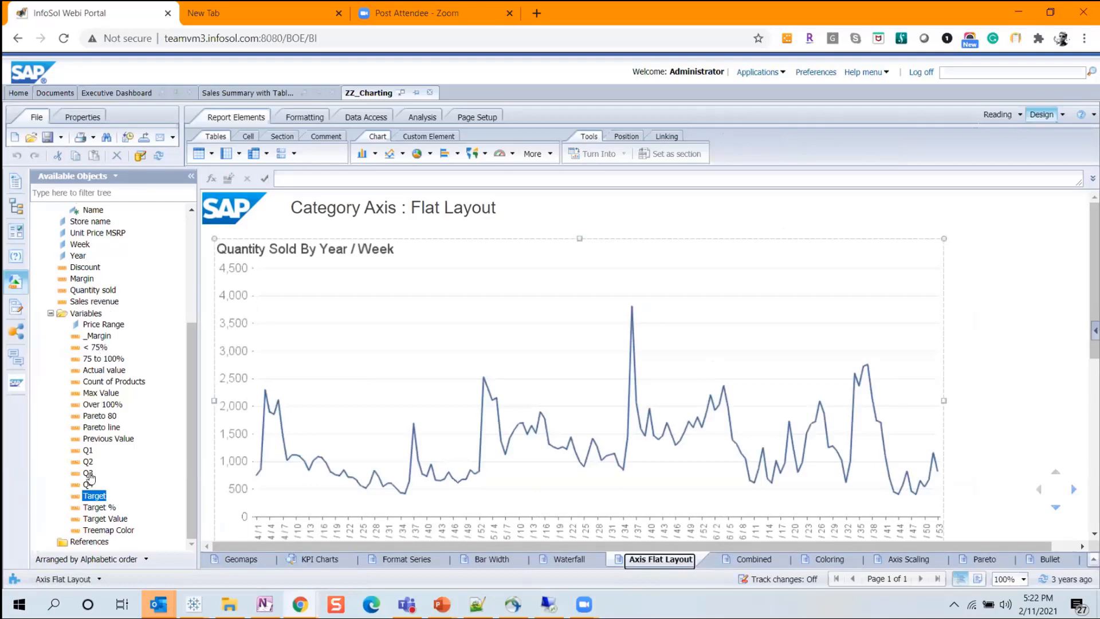
click(754, 559)
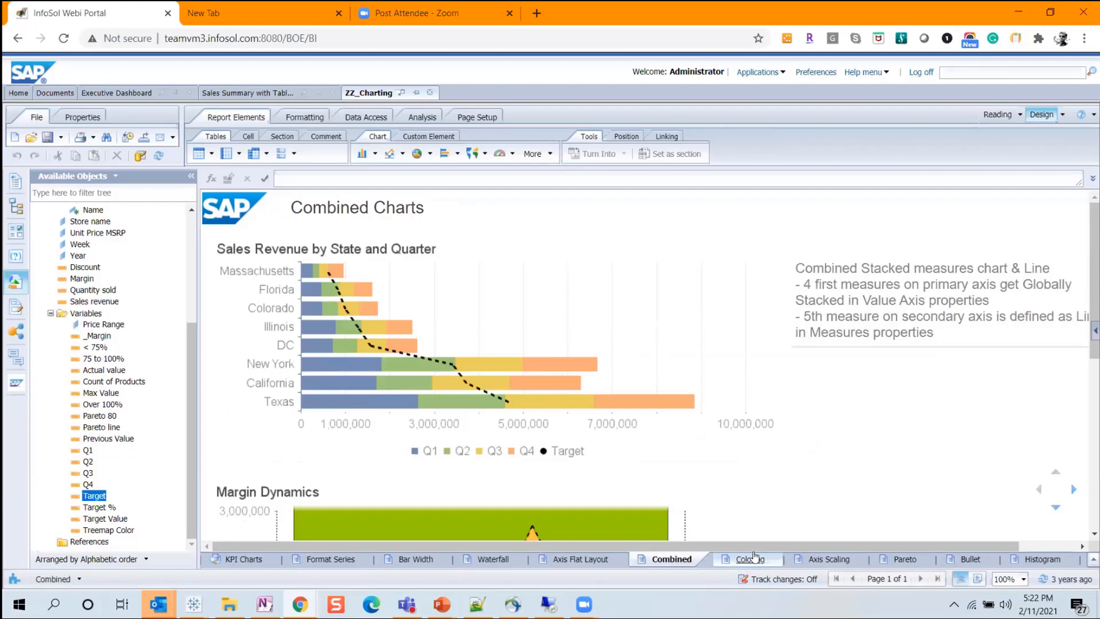
click(355, 207)
Open the Executive Dashboard document and examine its Tracking report and the Sales report down to the National MTD Sales by State map.
click(124, 93)
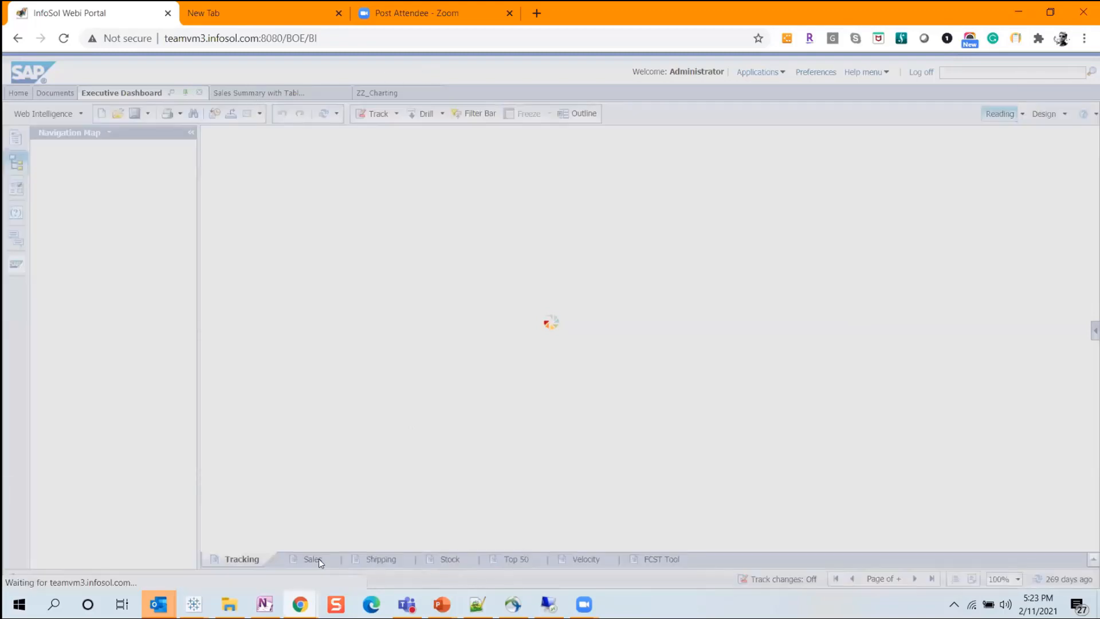
scroll(475, 412, down, 5)
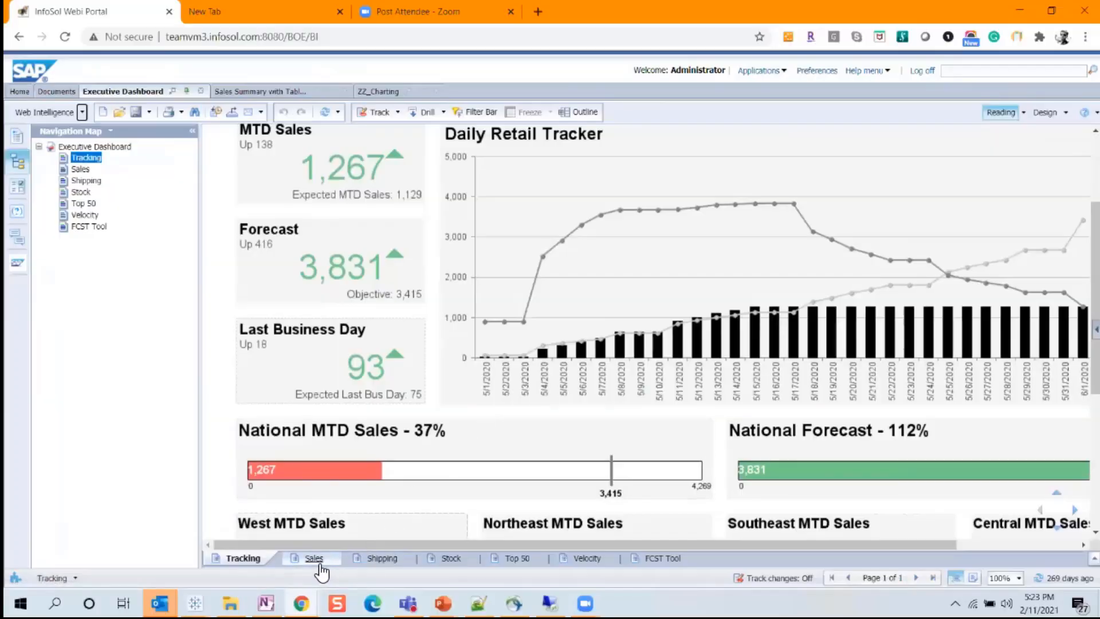
click(316, 560)
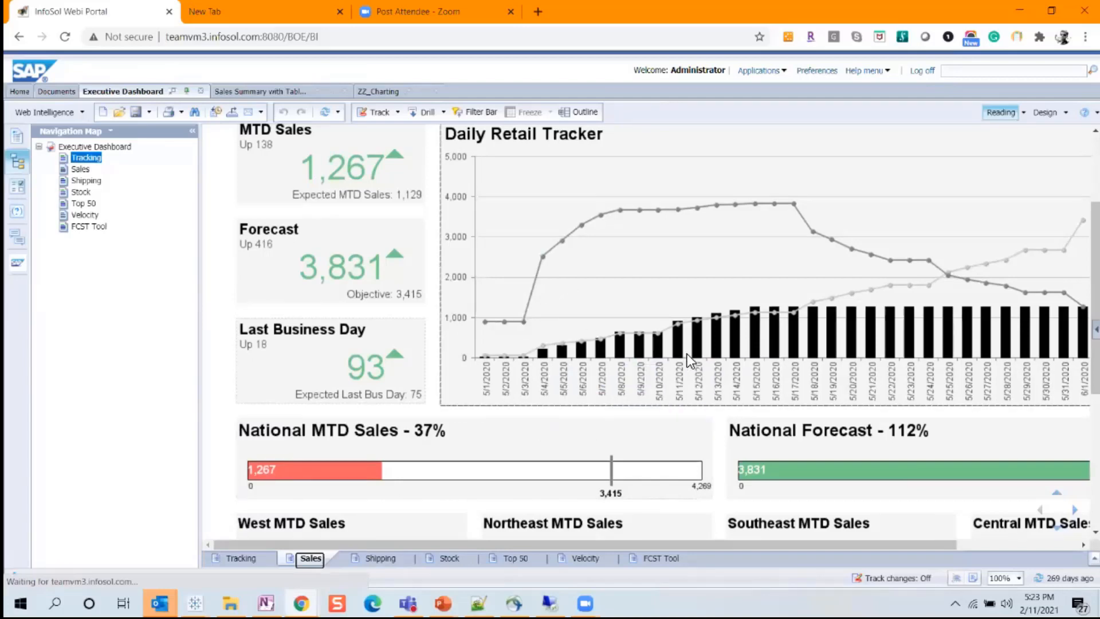
scroll(616, 348, up, 3)
scroll(625, 352, down, 2)
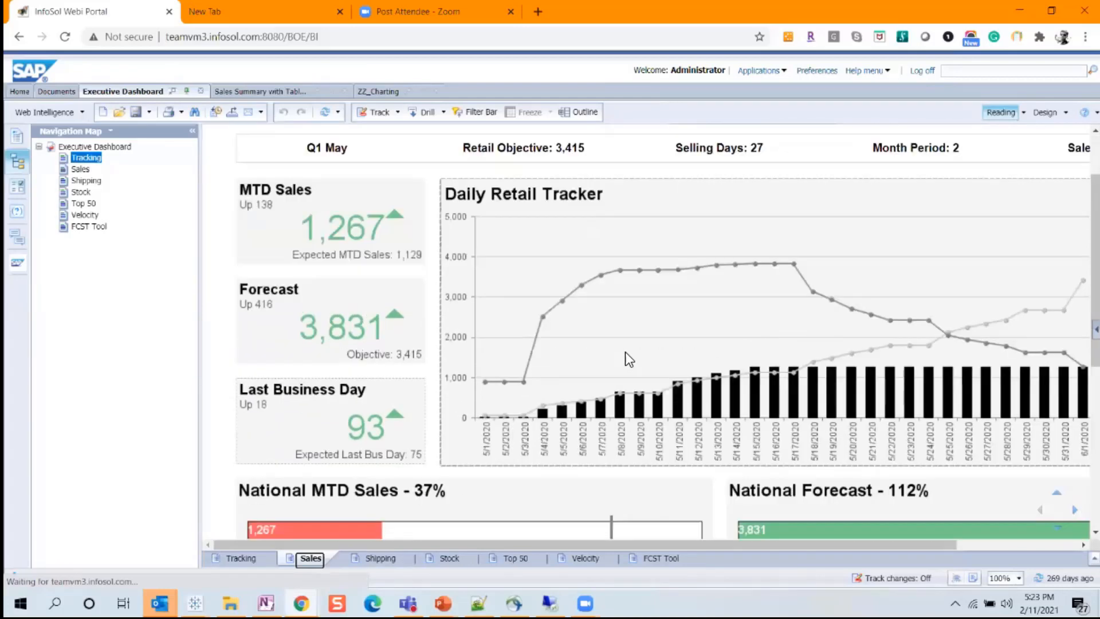
scroll(624, 351, down, 2)
scroll(624, 352, down, 6)
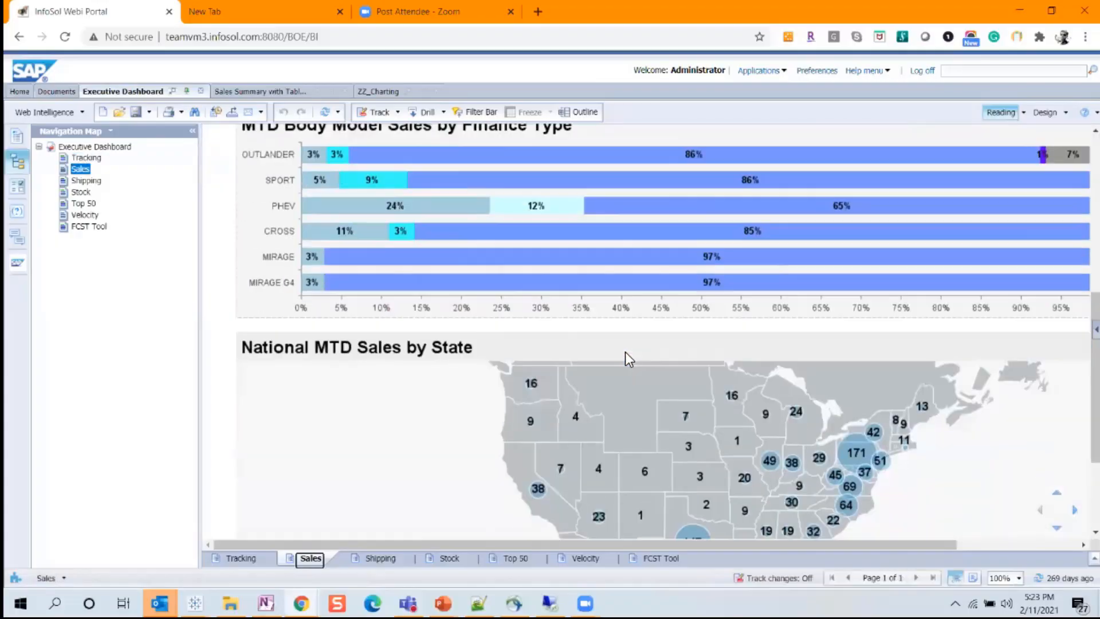
scroll(624, 351, down, 3)
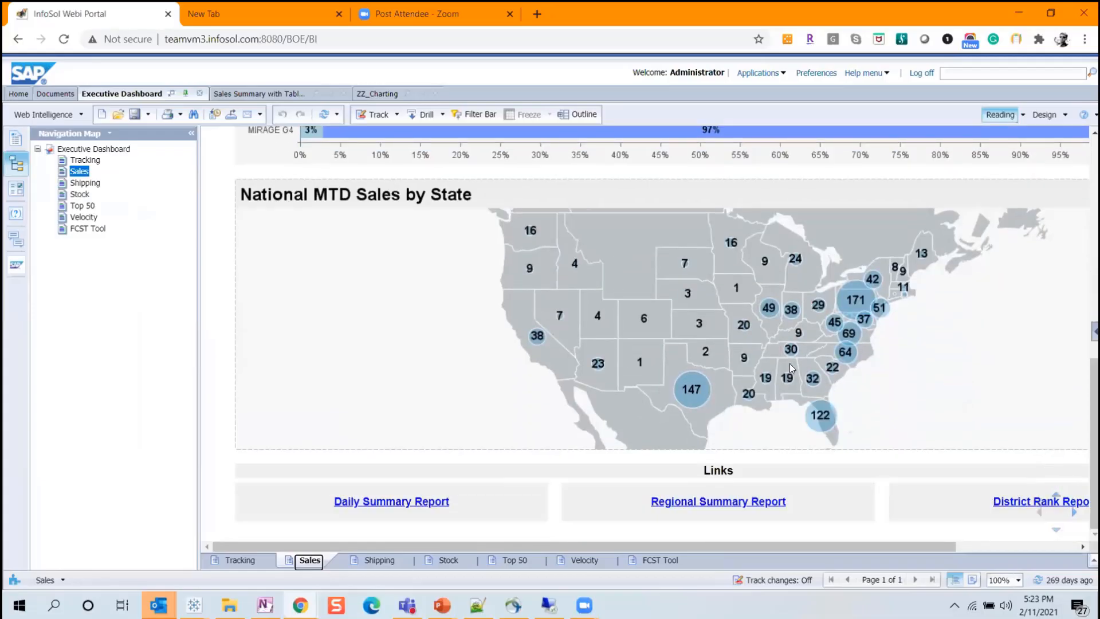
In Sales Summary with Tableau, view Report 6's treemaps for Colorado, District of Columbia, Illinois and Maryland, and Report 5's Georgia revenue chart.
click(274, 95)
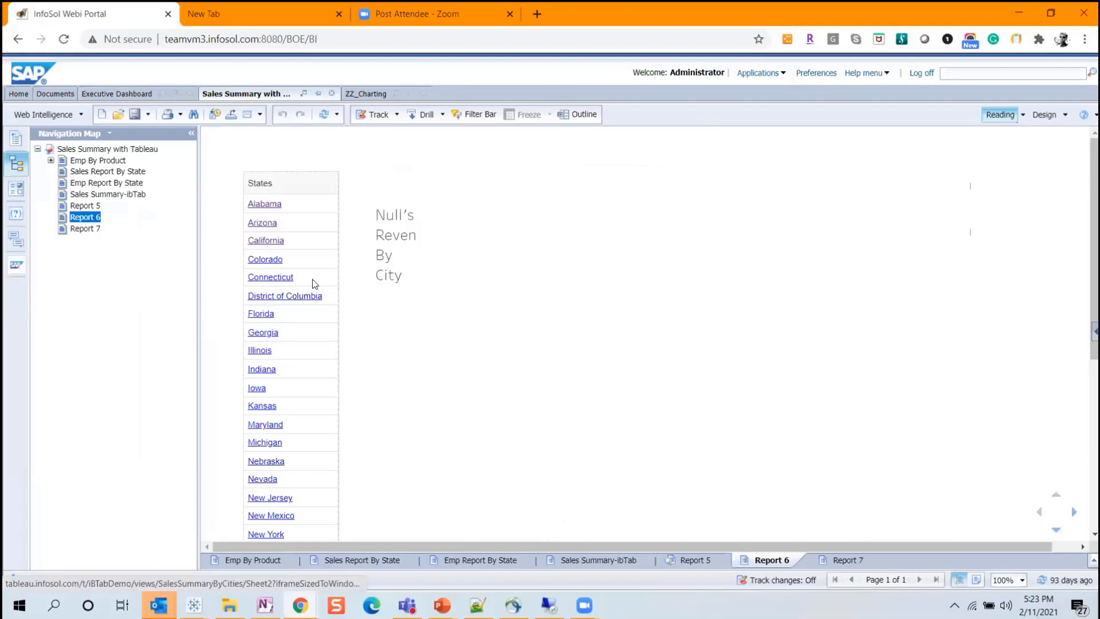
click(265, 261)
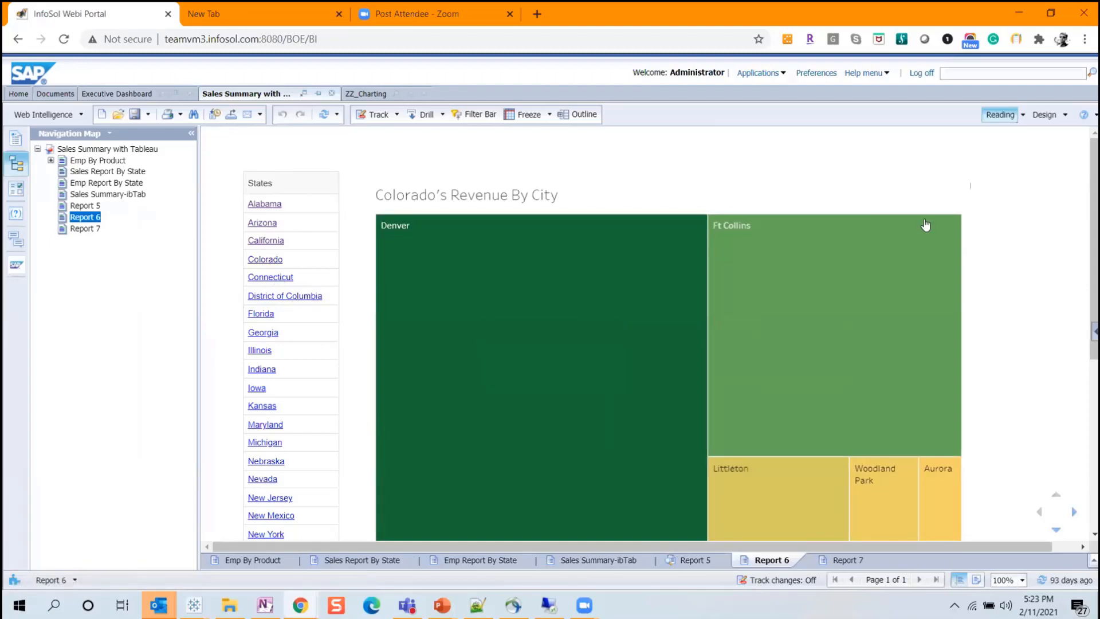
click(277, 299)
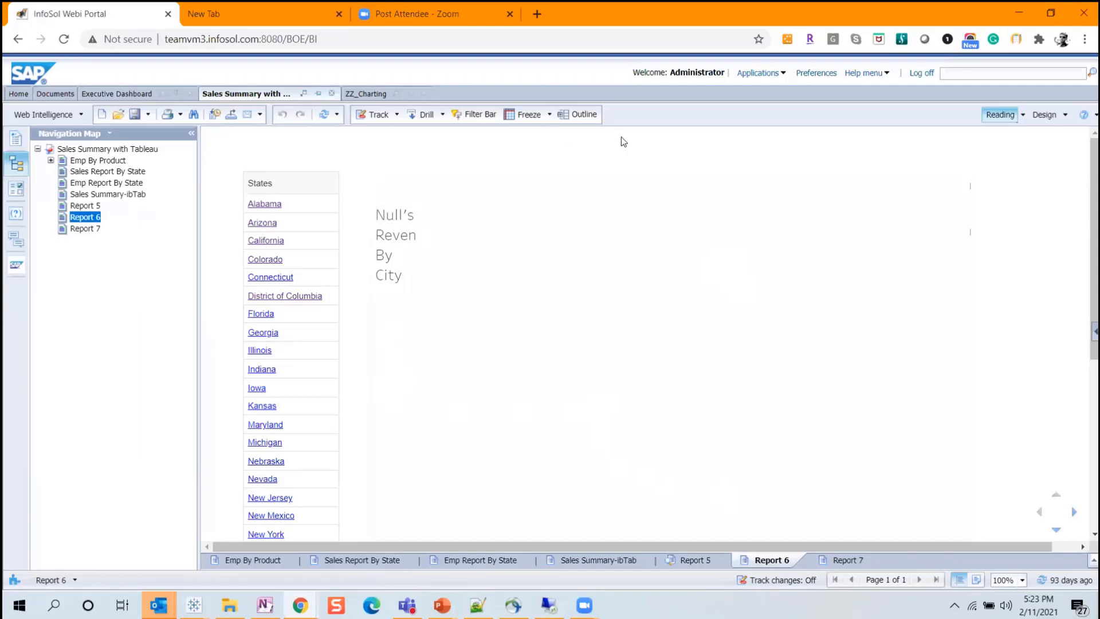
click(258, 350)
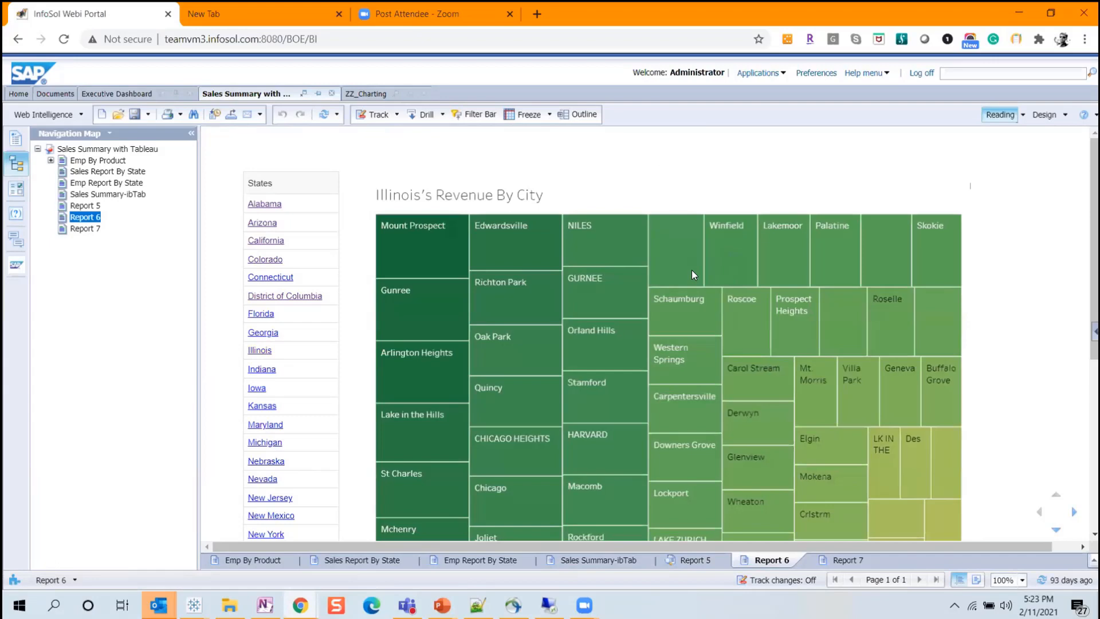
scroll(859, 241, down, 2)
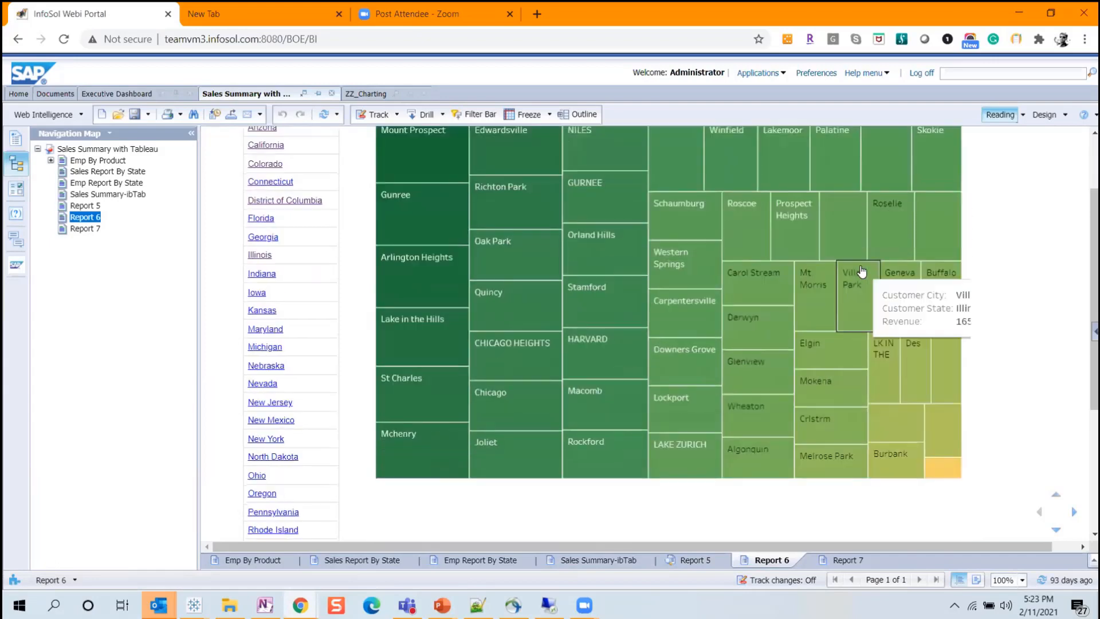
scroll(888, 302, up, 2)
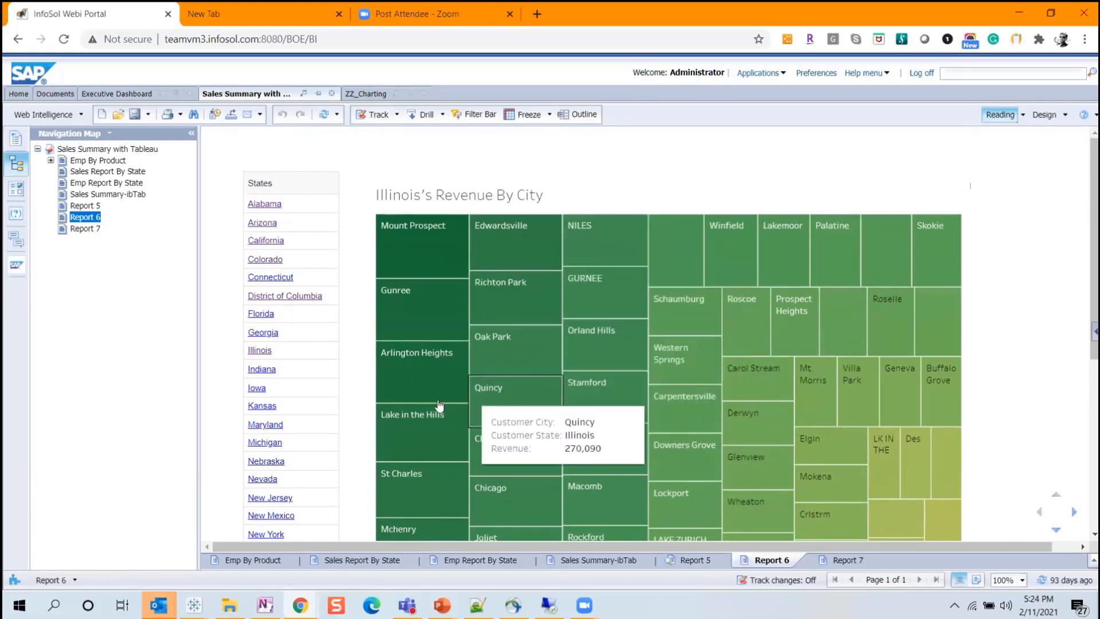
click(266, 424)
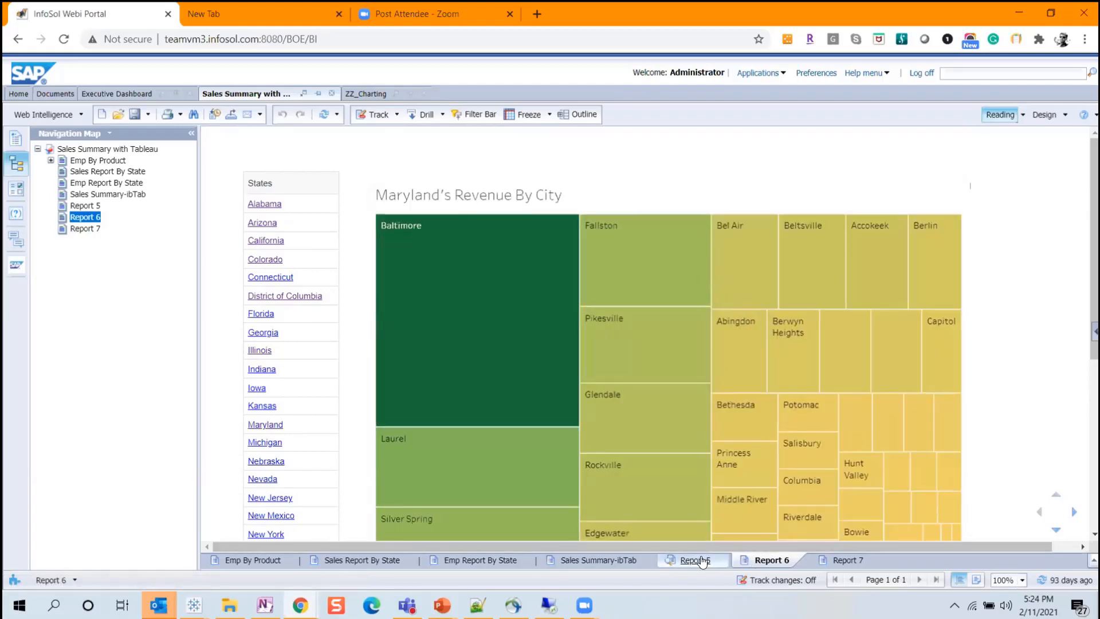
click(694, 559)
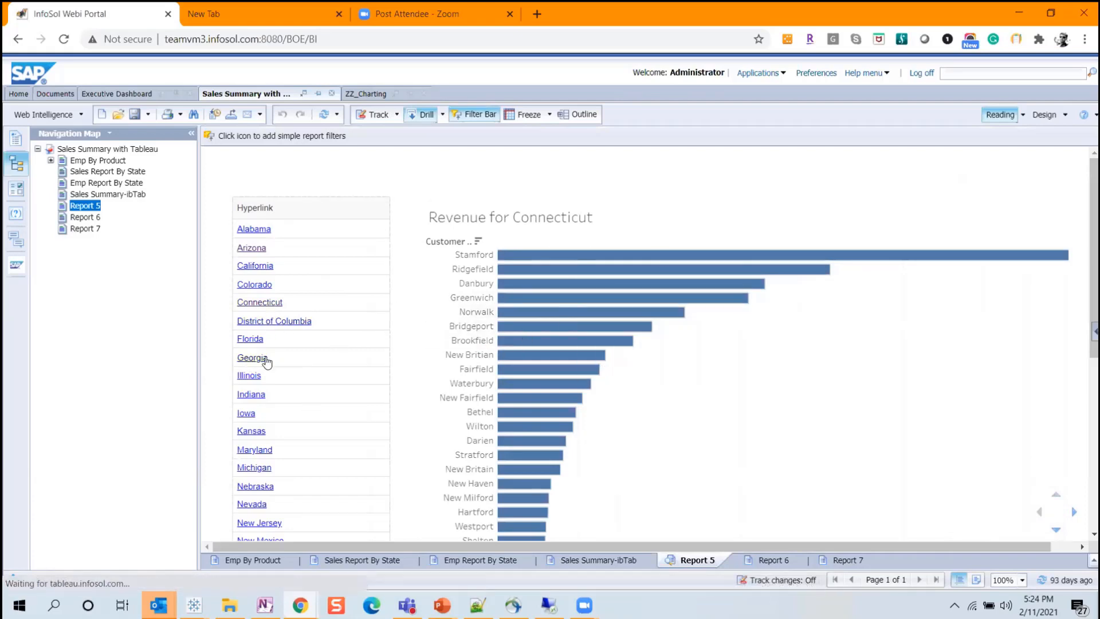
click(247, 358)
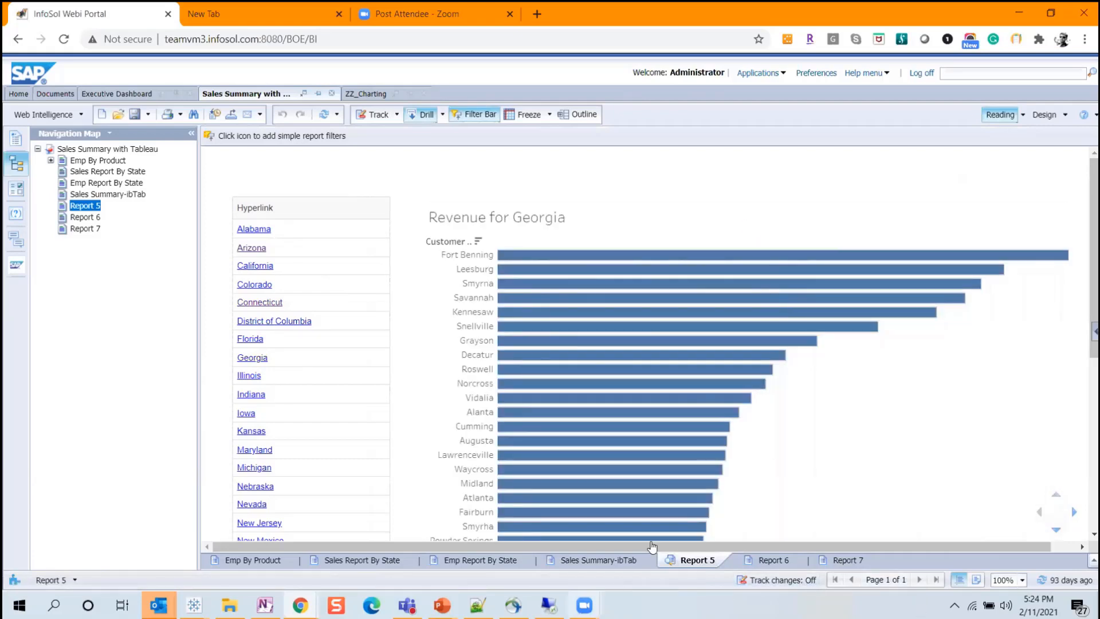
Switch to the Tableau workbook Book3 and create a dashboard with Sheet 1, Sheet 5 below it and Sheet 6 beside Sheet 1.
click(195, 605)
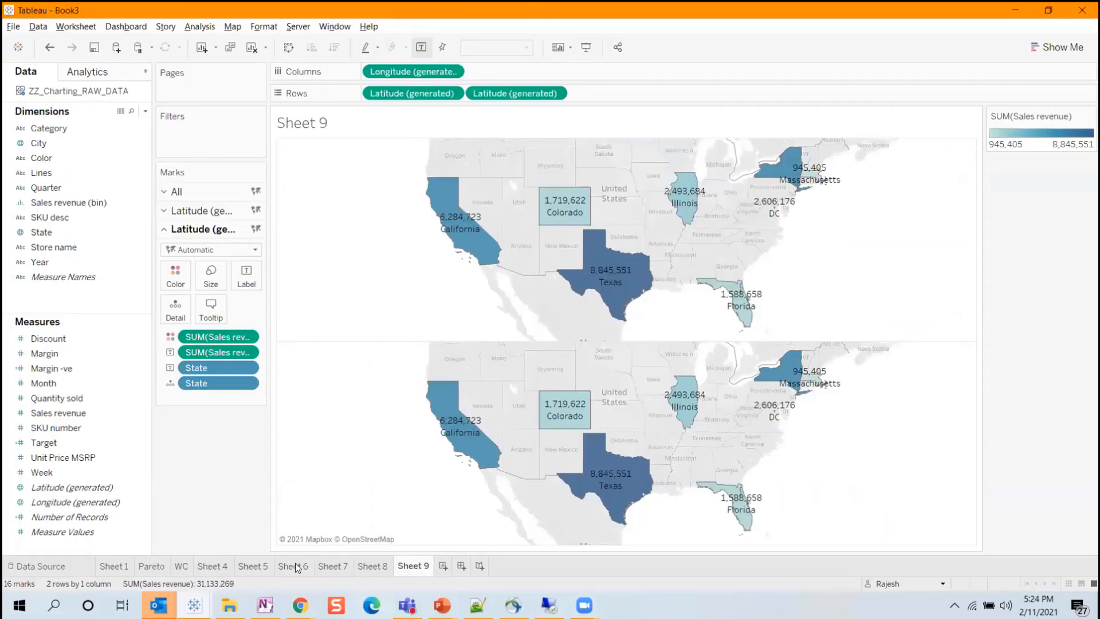
click(461, 566)
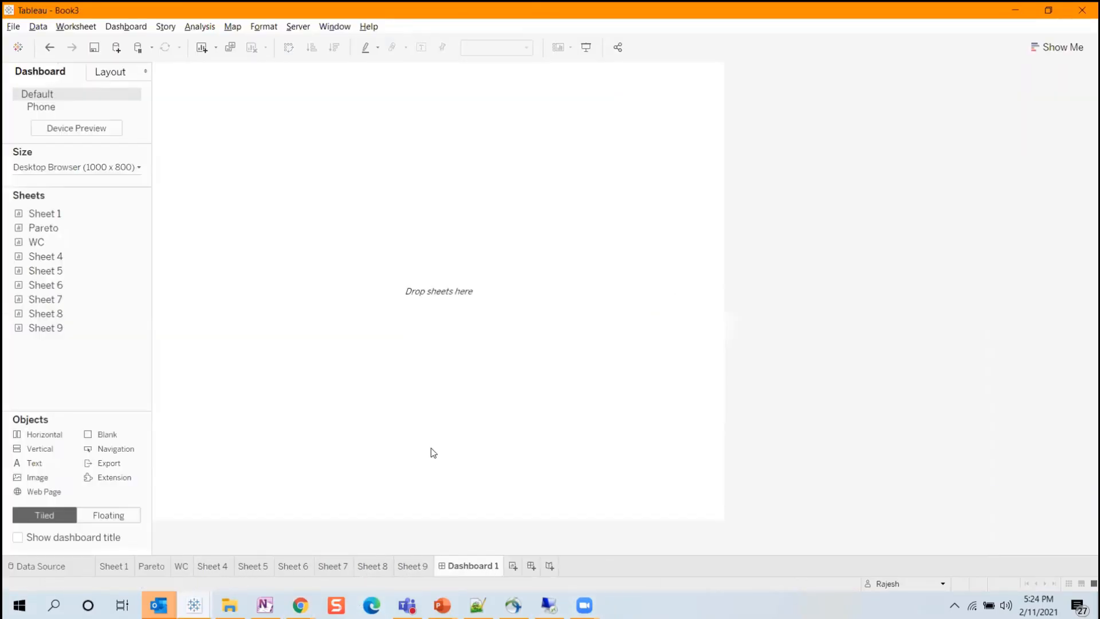
mouse_move(27, 216)
drag(45, 216, 298, 314)
drag(58, 258, 579, 302)
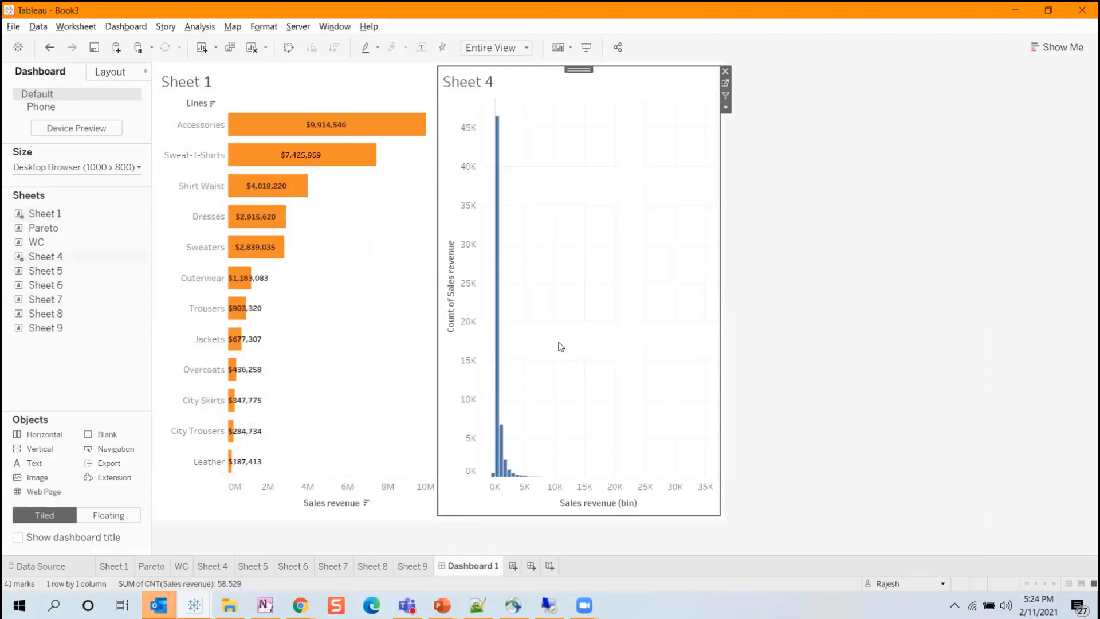
key(ctrl+z)
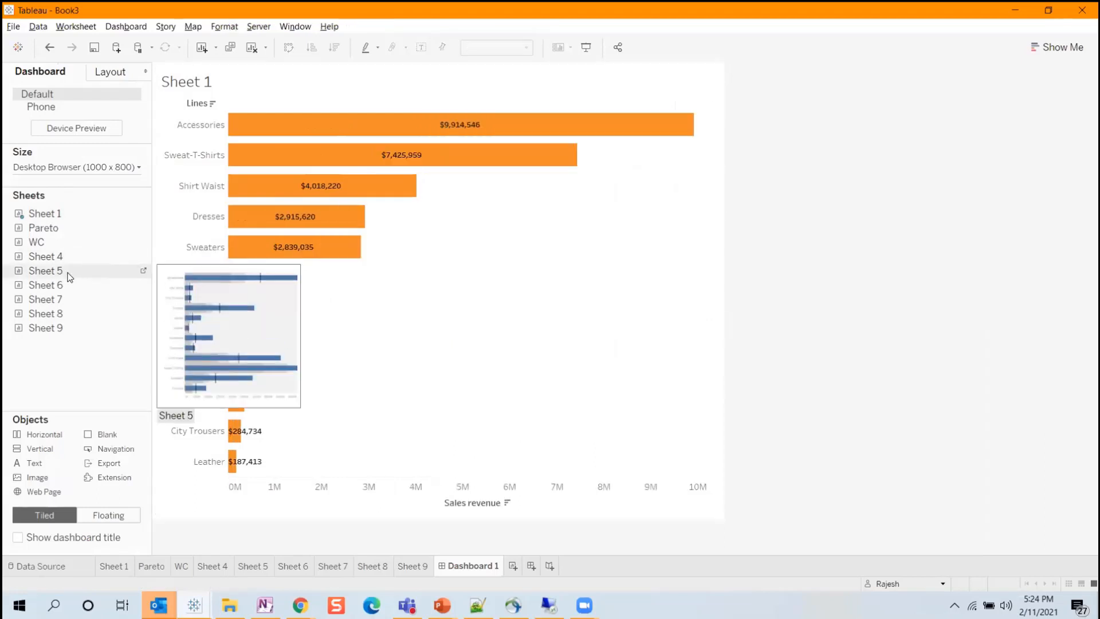
drag(68, 275, 359, 418)
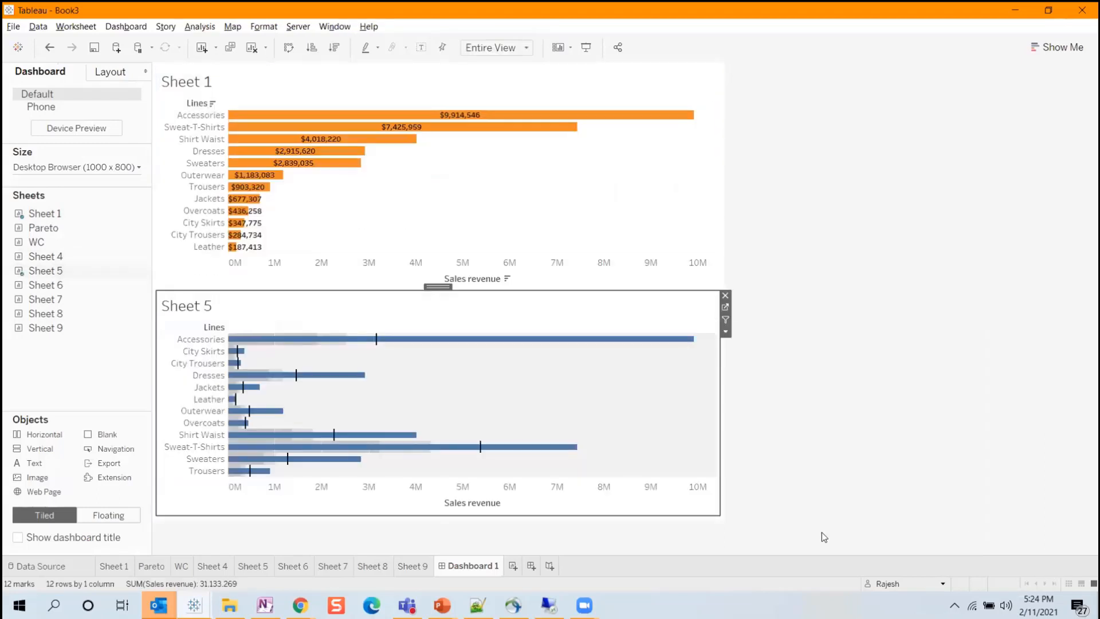
drag(46, 284, 491, 164)
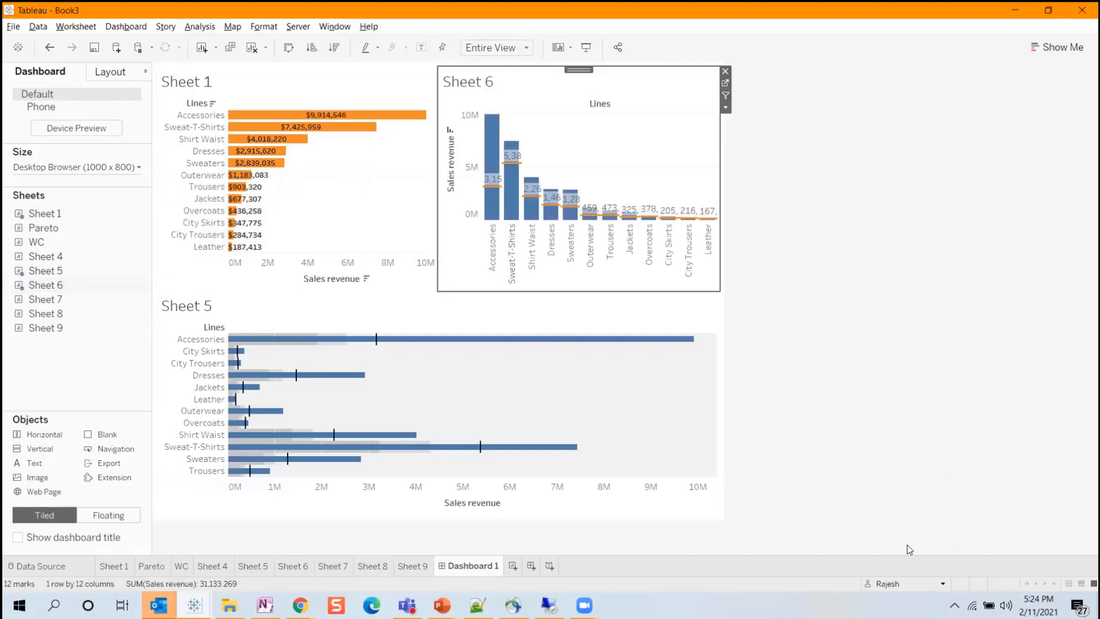
Switch to the Tableau workbook "10 type of charts not in Show me" and examine Dashboard 1, Dashboard 2, Pyramid and limits.
mouse_move(209, 608)
click(105, 556)
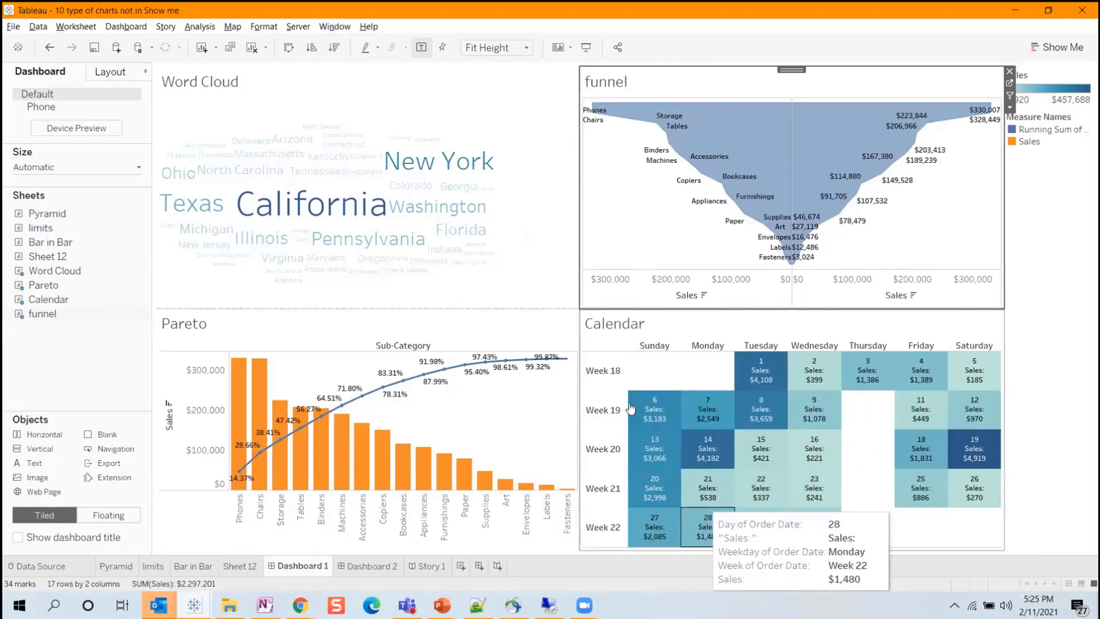
click(366, 567)
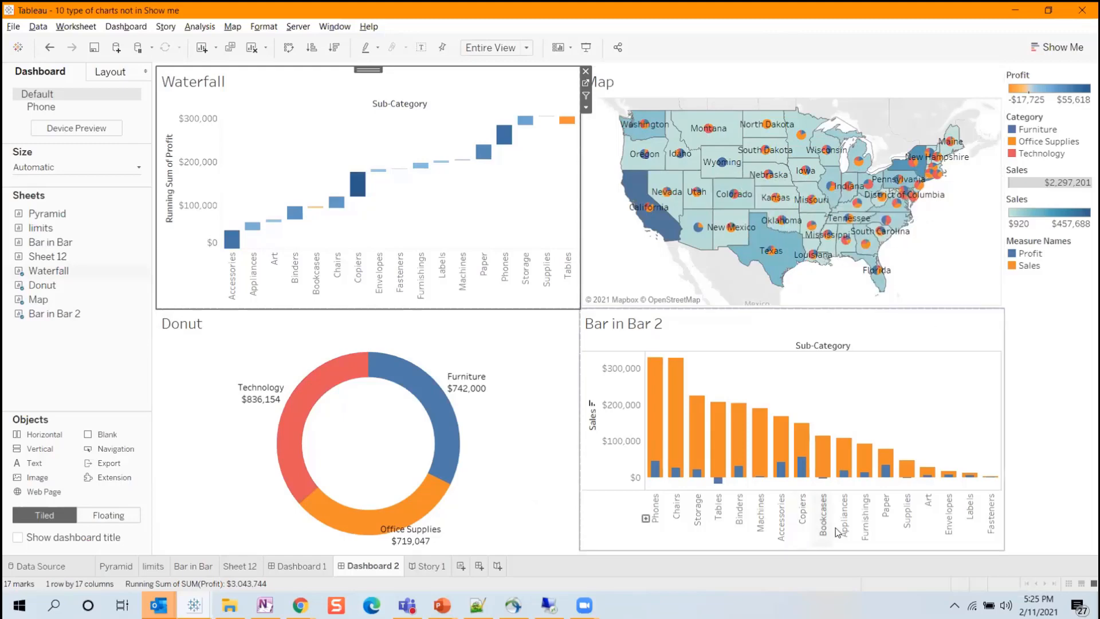
click(115, 566)
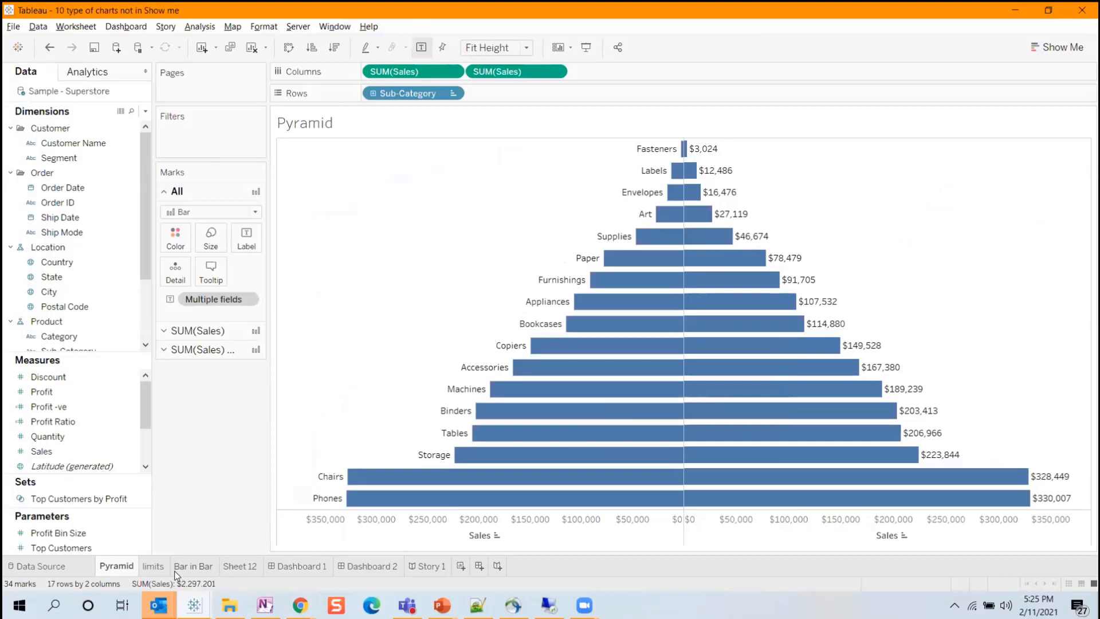
click(153, 565)
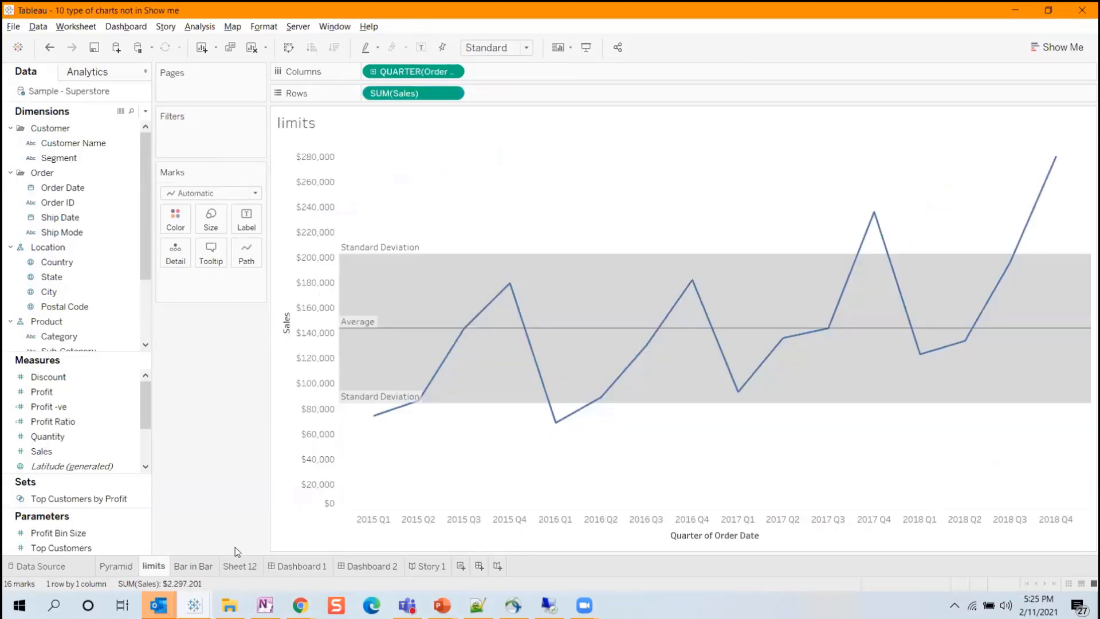
Add a per-cell reference band to the Sales axis of the limits chart, from minimum to maximum SUM(Sales).
right_click(291, 379)
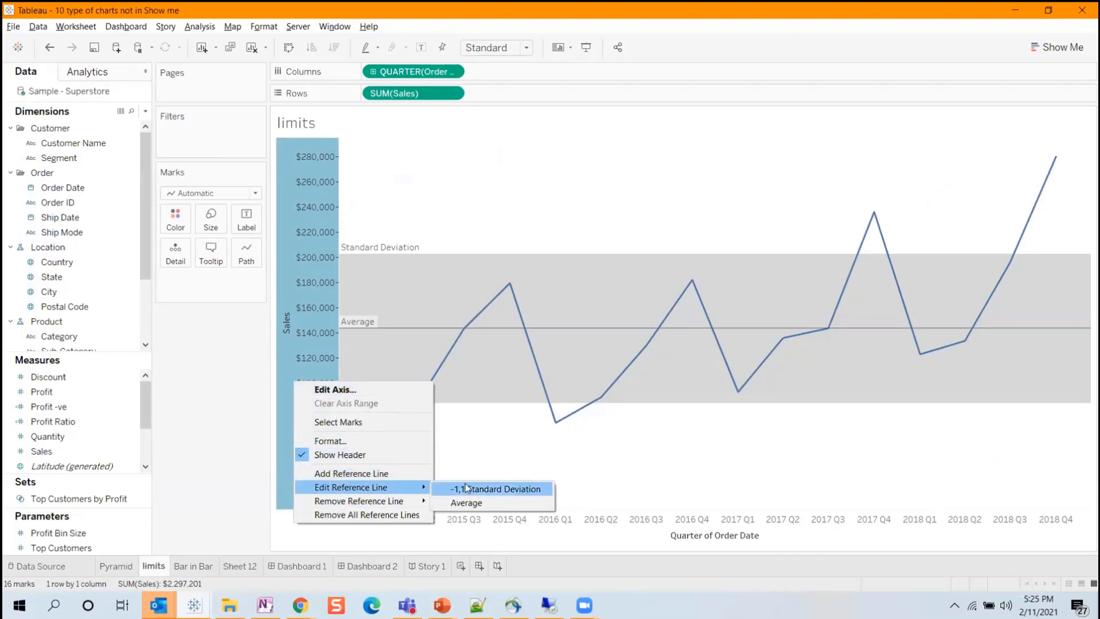
click(350, 473)
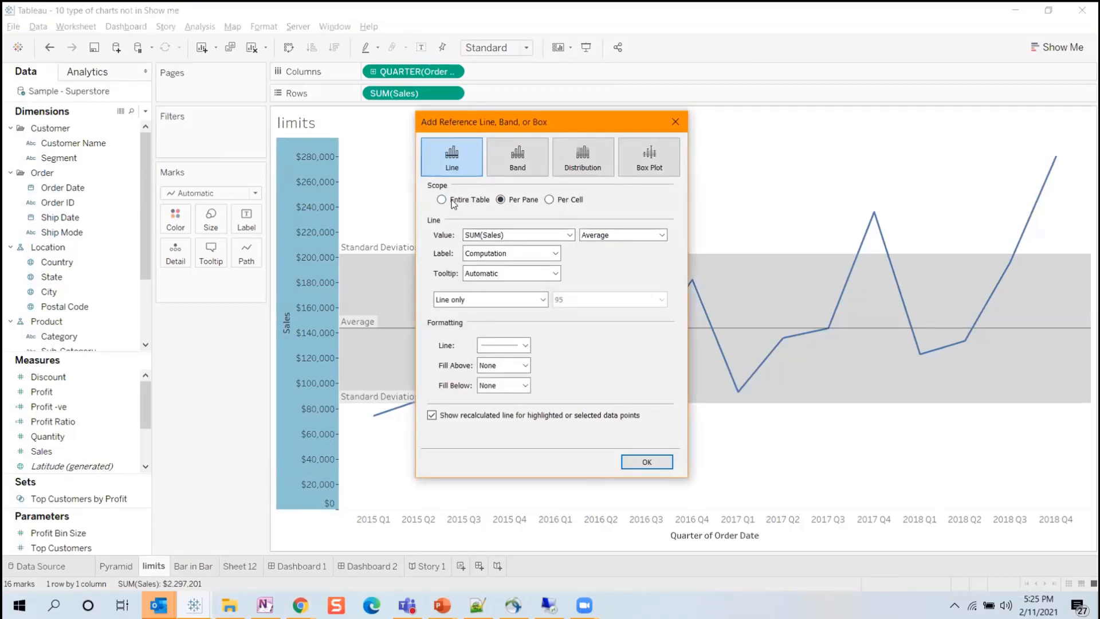
click(570, 161)
click(559, 237)
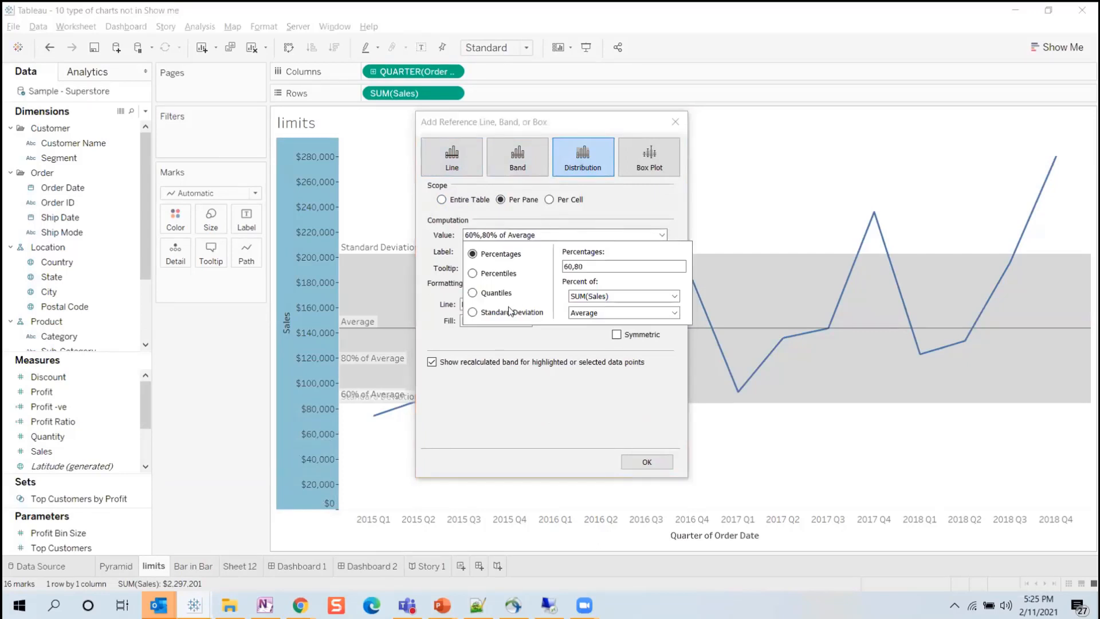
click(555, 200)
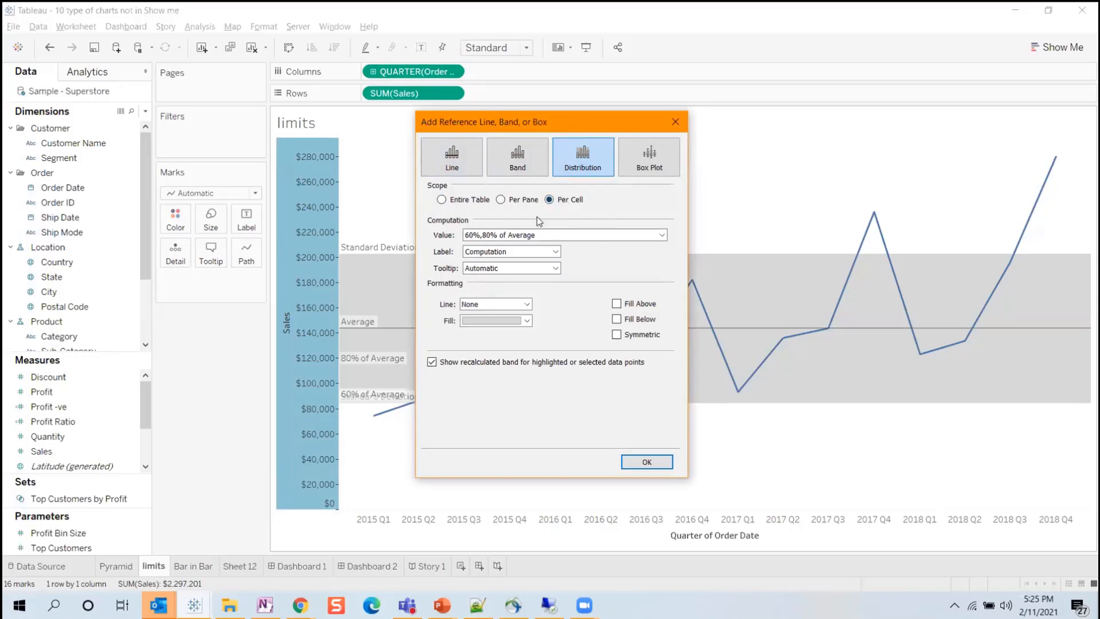
click(522, 161)
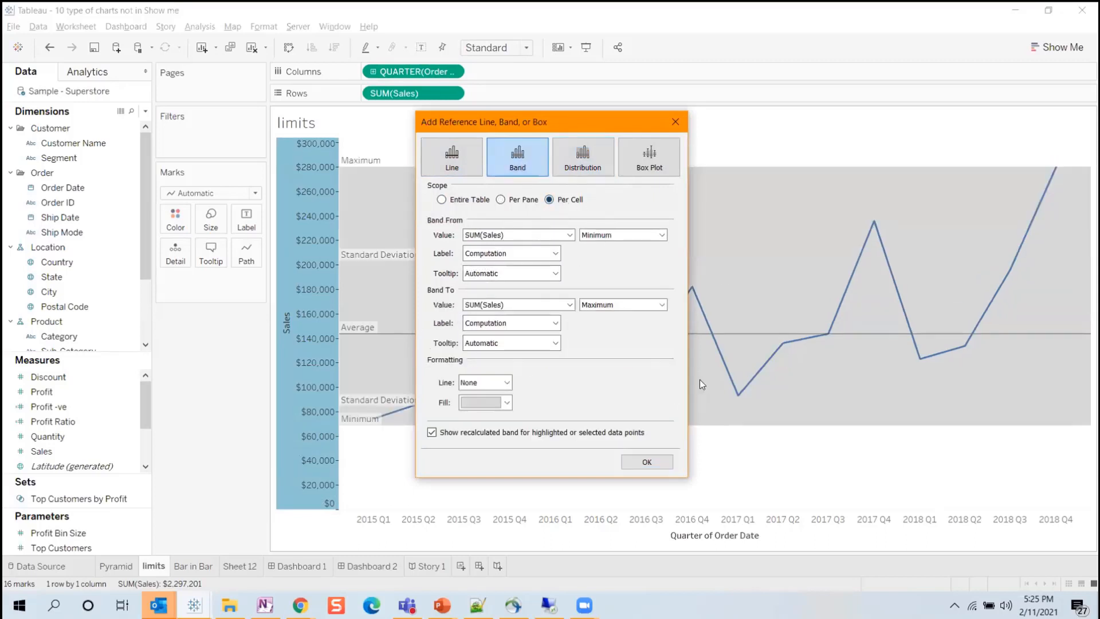
click(674, 123)
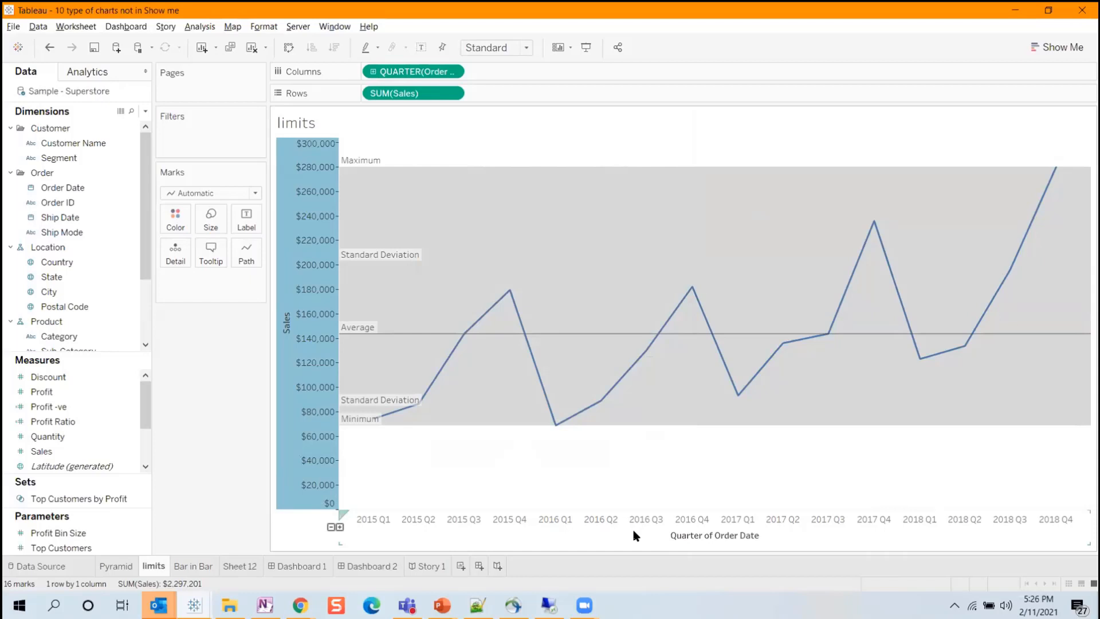
Switch back to the Book3 workbook and open the format settings for the bullet chart on Sheet 5.
key(alt+Tab)
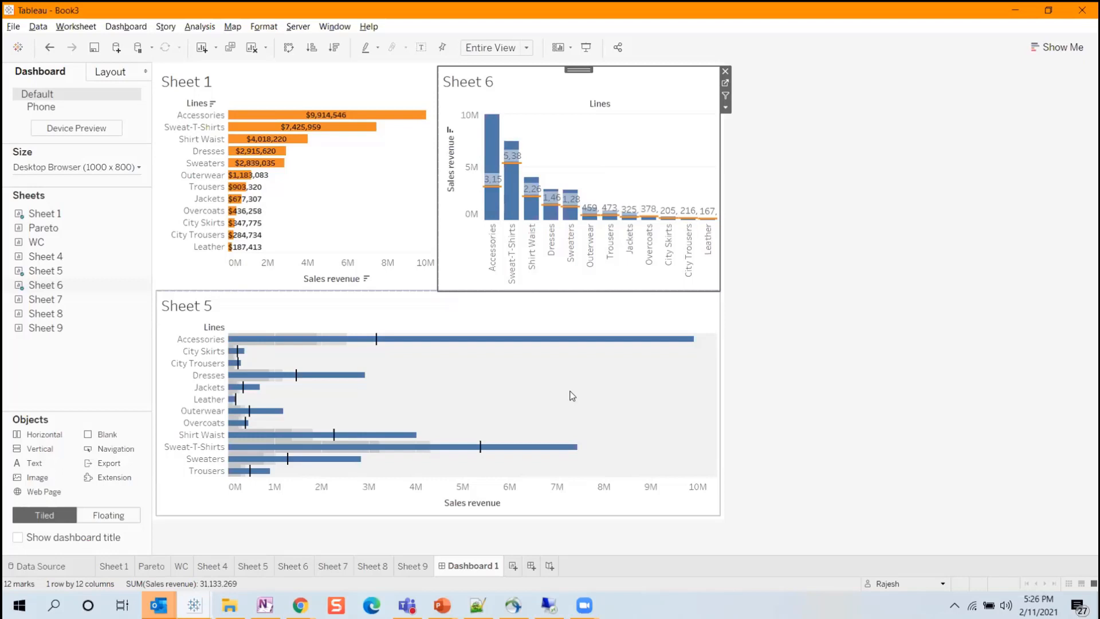
click(261, 568)
right_click(606, 254)
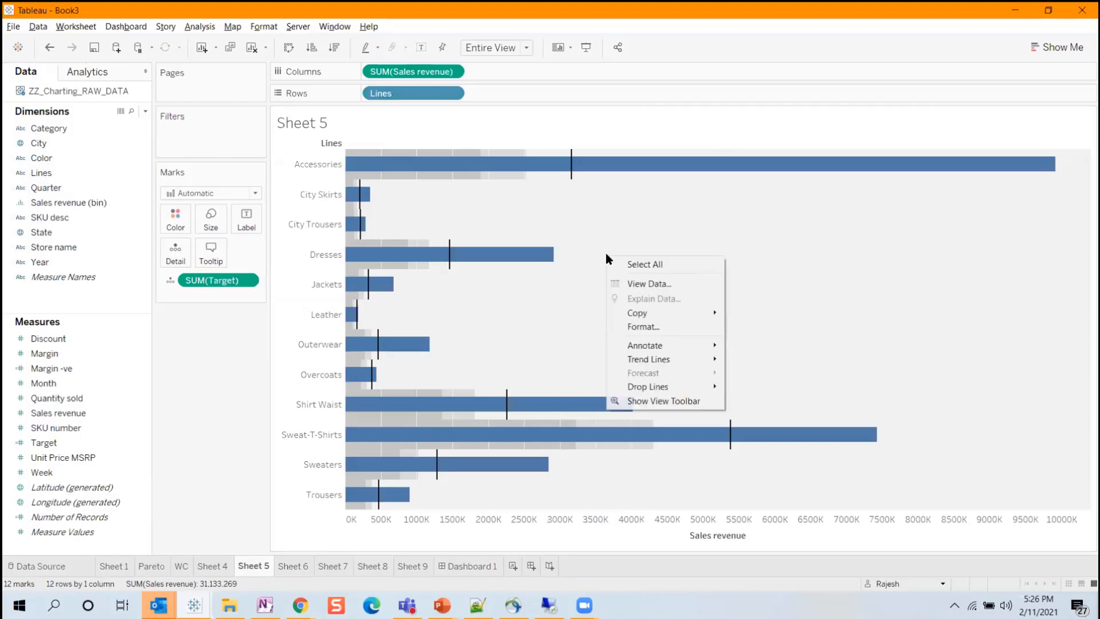
click(678, 327)
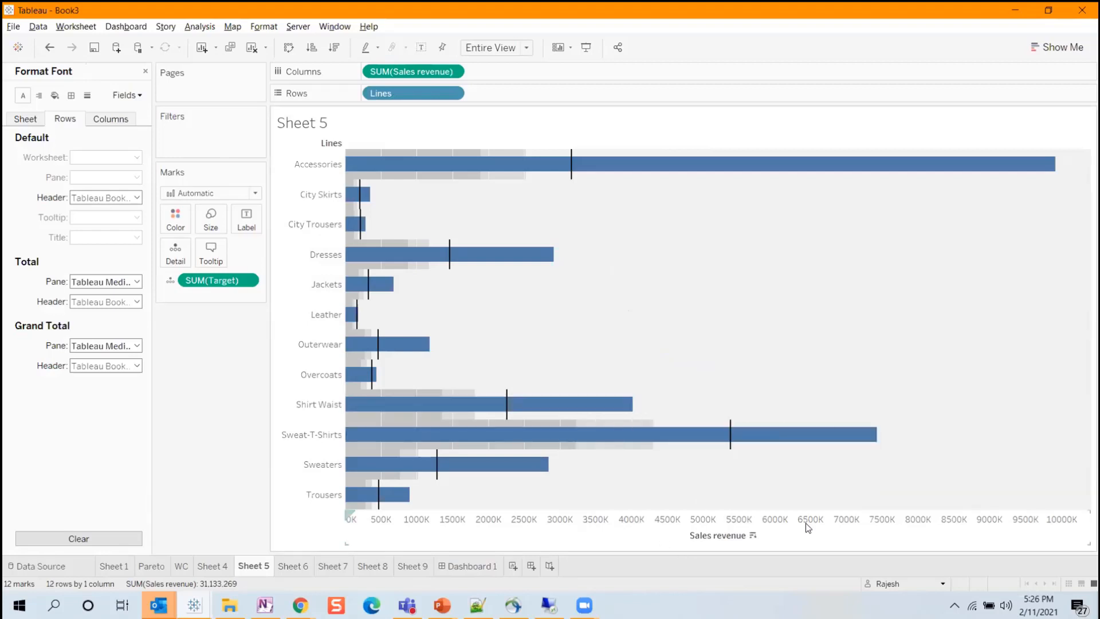
Switch to Chrome and open the plot area background settings of the Sales Revenue by State and Quarter chart in ZZ_Charting.
click(300, 605)
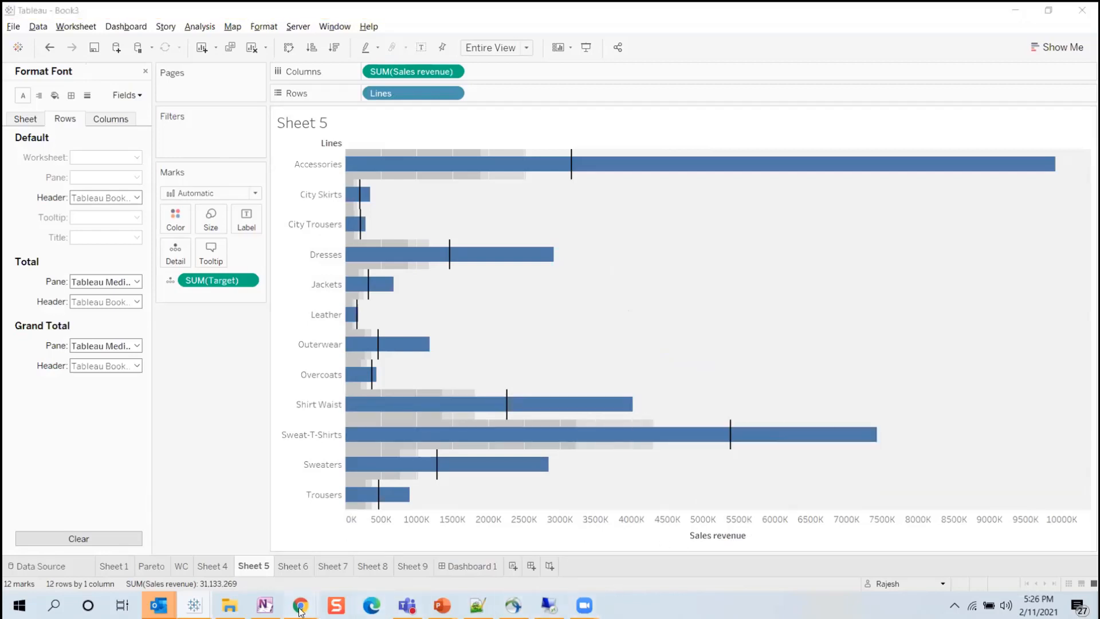
click(329, 562)
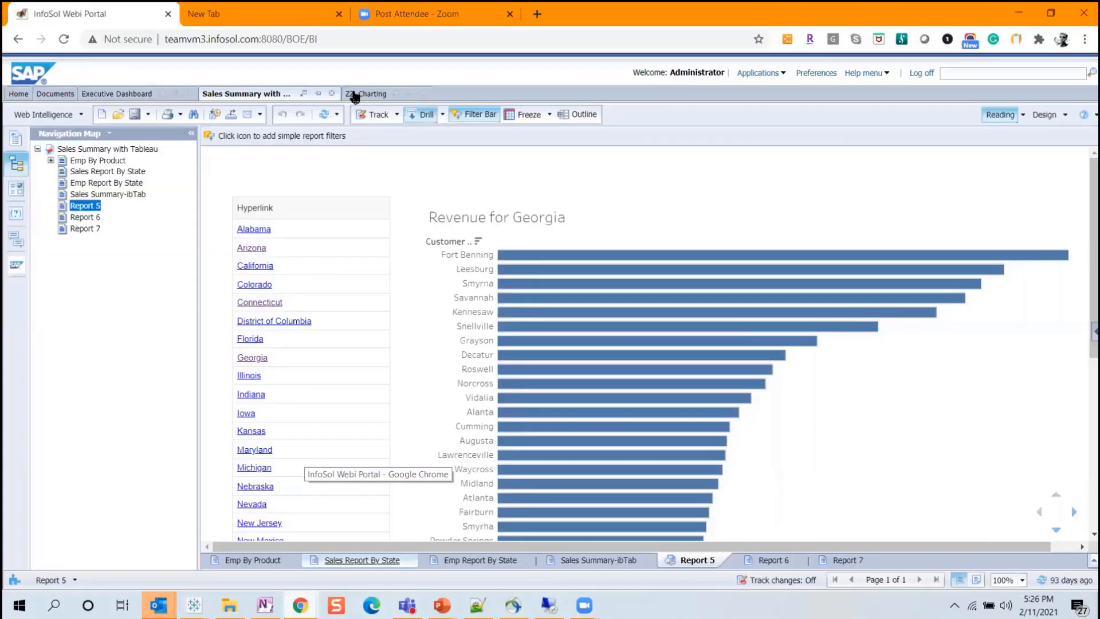
click(366, 93)
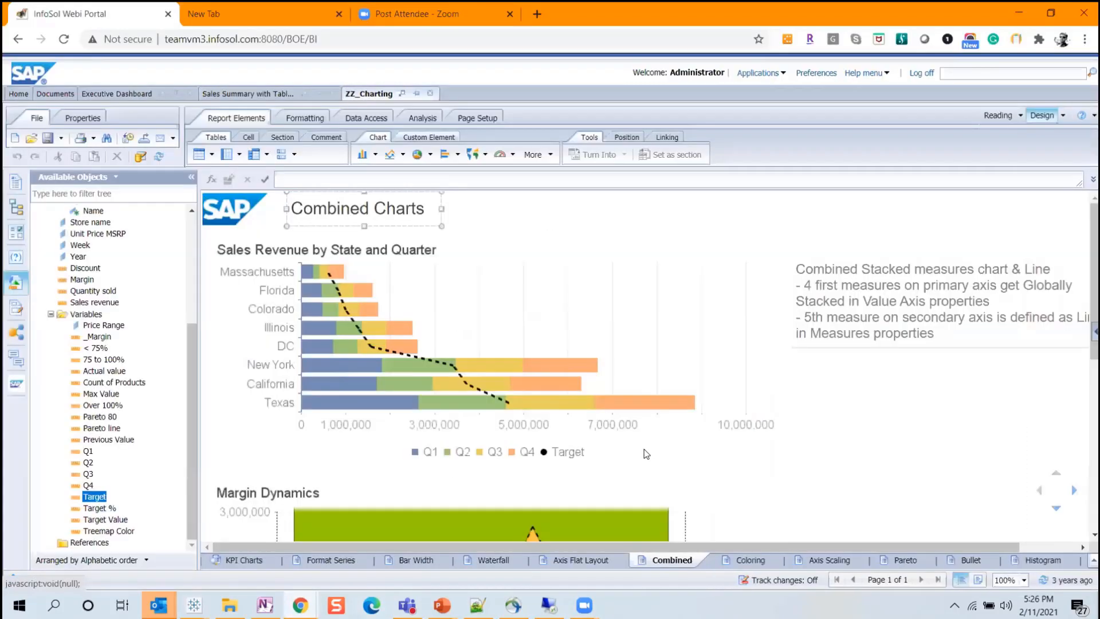
right_click(647, 333)
click(717, 449)
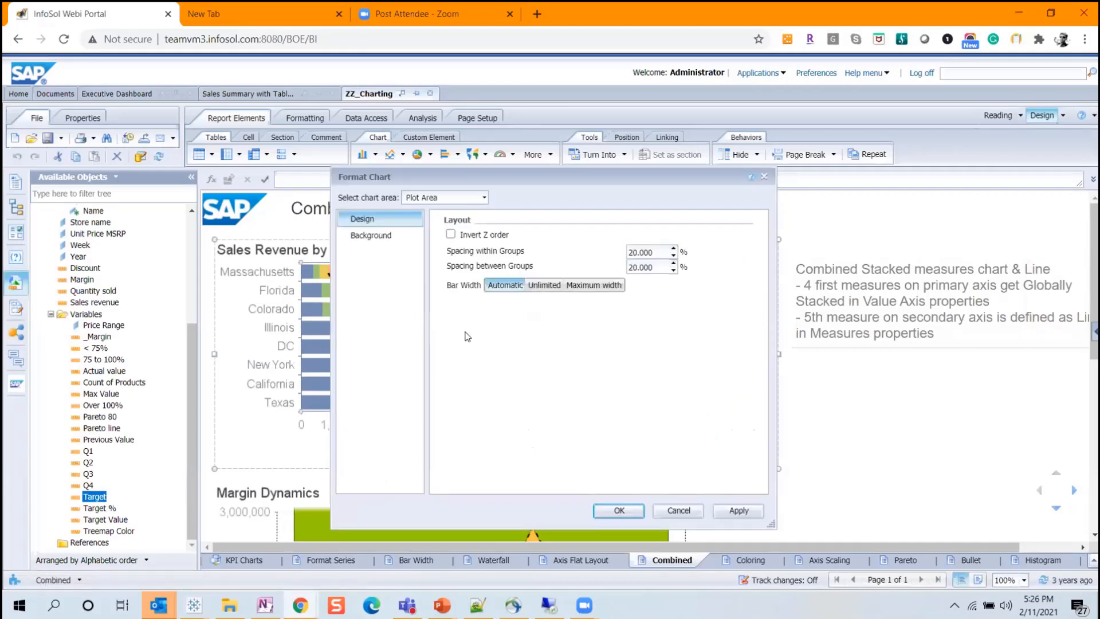
click(378, 239)
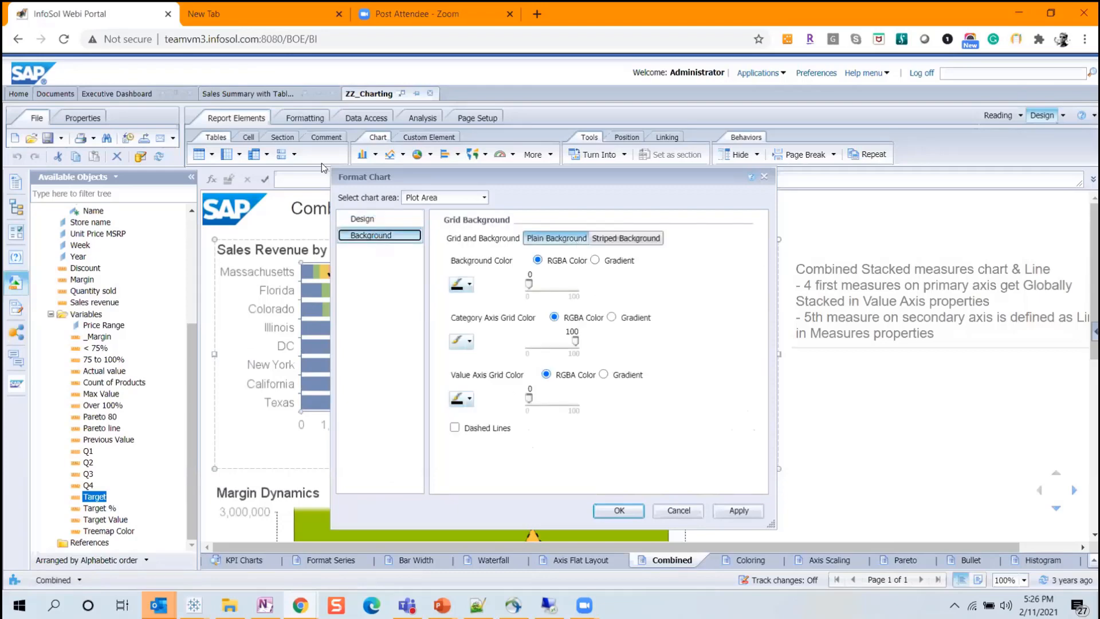